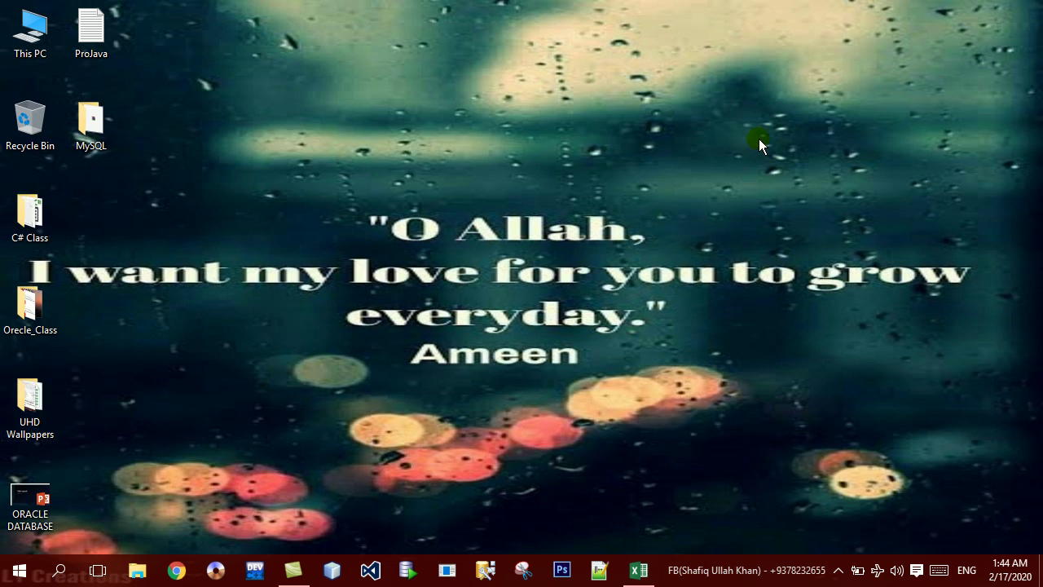
# Bring the Book12 workbook back up with the Data tab showing
pyautogui.click(794, 208)
pyautogui.click(638, 571)
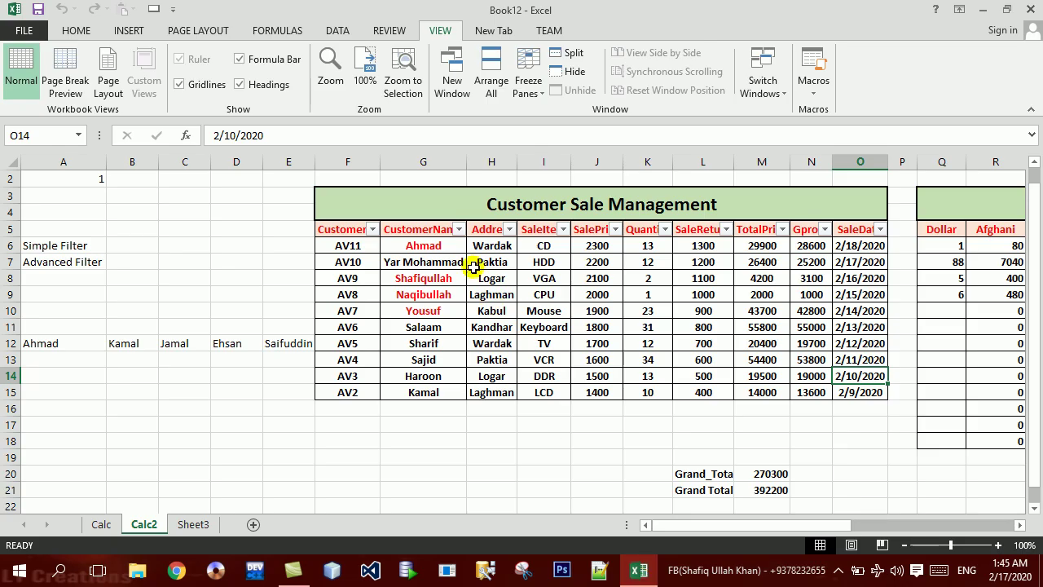
pyautogui.click(339, 30)
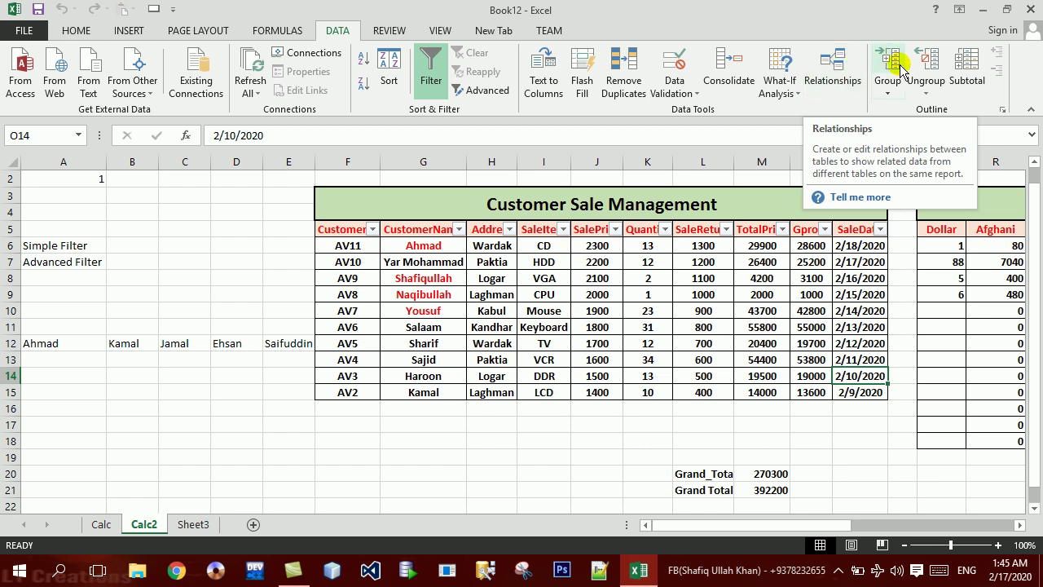
# Copy the Customer Sale Management table on Calc2 and add a new blank Sheet1
pyautogui.click(725, 288)
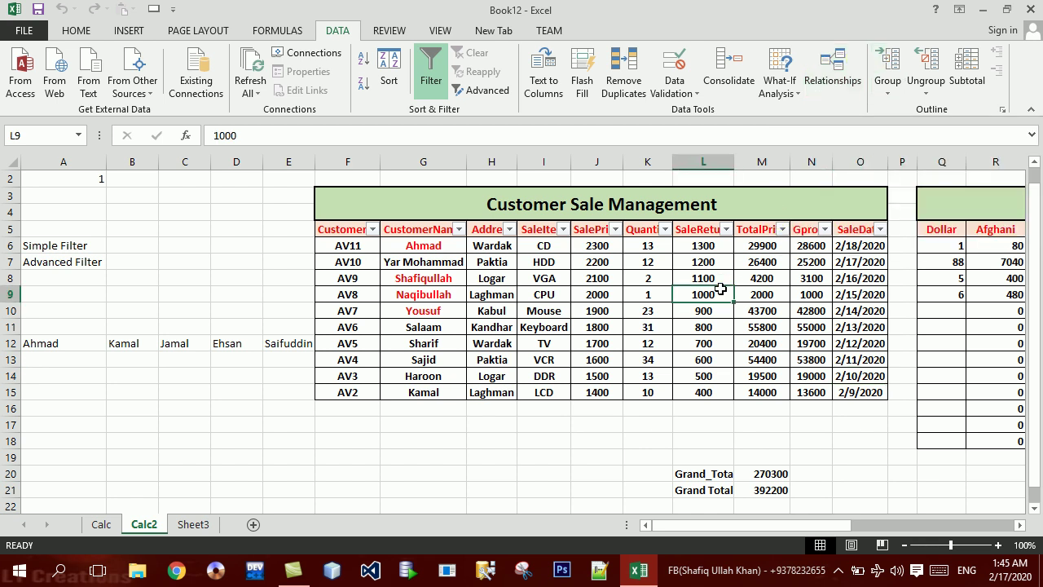
pyautogui.click(421, 200)
pyautogui.moveTo(428, 216); pyautogui.dragTo(470, 386)
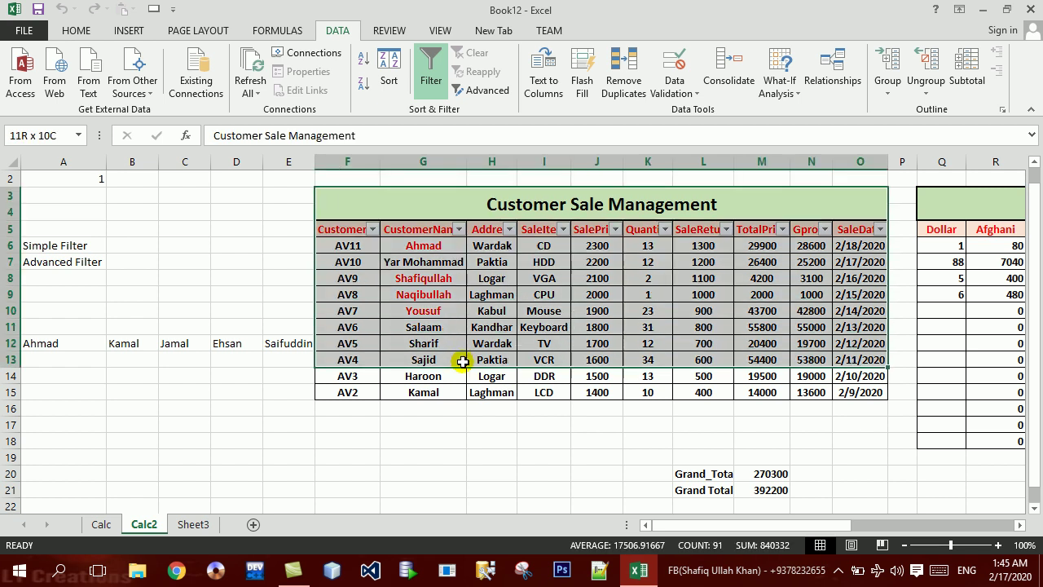
pyautogui.hotkey('ctrl', 'c')
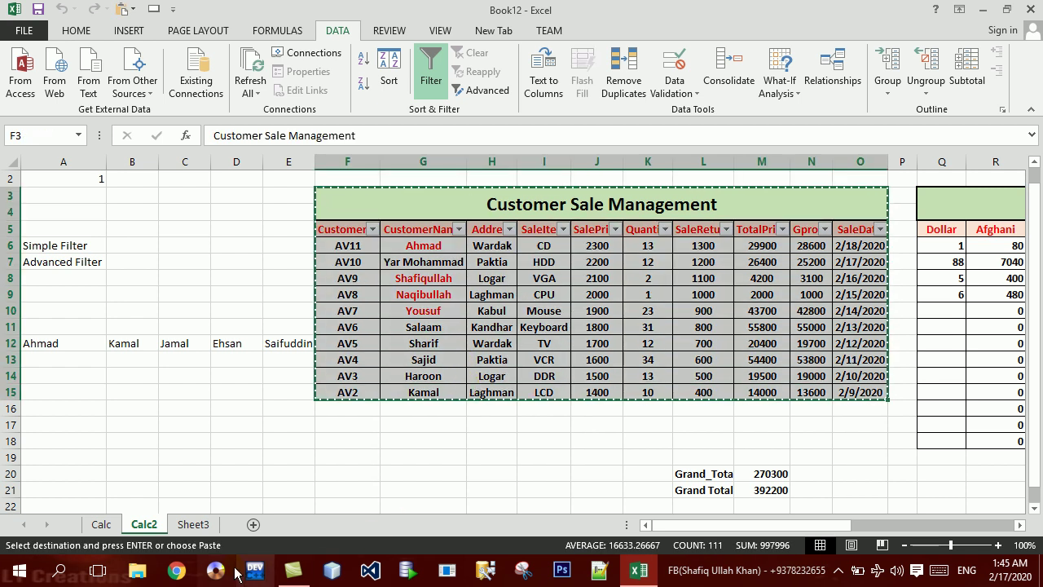
pyautogui.click(252, 525)
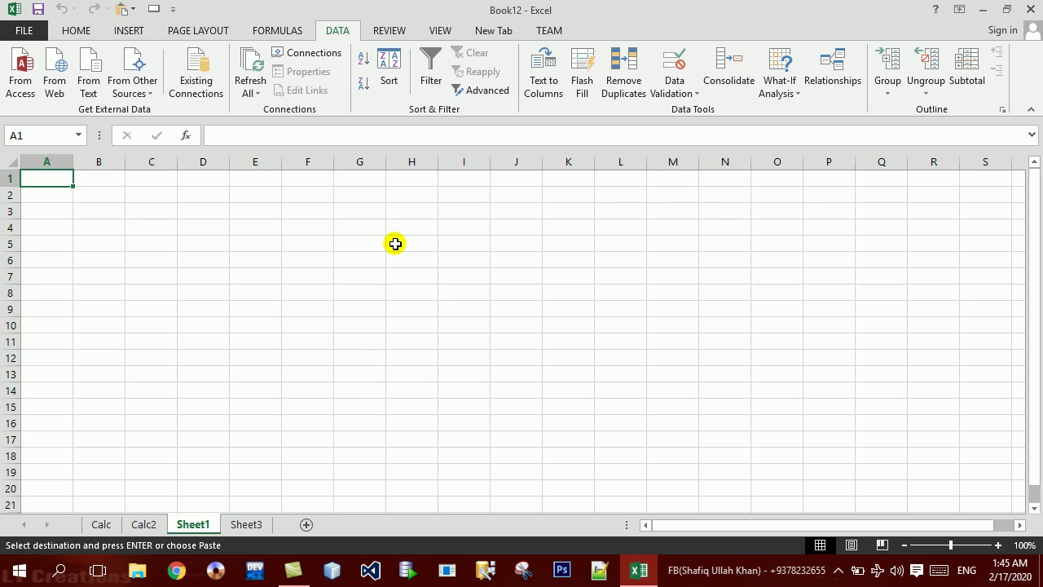
# Paste the table at G3, AutoFit columns G–P, and select rows 6–7
pyautogui.click(363, 214)
pyautogui.hotkey('ctrl', 'v')
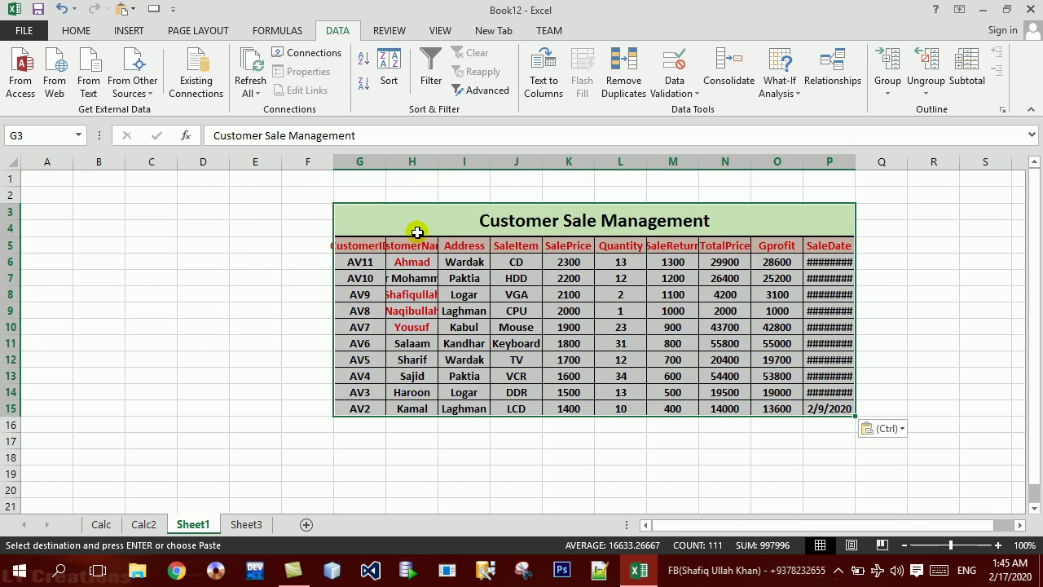
pyautogui.click(356, 166)
pyautogui.moveTo(356, 166); pyautogui.dragTo(846, 188)
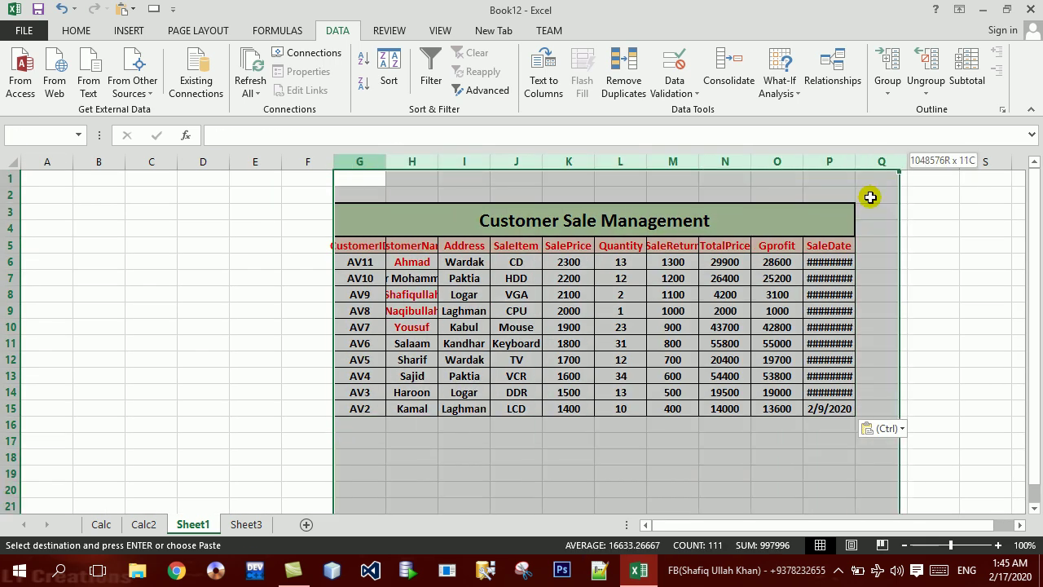
pyautogui.doubleClick(803, 161)
pyautogui.click(587, 304)
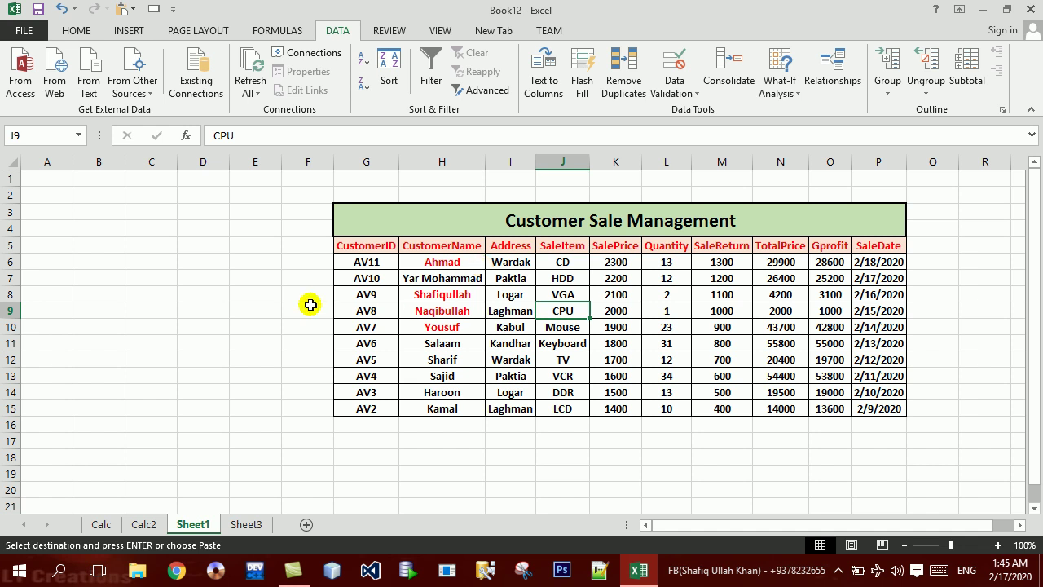
pyautogui.moveTo(9, 247); pyautogui.dragTo(13, 286)
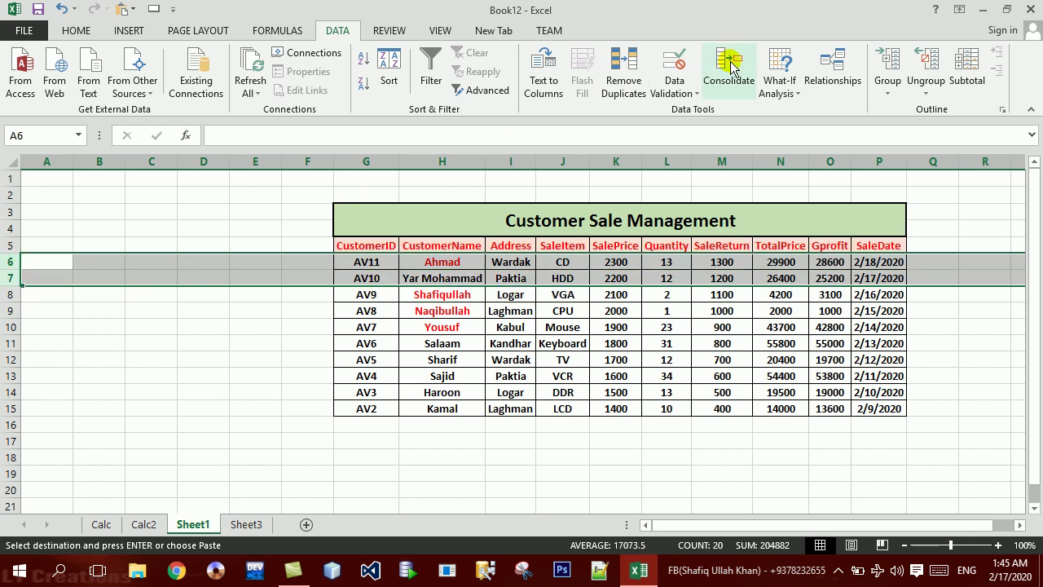
# Group and collapse rows 6–7 (AV11, AV10), then check the print preview
pyautogui.click(886, 65)
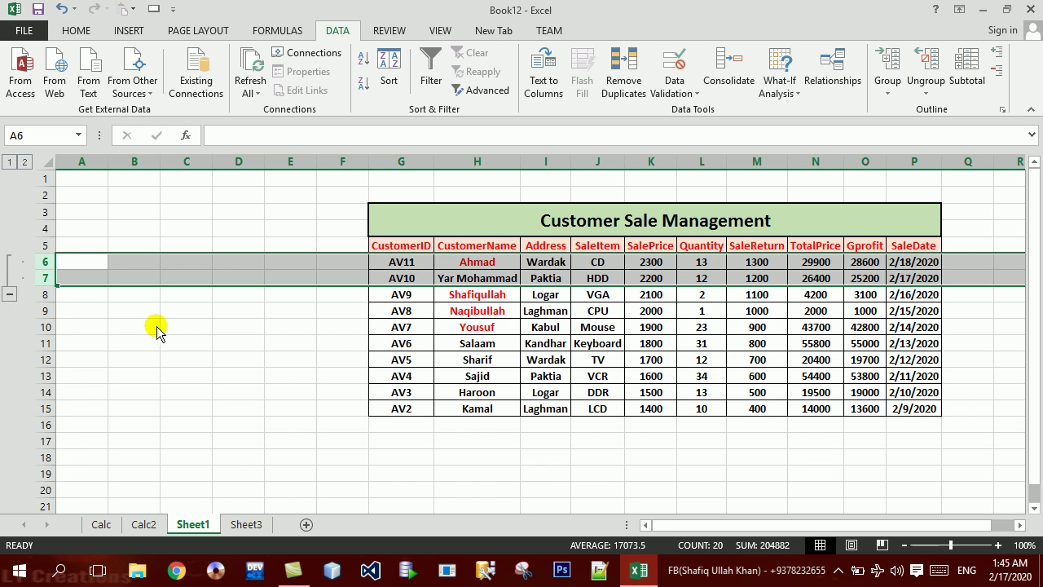
pyautogui.click(10, 294)
pyautogui.click(223, 276)
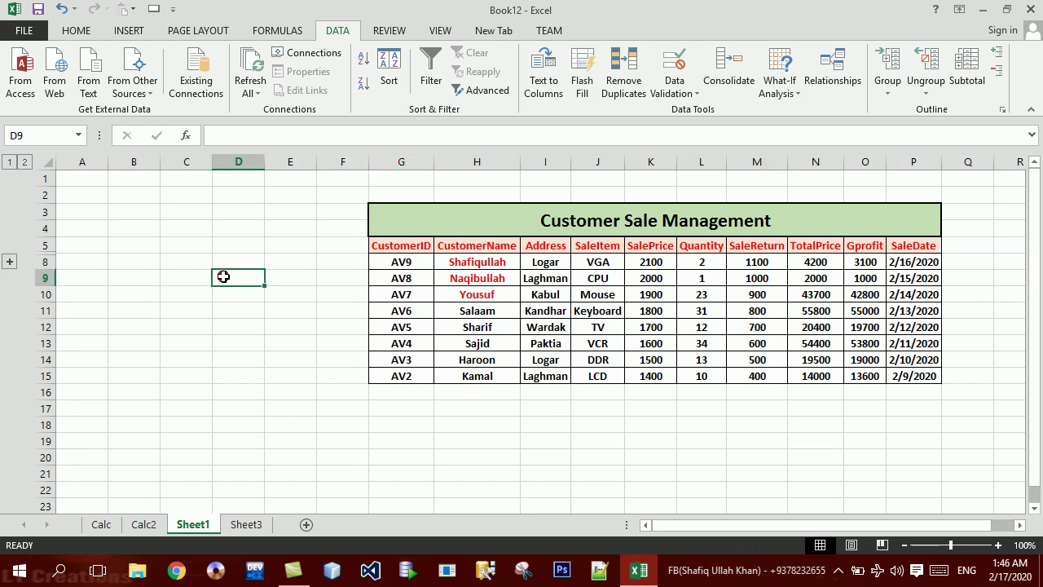
pyautogui.hotkey('ctrl', 'p')
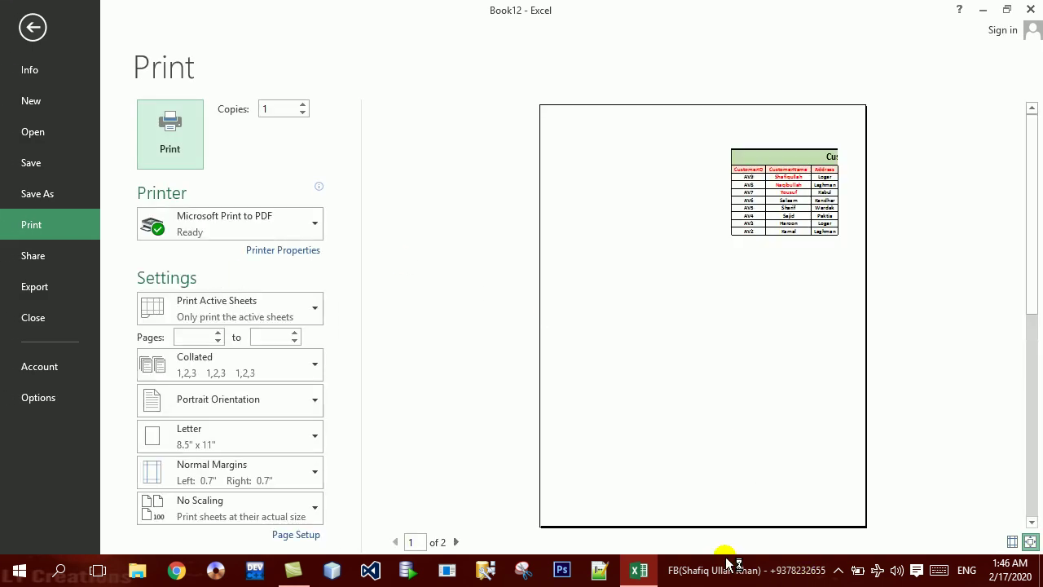
pyautogui.press('Escape')
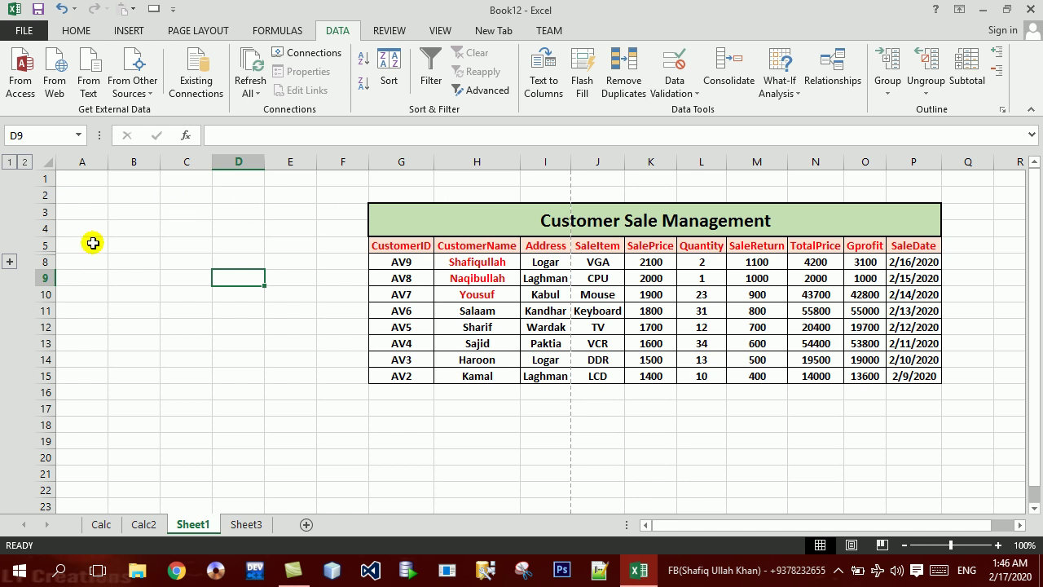
# Expand the hidden rows and ungroup rows 5–8
pyautogui.click(11, 262)
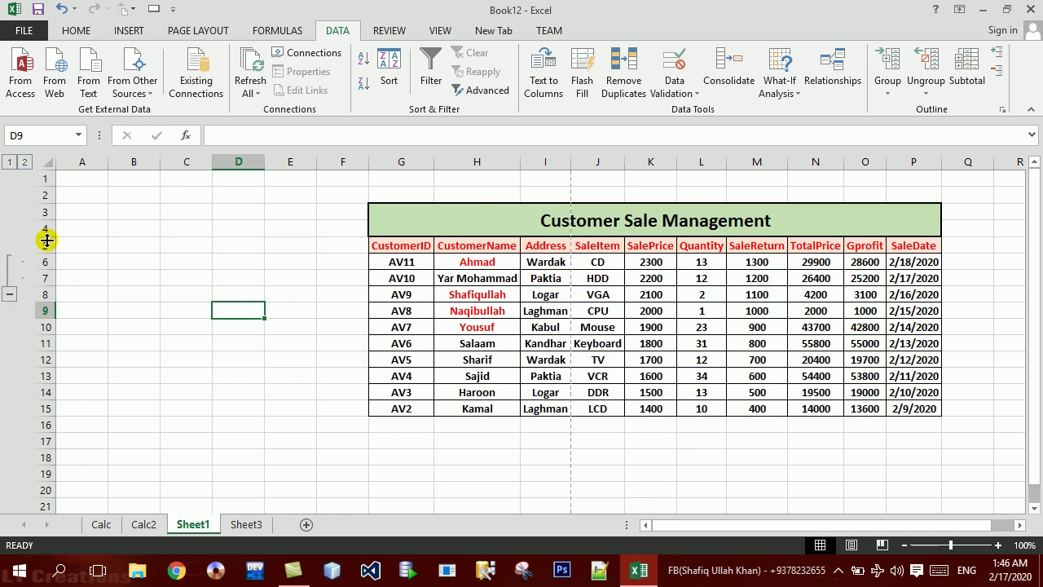
pyautogui.moveTo(43, 246); pyautogui.dragTo(45, 295)
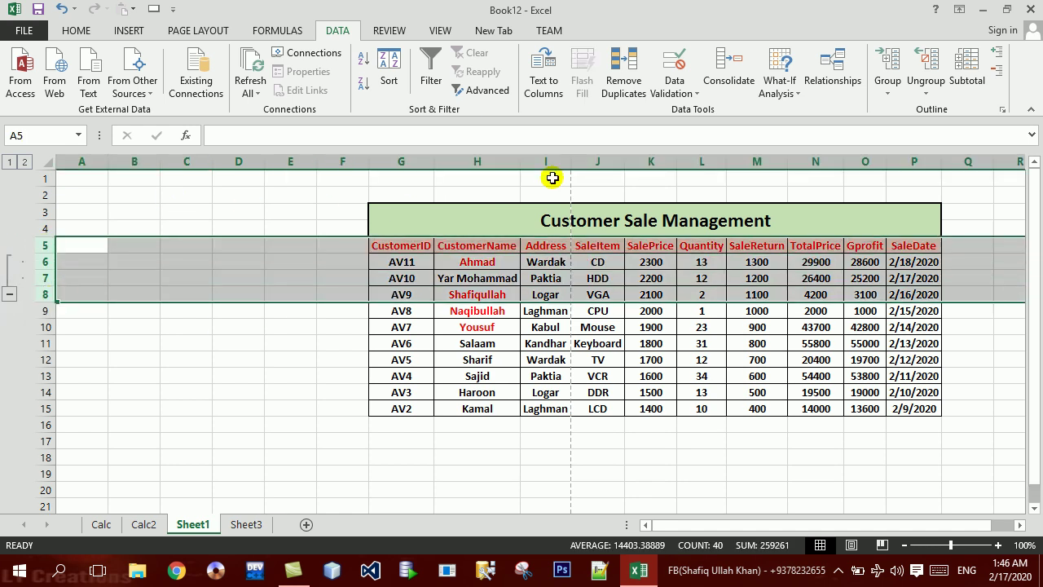
pyautogui.click(925, 89)
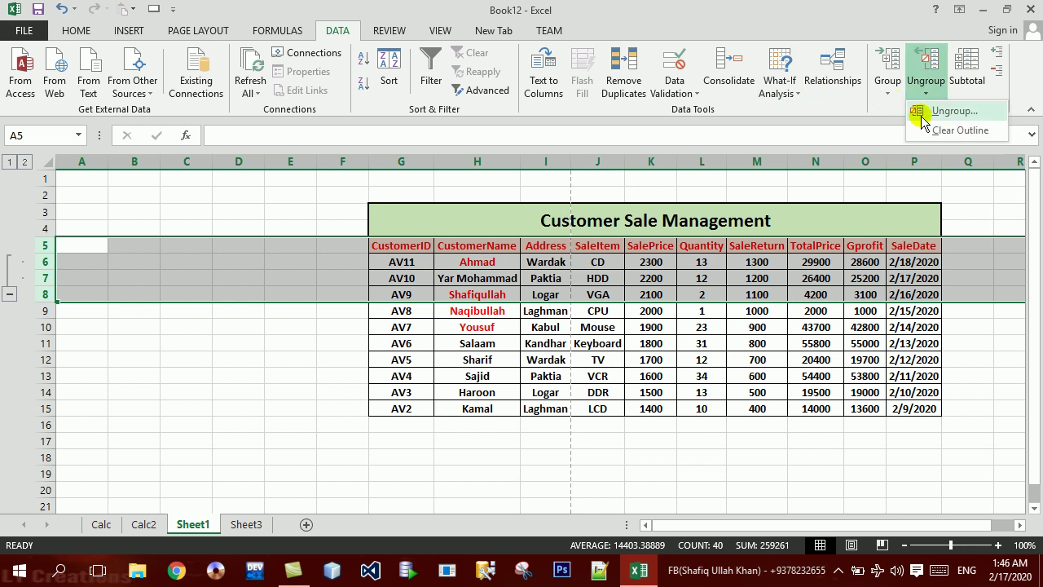
pyautogui.click(924, 118)
# Copy the whole table to A2, accepting the unmerge of the title cells
pyautogui.moveTo(404, 223); pyautogui.dragTo(424, 406)
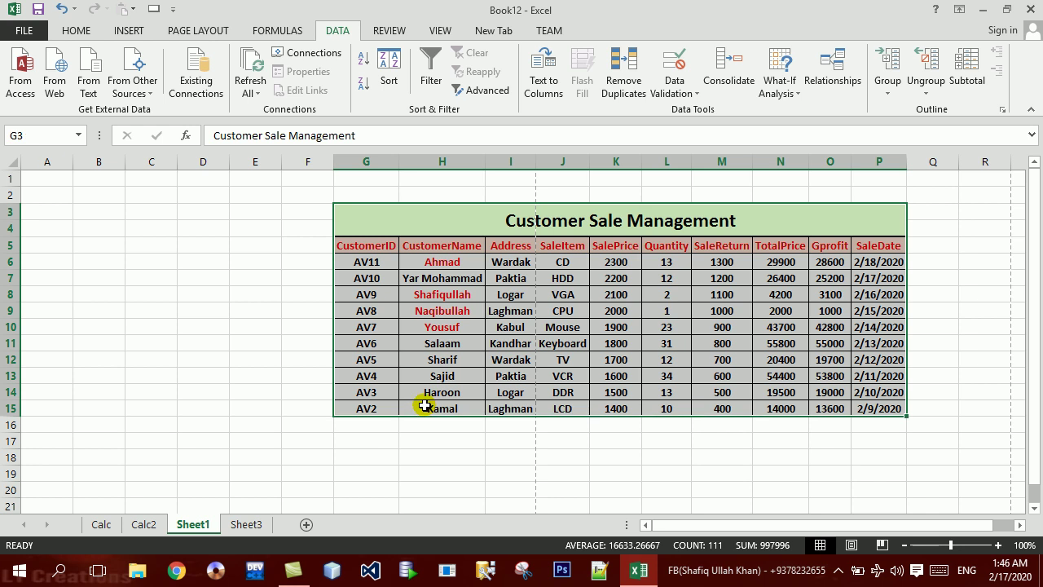
pyautogui.hotkey('ctrl', 'c')
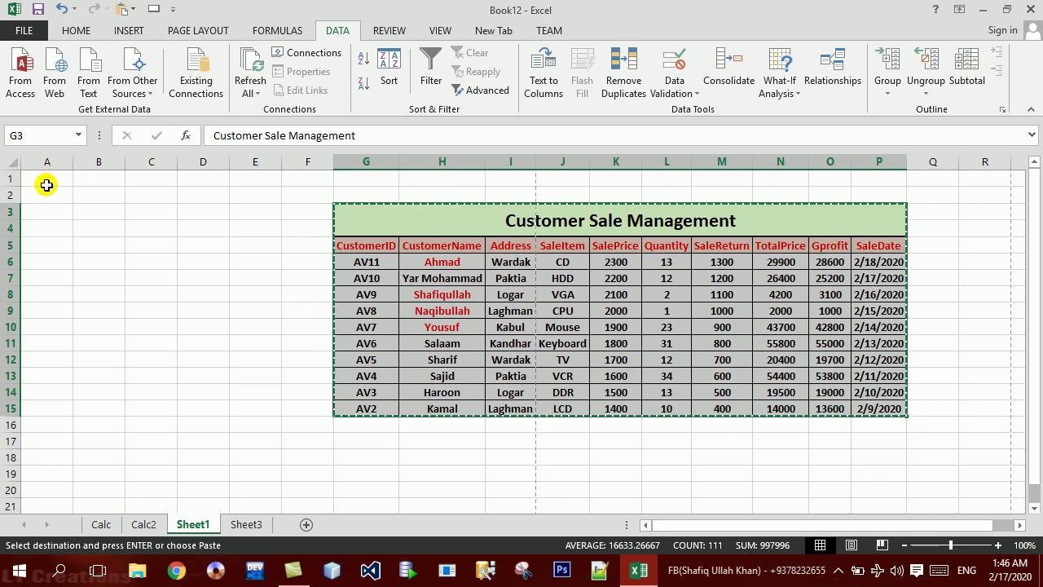
pyautogui.click(41, 194)
pyautogui.hotkey('ctrl', 'v')
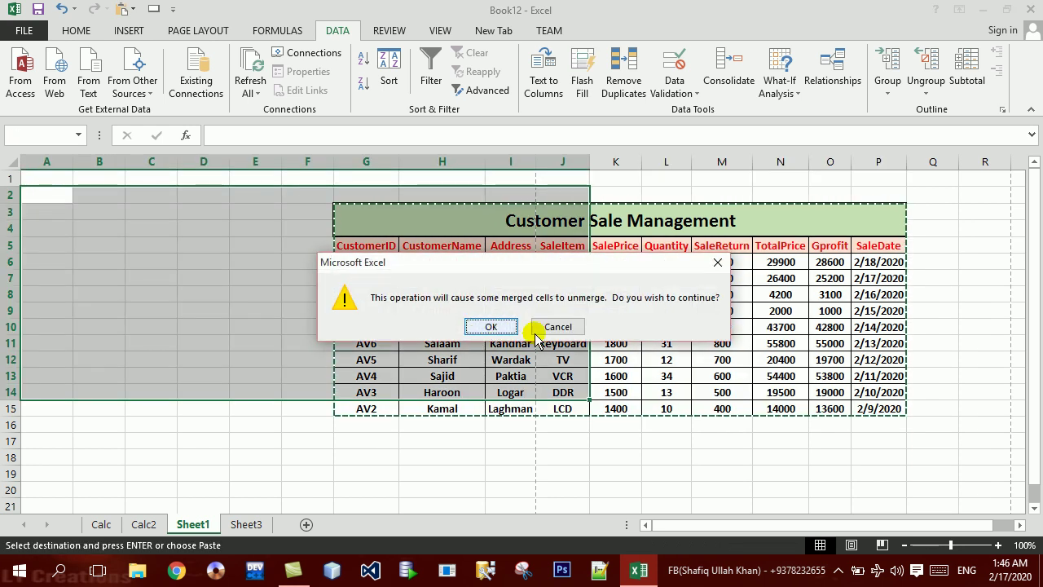
pyautogui.click(481, 326)
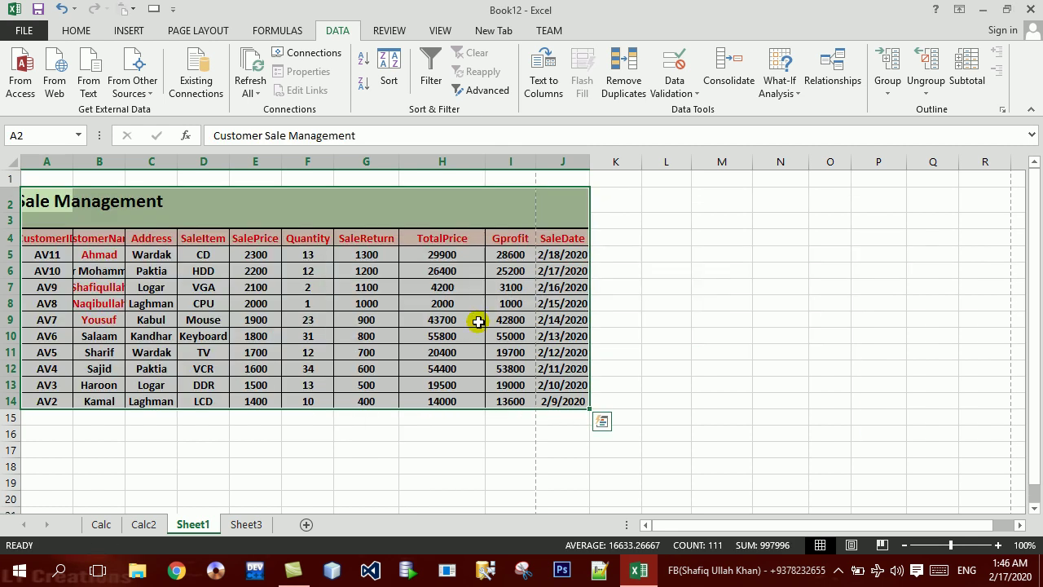
pyautogui.click(426, 320)
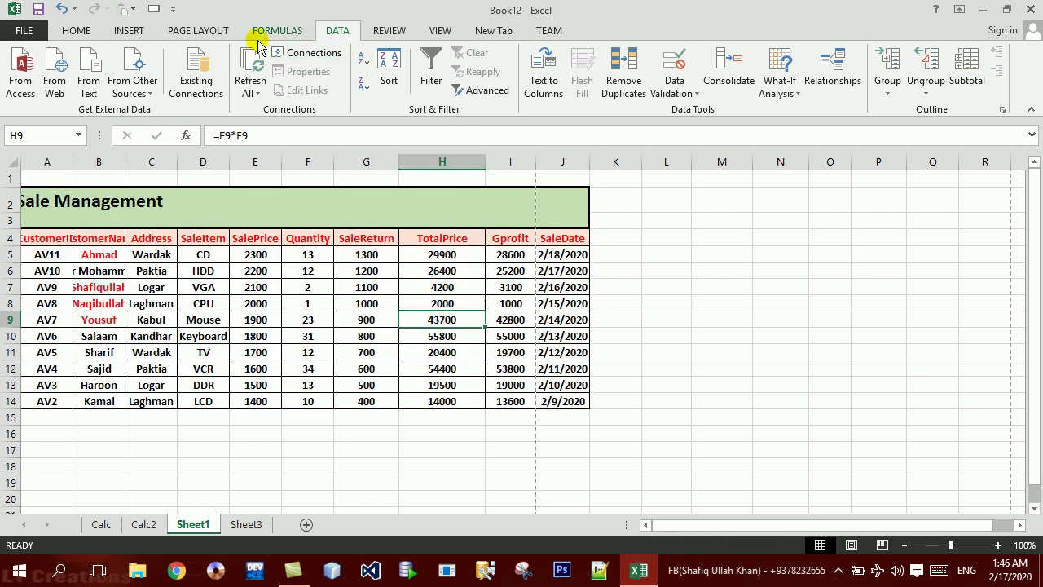
# Scale the page width to 1 page and verify it in print preview
pyautogui.click(222, 31)
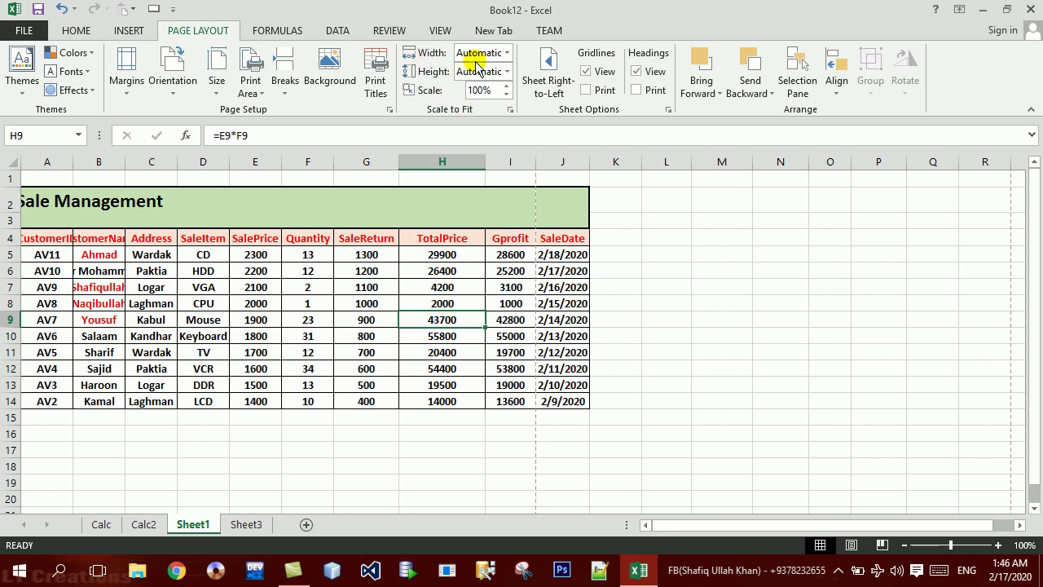
pyautogui.click(508, 52)
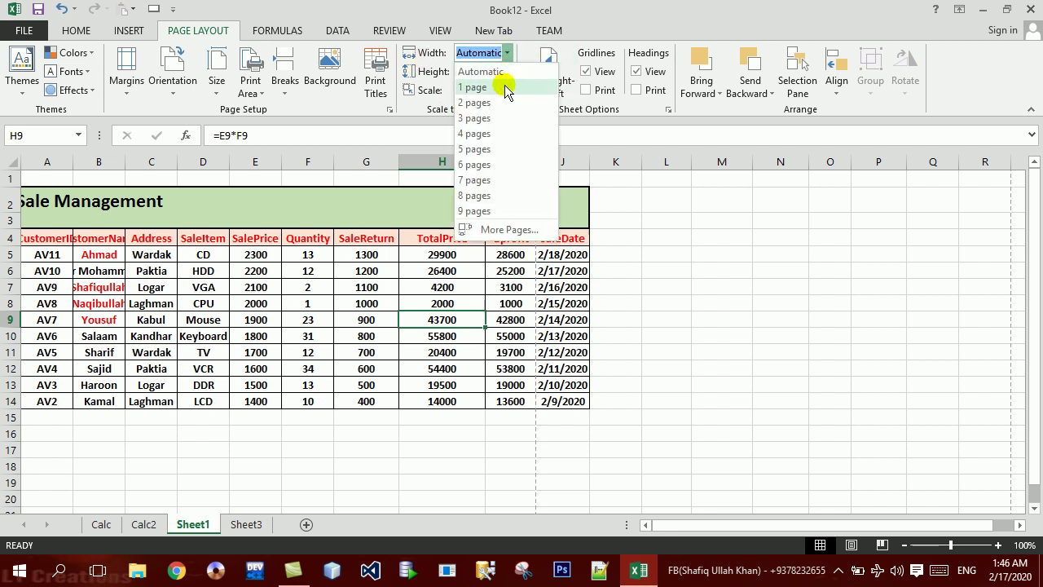
pyautogui.click(505, 86)
pyautogui.click(500, 200)
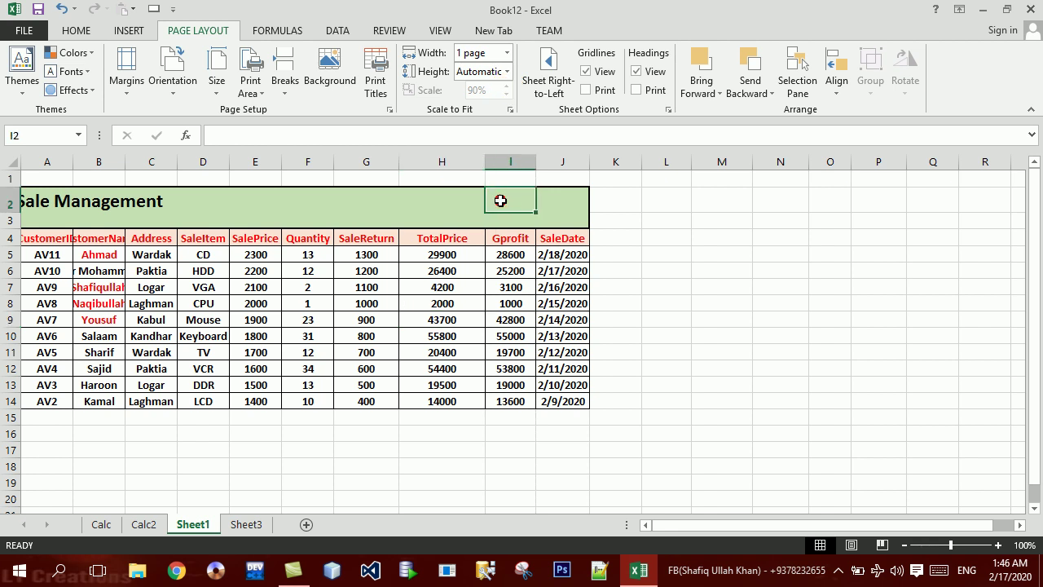
pyautogui.hotkey('ctrl', 'p')
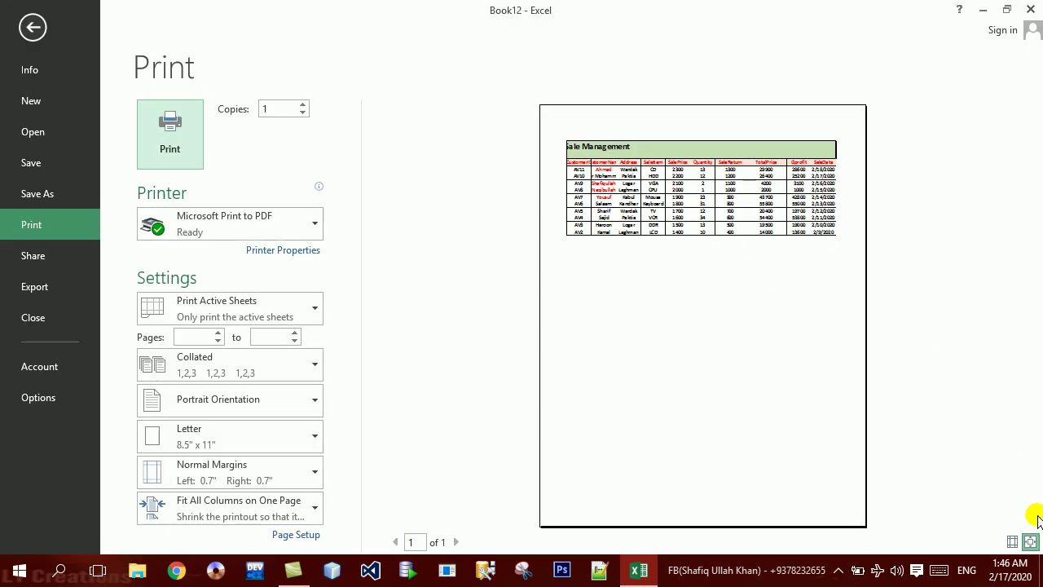
pyautogui.click(1031, 541)
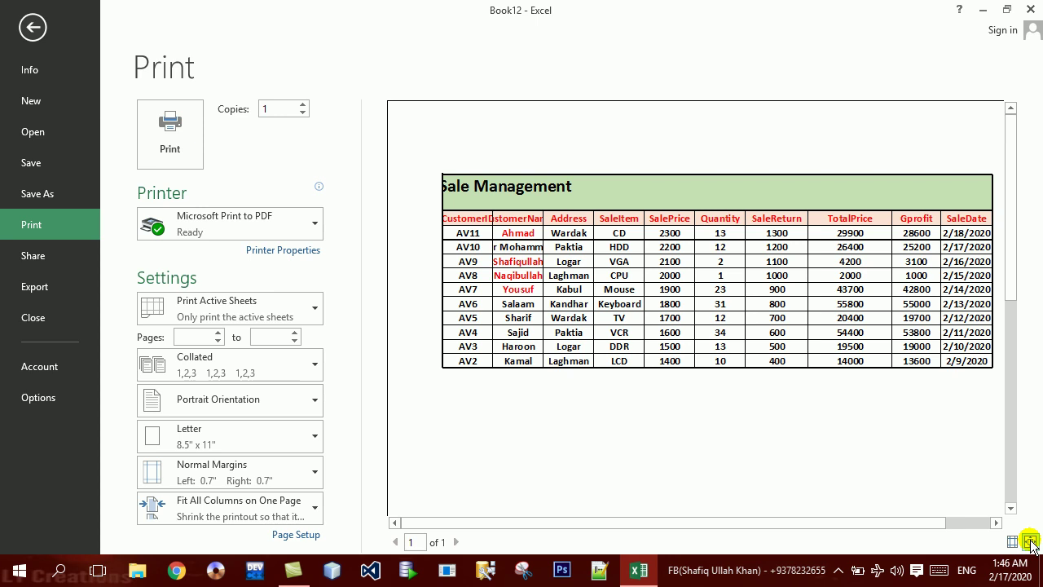
pyautogui.press('Escape')
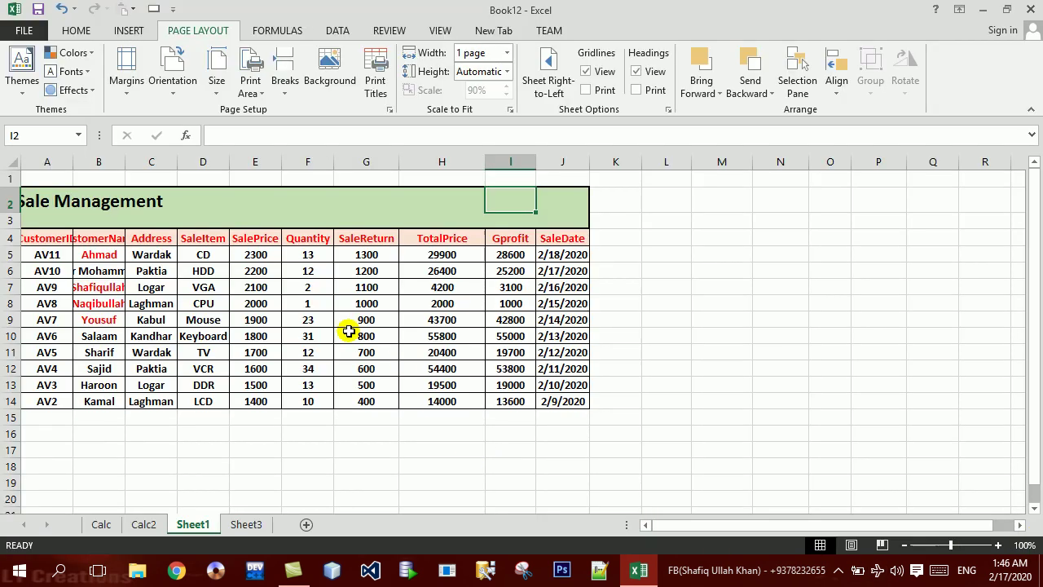
# Select the title area A2:J3 with Shift+arrow keys
pyautogui.click(170, 202)
pyautogui.press('Left')
pyautogui.press('Left')
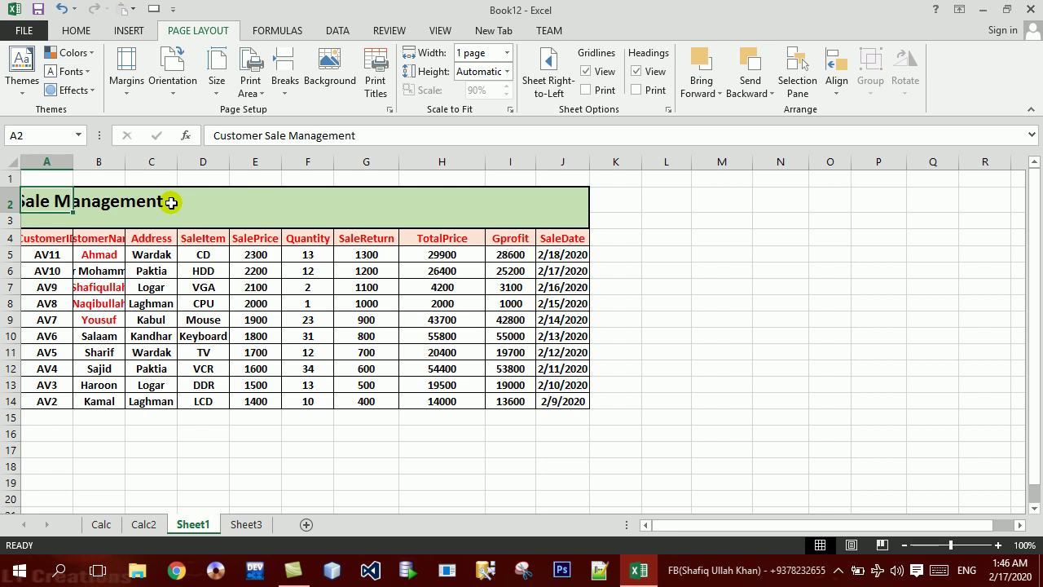
pyautogui.hotkey('shift', 'Down')
pyautogui.hotkey('shift', 'Down')
pyautogui.hotkey('shift', 'Right')
pyautogui.hotkey('shift', 'Up')
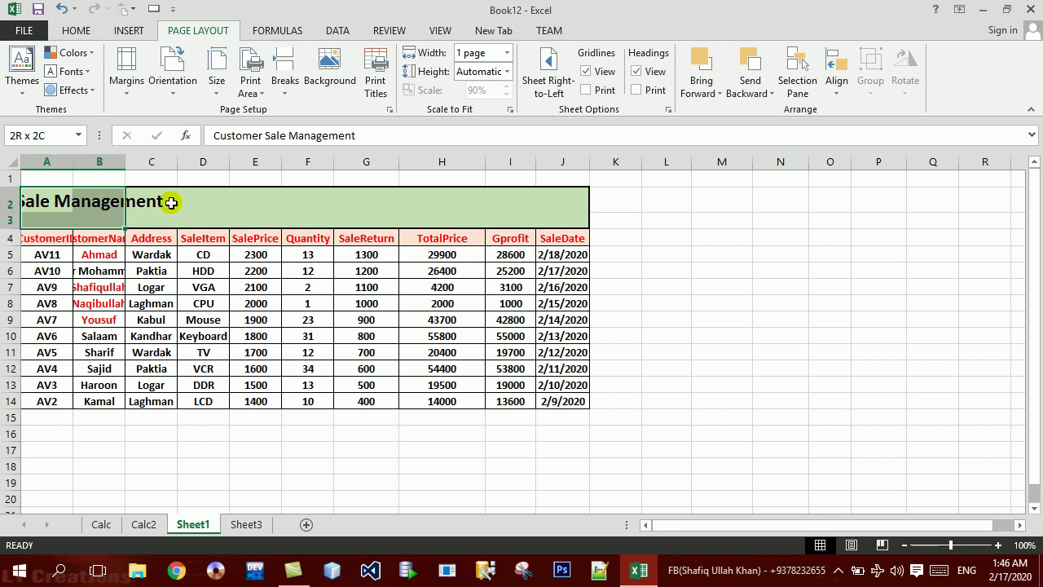
pyautogui.hotkey('shift', 'Right')
pyautogui.hotkey('shift', 'Right')
pyautogui.hotkey('shift', 'Right')
pyautogui.hotkey('shift', 'Right')
pyautogui.hotkey('shift', 'Right')
pyautogui.hotkey('shift', 'Right')
pyautogui.hotkey('shift', 'Right')
pyautogui.hotkey('shift', 'Right')
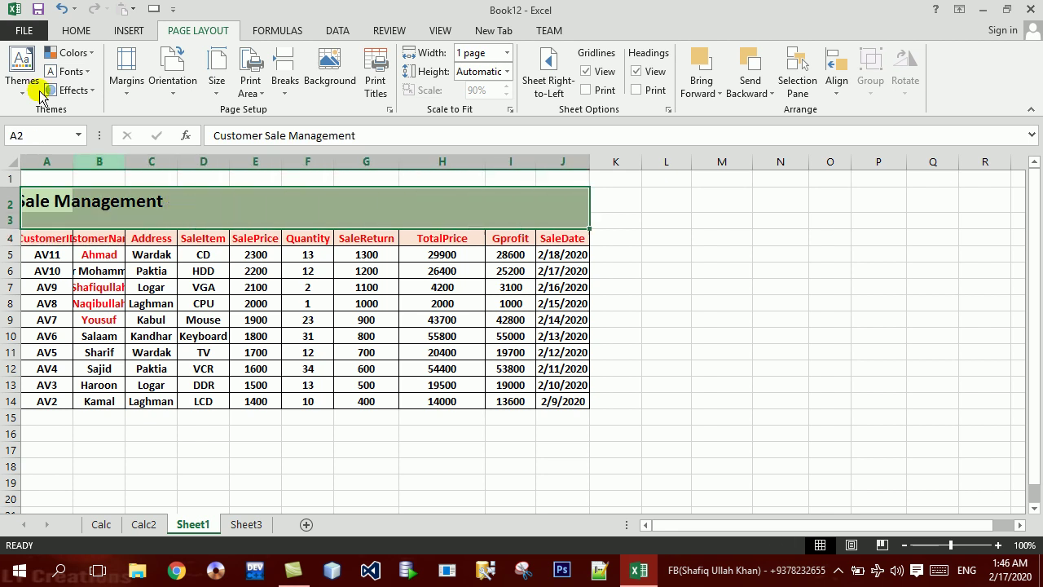
# Merge and center the Customer Sale Management title across A2:J3
pyautogui.click(75, 30)
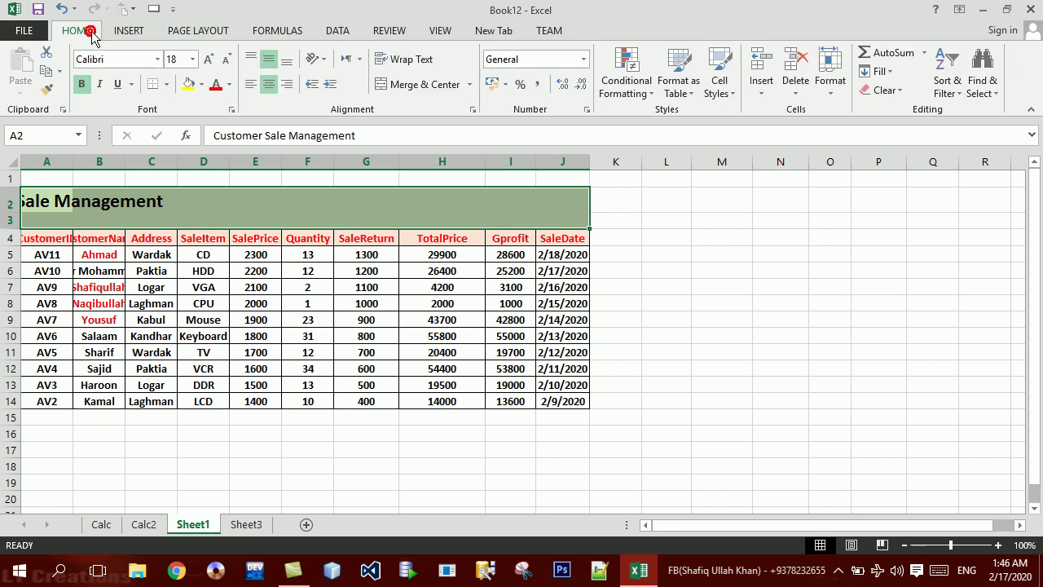
pyautogui.click(395, 86)
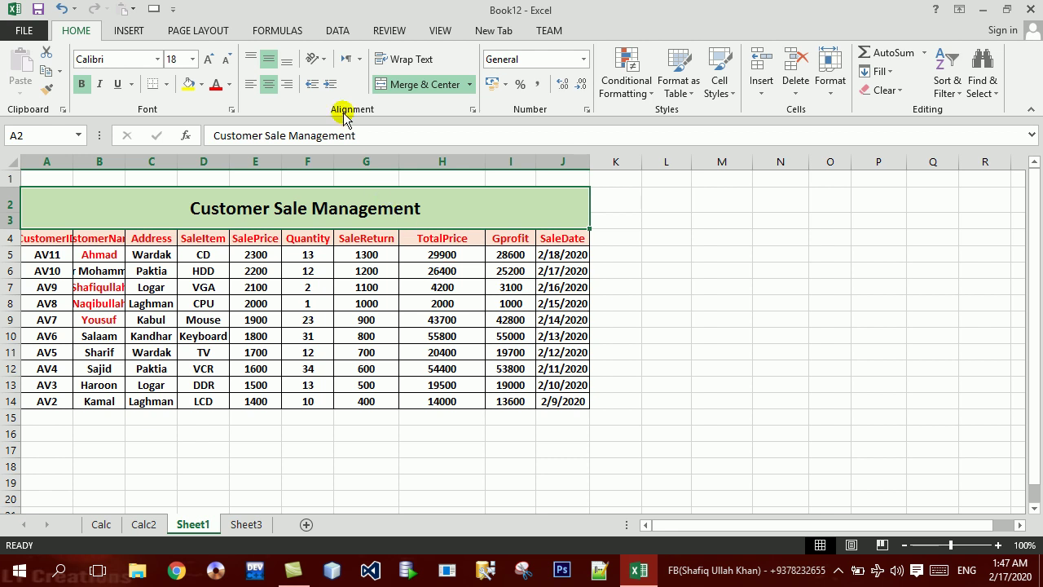
pyautogui.click(337, 33)
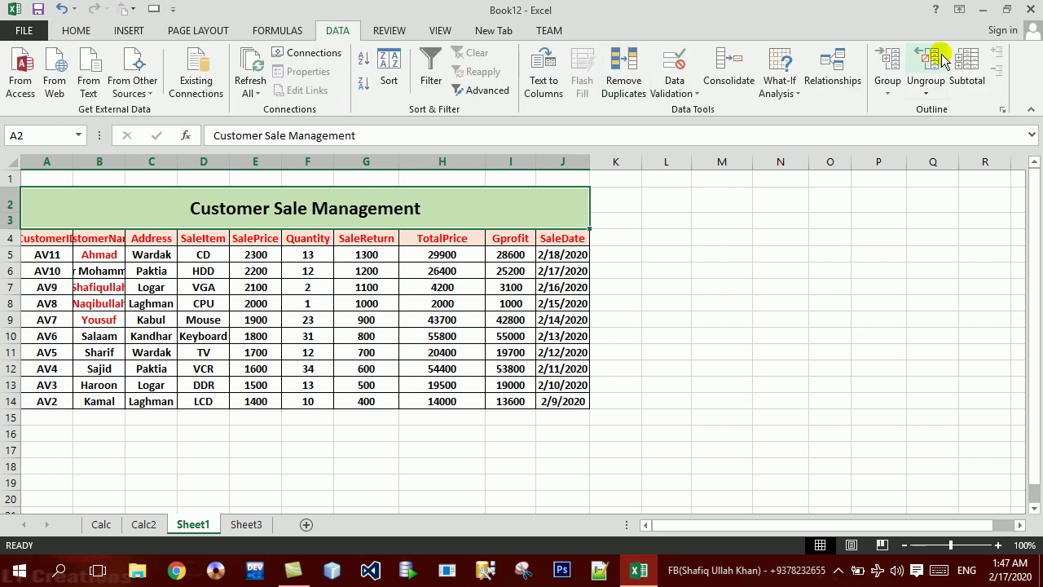
# Group and collapse columns F–G (Quantity, SaleReturn), then check the print preview
pyautogui.click(608, 233)
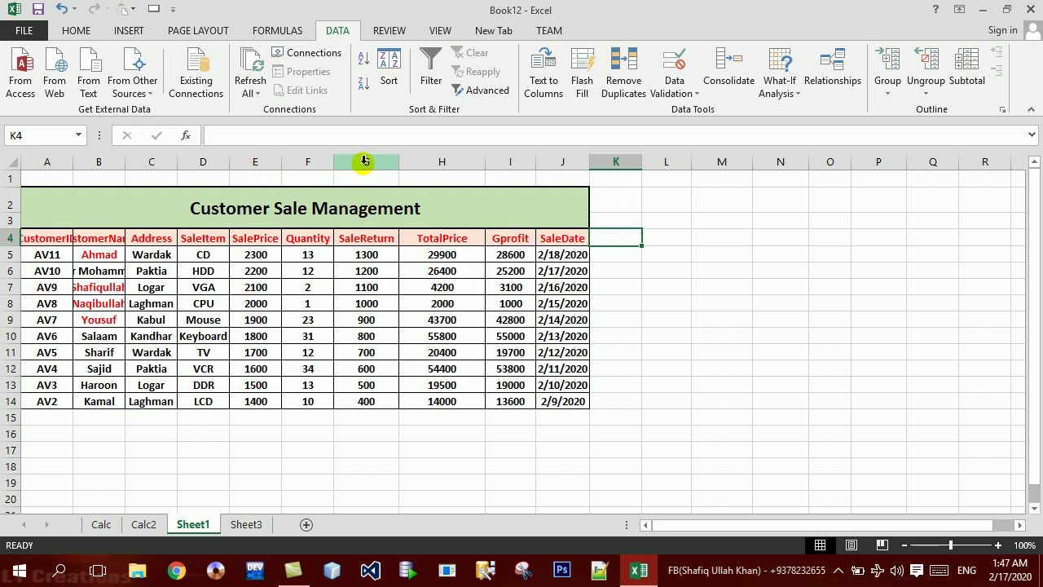
pyautogui.moveTo(365, 160); pyautogui.dragTo(316, 151)
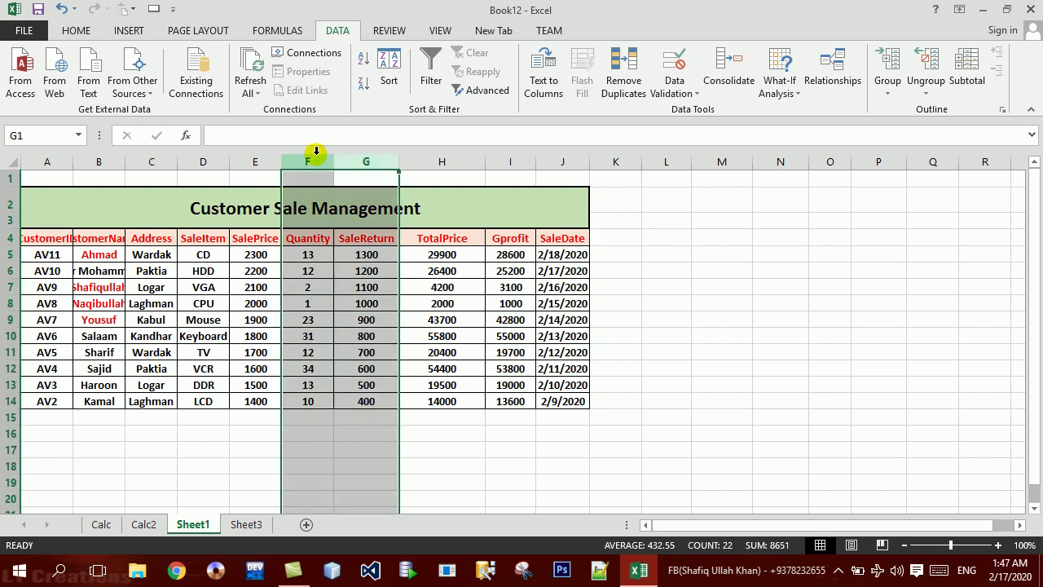
pyautogui.click(891, 59)
pyautogui.click(438, 307)
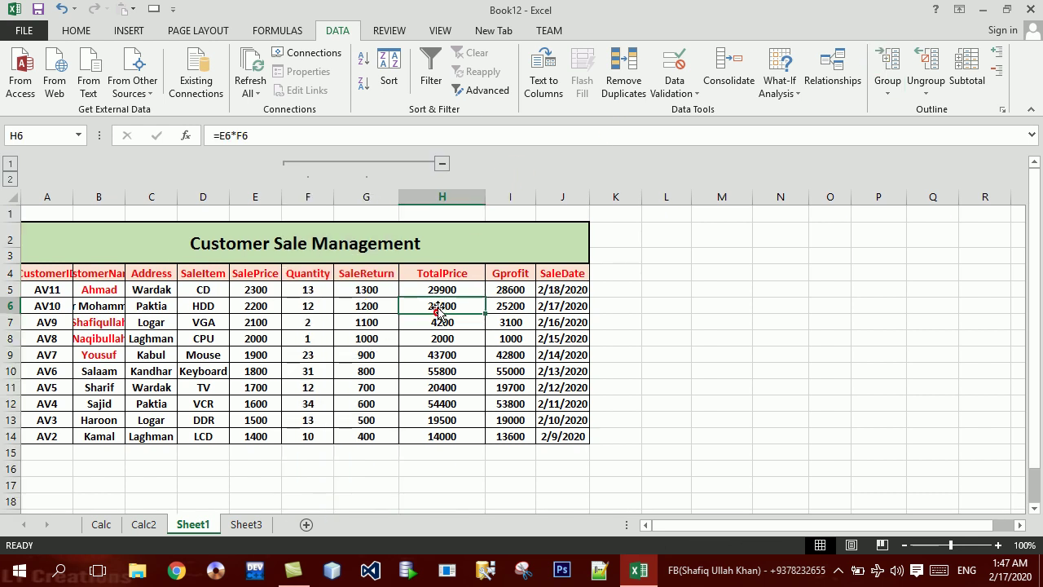
pyautogui.click(442, 165)
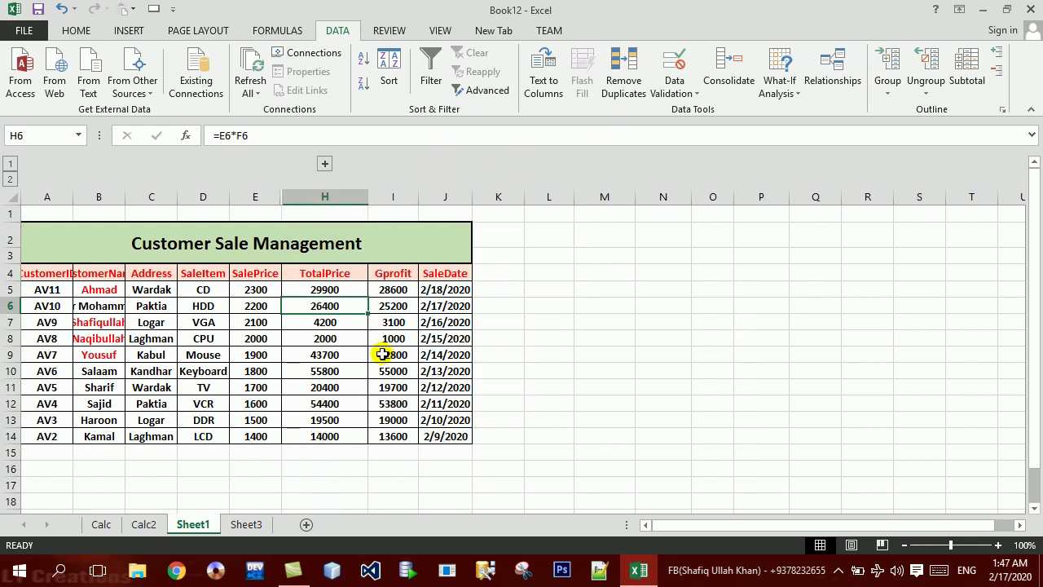
pyautogui.click(358, 311)
pyautogui.hotkey('ctrl', 'p')
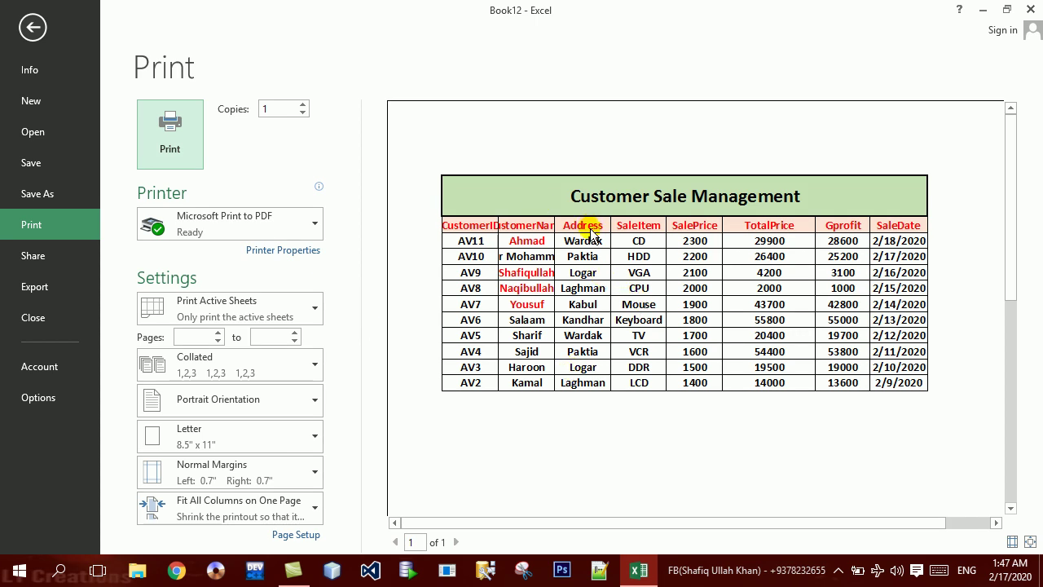
pyautogui.press('Escape')
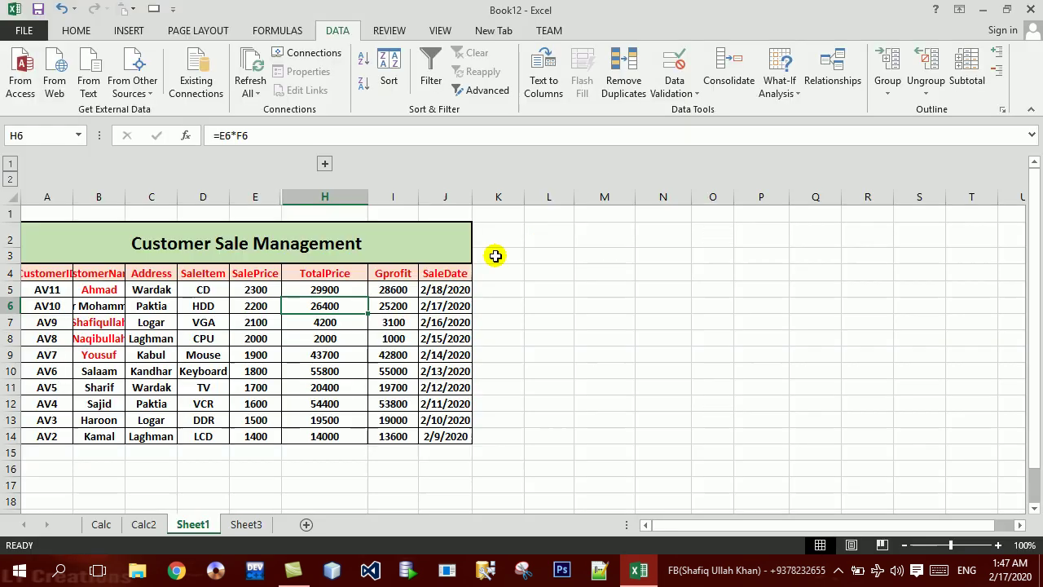
# Unhide the Quantity and SaleReturn columns and preview the full printout
pyautogui.click(62, 196)
pyautogui.moveTo(62, 196)
pyautogui.mouseDown()
pyautogui.moveTo(472, 221)
pyautogui.moveTo(471, 195)
pyautogui.mouseUp()
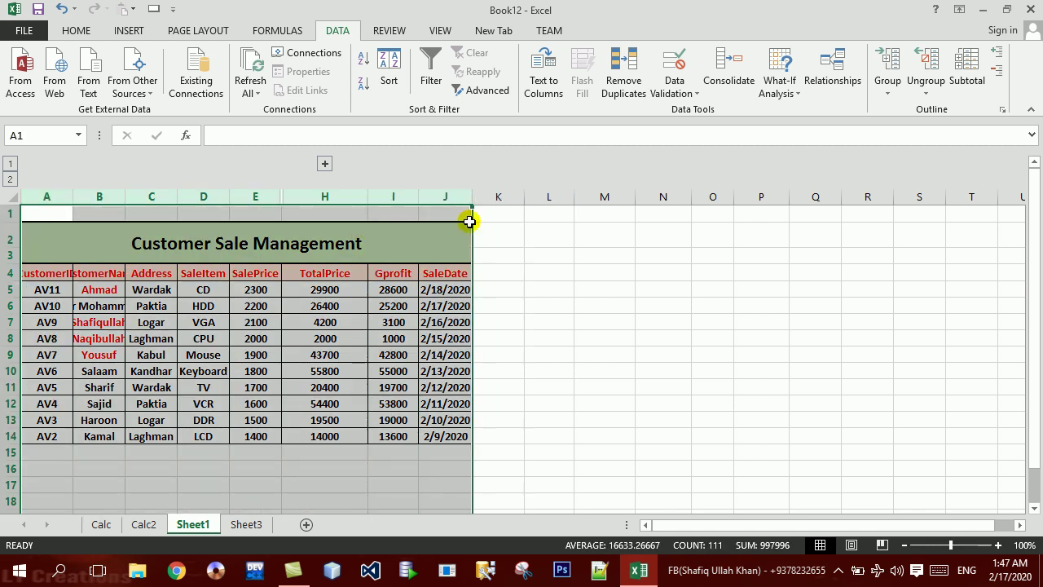
pyautogui.hotkey('ctrl', 'shift', '0')
pyautogui.click(357, 301)
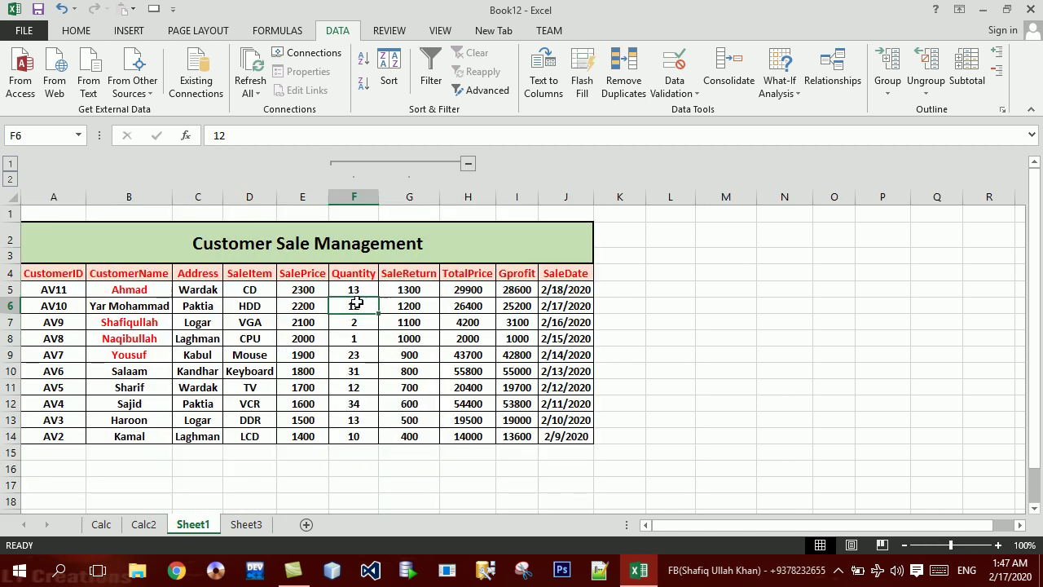
pyautogui.hotkey('ctrl', 'p')
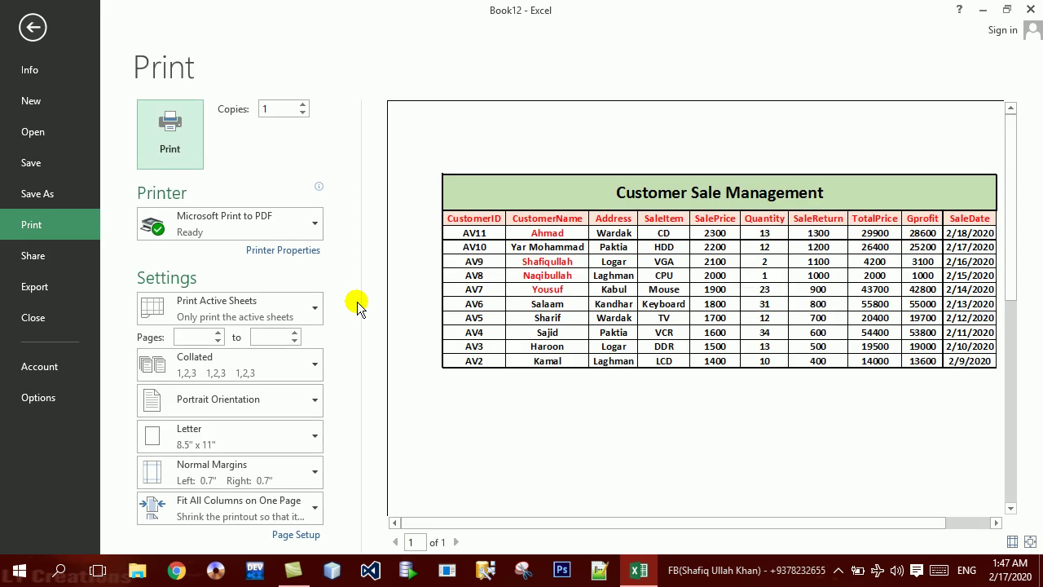
pyautogui.press('Escape')
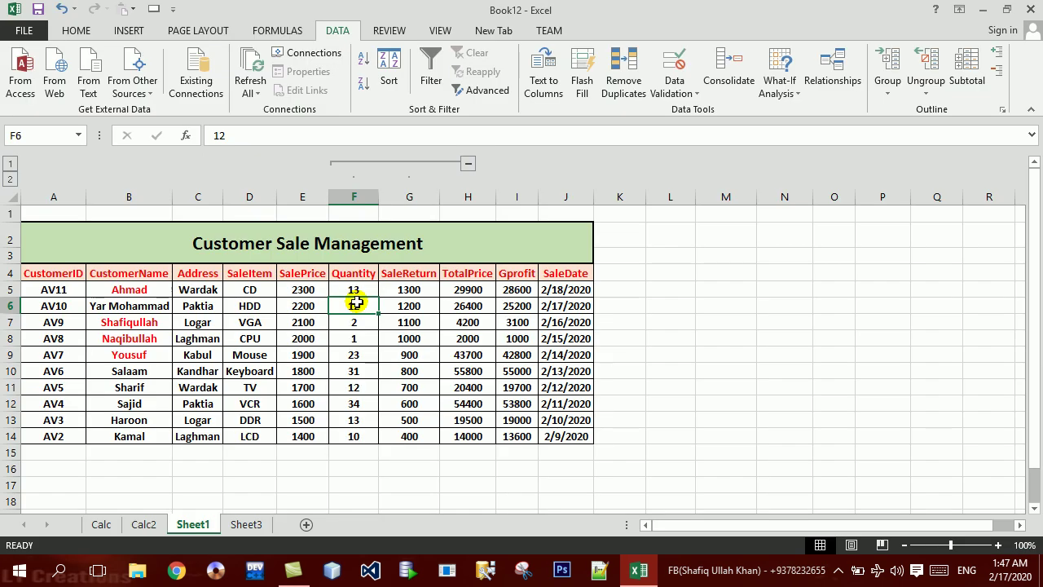
pyautogui.hotkey('ctrl', 'p')
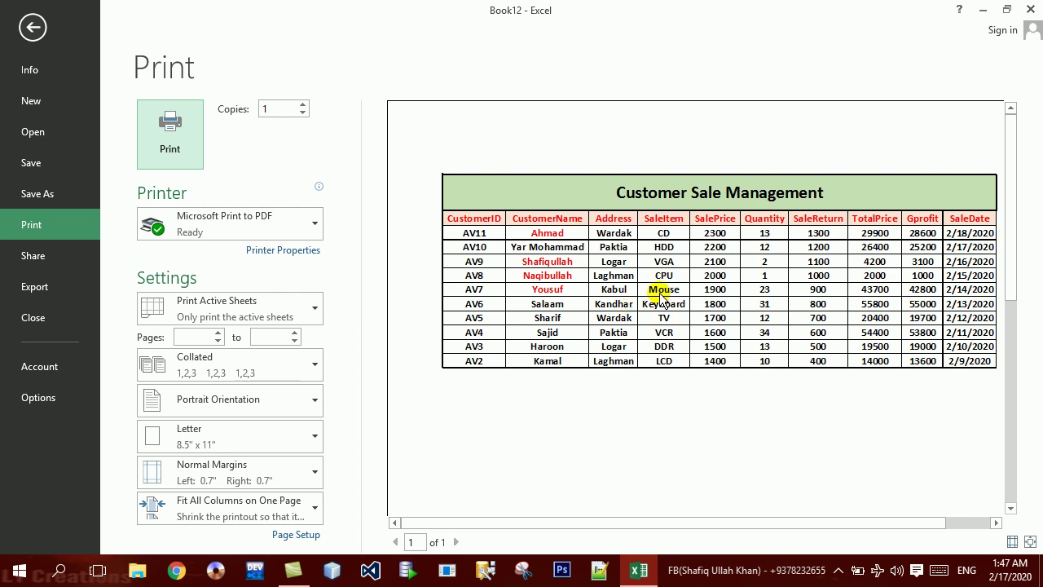
pyautogui.press('Escape')
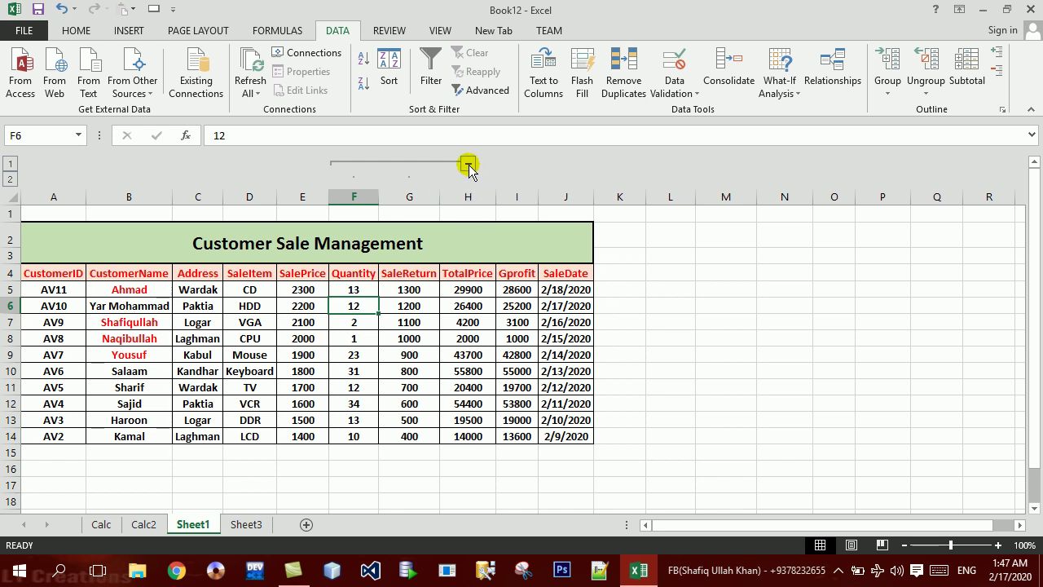
# Collapse the Quantity/SaleReturn group and preview the printout without them
pyautogui.click(469, 165)
pyautogui.click(295, 292)
pyautogui.hotkey('ctrl', 'p')
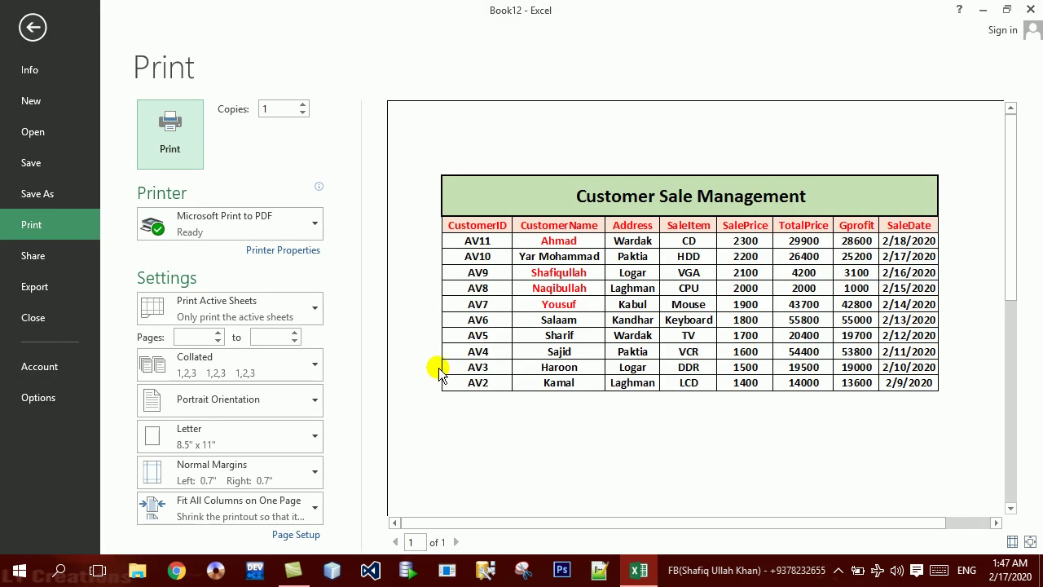
pyautogui.press('Escape')
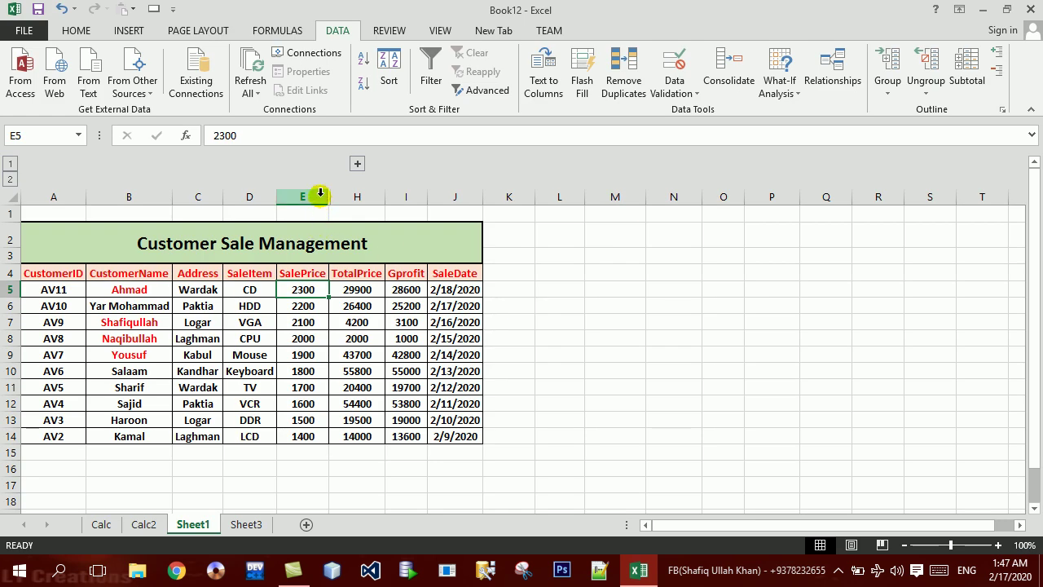
# Expand the columns again and ungroup columns E–H
pyautogui.click(356, 165)
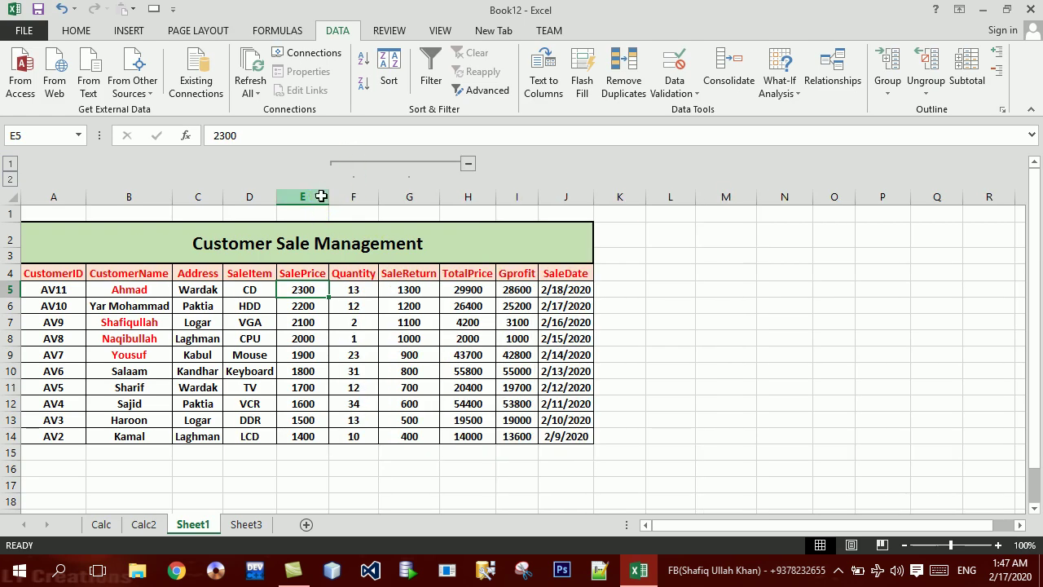
pyautogui.moveTo(321, 196); pyautogui.dragTo(478, 210)
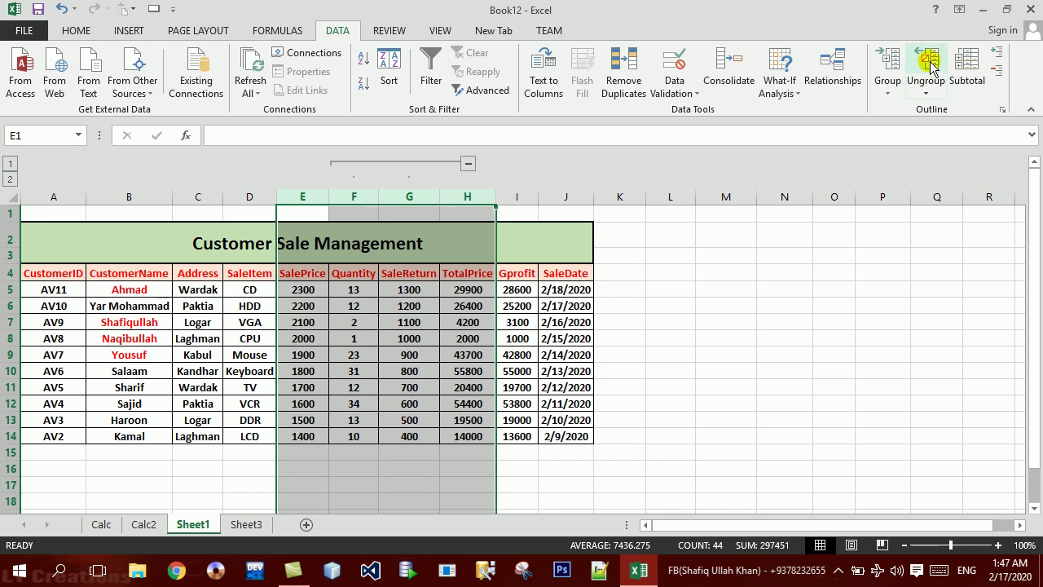
pyautogui.click(931, 65)
pyautogui.click(643, 193)
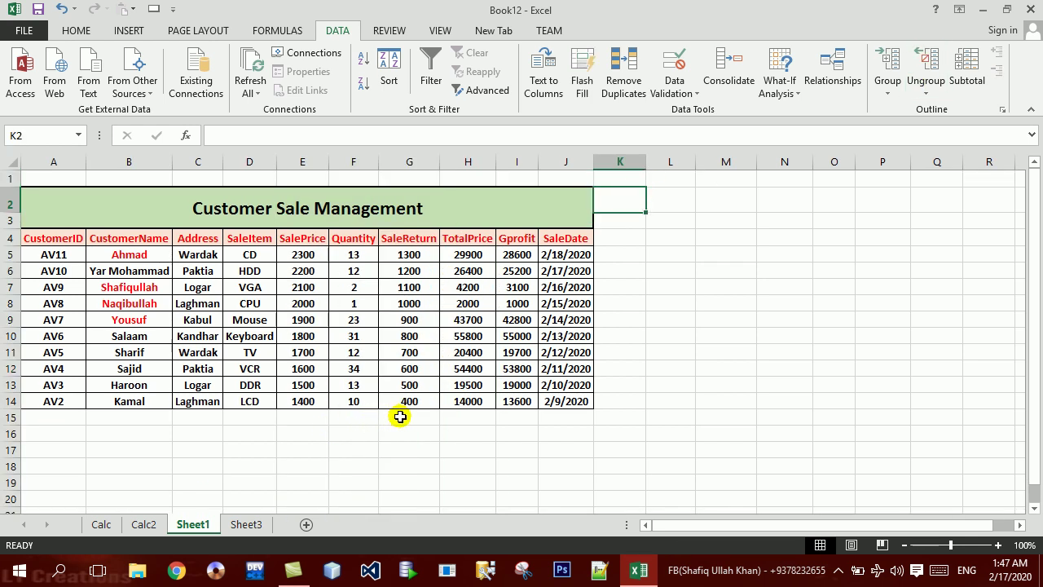
# Enter the label GrandTotal in C15
pyautogui.click(195, 418)
pyautogui.write('randT')
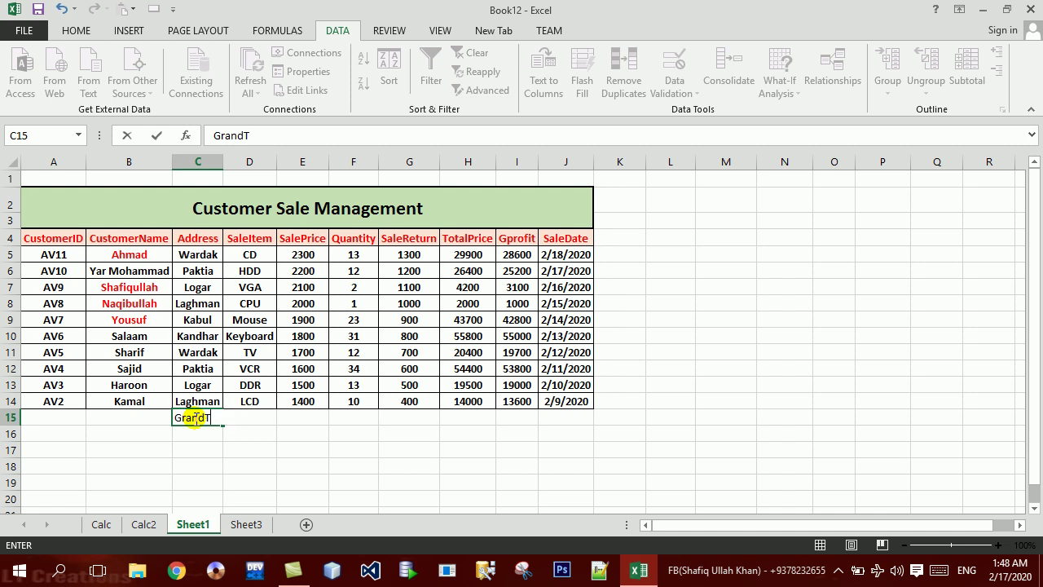
pyautogui.press('Tab')
pyautogui.press('Tab')
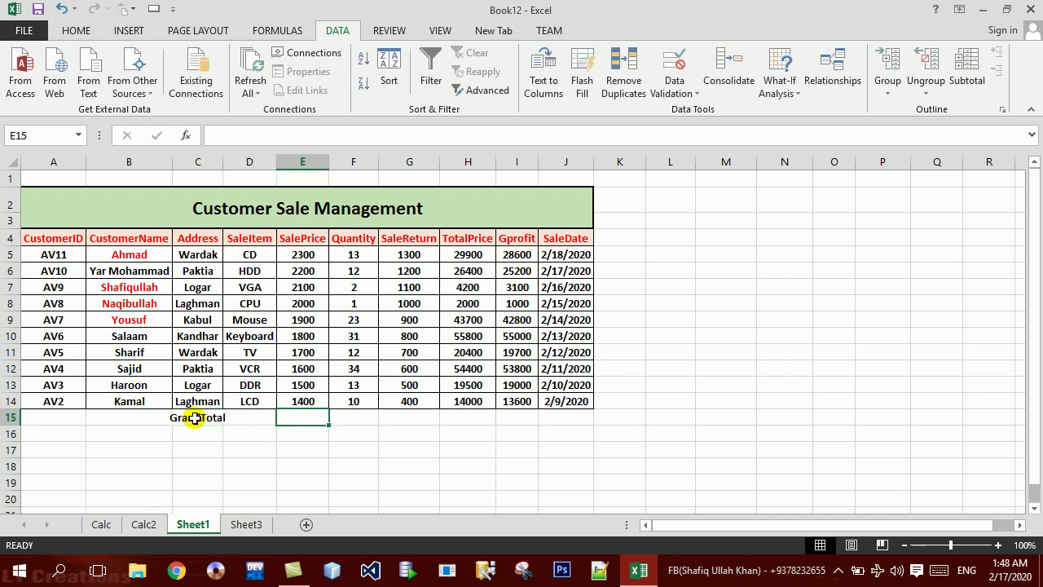
# Enter =SUM(E5:E14) in E15 with AutoSum, giving a total of 18500
pyautogui.write('=')
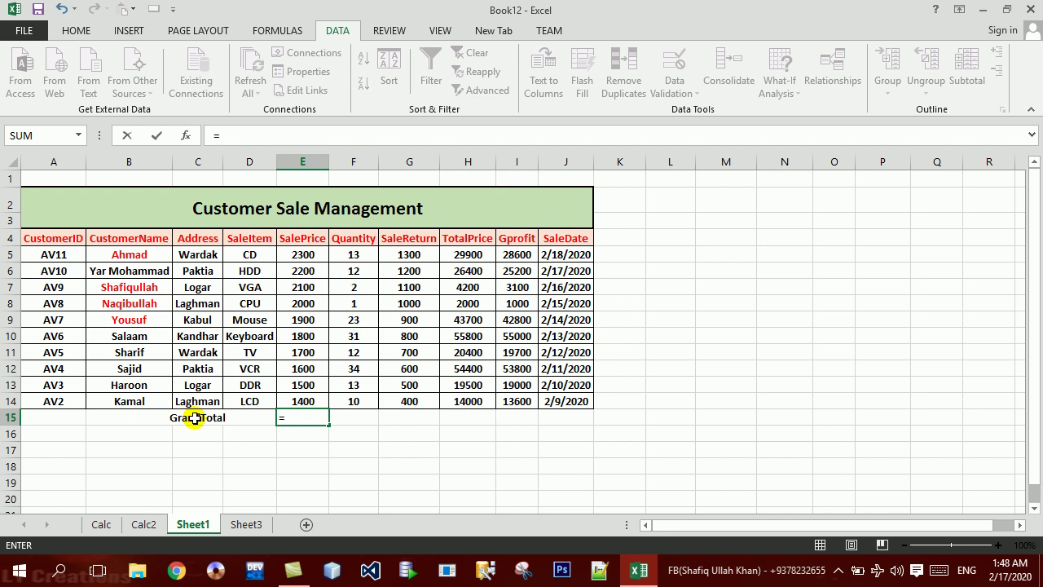
pyautogui.press('super+plus')
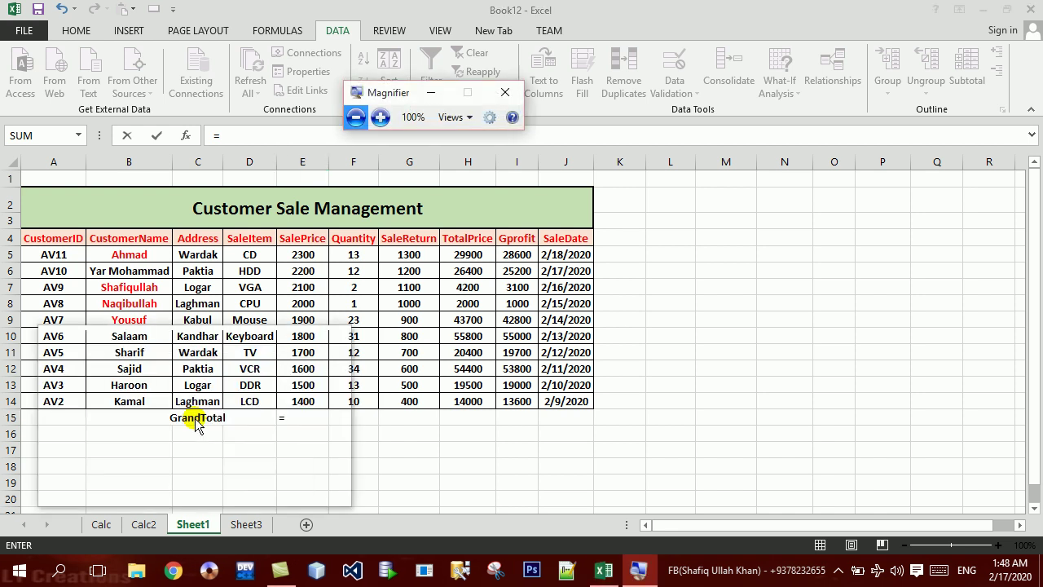
pyautogui.click(505, 92)
pyautogui.press('Escape')
pyautogui.hotkey('alt', '=')
pyautogui.press('Return')
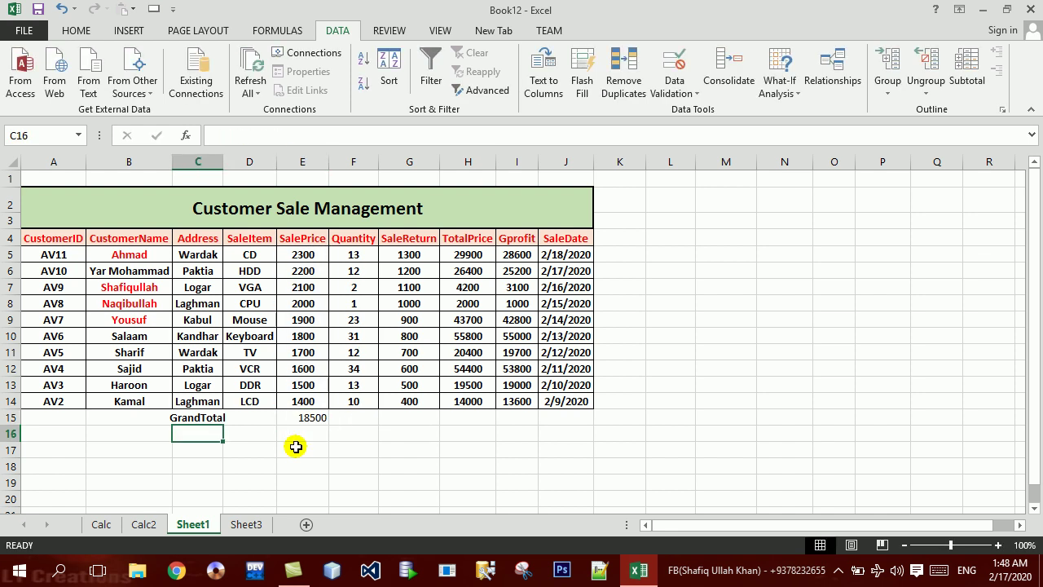
pyautogui.click(313, 418)
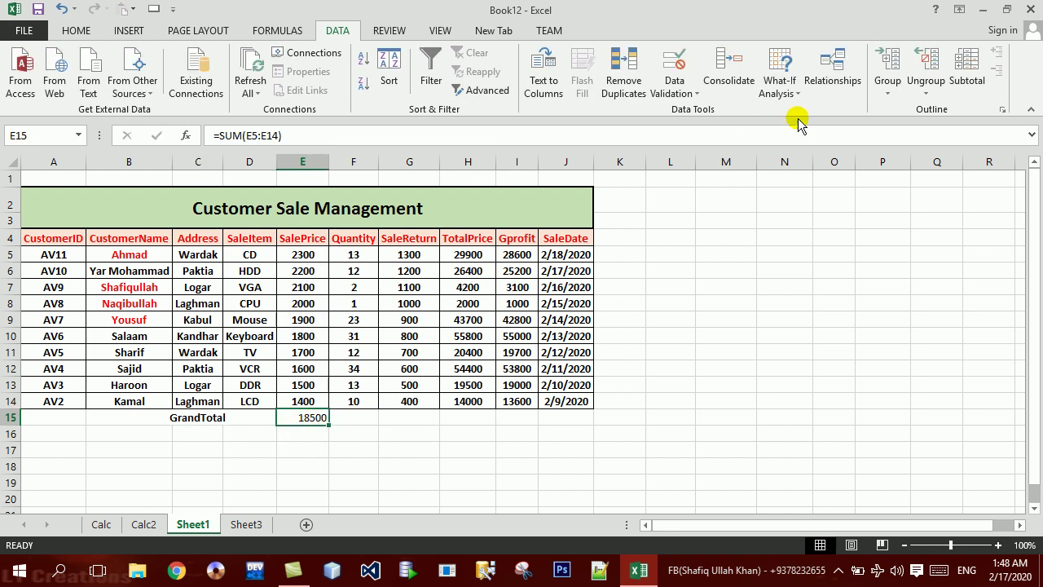
# Auto Outline the table and collapse the E–G and TotalPrice column groups
pyautogui.click(888, 91)
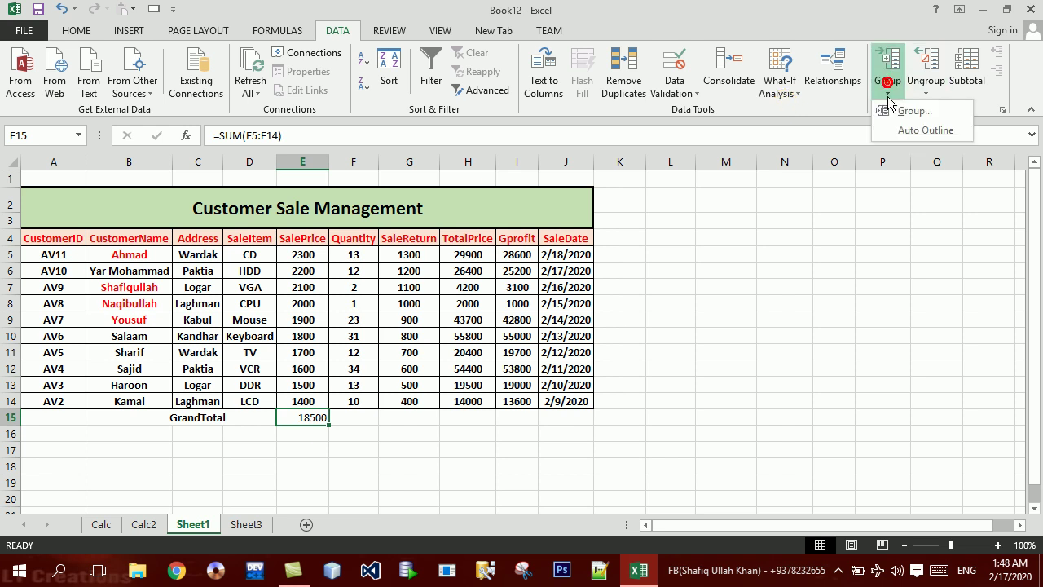
pyautogui.click(893, 128)
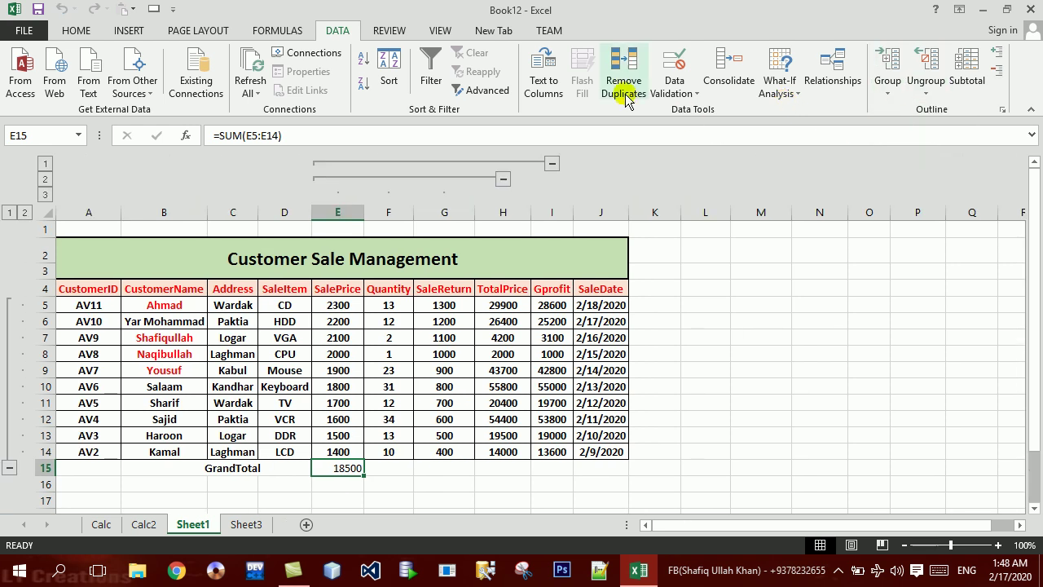
pyautogui.click(503, 178)
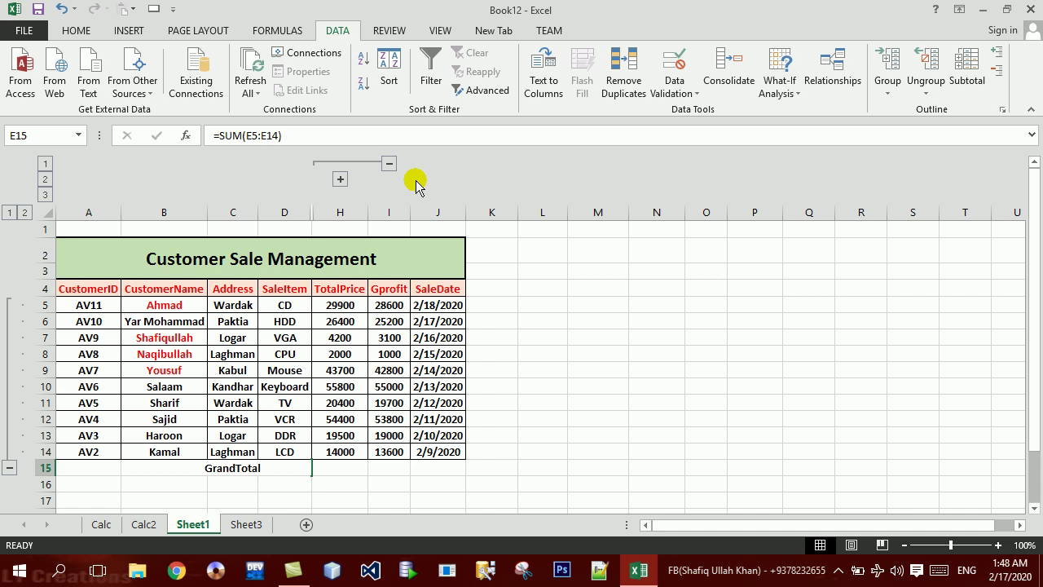
pyautogui.click(388, 164)
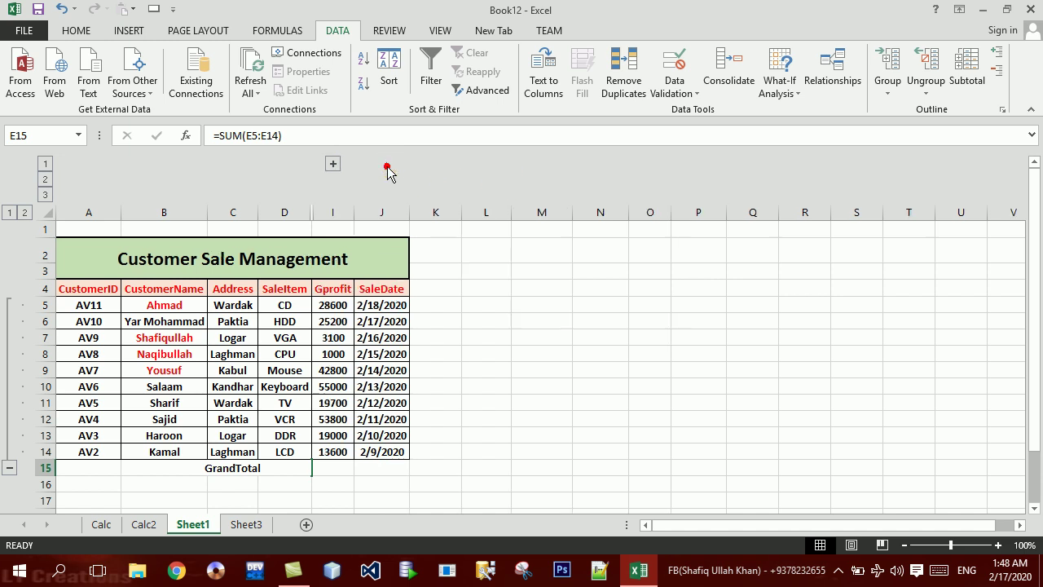
pyautogui.click(380, 322)
# Collapse and re-expand data rows 5–14, then bring TotalPrice back into view
pyautogui.click(7, 468)
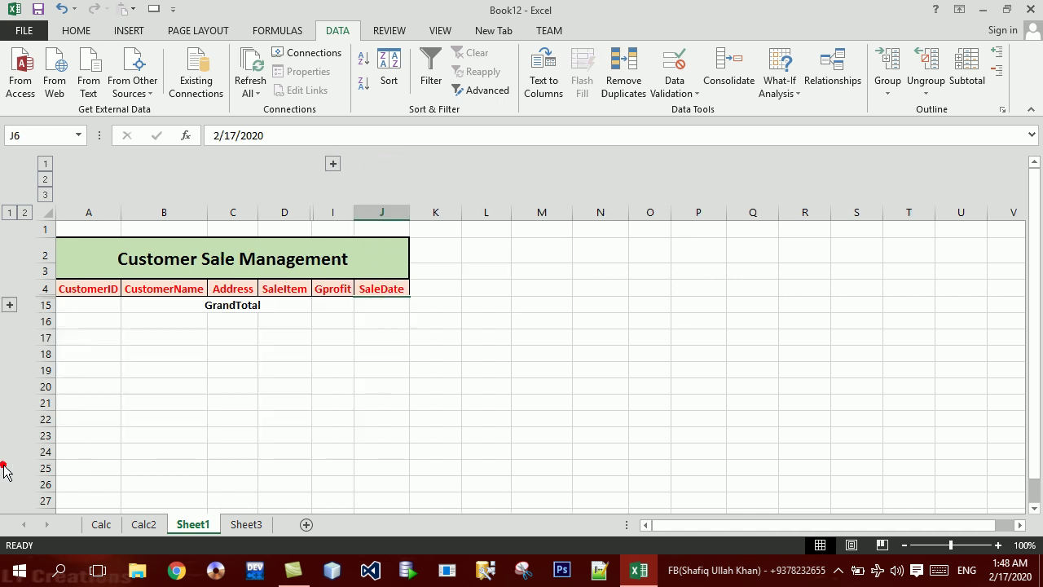
pyautogui.click(22, 213)
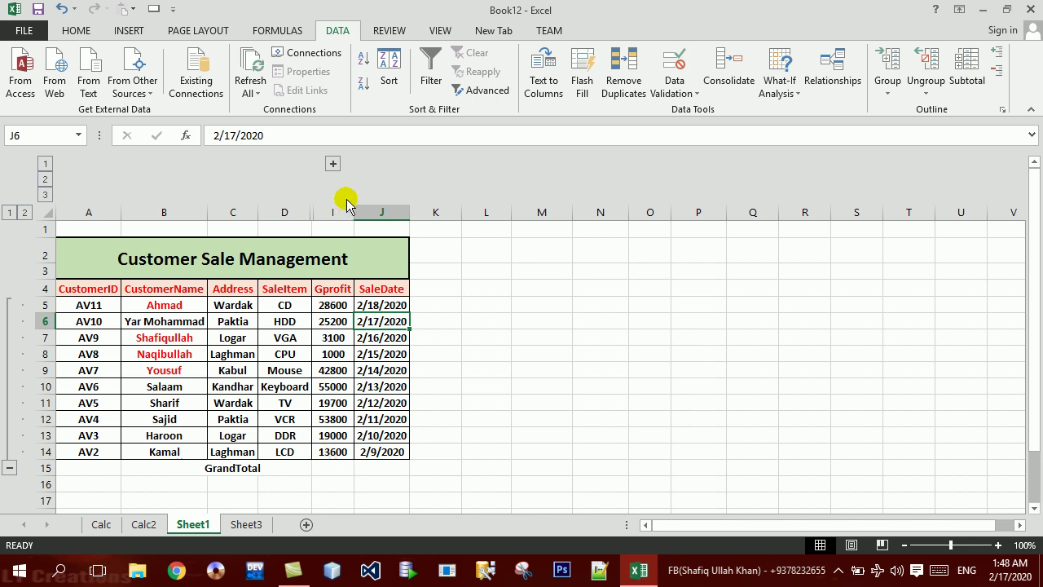
pyautogui.click(333, 163)
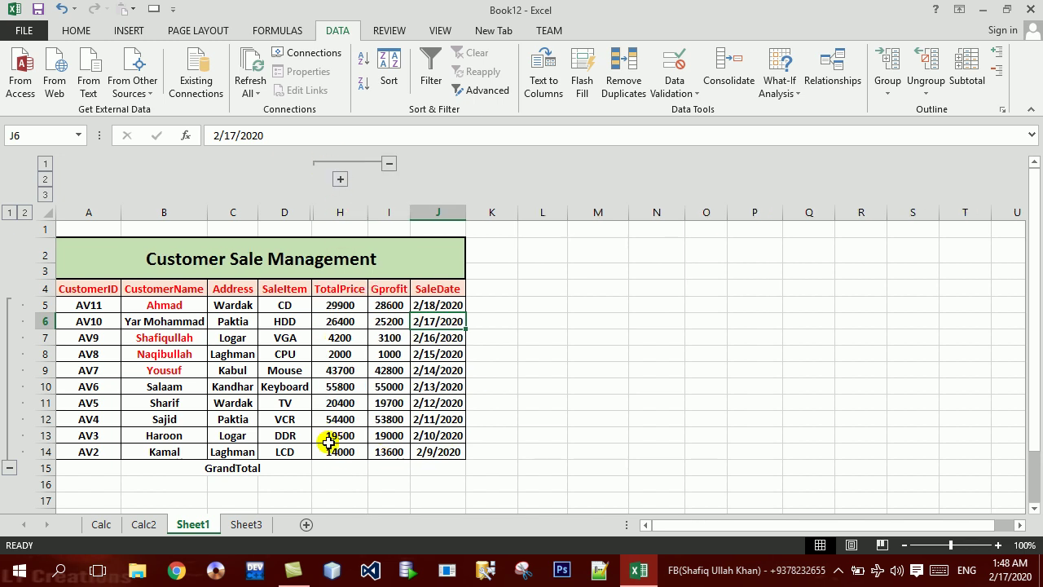
pyautogui.click(335, 468)
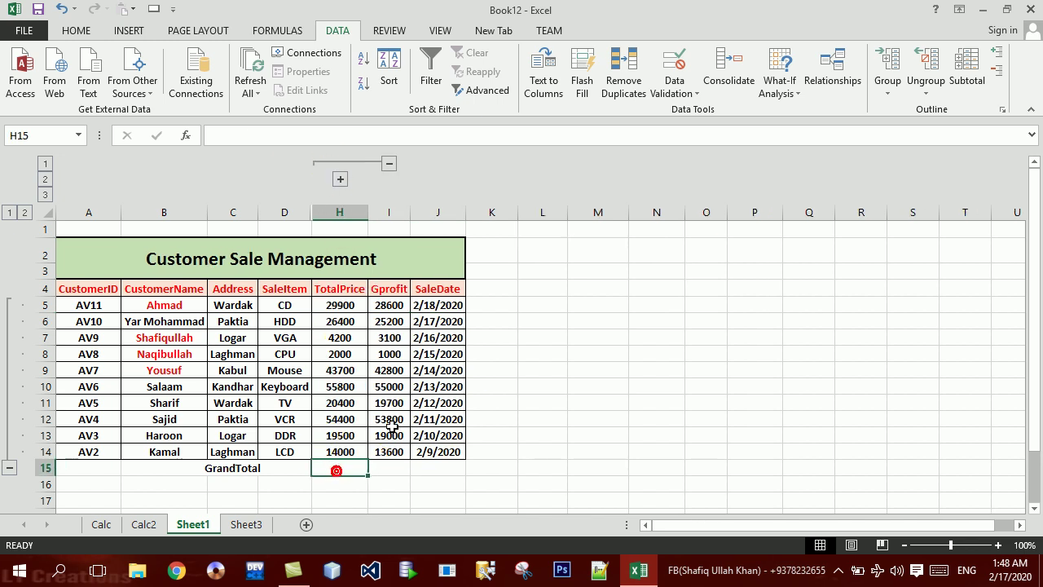
# Clear the whole outline from the sales table, then check the SalePrice cells E14 and E15
pyautogui.click(925, 89)
pyautogui.click(939, 129)
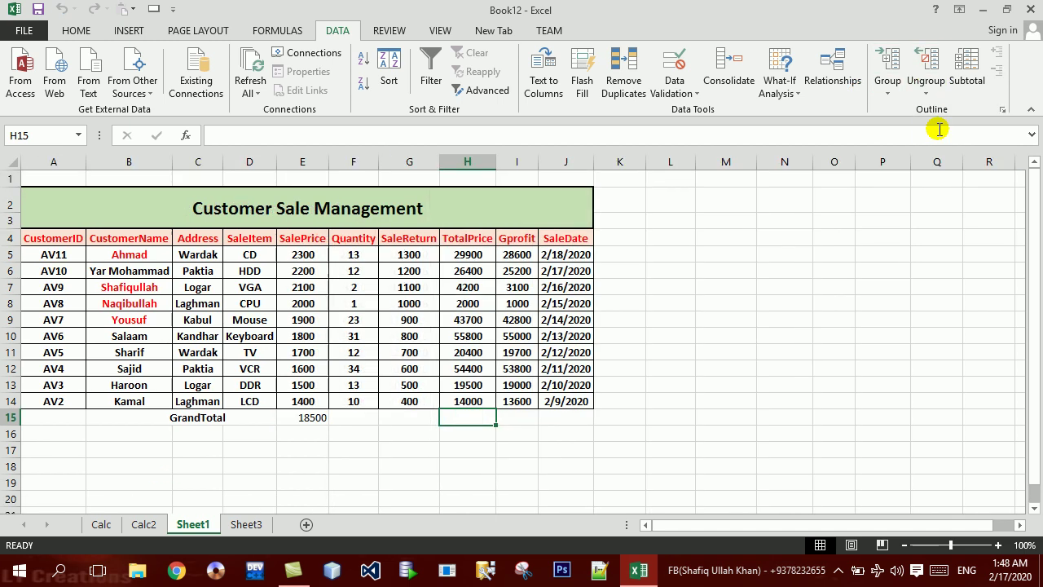
pyautogui.click(306, 401)
pyautogui.click(311, 419)
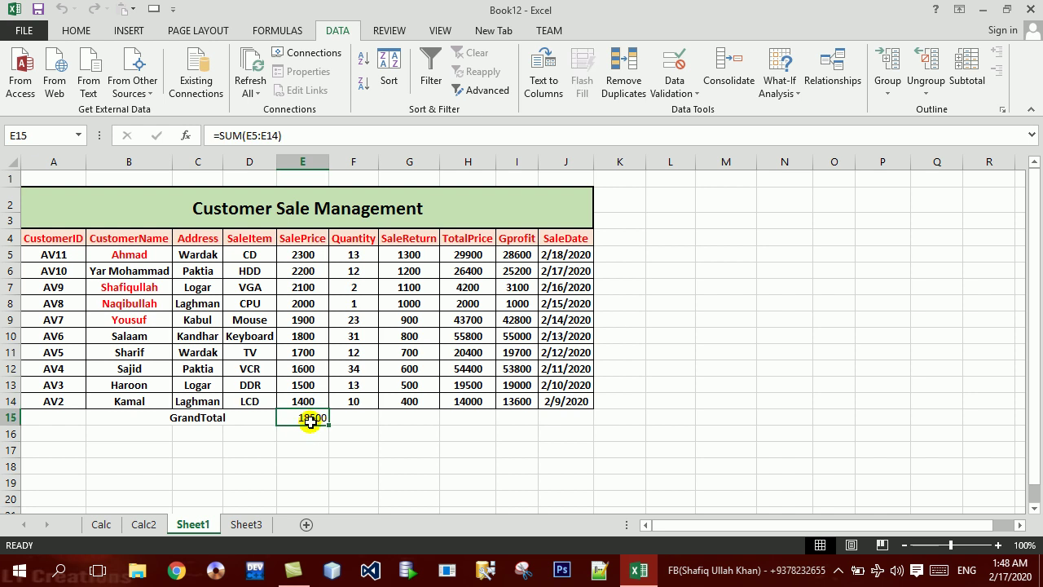
pyautogui.click(356, 445)
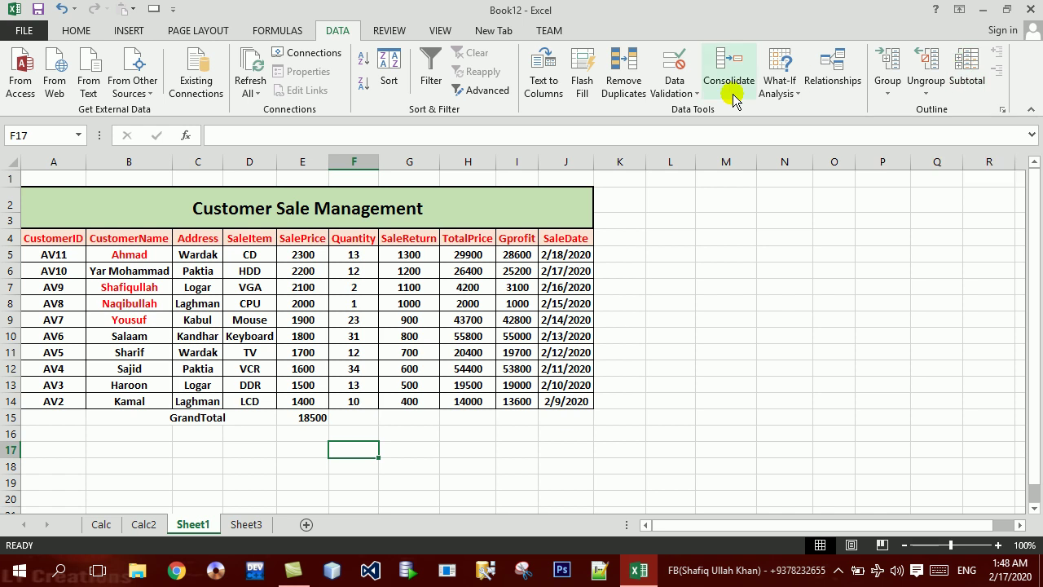
pyautogui.click(577, 305)
# In a new blank workbook, enter the headers CourseID, CourseName and Fee in B3:D3
pyautogui.hotkey('ctrl', 'n')
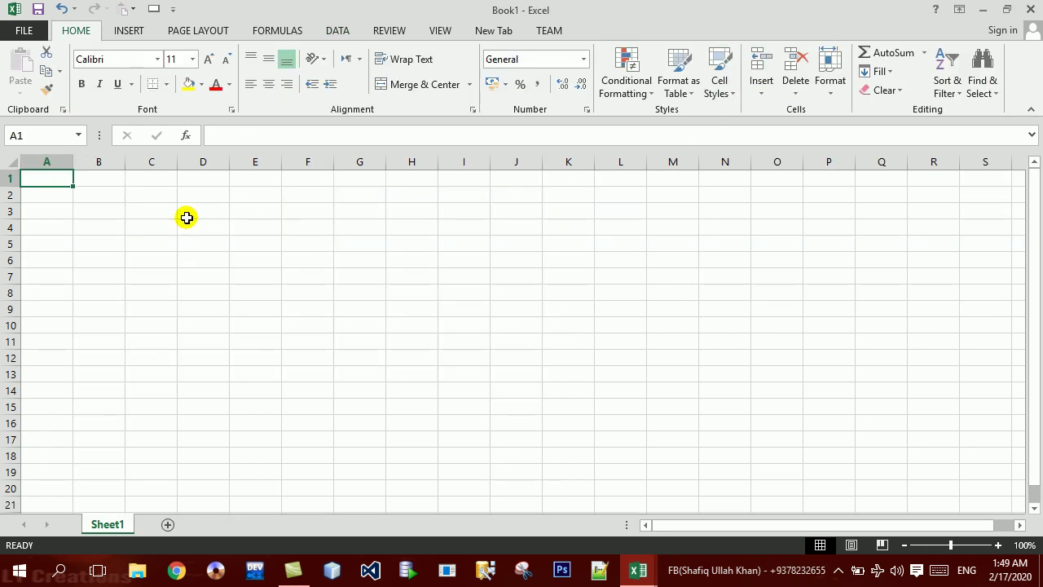
pyautogui.click(98, 211)
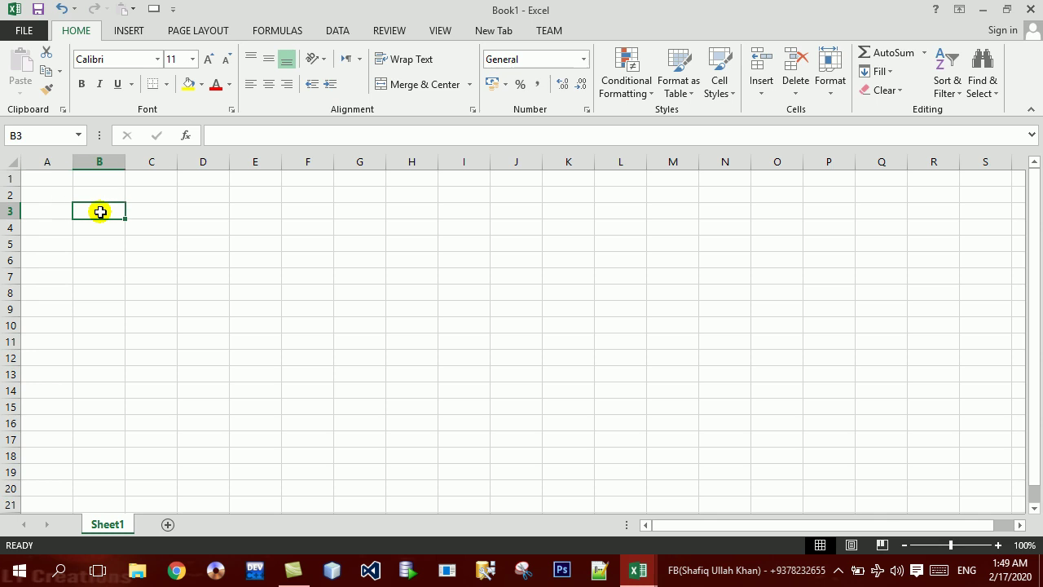
pyautogui.write('Cor')
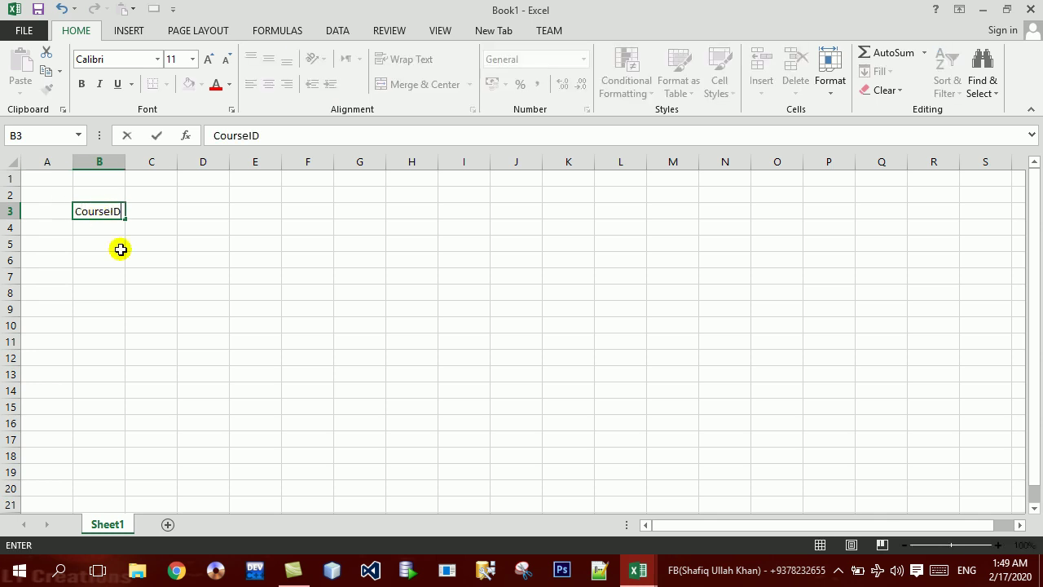
pyautogui.press('Tab')
pyautogui.write('cOURS')
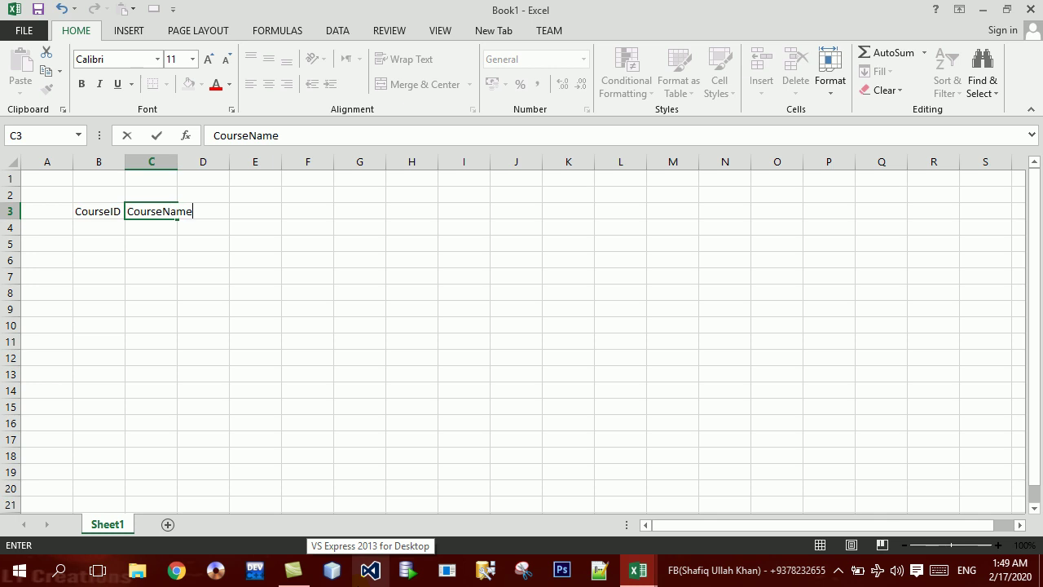
pyautogui.write('e')
pyautogui.press('Tab')
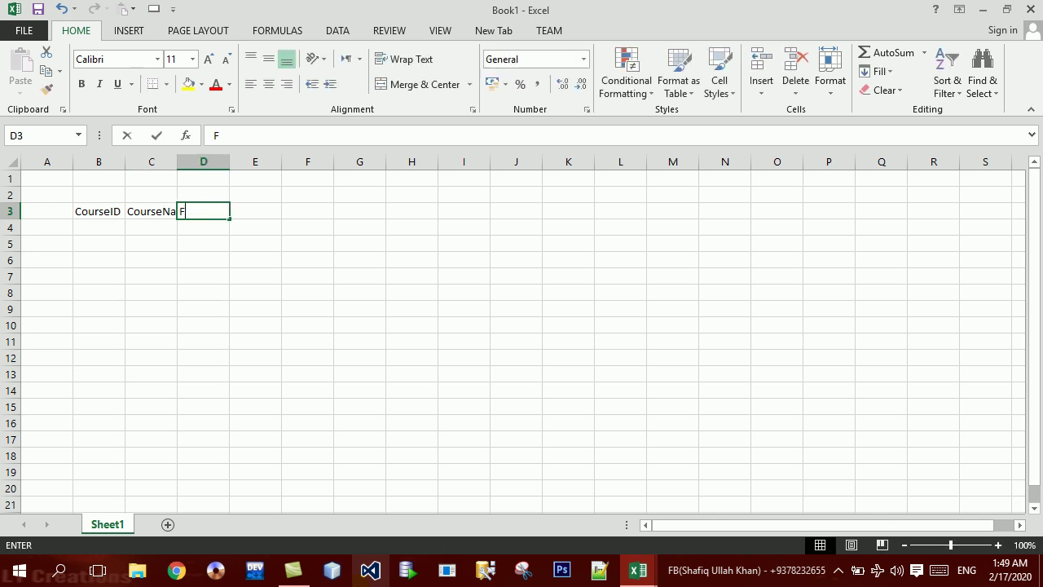
pyautogui.write('Fee')
pyautogui.press('Tab')
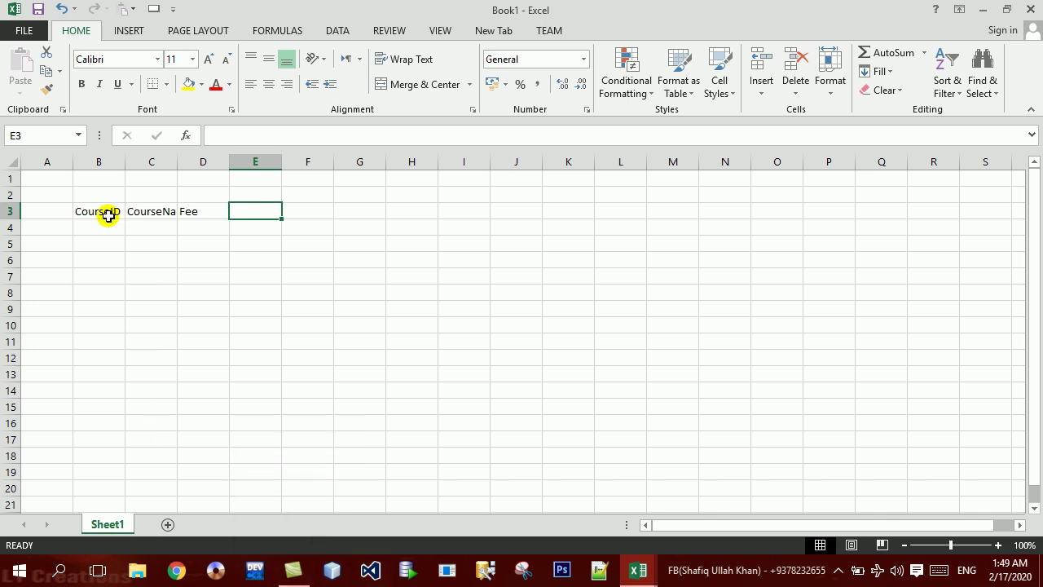
# Center and border every cell of B3:D17, bold the headers, and auto-fit columns B–D
pyautogui.moveTo(101, 209); pyautogui.dragTo(205, 440)
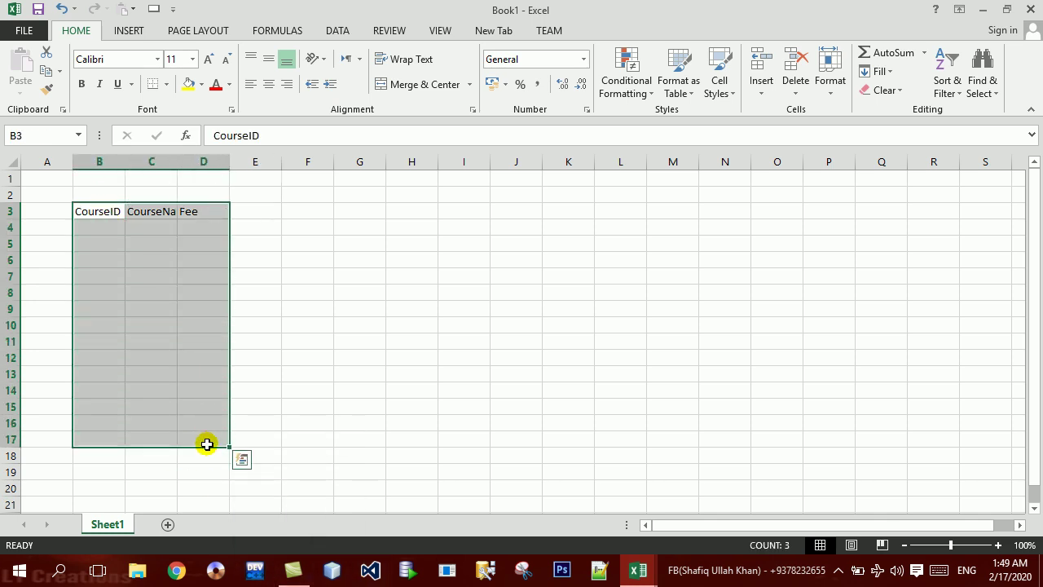
pyautogui.click(268, 84)
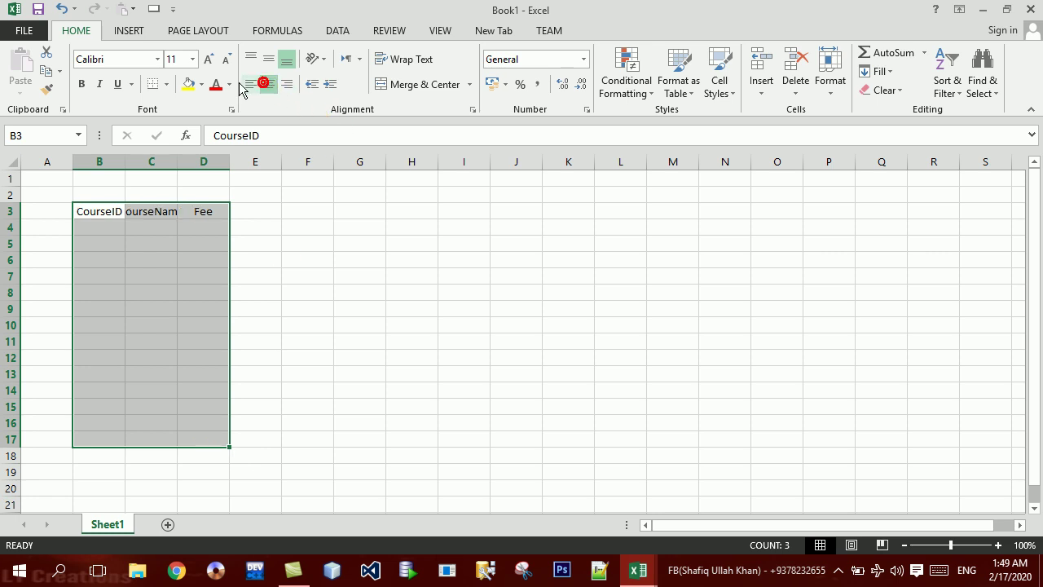
pyautogui.click(168, 85)
pyautogui.click(189, 221)
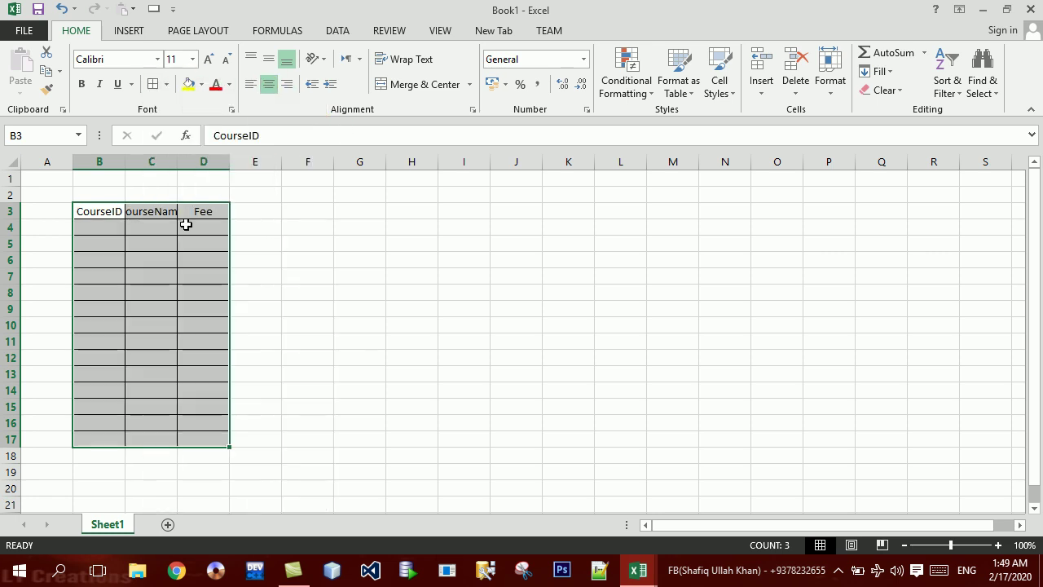
pyautogui.click(82, 83)
pyautogui.moveTo(97, 161); pyautogui.dragTo(201, 166)
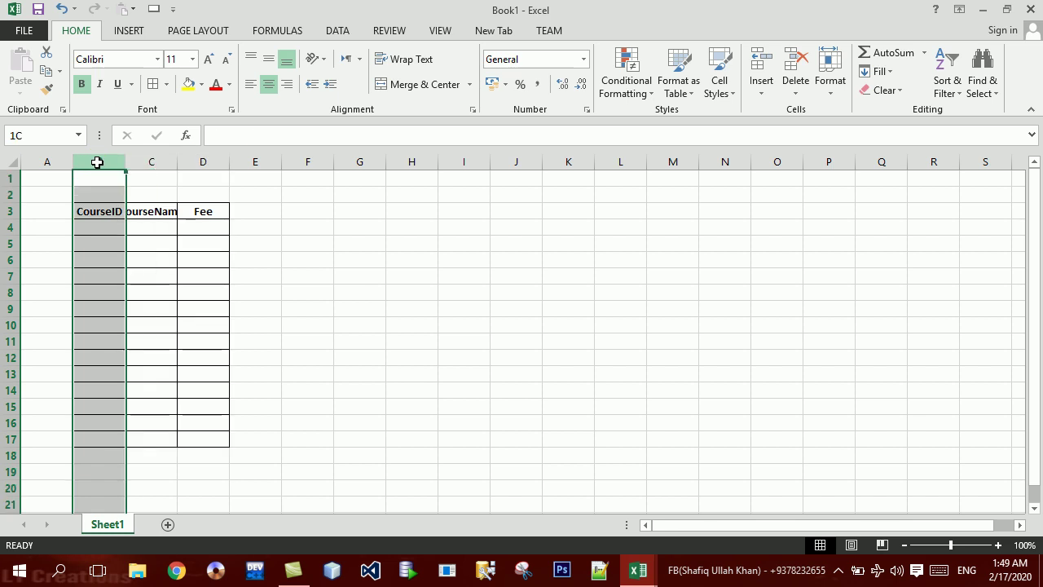
pyautogui.doubleClick(229, 161)
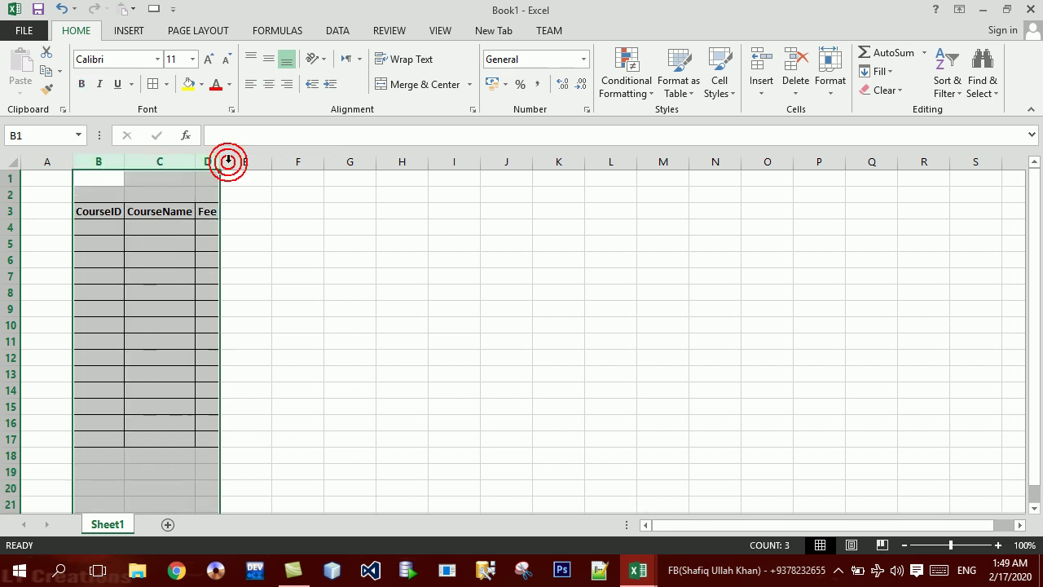
# Add an AdmissionDate header in E3, auto-fit column E, and extend the borders to E17
pyautogui.click(234, 210)
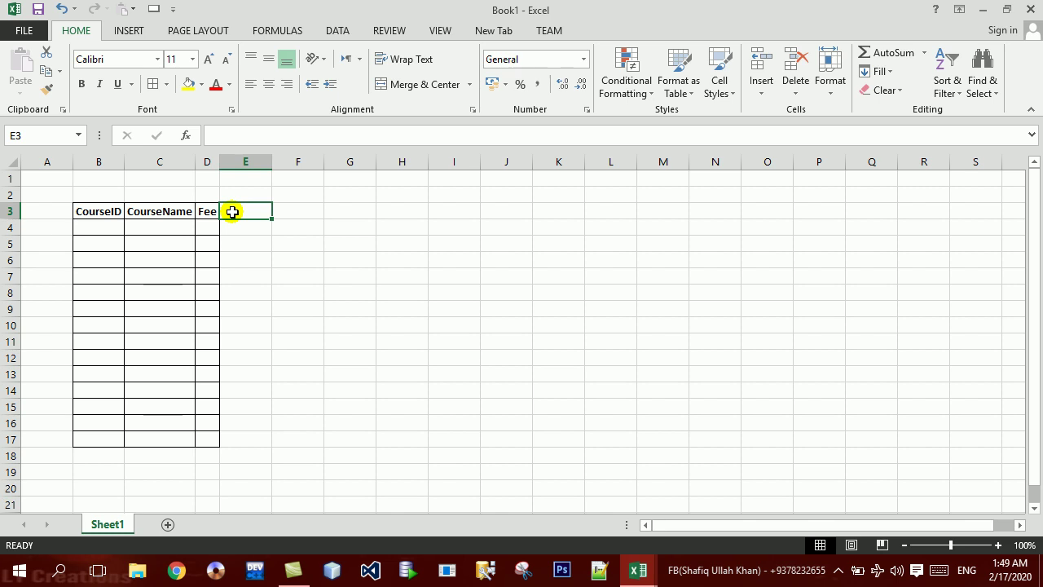
pyautogui.write('I')
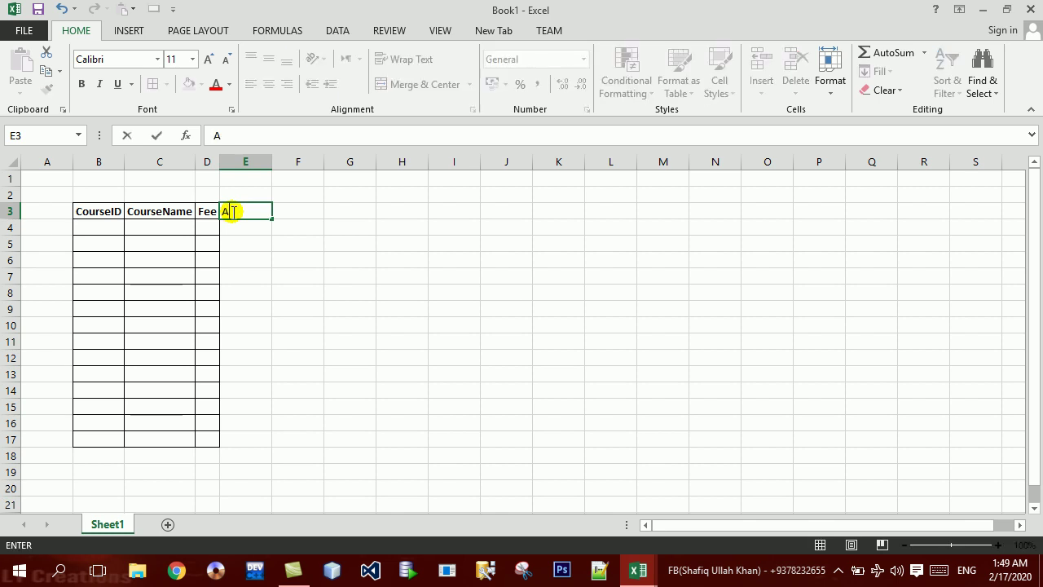
pyautogui.write('Date')
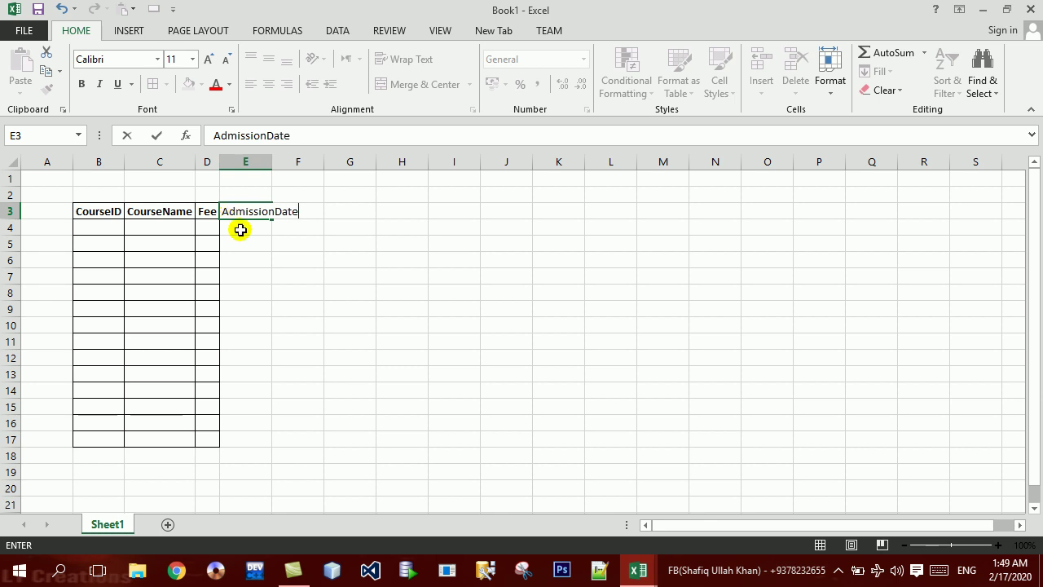
pyautogui.press('Return')
pyautogui.doubleClick(276, 161)
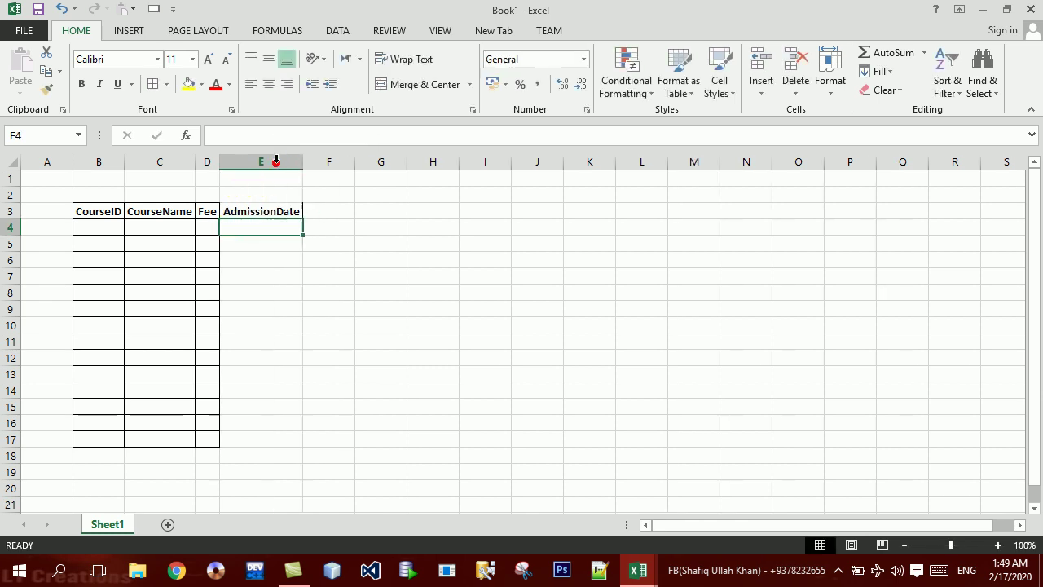
pyautogui.moveTo(206, 211)
pyautogui.mouseDown()
pyautogui.moveTo(289, 414)
pyautogui.moveTo(254, 431)
pyautogui.mouseUp()
pyautogui.click(153, 87)
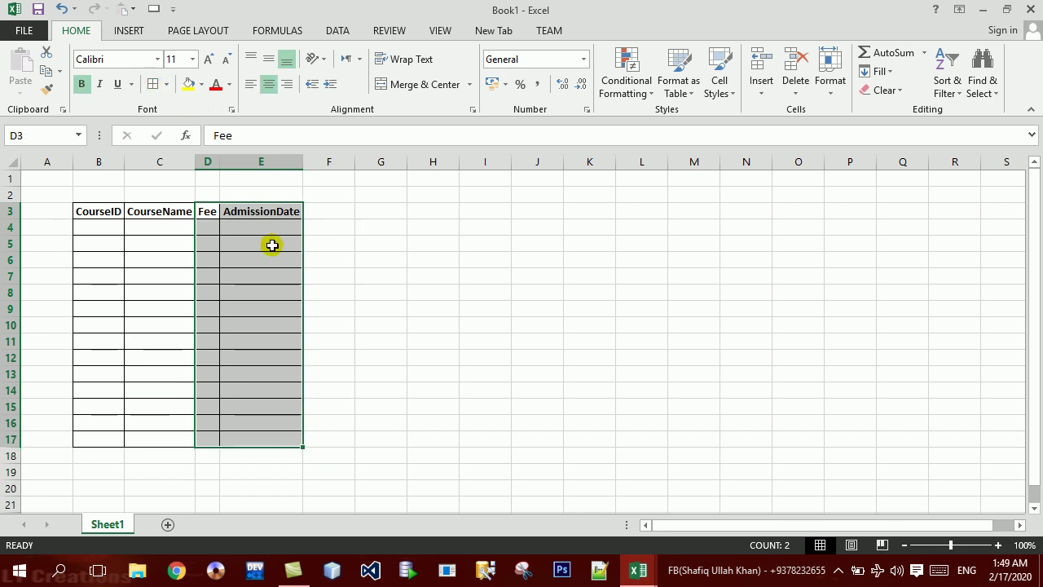
pyautogui.click(112, 227)
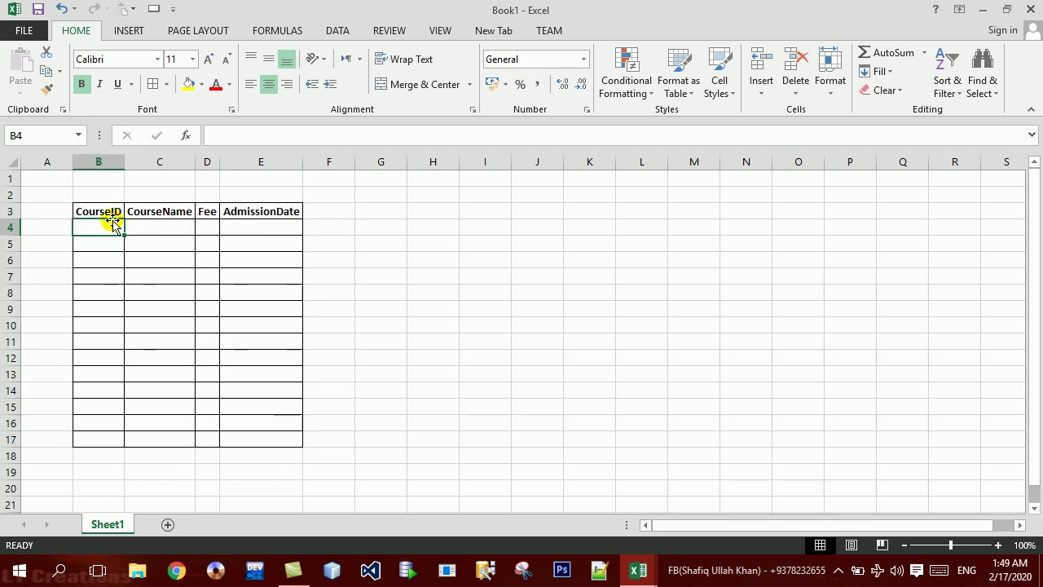
# Enter ABC1 and ABC2 in B4:B5 and extend the CourseID series down column B
pyautogui.write('A')
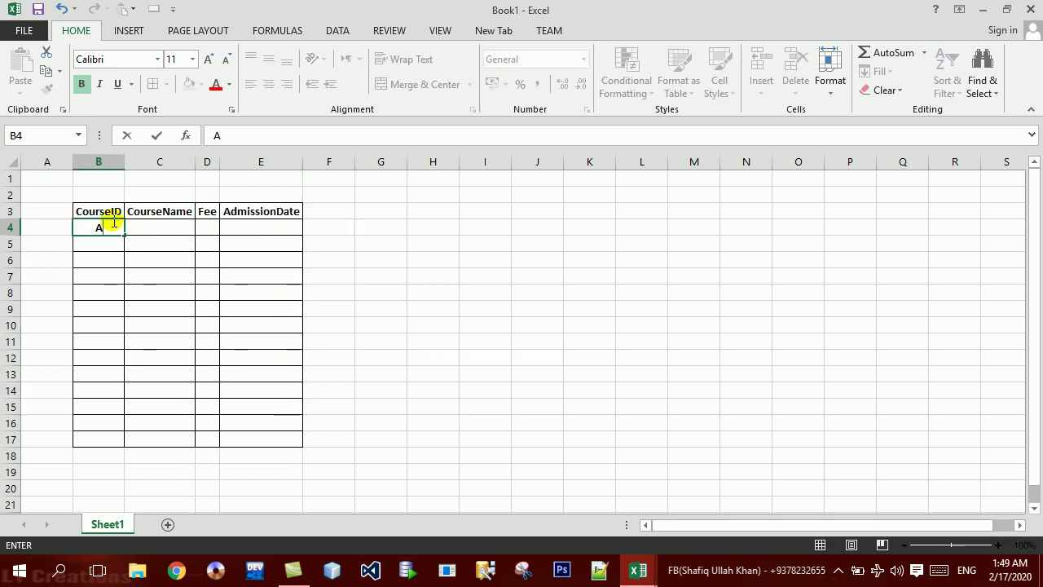
pyautogui.write('BC1')
pyautogui.press('Return')
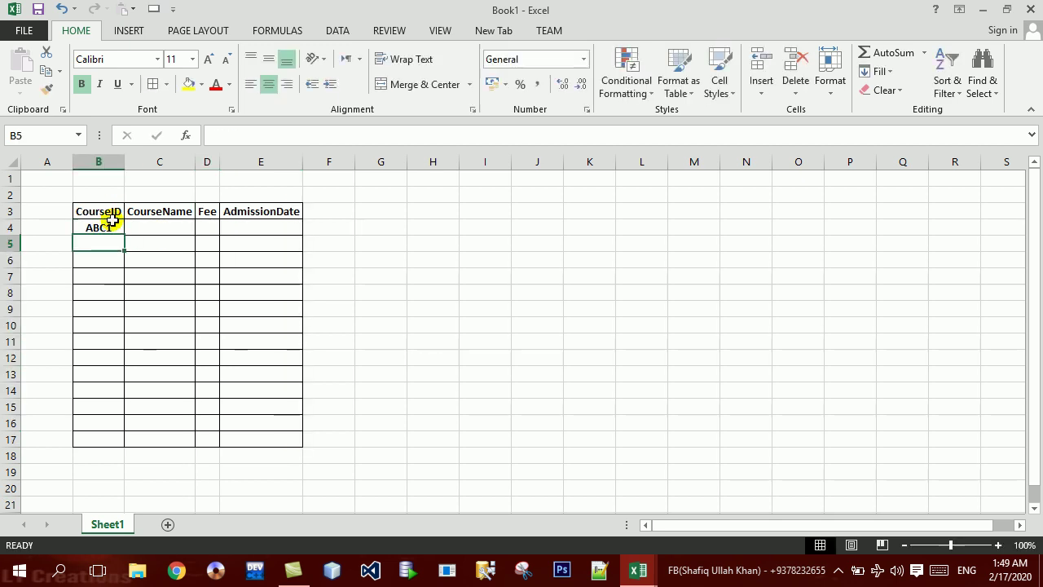
pyautogui.write('ABC2')
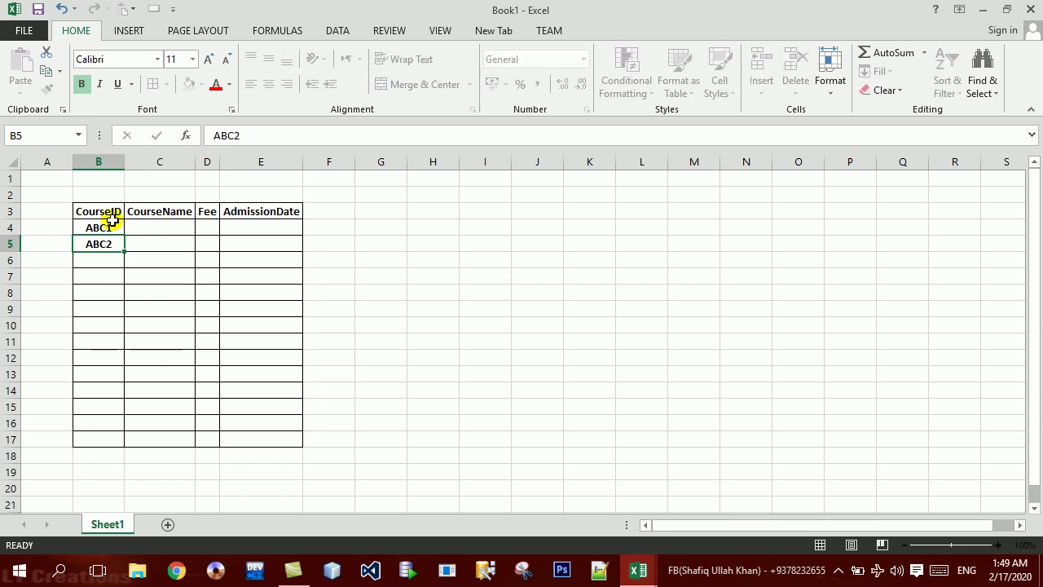
pyautogui.press('Return')
pyautogui.moveTo(105, 226); pyautogui.dragTo(115, 441)
# Enter DIT as the CourseName for the first courses, starting in C4
pyautogui.click(157, 228)
pyautogui.click(156, 228)
pyautogui.write('DIT')
pyautogui.press('Return')
pyautogui.write('DIT')
pyautogui.press('Return')
pyautogui.write('D')
pyautogui.press('Return')
pyautogui.write('D')
pyautogui.press('Return')
pyautogui.write('D')
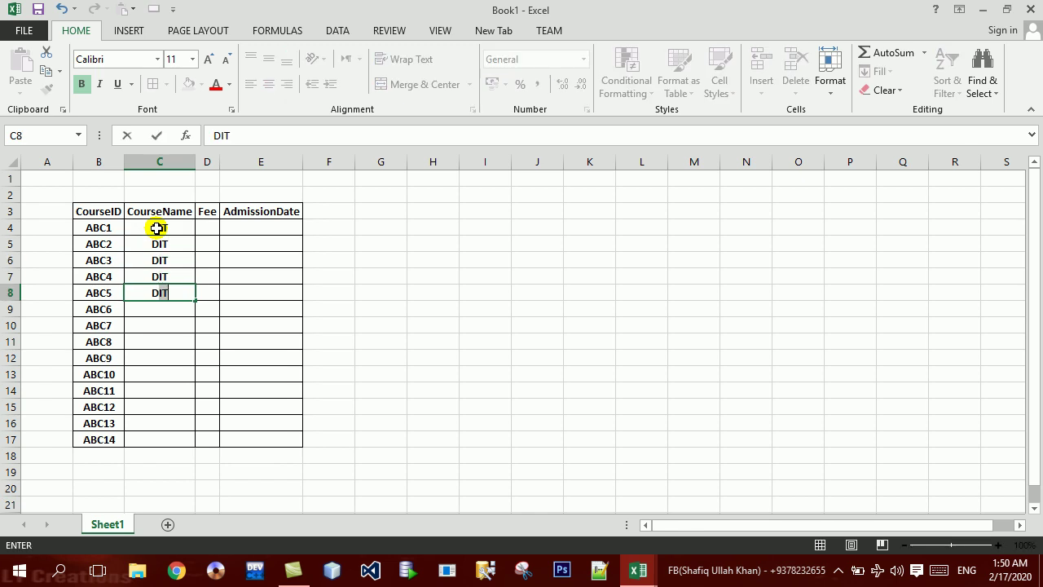
pyautogui.press('Return')
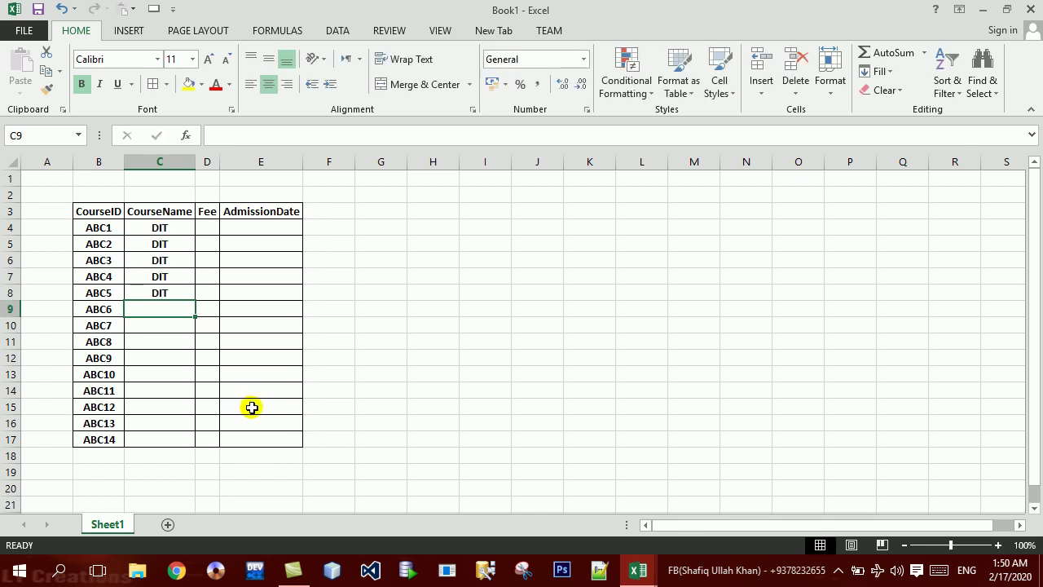
# Enter JAVA as the CourseName for ABC6 through ABC9
pyautogui.write('JAVA')
pyautogui.press('Return')
pyautogui.write('J')
pyautogui.press('Return')
pyautogui.write('J')
pyautogui.press('Return')
pyautogui.write('J')
pyautogui.press('Return')
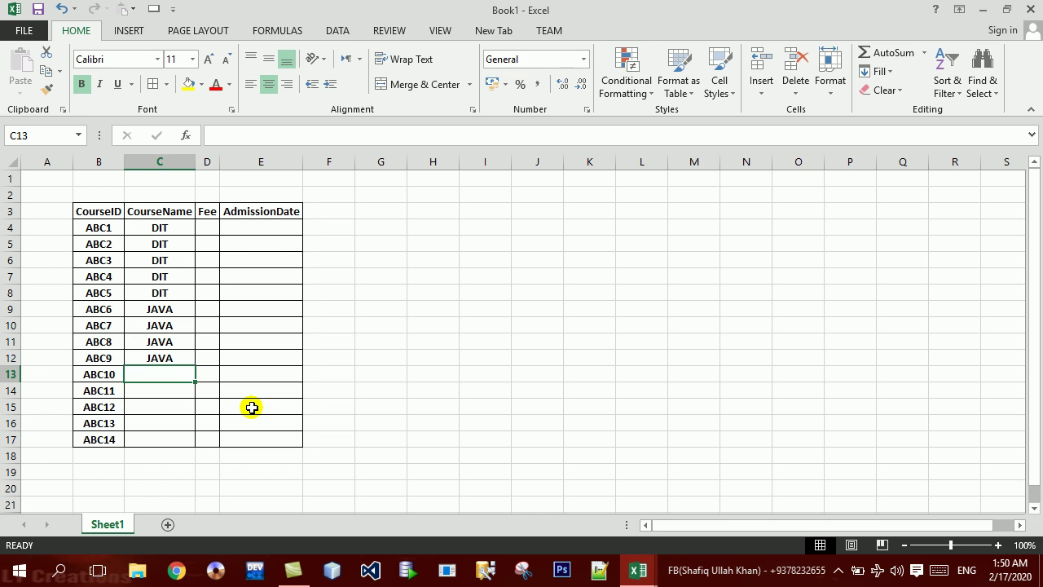
# Enter C# as the CourseName for ABC10 through ABC12, correcting the ABC11 entry
pyautogui.write('C#')
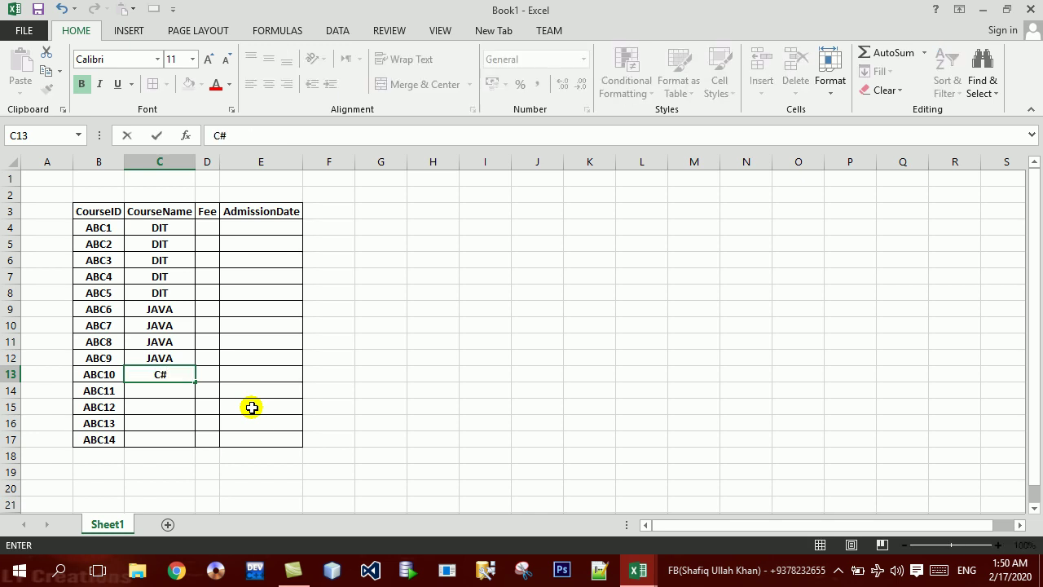
pyautogui.press('Home')
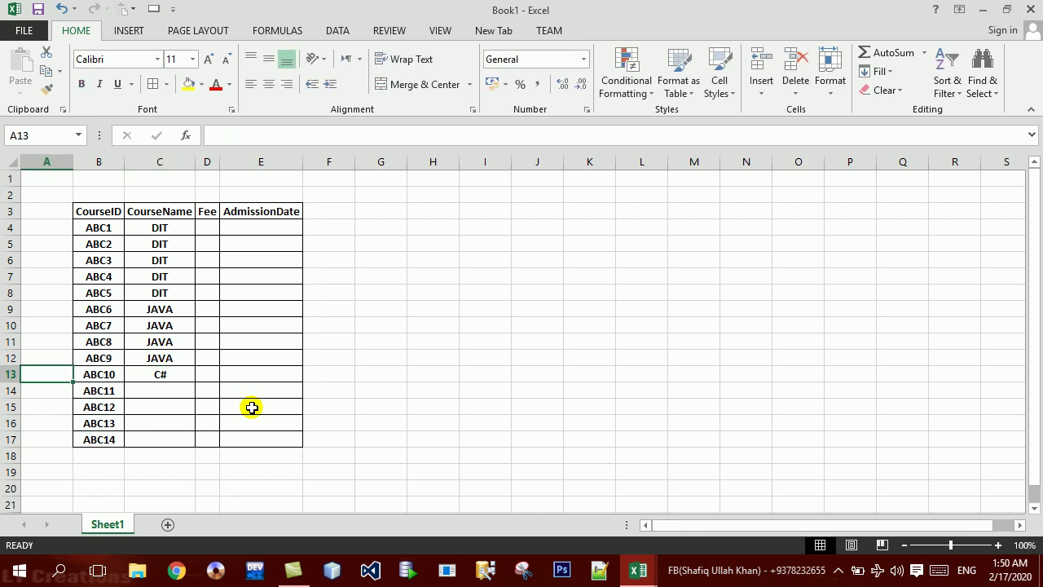
pyautogui.press('Down')
pyautogui.press('Right')
pyautogui.press('Right')
pyautogui.write('C')
pyautogui.press('Return')
pyautogui.write('C')
pyautogui.press('Return')
pyautogui.press('Up')
pyautogui.press('Up')
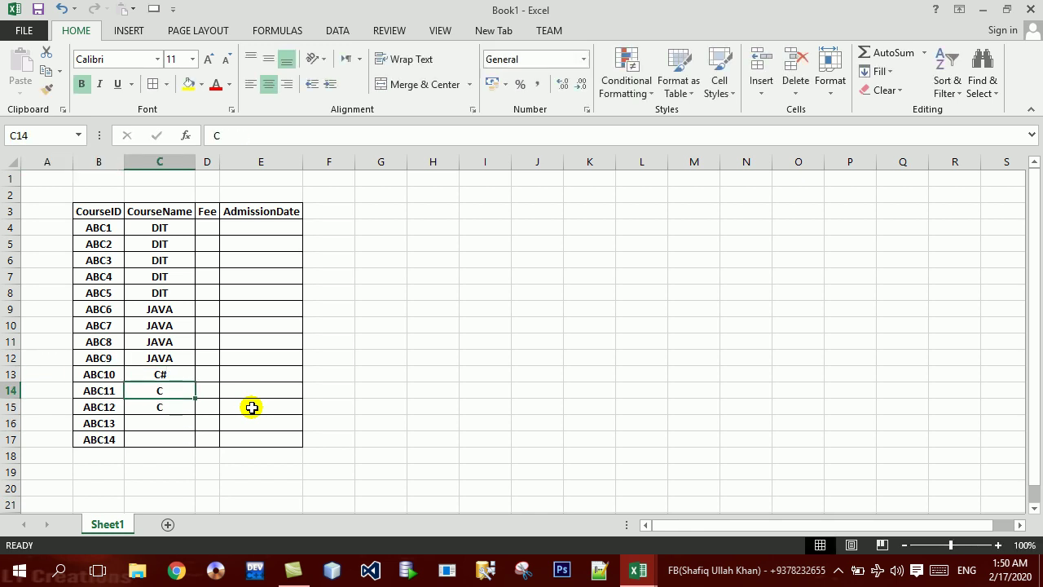
pyautogui.write('C')
pyautogui.press('Return')
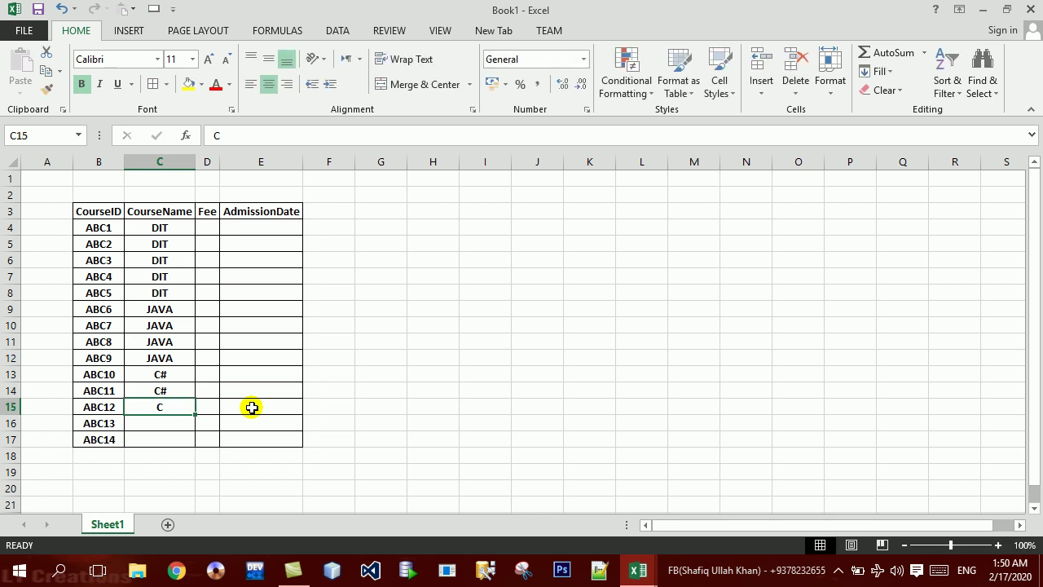
pyautogui.write('C')
pyautogui.press('Home')
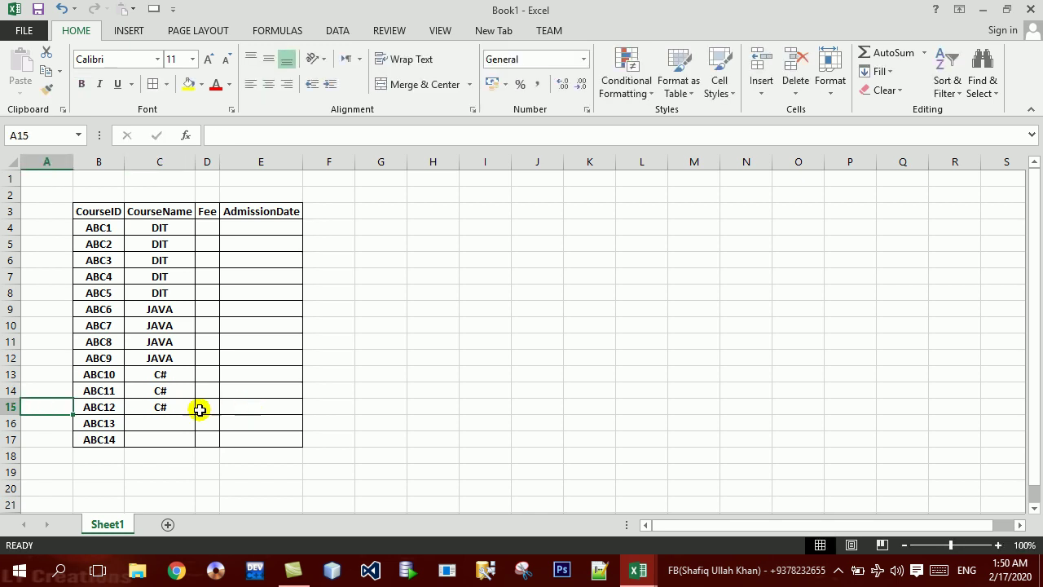
# Enter DATABASE as the CourseName for ABC13 and ABC14
pyautogui.click(182, 421)
pyautogui.click(181, 421)
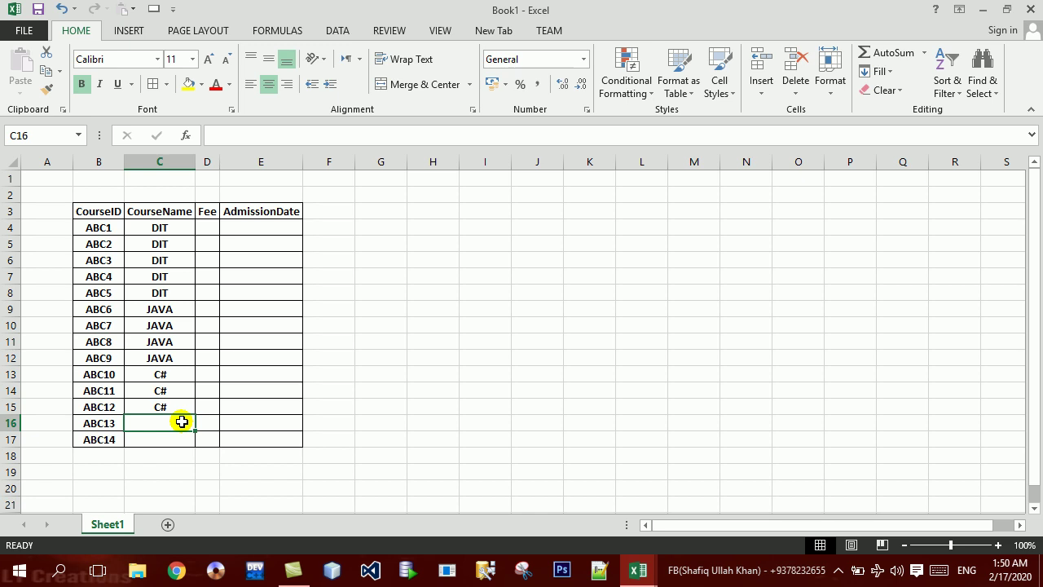
pyautogui.write('DB')
pyautogui.write('BASE')
pyautogui.press('Return')
pyautogui.write('DA')
pyautogui.press('Return')
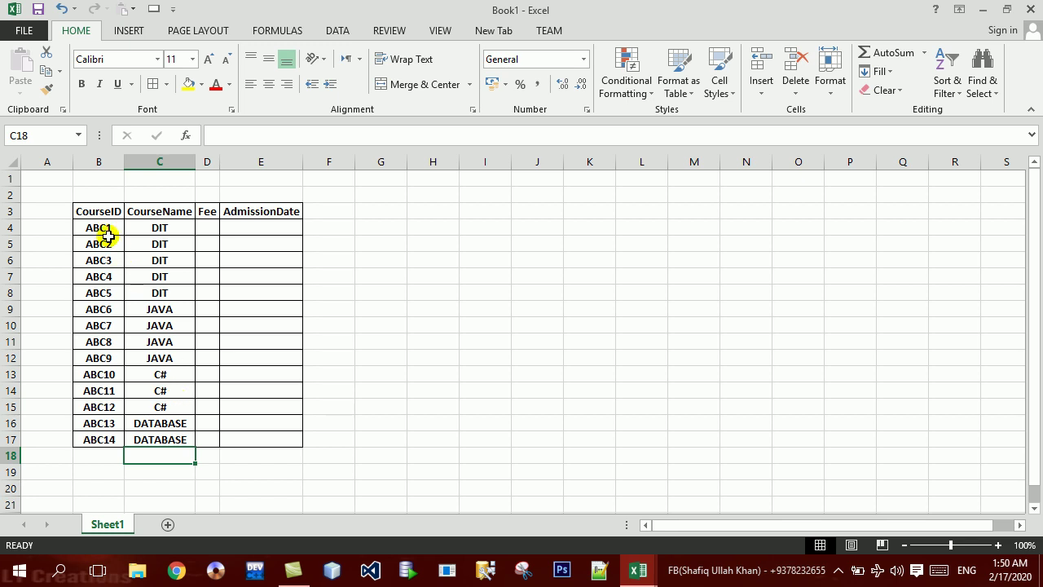
# Fill the Fee column from 1200 upward in steps of 100 through 2500
pyautogui.click(211, 227)
pyautogui.write('1200')
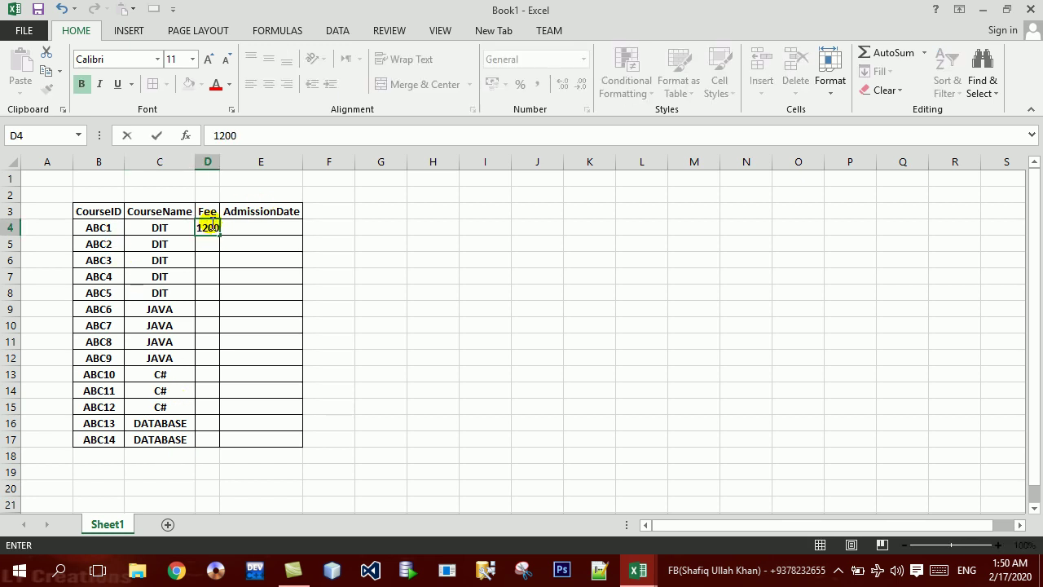
pyautogui.press('Return')
pyautogui.write('1300')
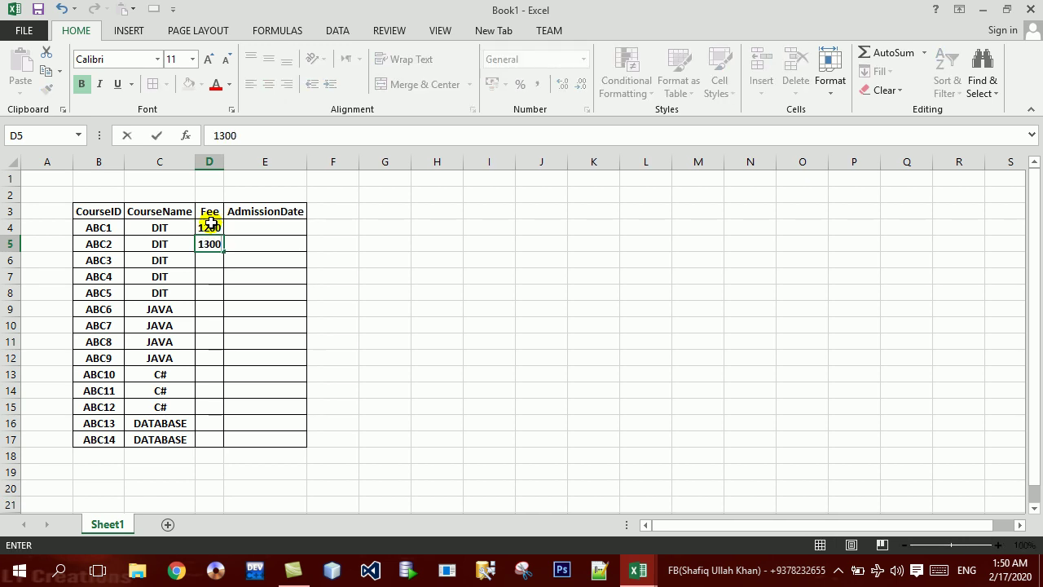
pyautogui.press('Return')
pyautogui.moveTo(213, 227); pyautogui.dragTo(210, 245)
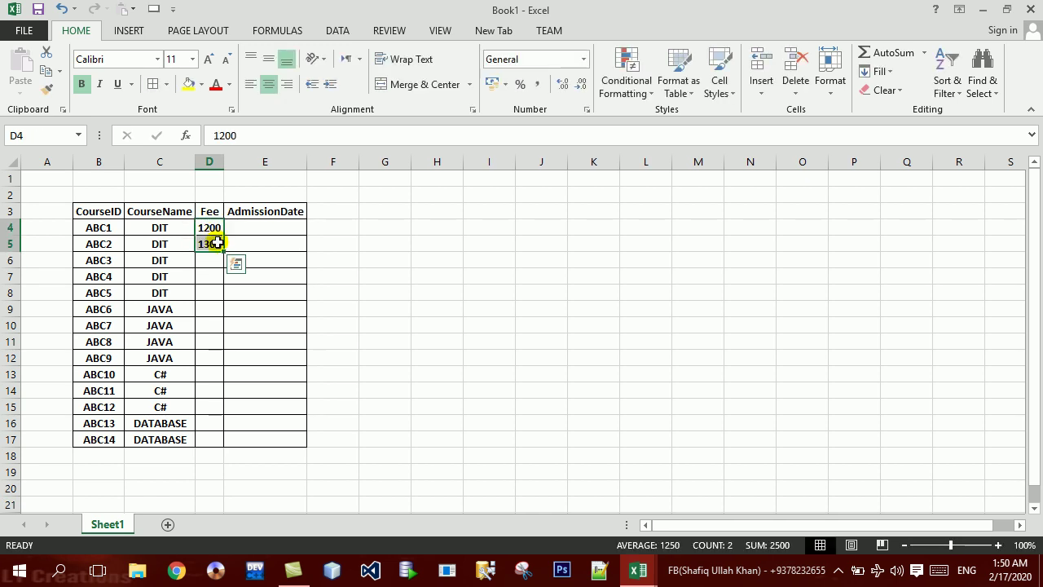
pyautogui.doubleClick(223, 251)
# Fill AdmissionDate with daily dates from 2/17/2020 to 3/1/2020, starting from today's date
pyautogui.click(254, 226)
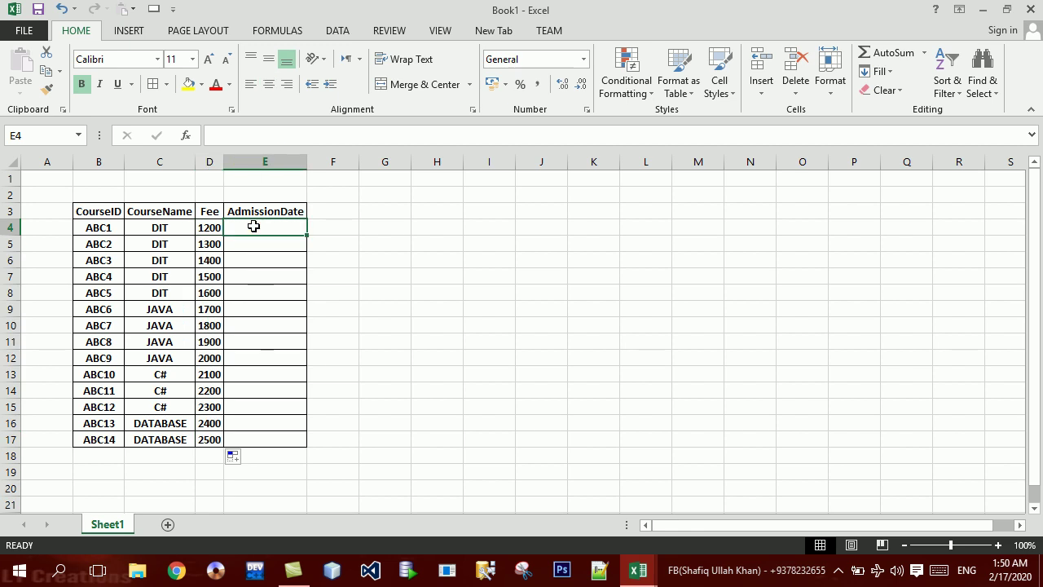
pyautogui.hotkey('ctrl', ';')
pyautogui.click(303, 255)
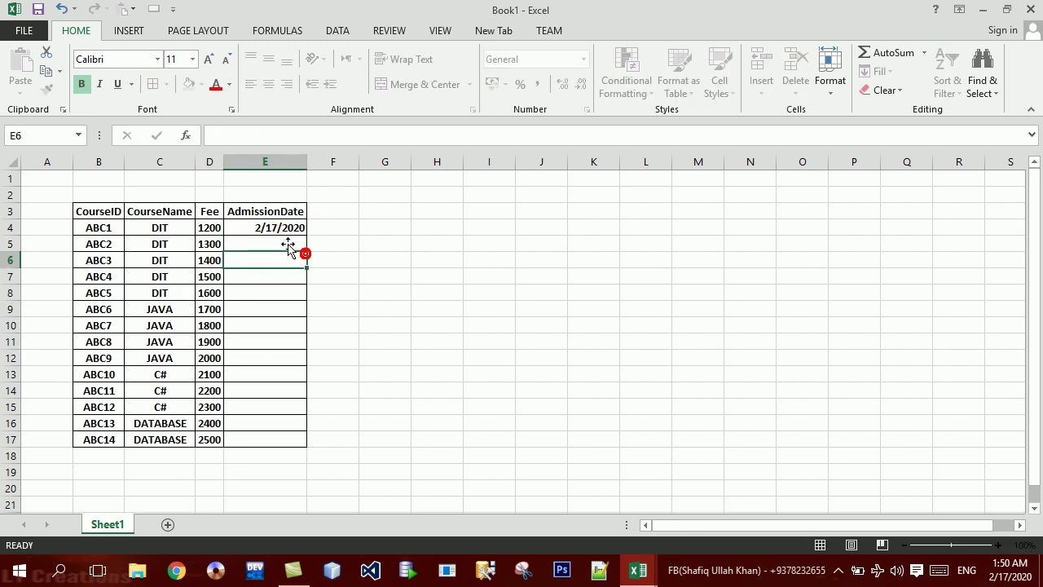
pyautogui.click(276, 228)
pyautogui.doubleClick(307, 235)
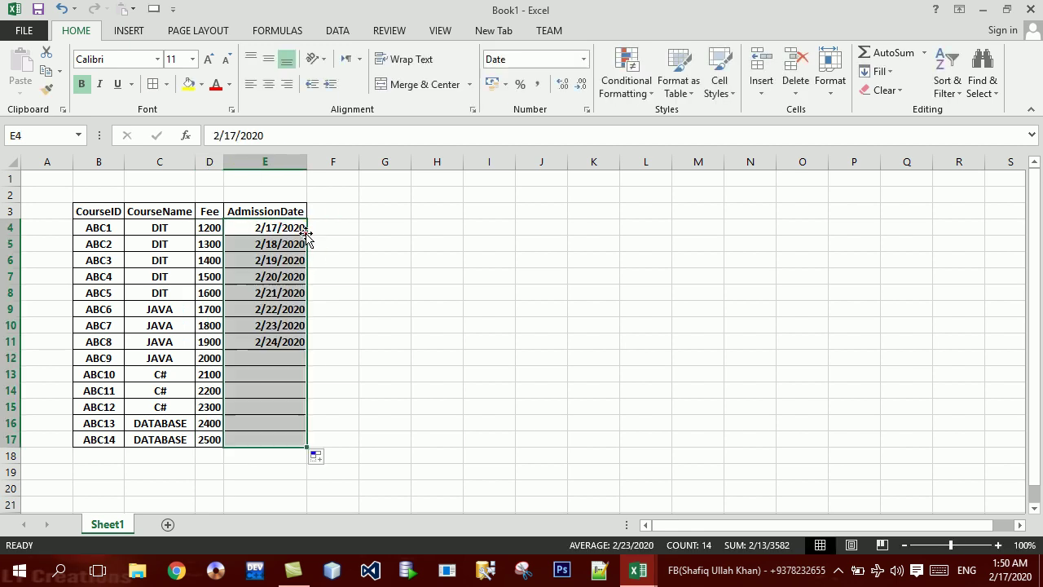
pyautogui.moveTo(110, 173); pyautogui.dragTo(242, 194)
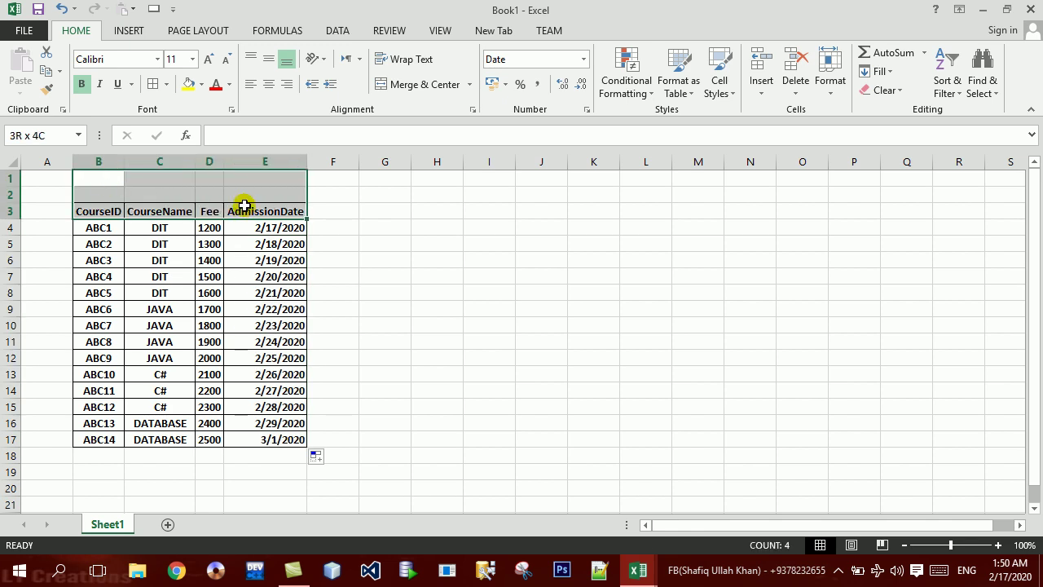
# Merge the area above the table and enter the title "Courses Record's"
pyautogui.click(387, 86)
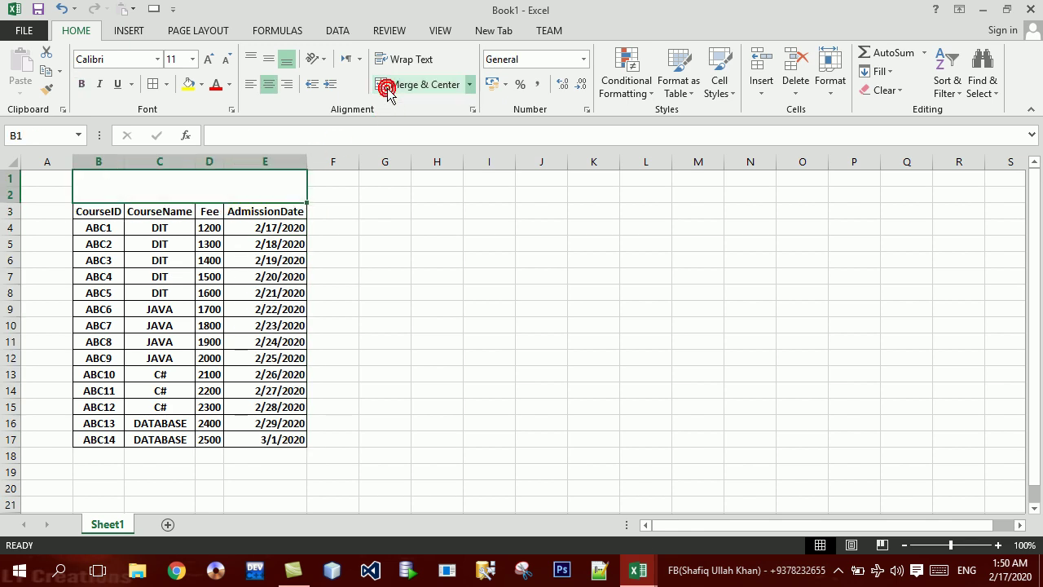
pyautogui.write('cOURS')
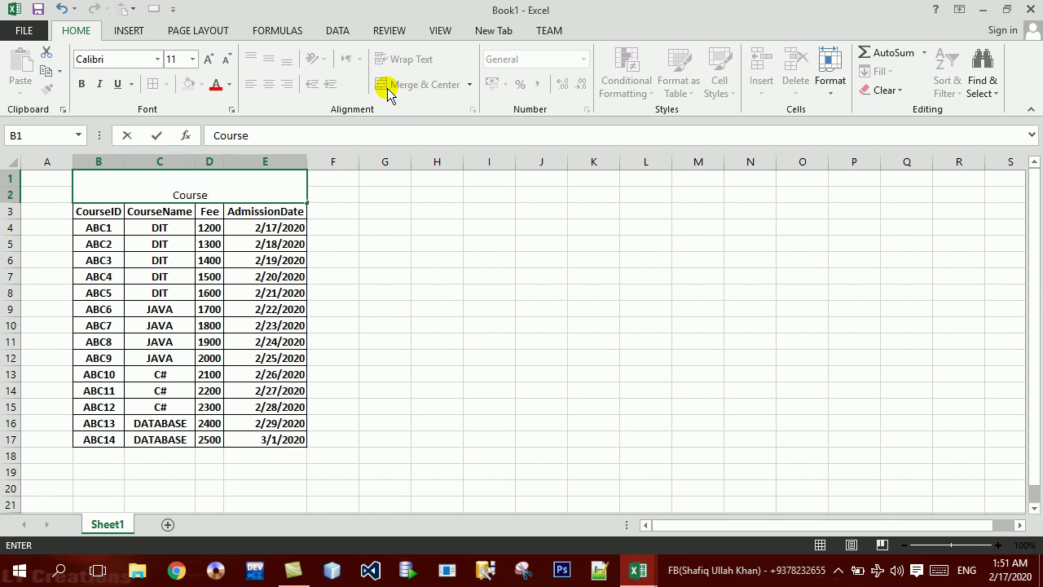
pyautogui.write('OC')
pyautogui.press('BackSpace')
pyautogui.press('BackSpace')
pyautogui.press('BackSpace')
pyautogui.write("ecord's")
pyautogui.press('BackSpace')
pyautogui.write("'s")
pyautogui.hotkey('ctrl', 'Return')
# Format the title middle-aligned, 18 pt bold, with all borders and light orange fill
pyautogui.click(269, 61)
pyautogui.click(209, 59)
pyautogui.click(208, 59)
pyautogui.click(208, 58)
pyautogui.click(209, 59)
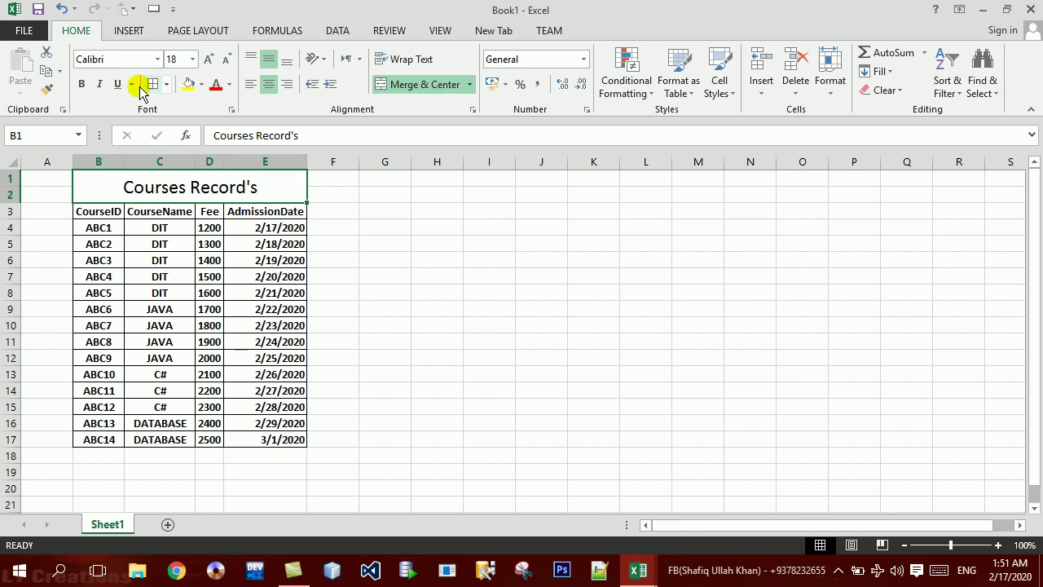
pyautogui.click(81, 84)
pyautogui.click(165, 85)
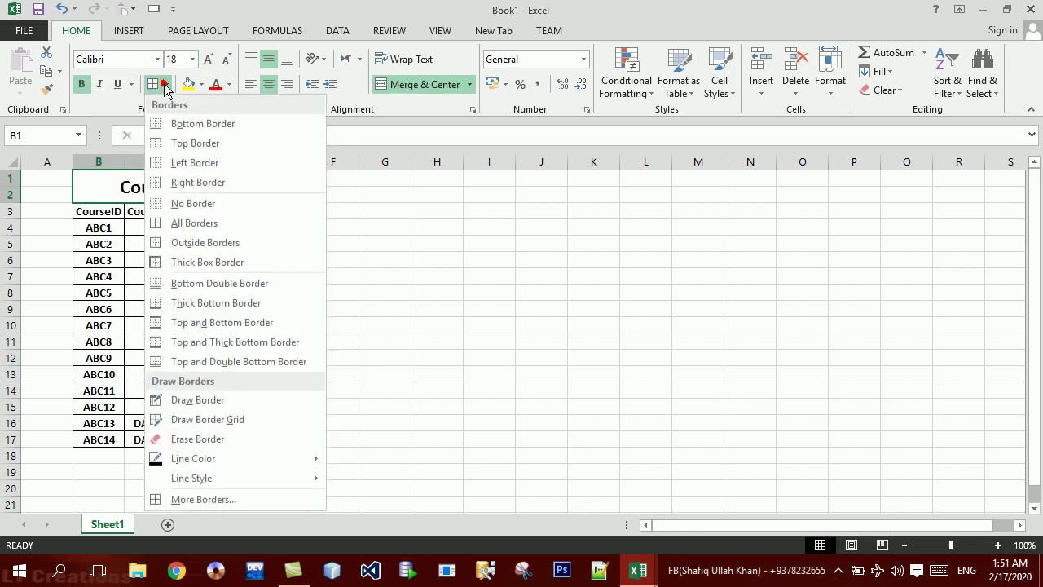
pyautogui.click(196, 260)
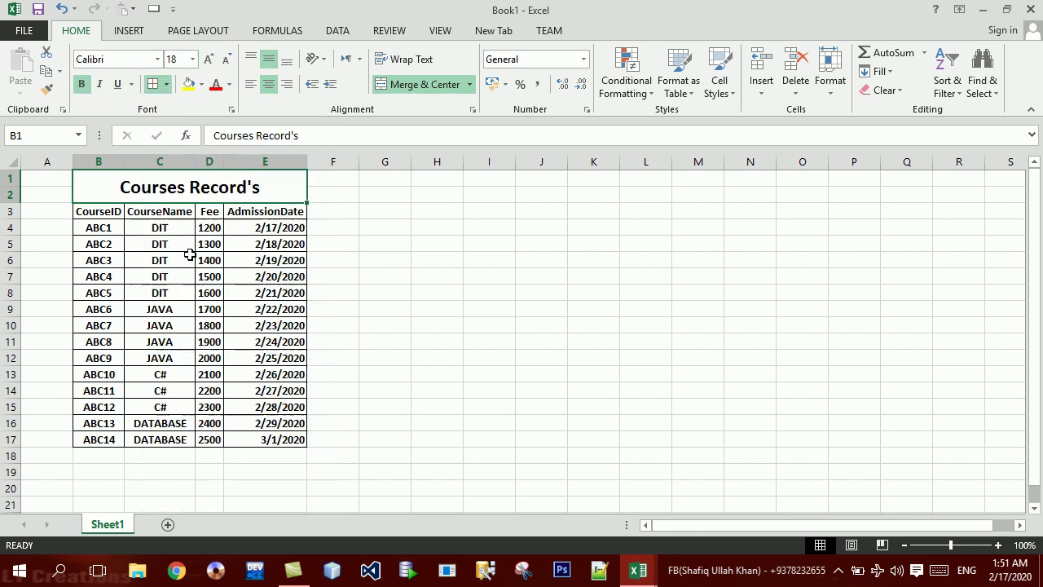
pyautogui.click(201, 85)
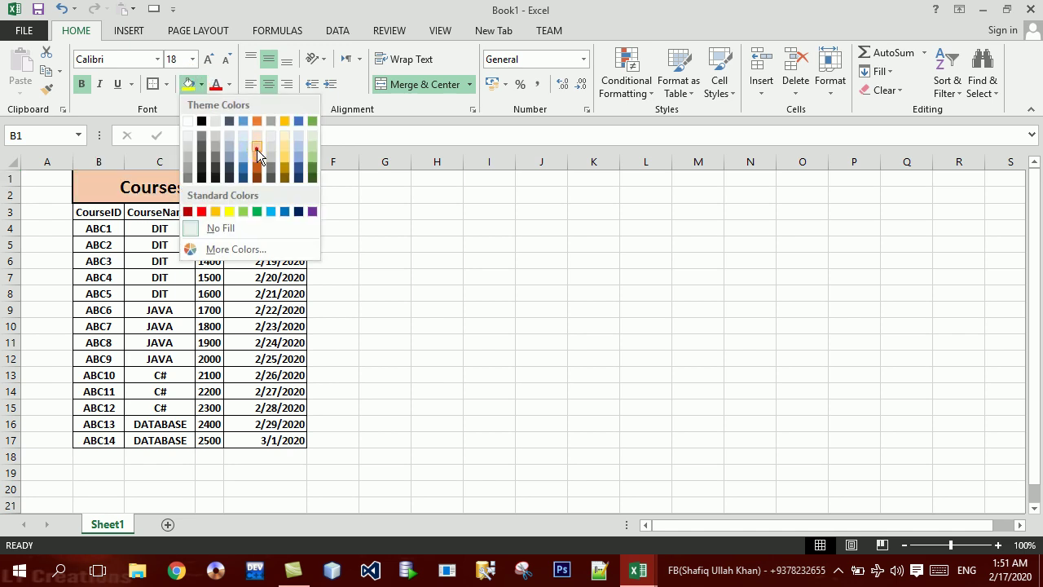
pyautogui.click(257, 149)
# Shade the header row B3:E3 light green and zoom to 120%
pyautogui.moveTo(98, 211); pyautogui.dragTo(260, 209)
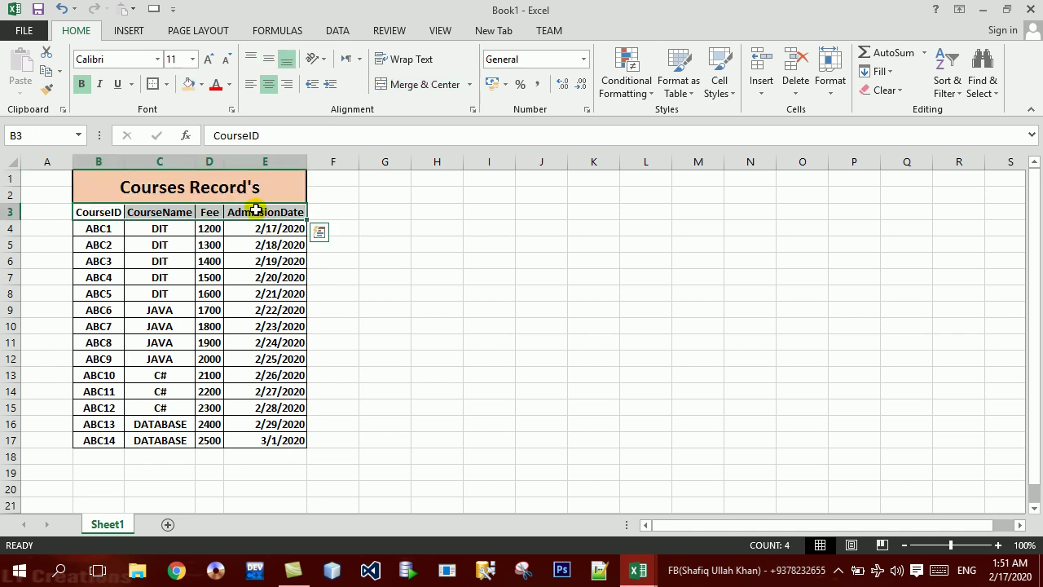
pyautogui.click(201, 85)
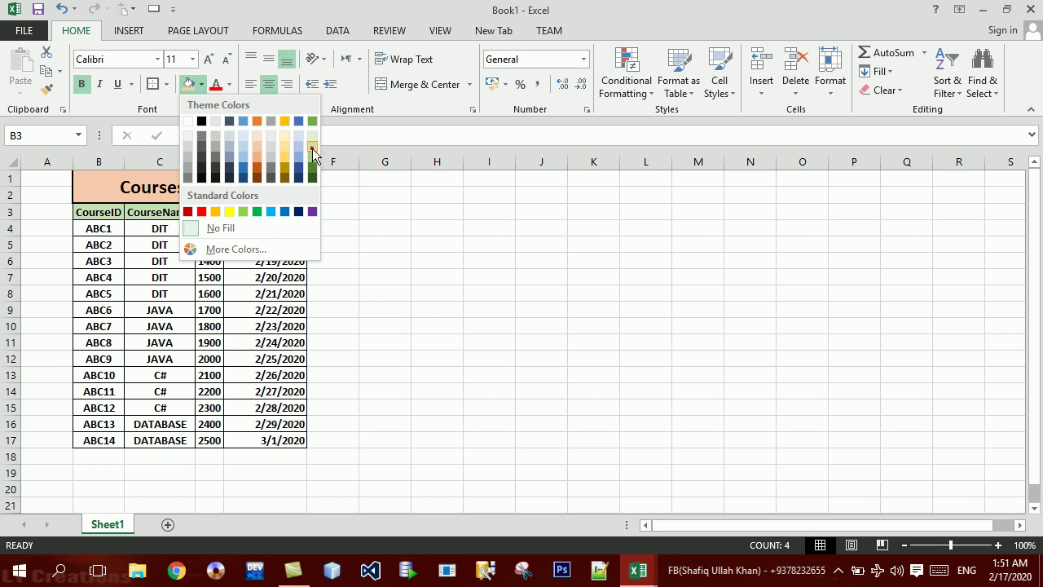
pyautogui.click(312, 144)
pyautogui.click(145, 330)
pyautogui.click(145, 330)
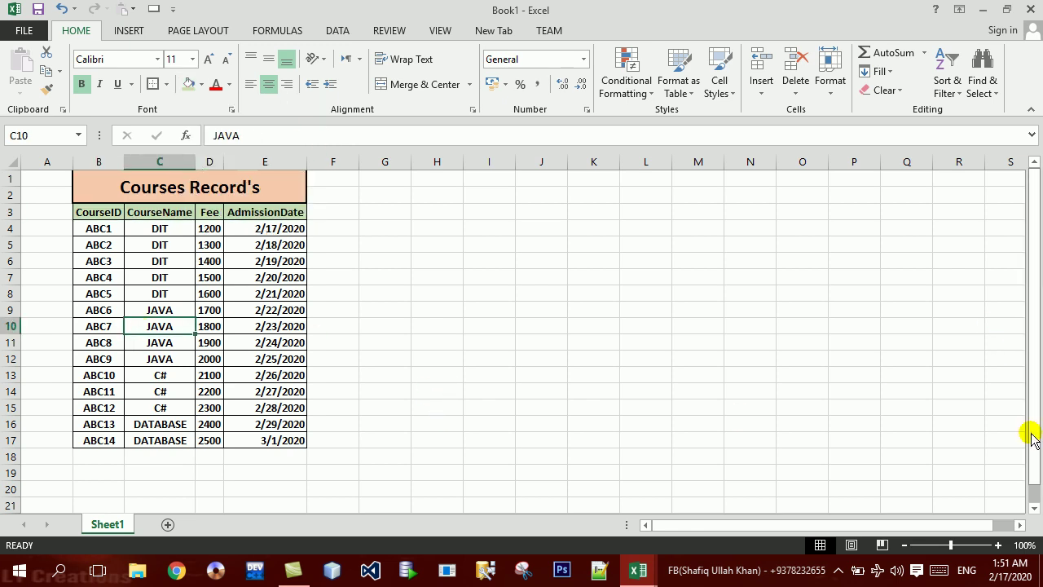
pyautogui.click(998, 545)
pyautogui.click(998, 546)
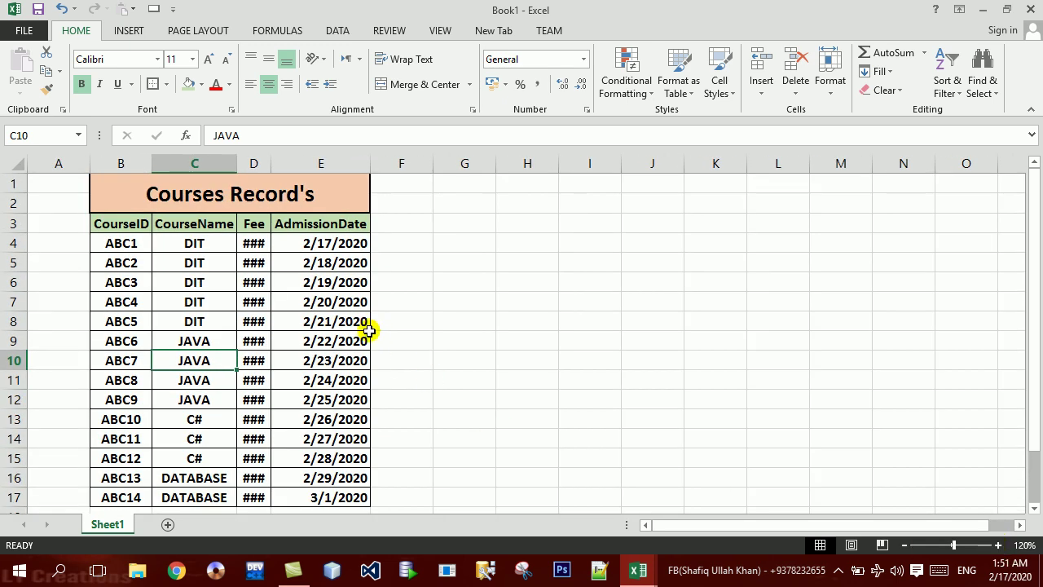
# AutoFit the Fee column so 1200–2500 display instead of ###, then select the course table
pyautogui.doubleClick(267, 168)
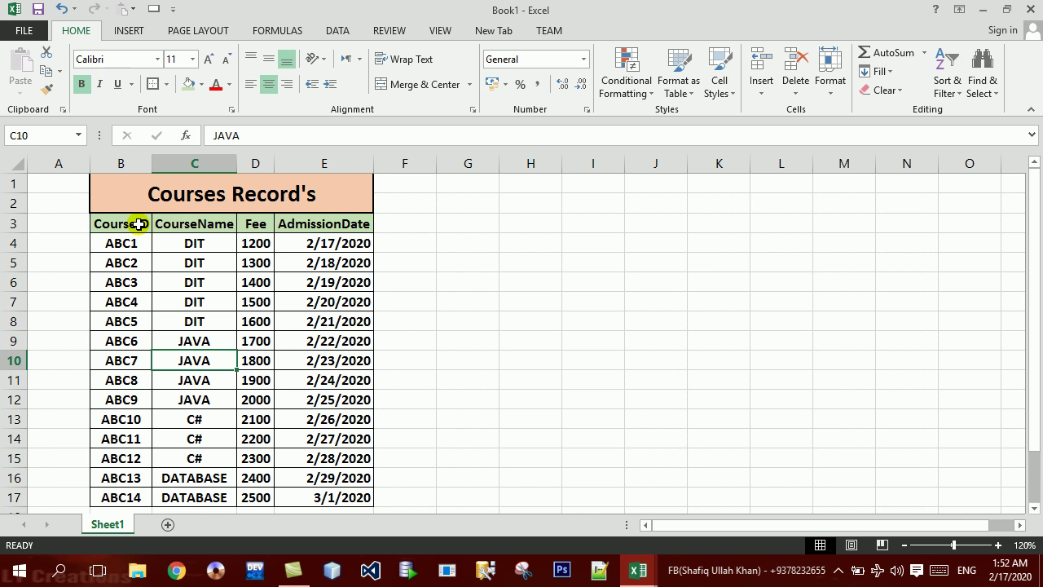
pyautogui.moveTo(128, 223)
pyautogui.mouseDown()
pyautogui.moveTo(272, 302)
pyautogui.moveTo(299, 434)
pyautogui.mouseUp()
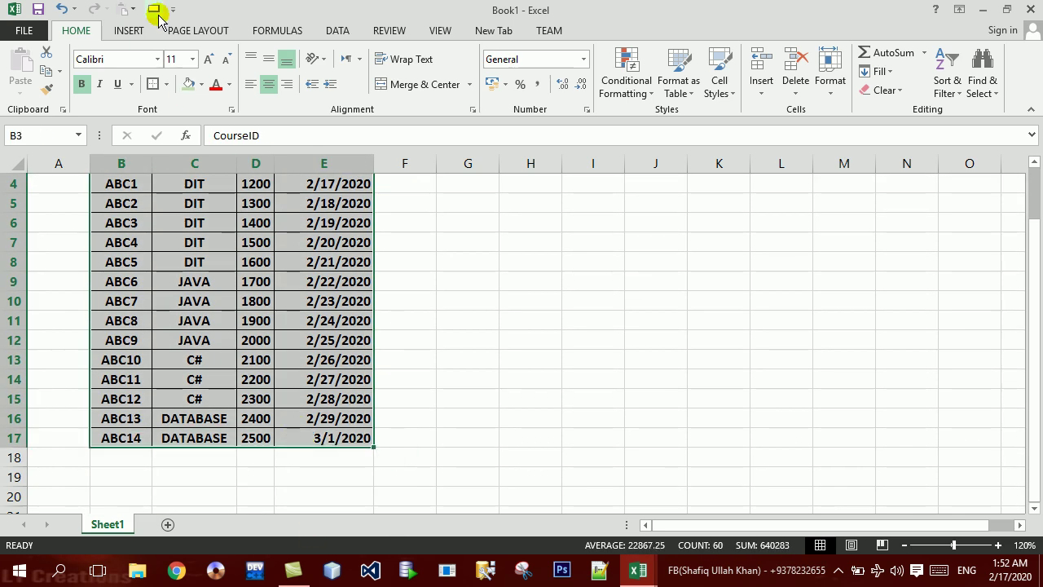
# Add Sum subtotals of Fee at each change in CourseName, with AdmissionDate unticked
pyautogui.click(337, 30)
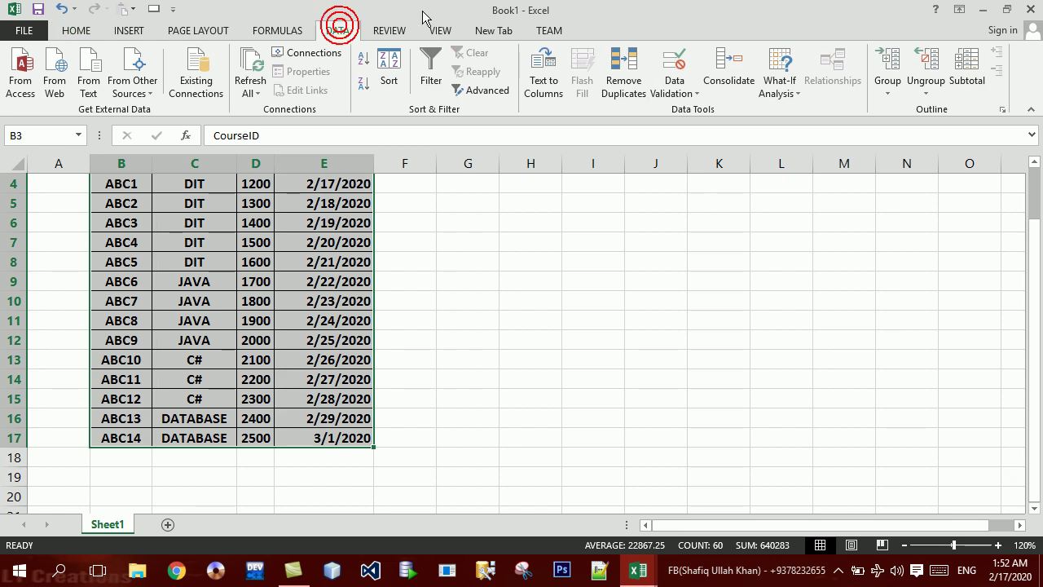
pyautogui.click(960, 50)
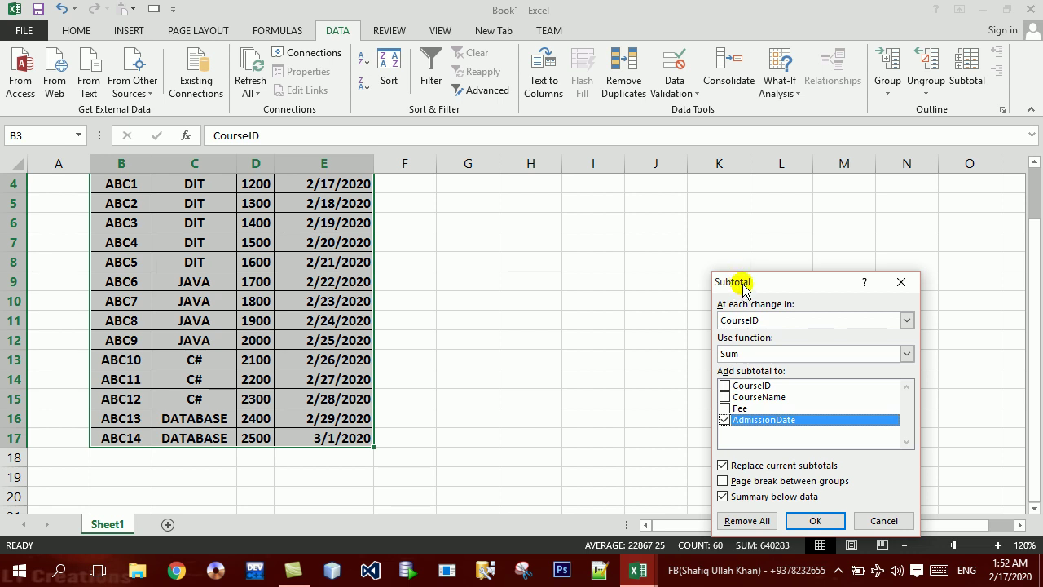
pyautogui.moveTo(744, 291); pyautogui.dragTo(599, 142)
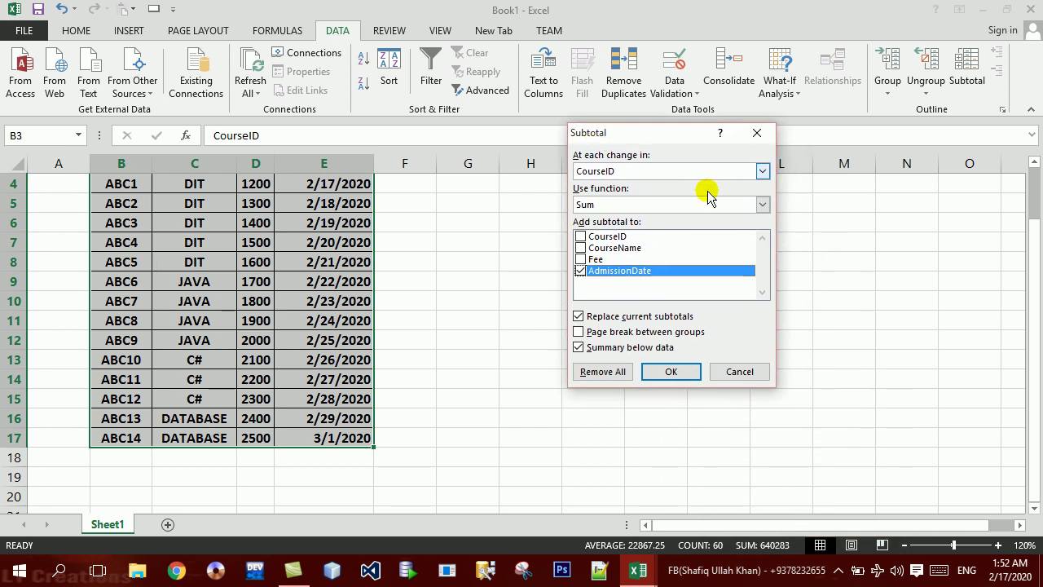
pyautogui.click(762, 171)
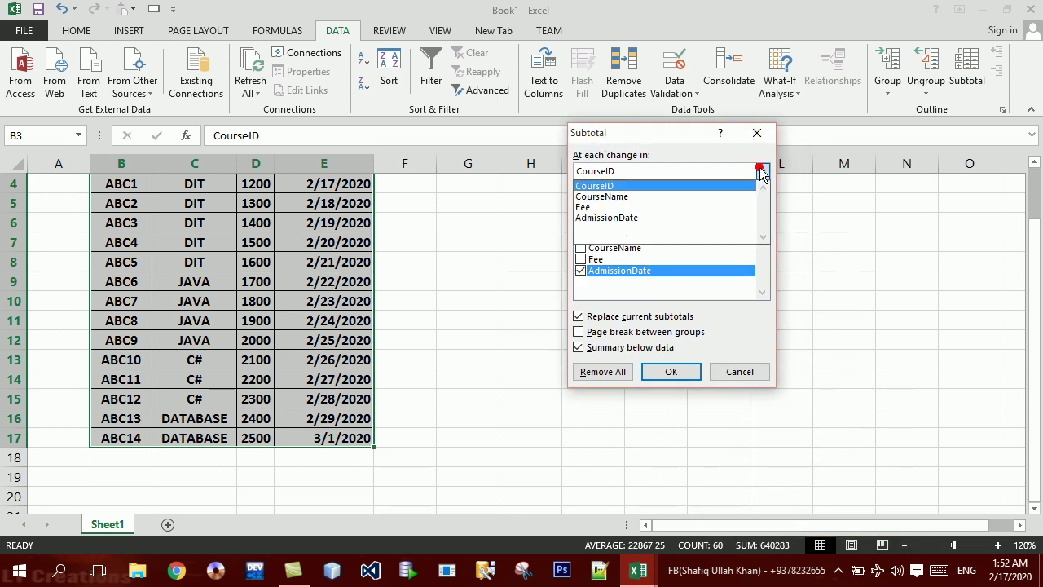
pyautogui.click(675, 196)
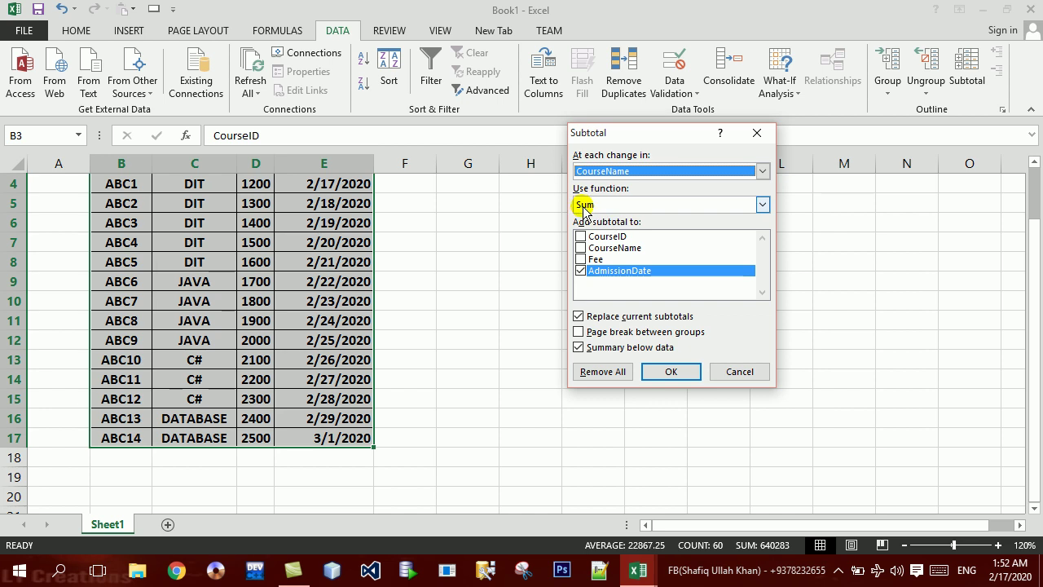
pyautogui.click(598, 271)
pyautogui.click(580, 259)
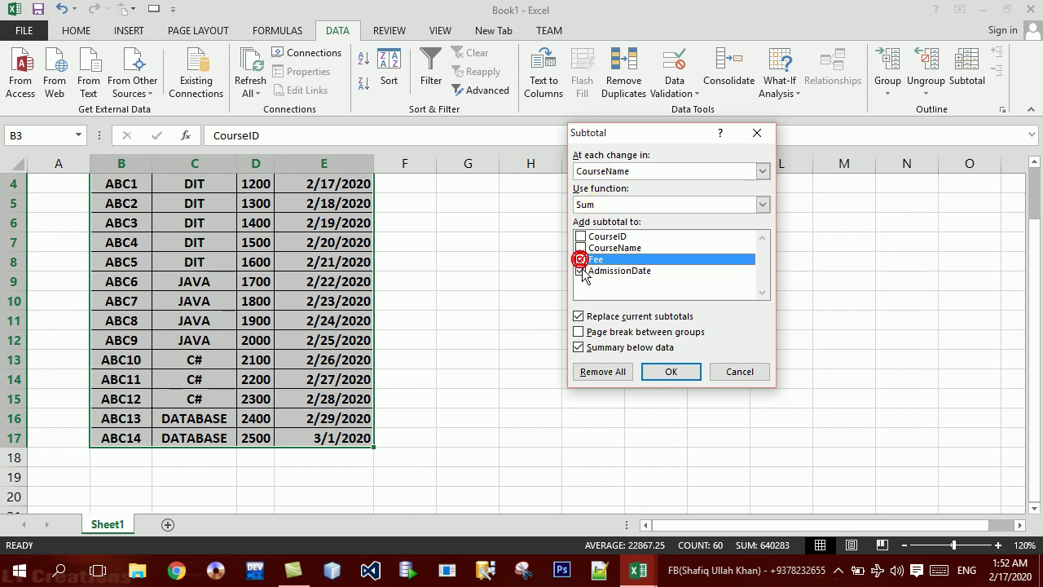
pyautogui.click(580, 271)
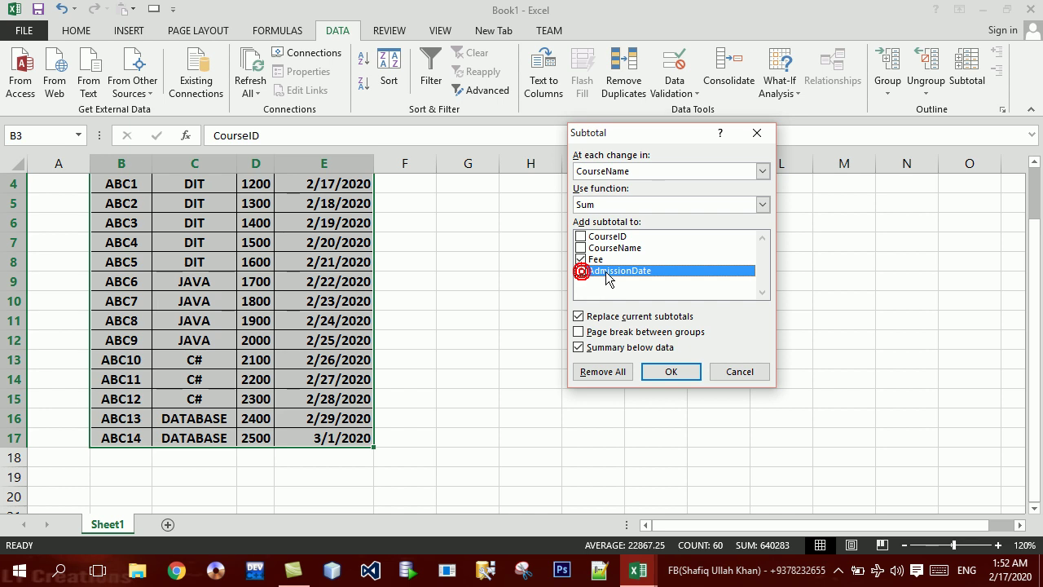
pyautogui.click(670, 371)
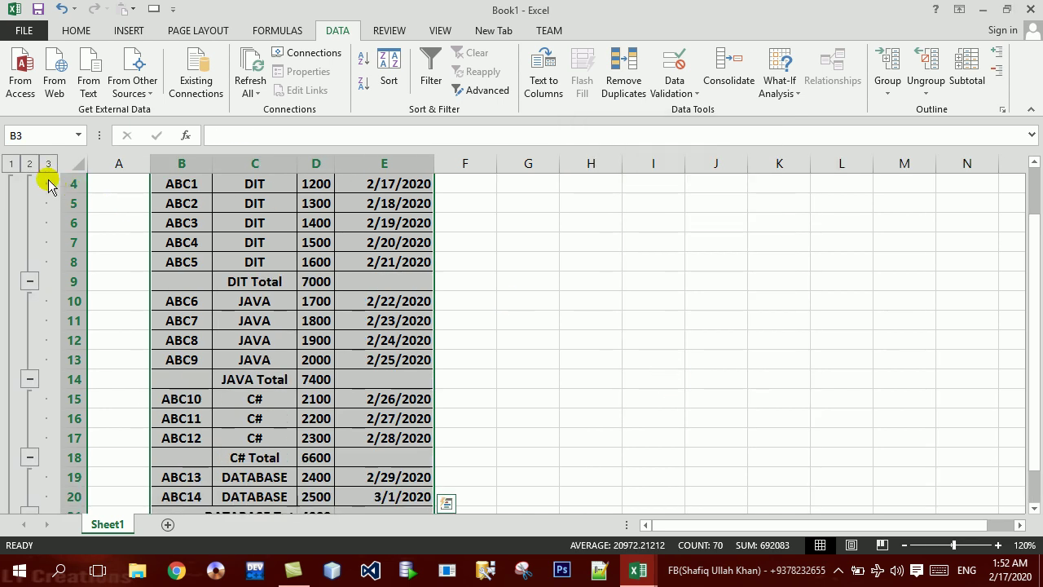
# Collapse to outline level 2 and auto-fit columns C and D to show the totals
pyautogui.click(29, 165)
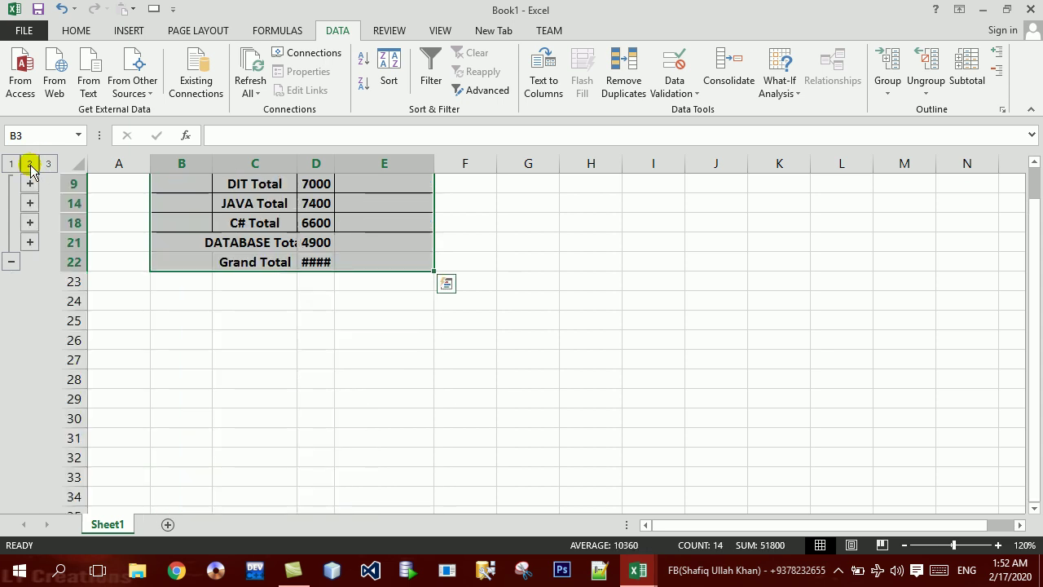
pyautogui.doubleClick(334, 157)
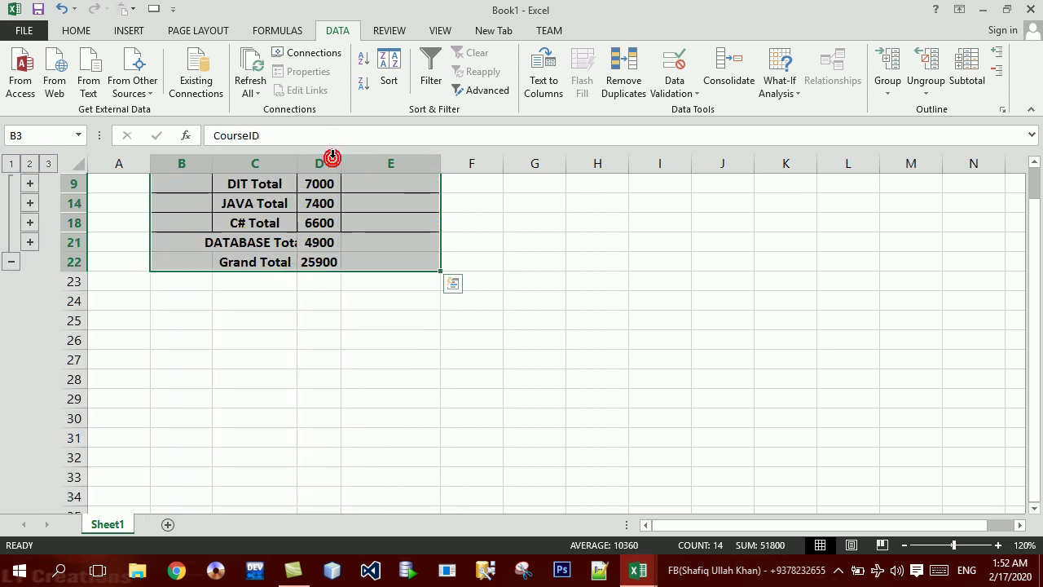
pyautogui.click(326, 185)
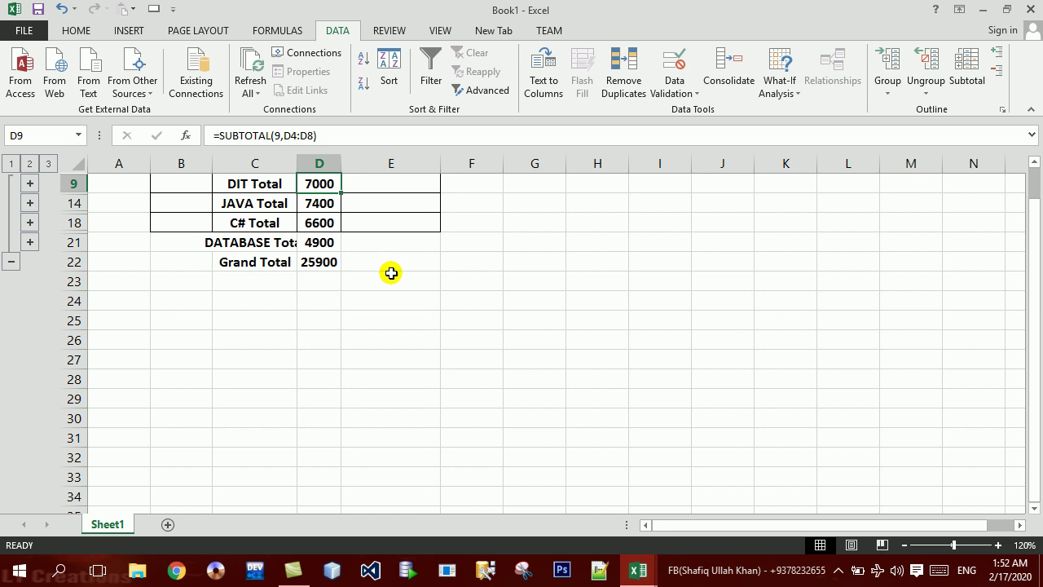
pyautogui.press('Down')
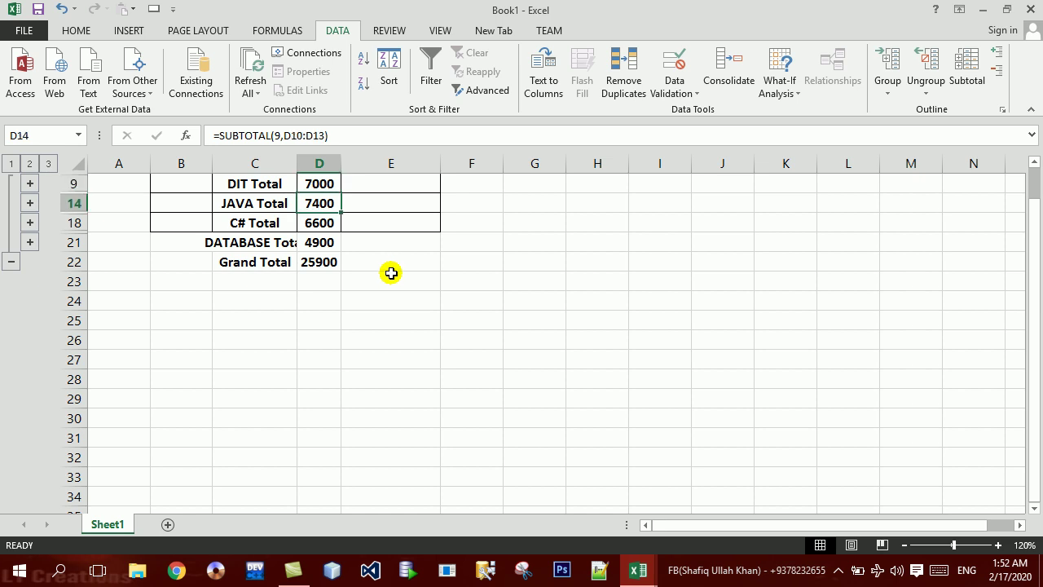
pyautogui.press('Down')
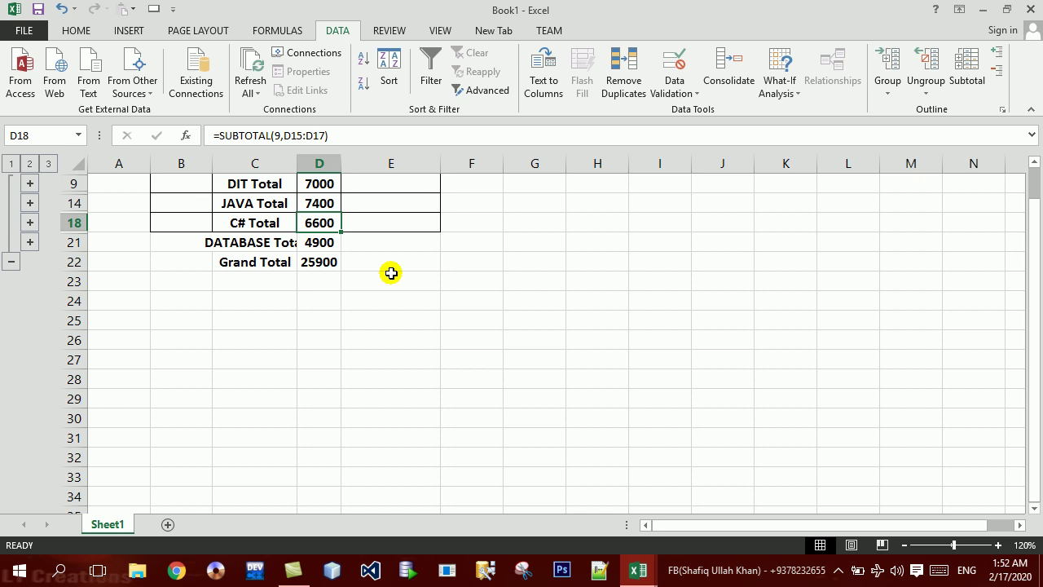
pyautogui.doubleClick(298, 163)
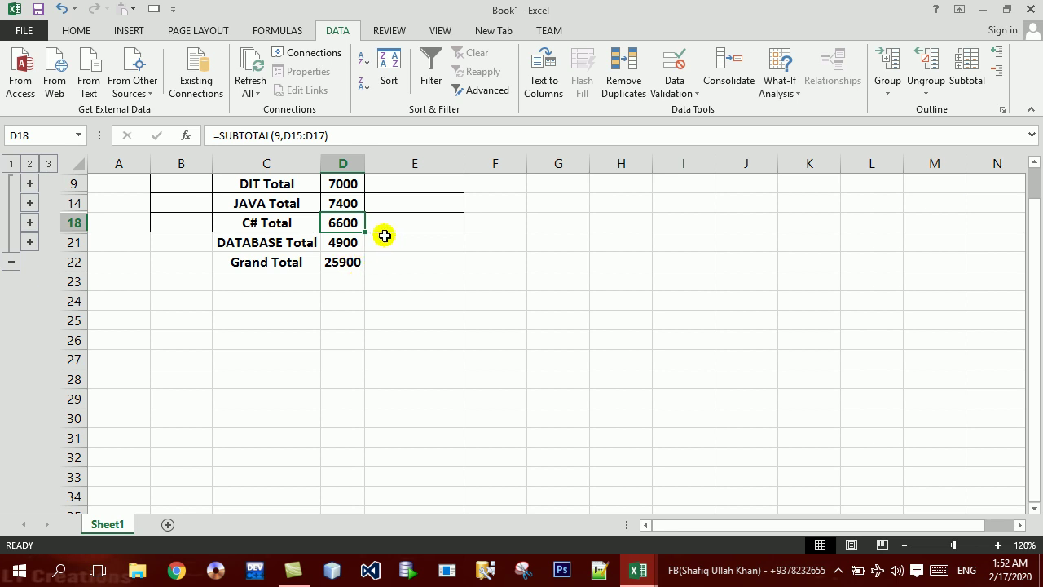
# Apply All Borders to the DATABASE Total and Grand Total rows
pyautogui.moveTo(290, 241)
pyautogui.mouseDown()
pyautogui.moveTo(480, 262)
pyautogui.moveTo(430, 262)
pyautogui.mouseUp()
pyautogui.click(78, 30)
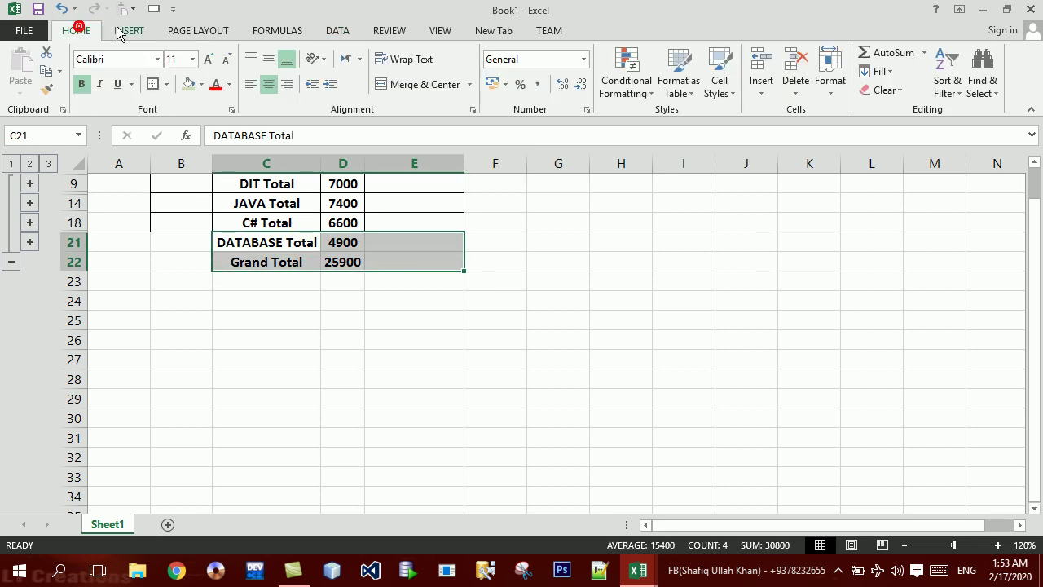
pyautogui.click(166, 84)
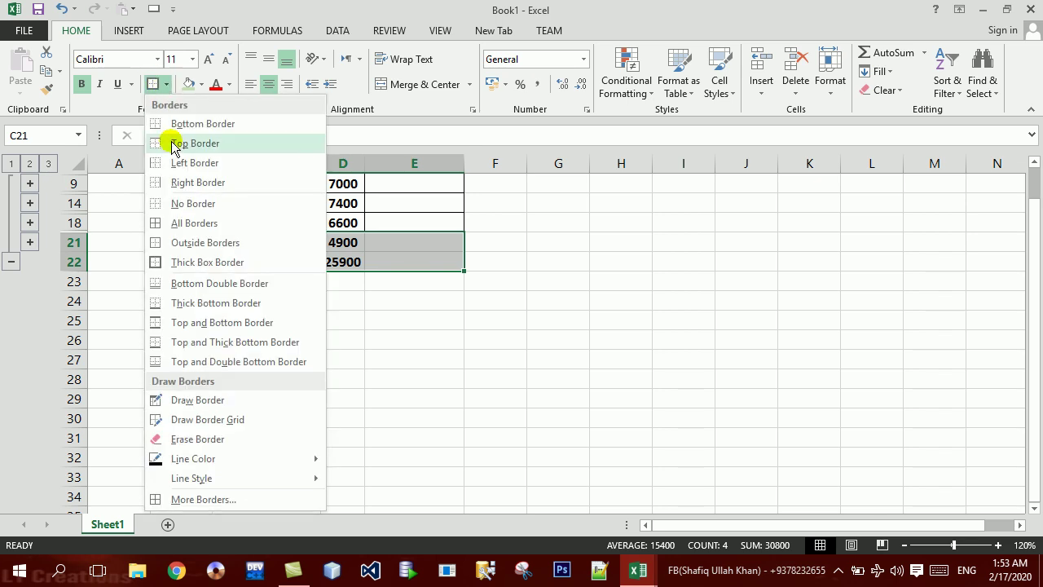
pyautogui.click(181, 221)
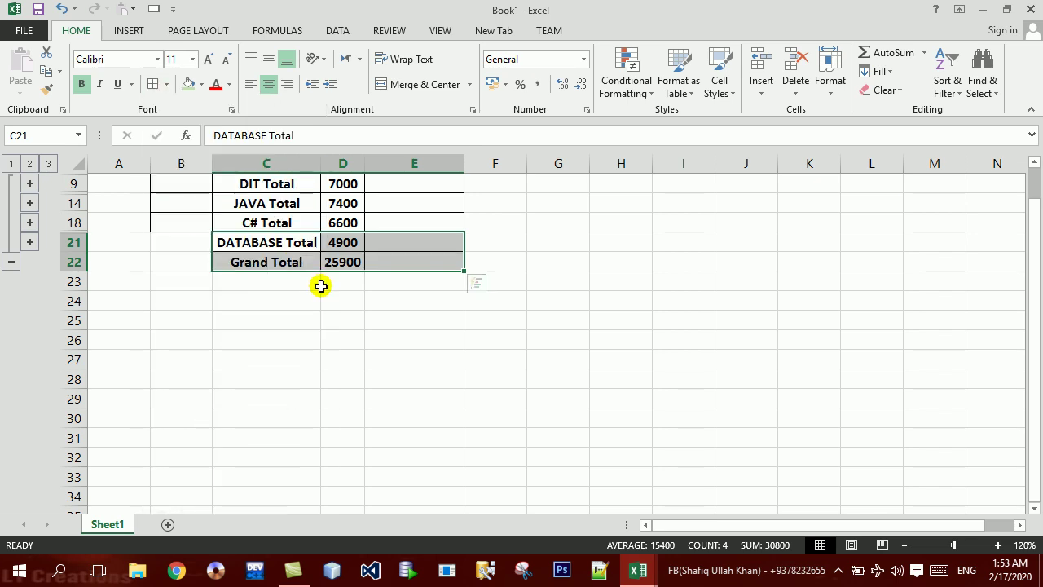
pyautogui.moveTo(181, 221); pyautogui.dragTo(188, 253)
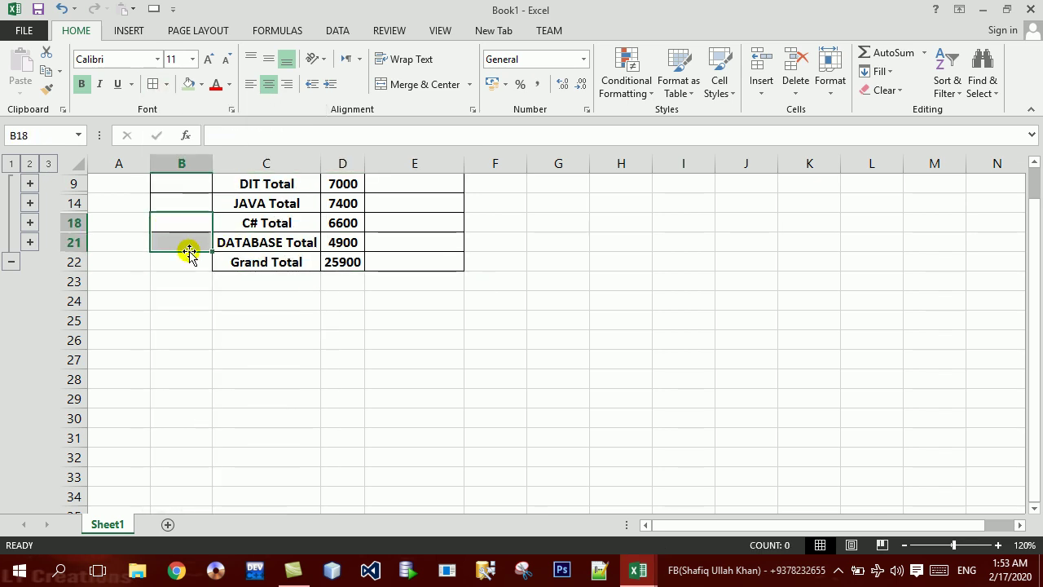
pyautogui.hotkey('shift', 'Down')
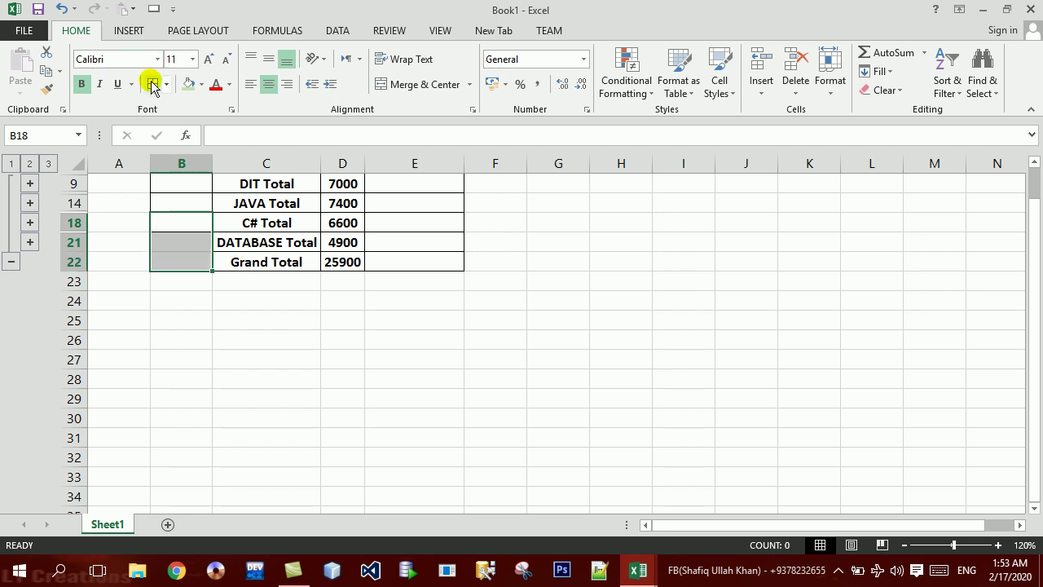
pyautogui.click(330, 308)
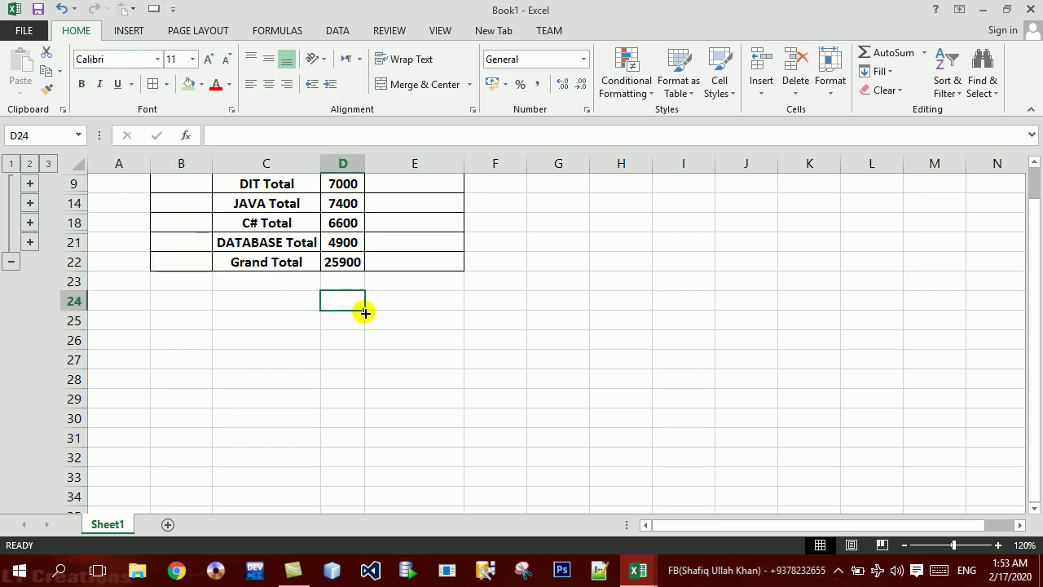
pyautogui.hotkey('ctrl', 'z')
pyautogui.hotkey('ctrl', 'z')
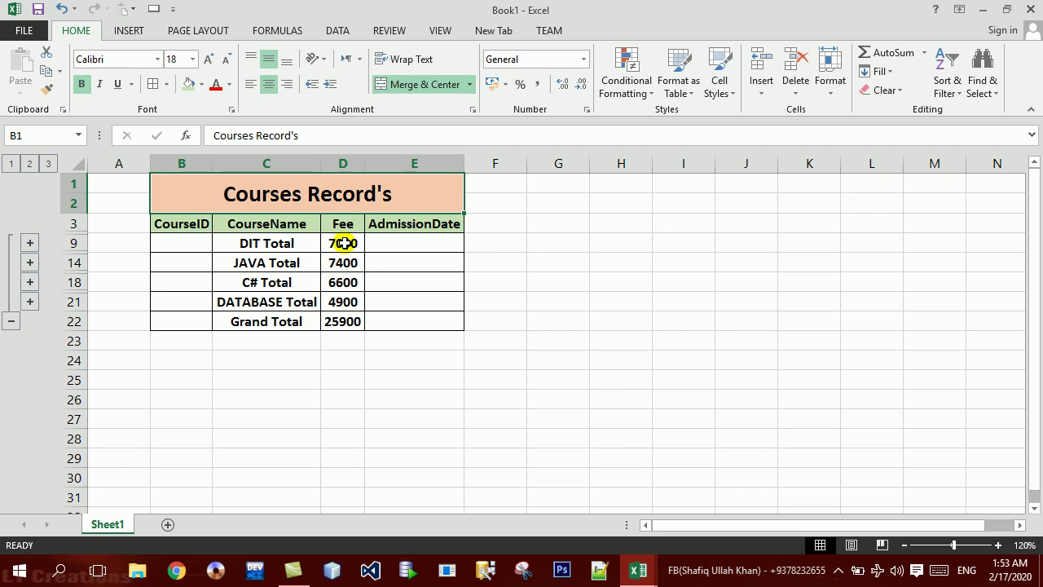
pyautogui.click(30, 242)
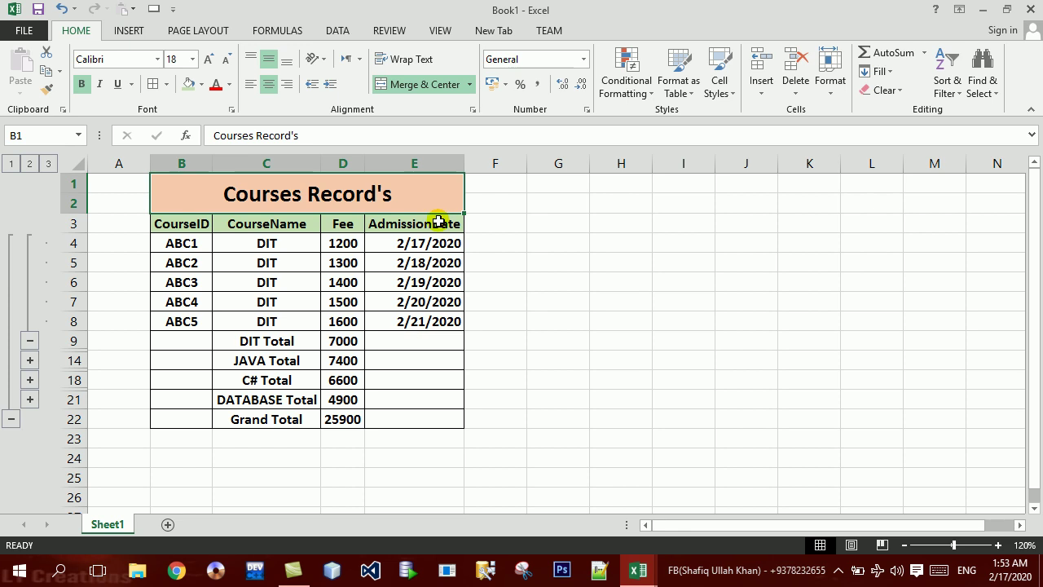
pyautogui.click(330, 343)
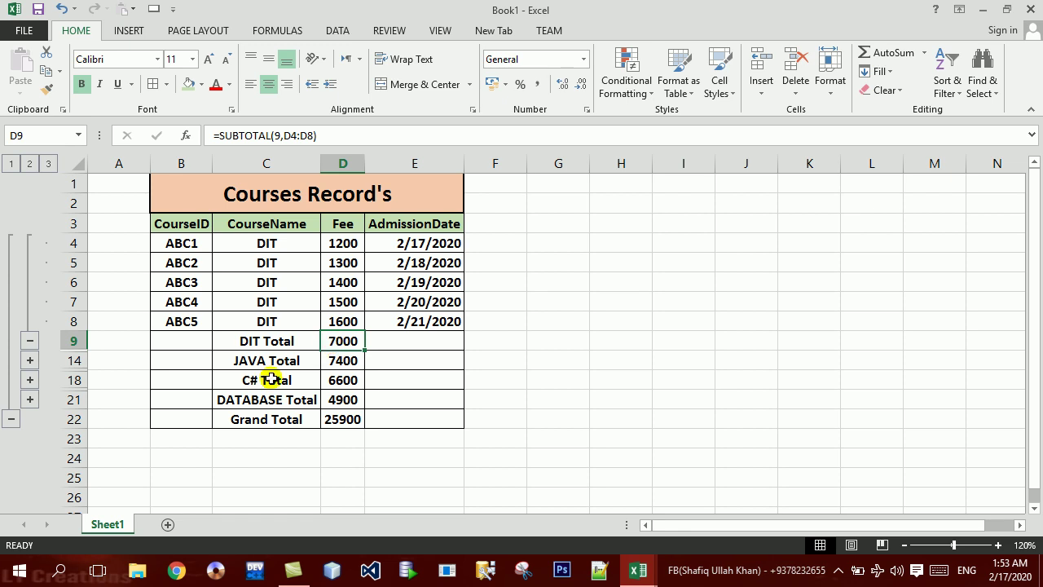
pyautogui.click(70, 360)
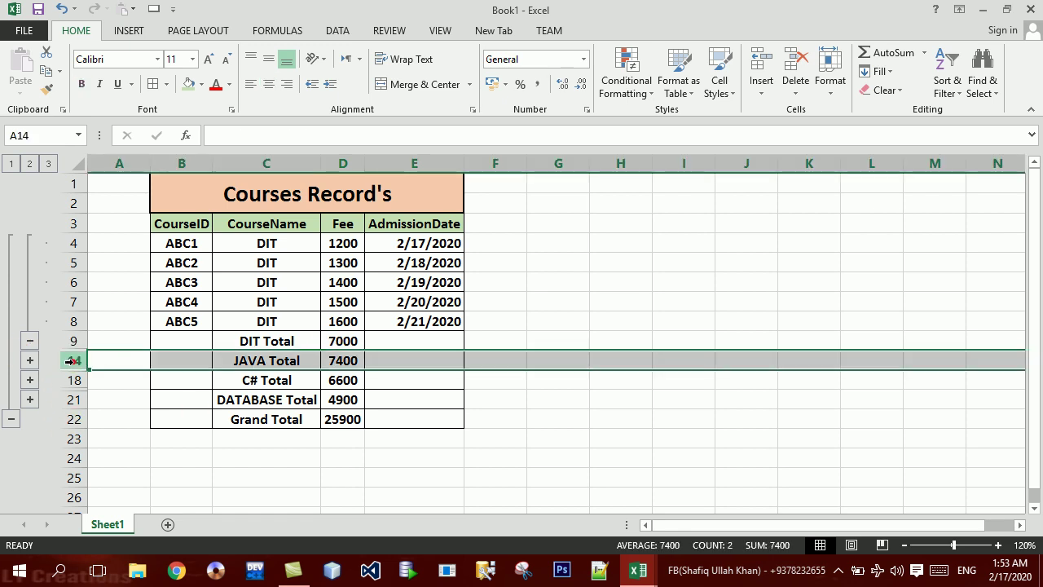
pyautogui.click(30, 360)
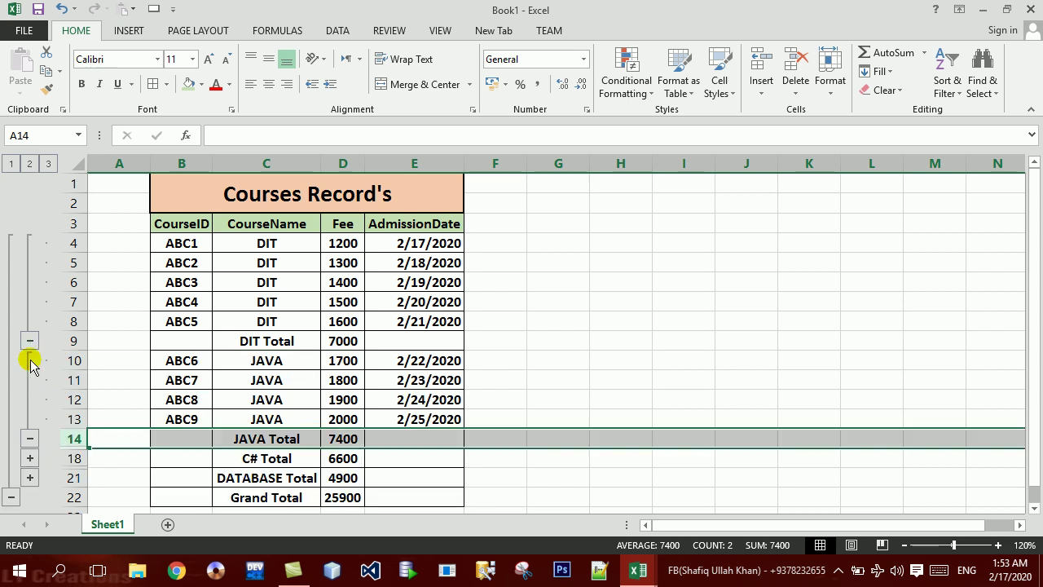
pyautogui.click(30, 438)
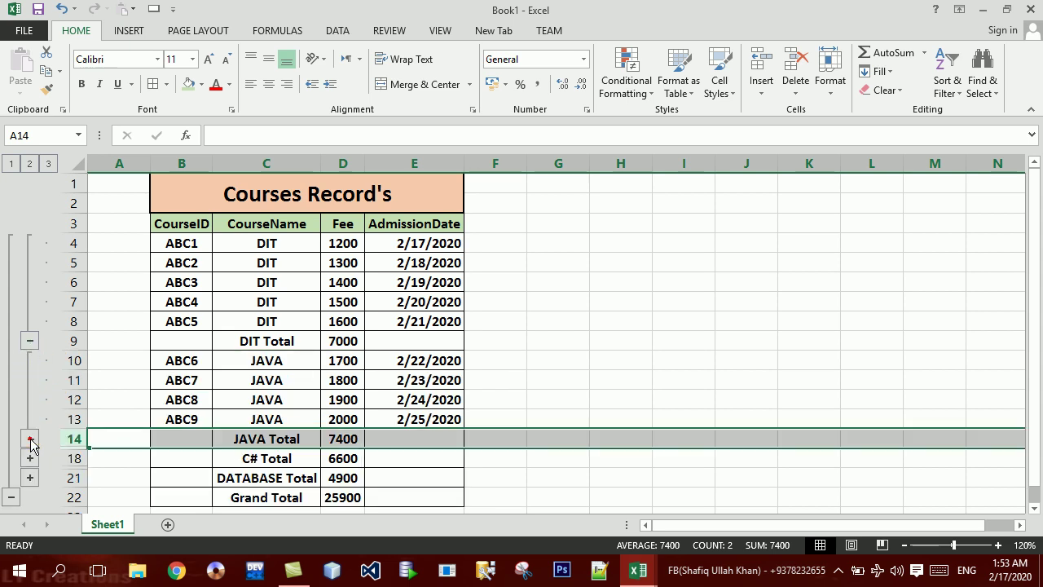
pyautogui.click(30, 341)
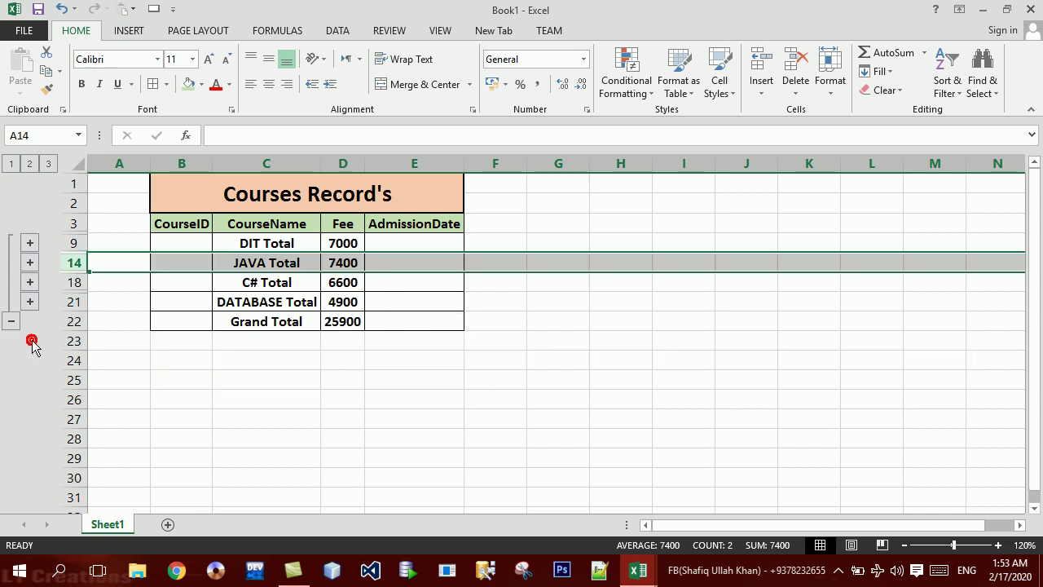
# Fill the DIT Total cells light orange and the JAVA Total cells gold
pyautogui.click(260, 243)
pyautogui.moveTo(260, 243); pyautogui.dragTo(341, 243)
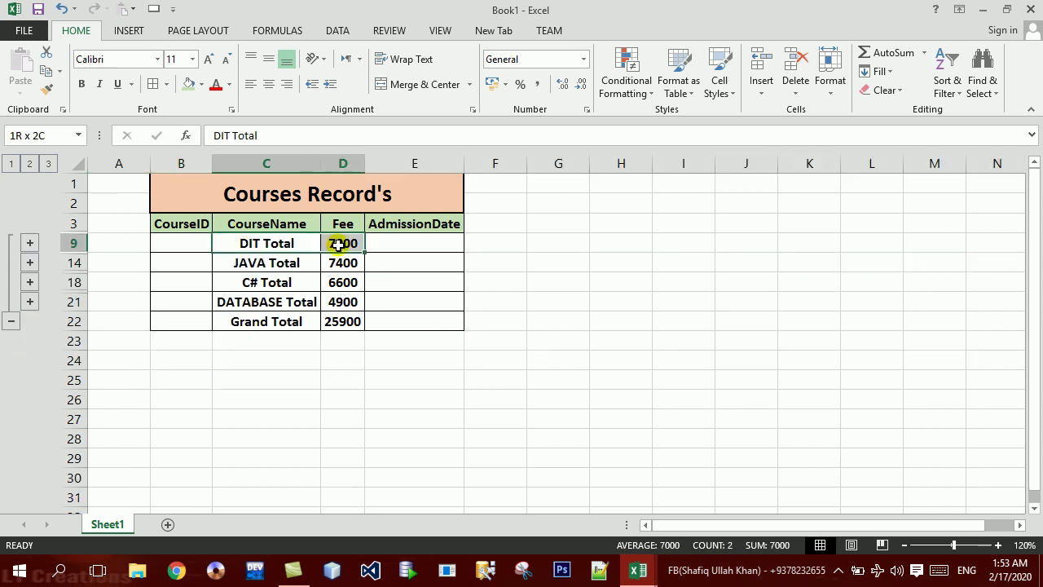
pyautogui.click(200, 84)
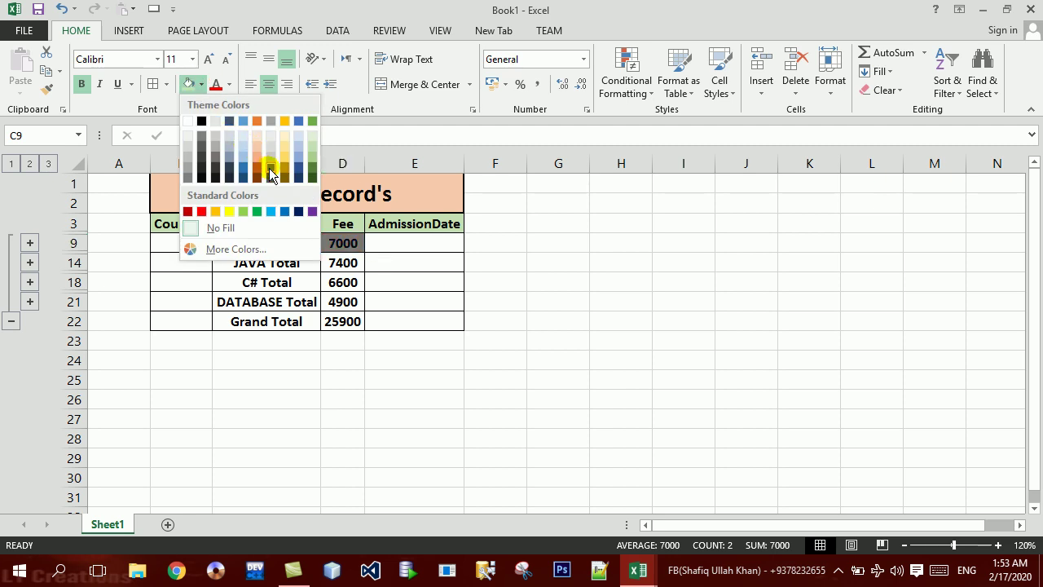
pyautogui.click(256, 146)
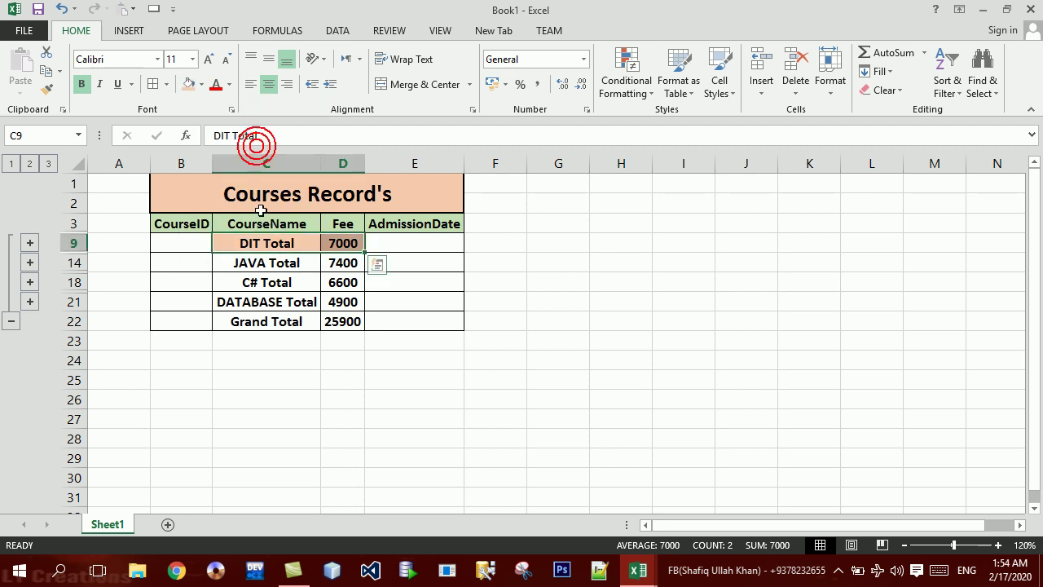
pyautogui.moveTo(260, 262); pyautogui.dragTo(327, 260)
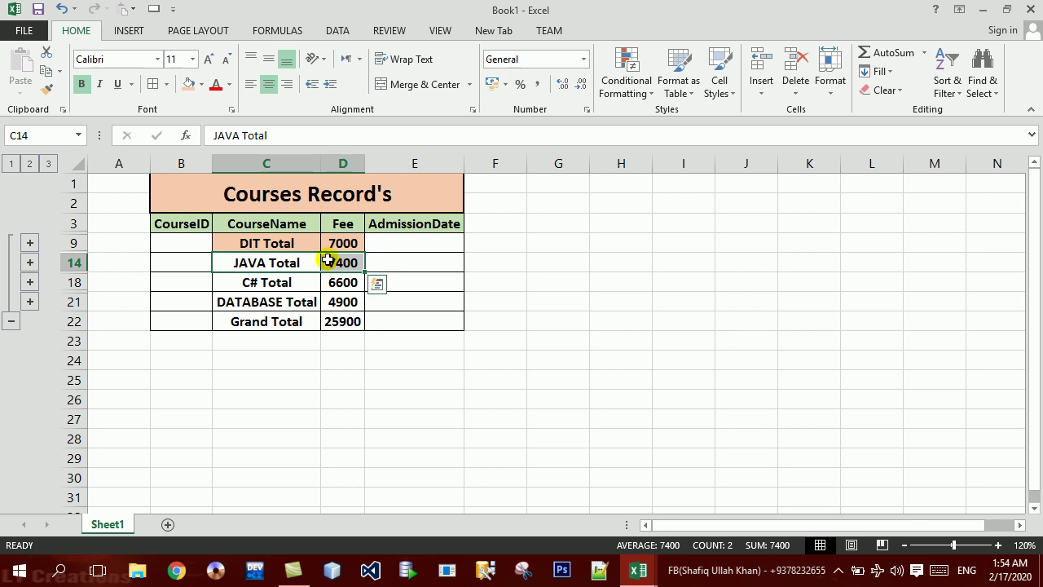
pyautogui.click(202, 84)
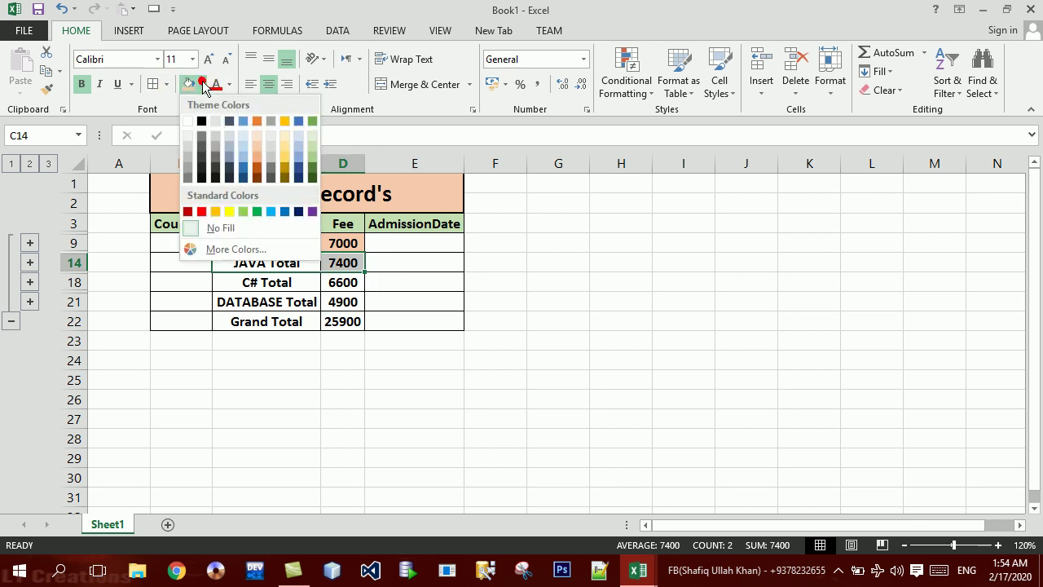
pyautogui.click(285, 146)
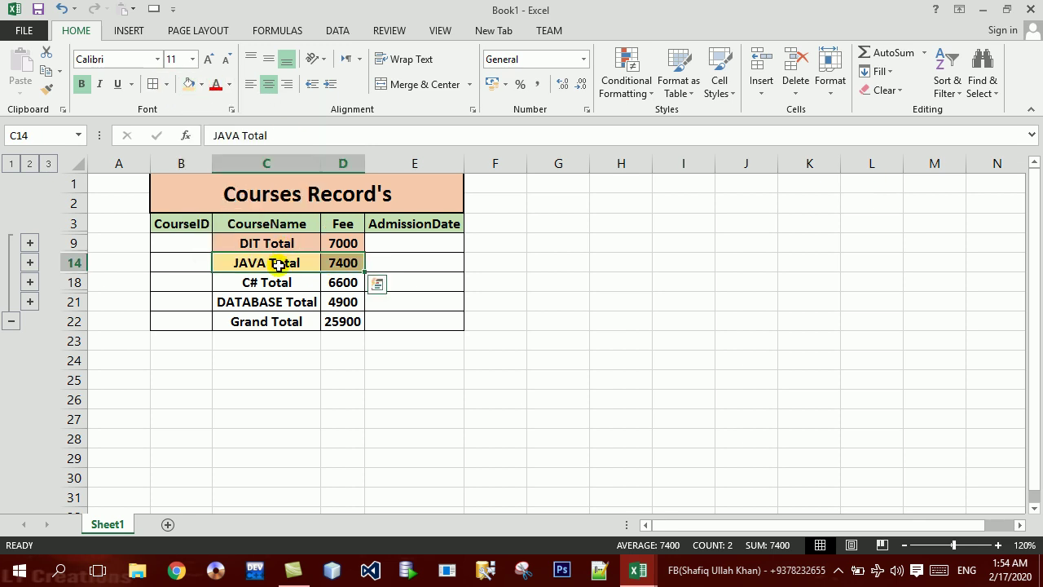
# Fill the C# Total cells dark green and the DATABASE Total cells blue
pyautogui.moveTo(259, 282); pyautogui.dragTo(323, 282)
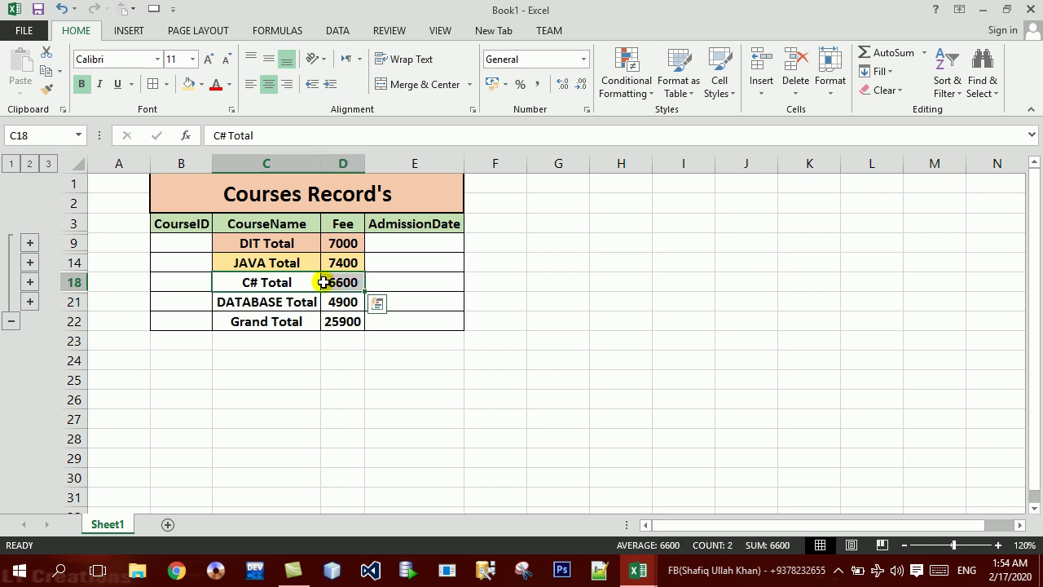
pyautogui.click(201, 84)
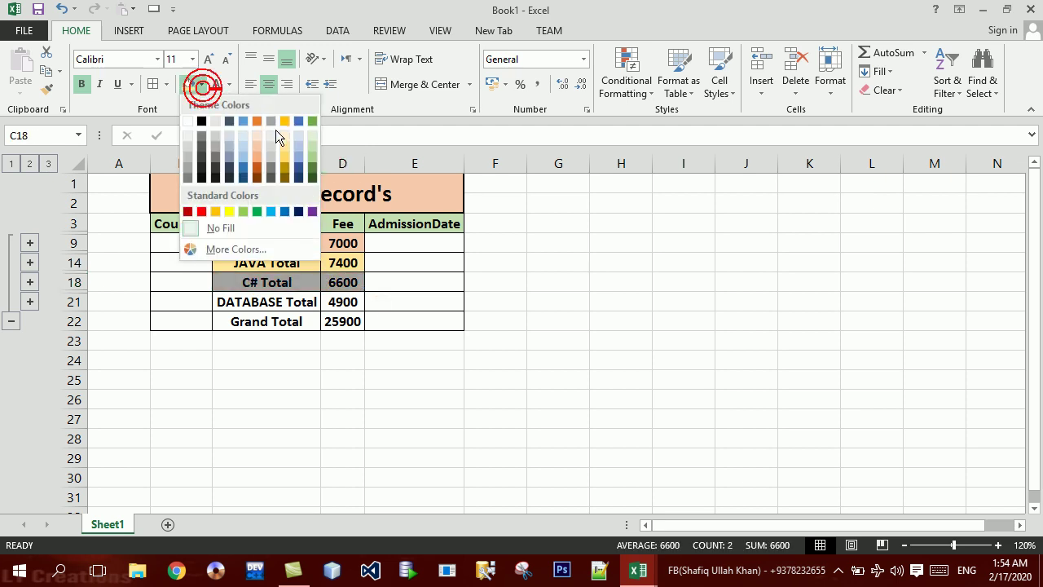
pyautogui.click(314, 163)
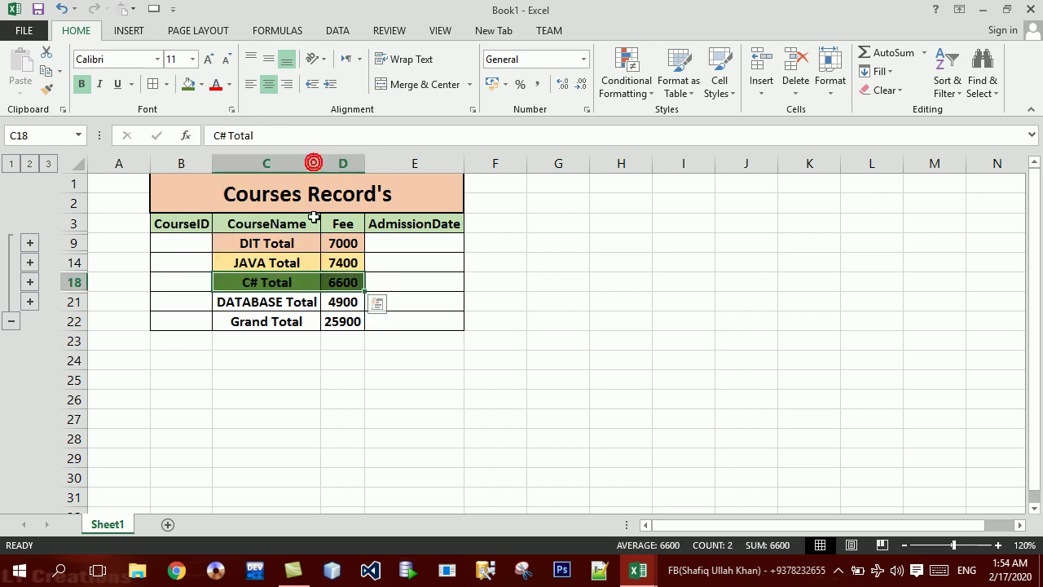
pyautogui.moveTo(268, 301); pyautogui.dragTo(338, 301)
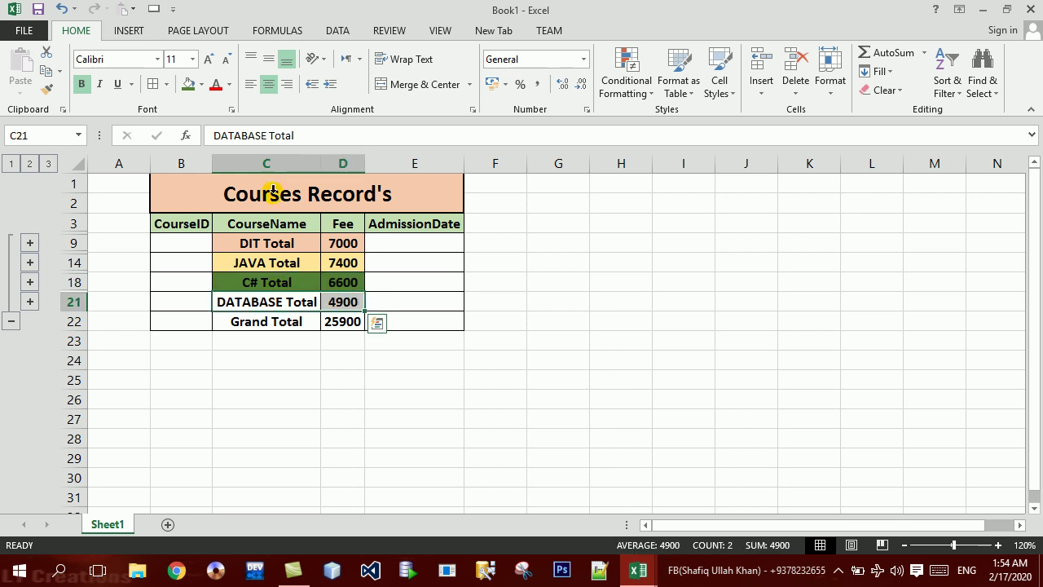
pyautogui.click(201, 85)
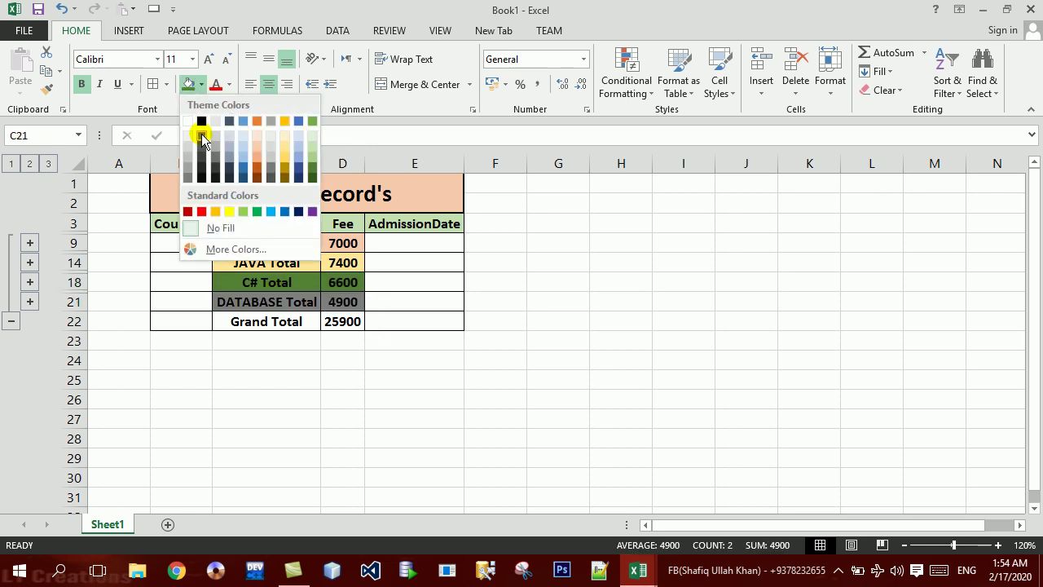
pyautogui.click(243, 175)
pyautogui.click(254, 321)
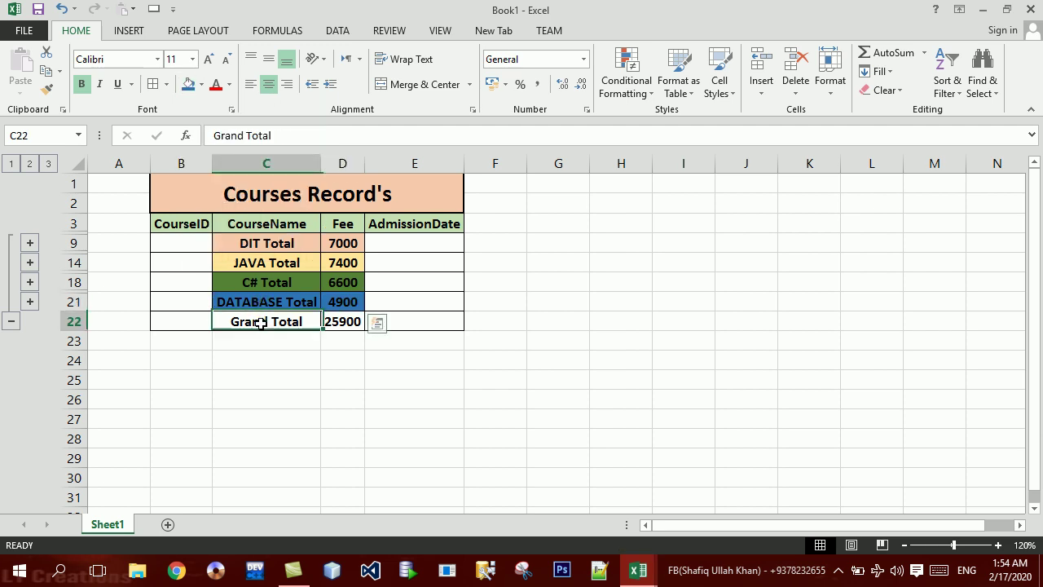
# Step through outline levels 1, 2 and 3, then preview the fully expanded table for printing
pyautogui.click(12, 163)
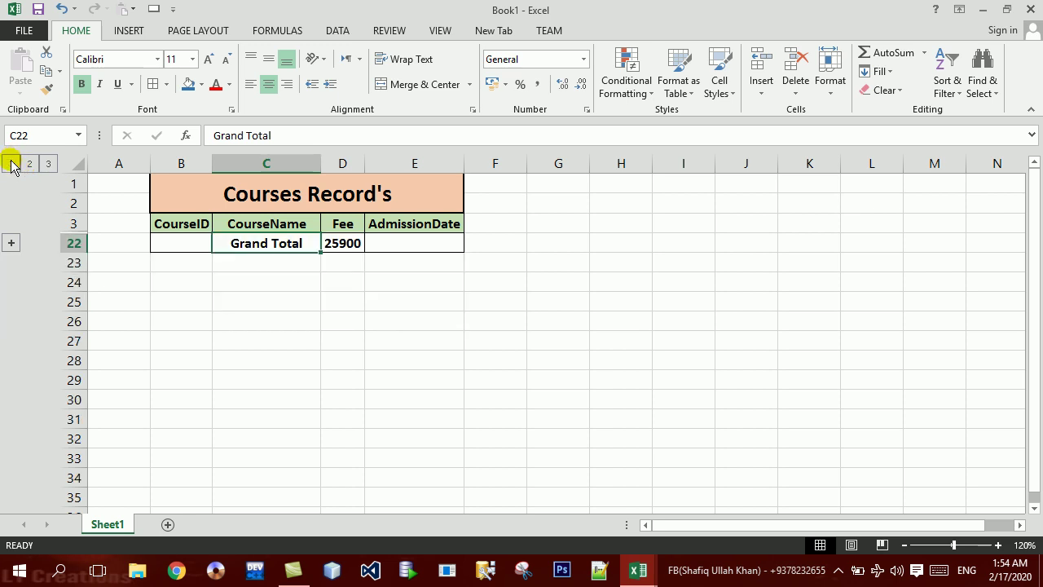
pyautogui.click(30, 164)
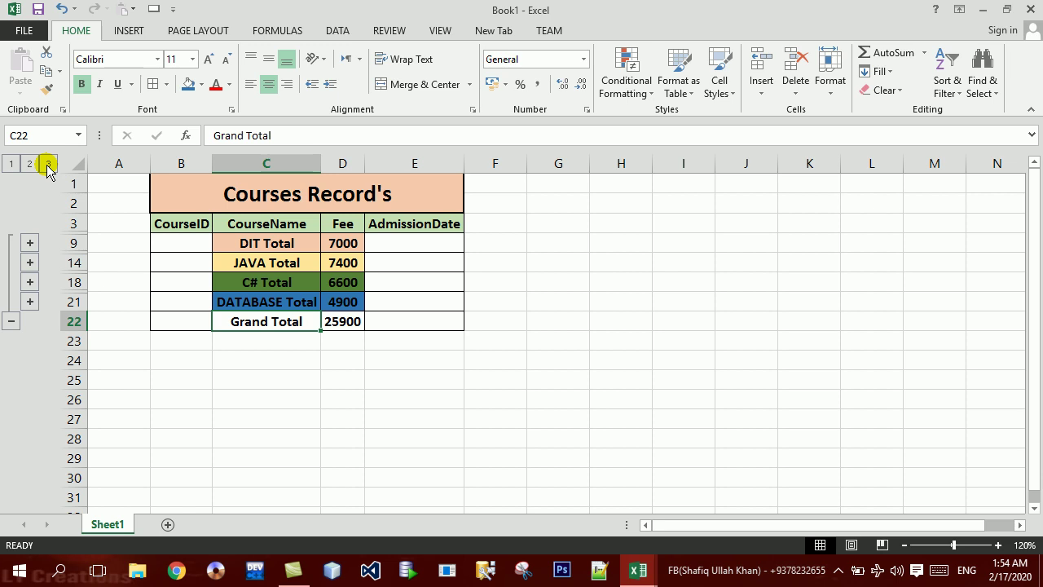
pyautogui.click(47, 164)
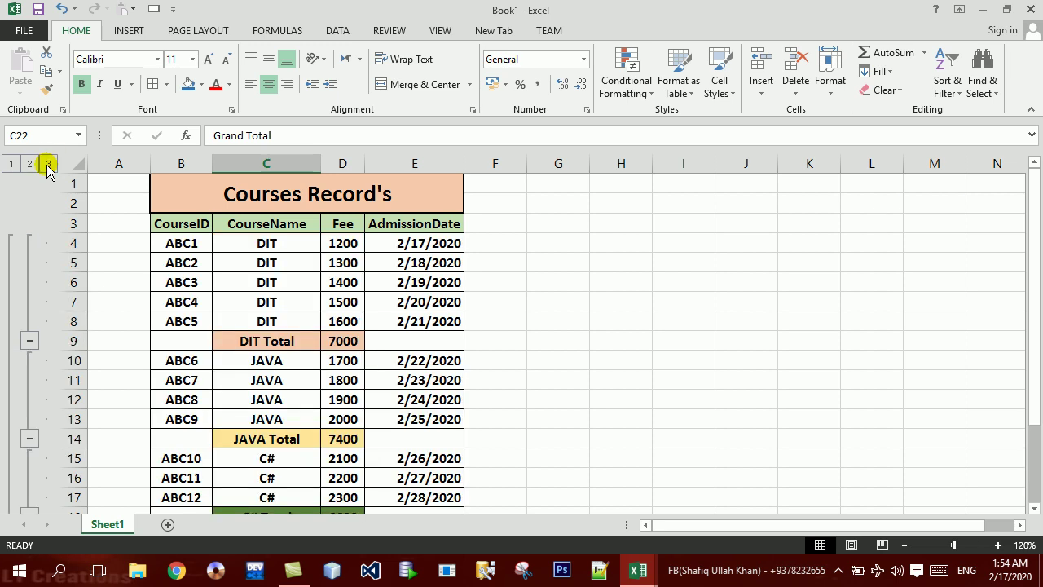
pyautogui.press('Down')
pyautogui.press('Down')
pyautogui.press('Down')
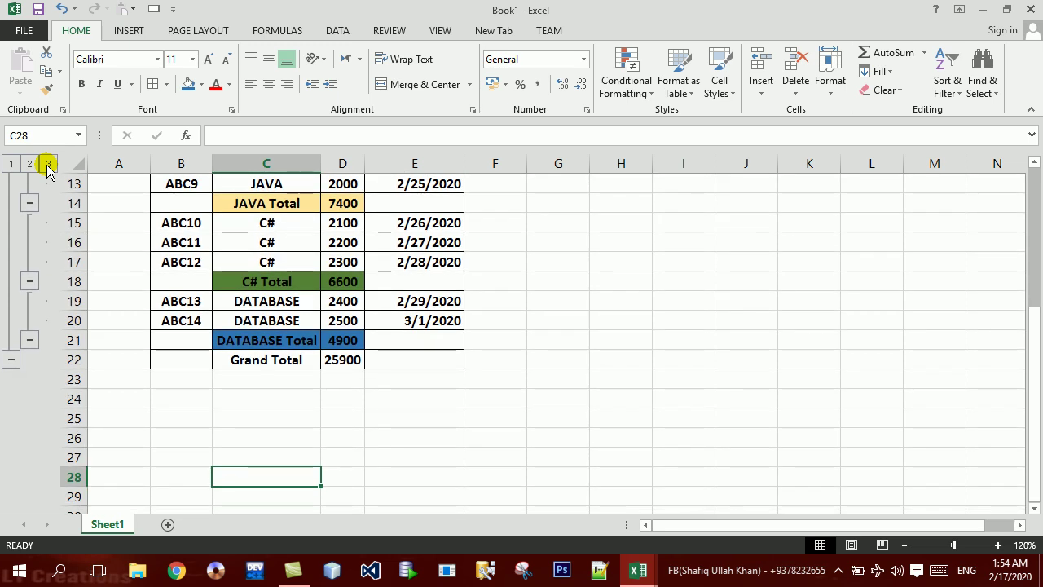
pyautogui.hotkey('ctrl', 'p')
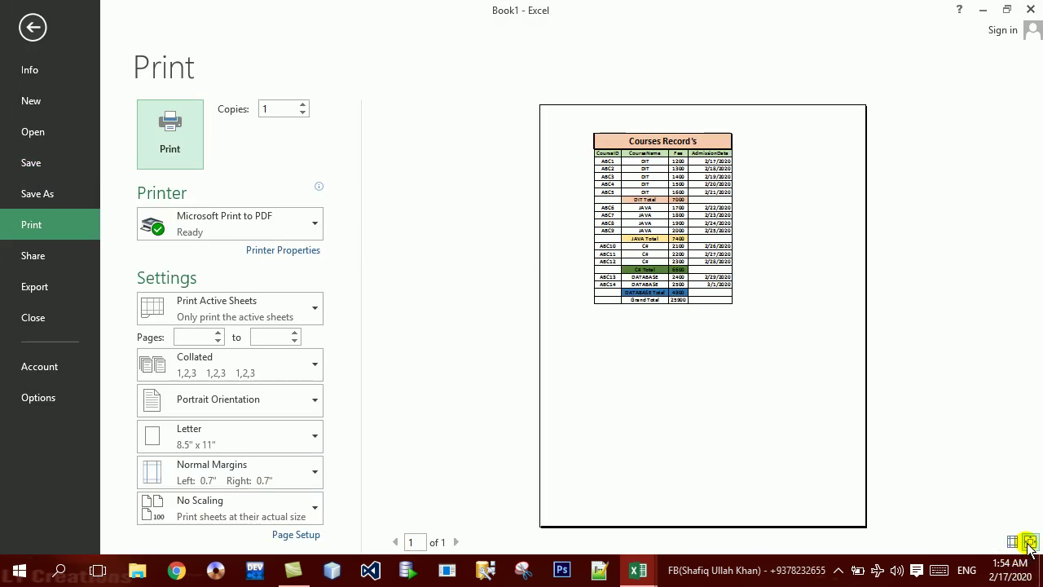
# Zoom the print preview to page, then return to the course worksheet
pyautogui.click(1030, 542)
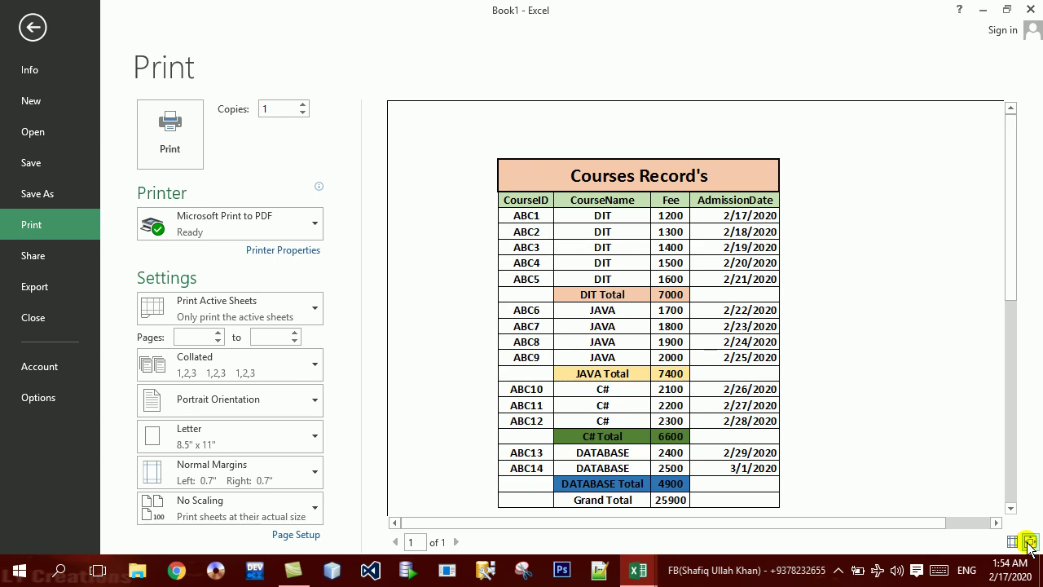
pyautogui.press('Escape')
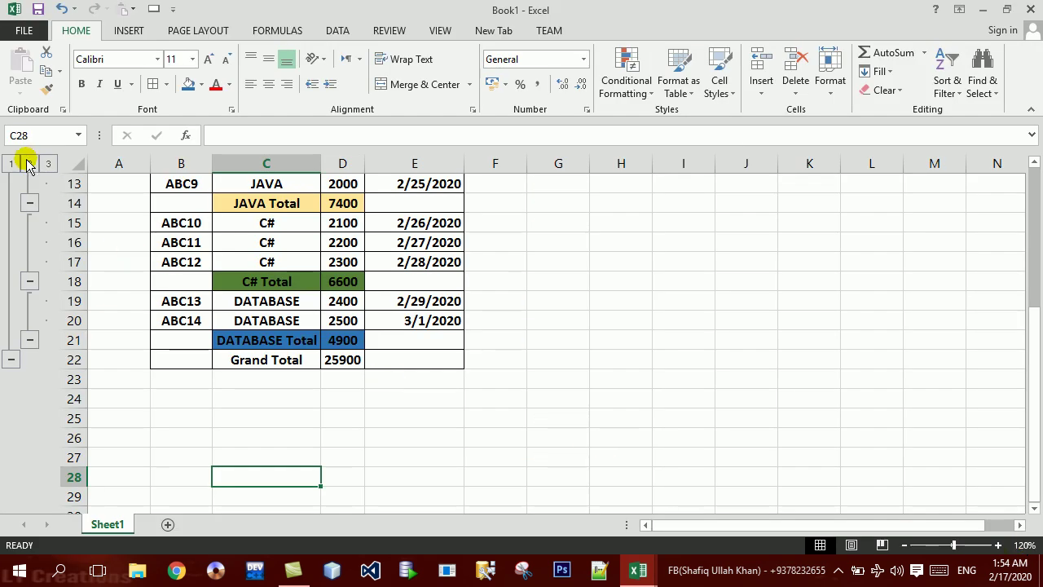
# Collapse the outline to subtotals, then expand it back to all detail rows
pyautogui.click(30, 163)
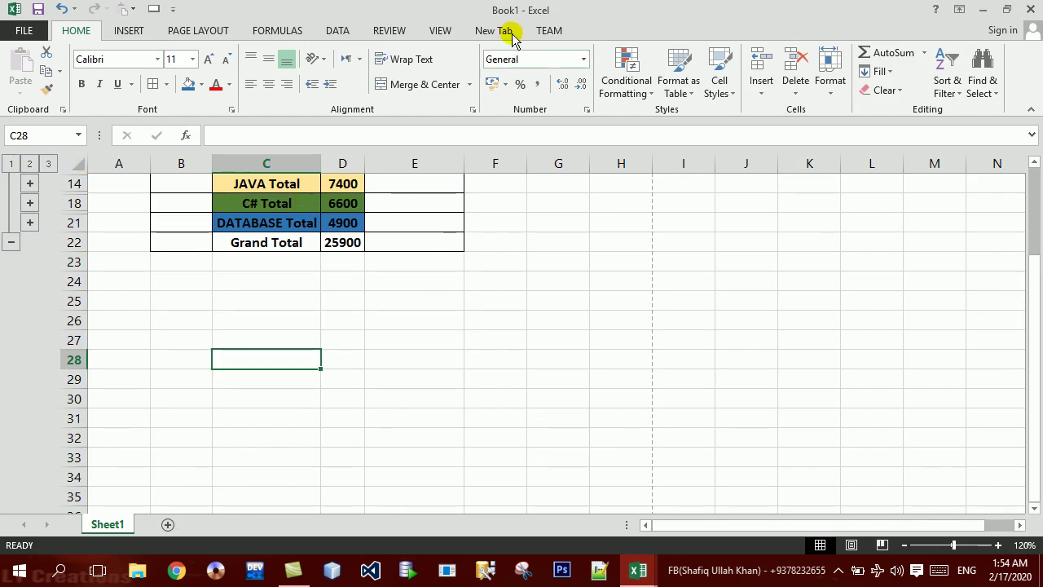
pyautogui.click(341, 31)
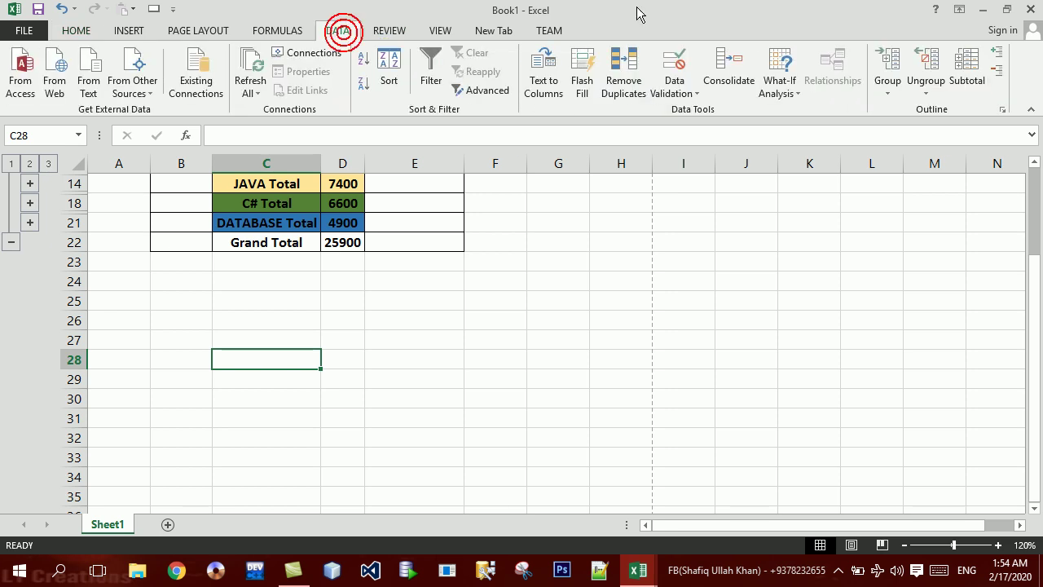
pyautogui.click(994, 57)
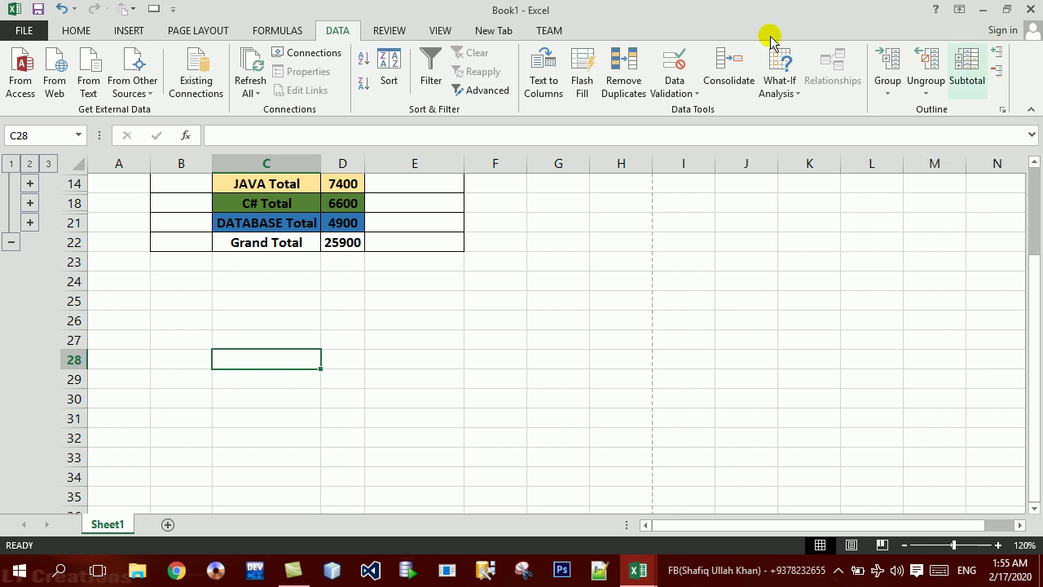
pyautogui.click(49, 166)
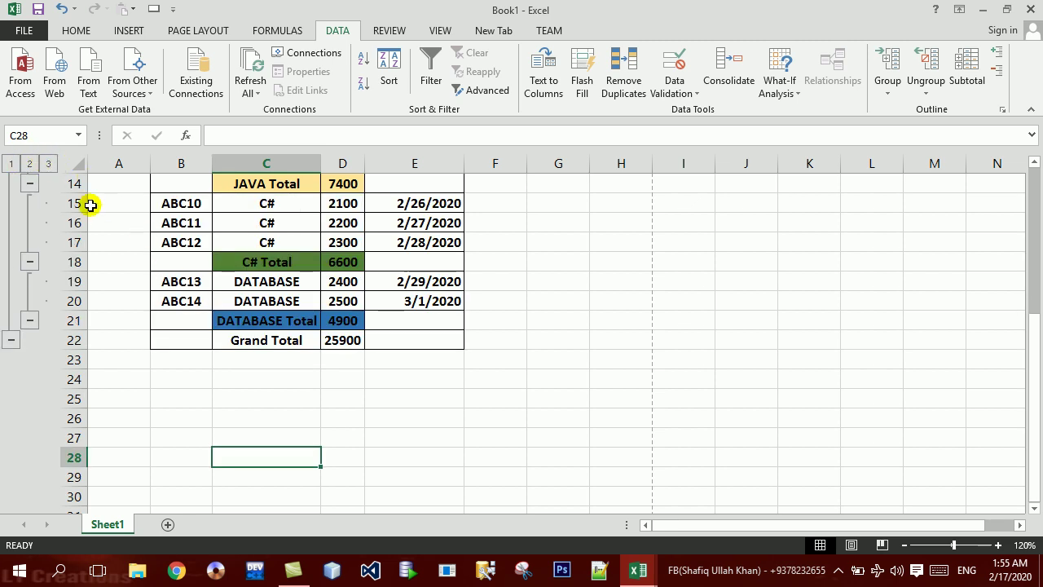
pyautogui.click(291, 204)
pyautogui.press('Up')
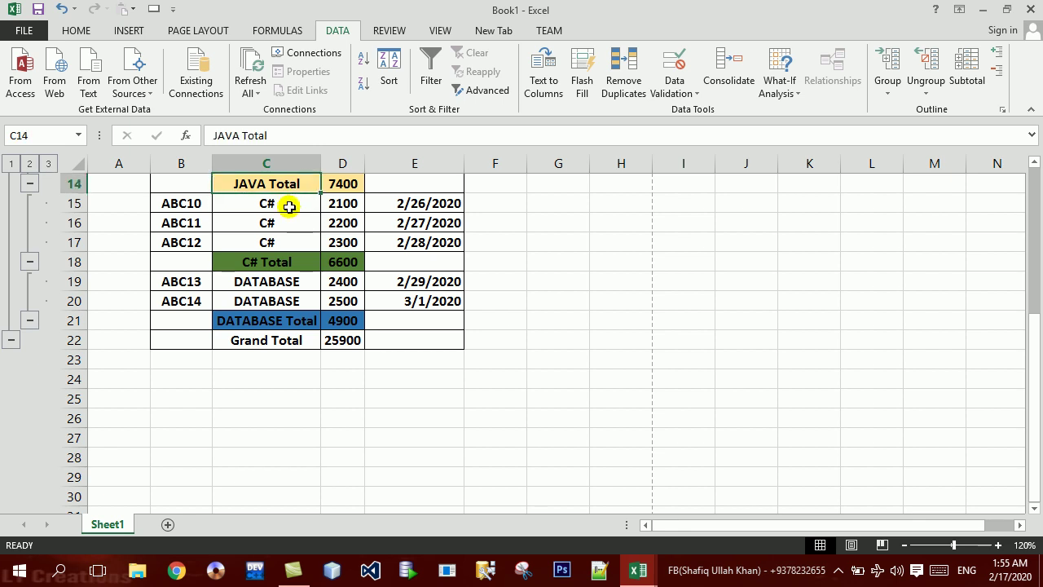
pyautogui.scroll(5, 290, 205)
pyautogui.click(290, 207)
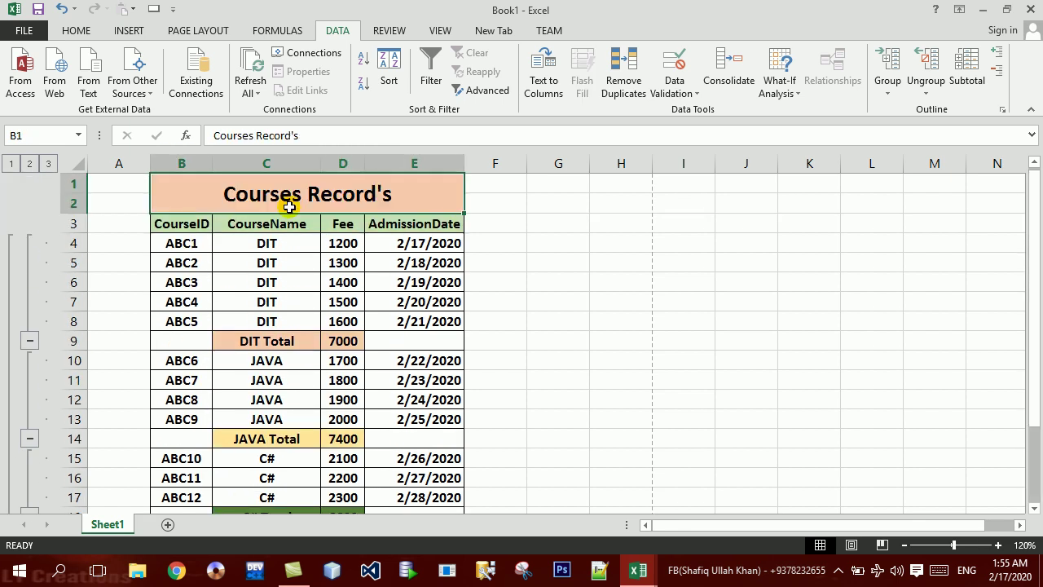
# Hide and re-show the DIT and JAVA detail rows, then launch Subtotal
pyautogui.click(177, 264)
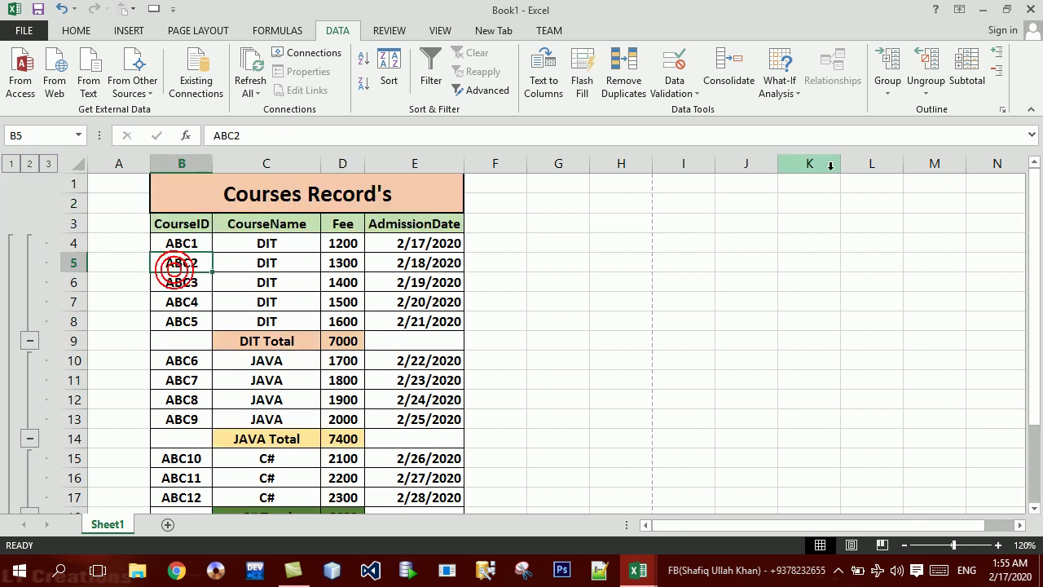
pyautogui.click(996, 72)
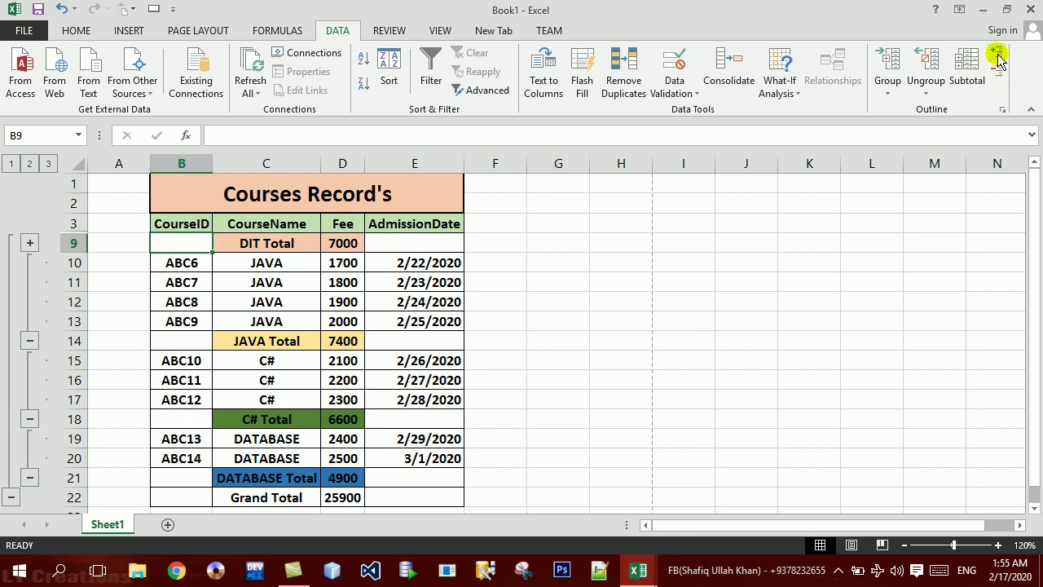
pyautogui.click(998, 57)
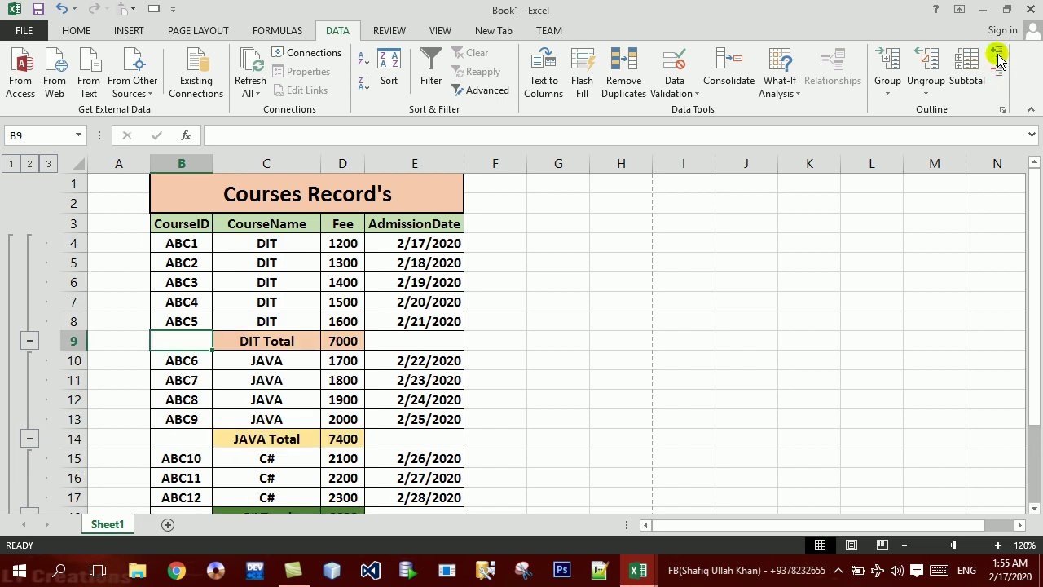
pyautogui.click(997, 73)
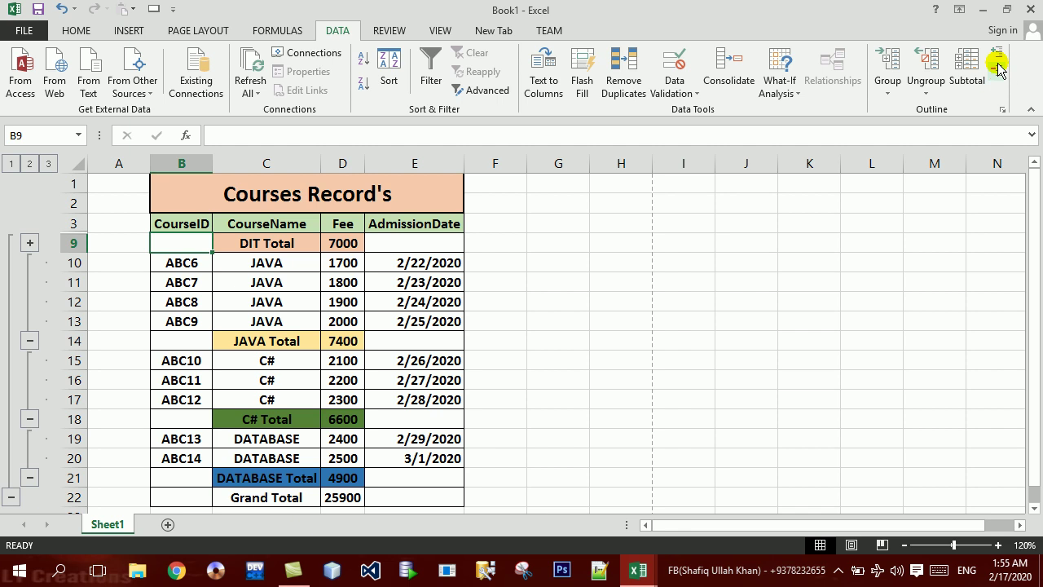
pyautogui.click(998, 57)
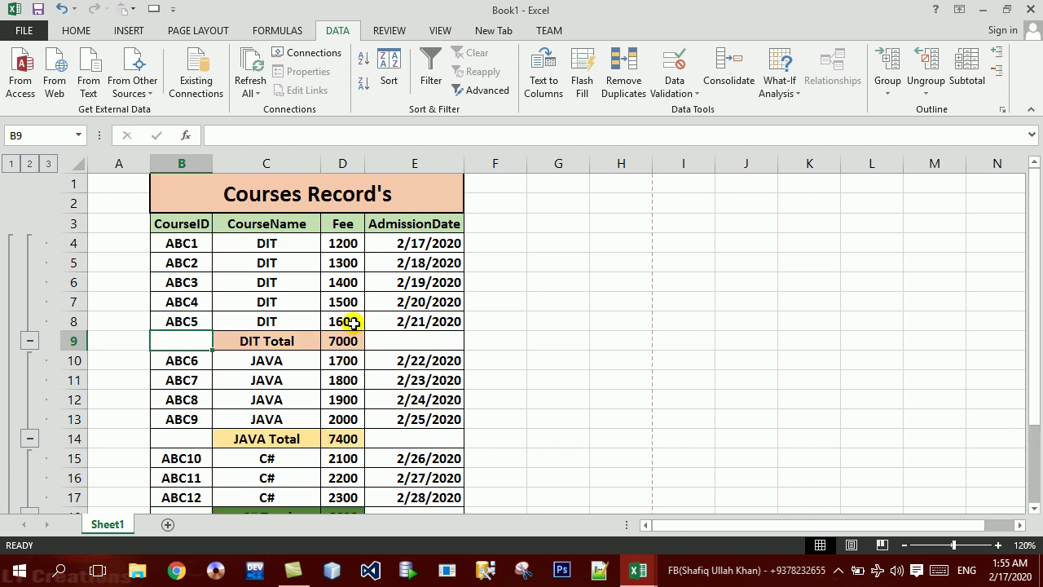
pyautogui.click(294, 438)
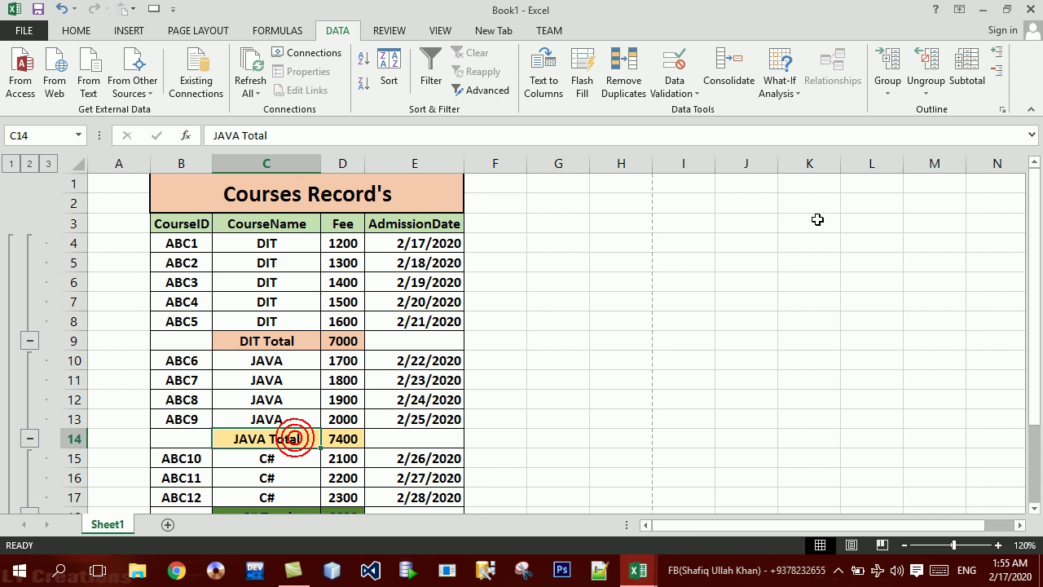
pyautogui.click(998, 73)
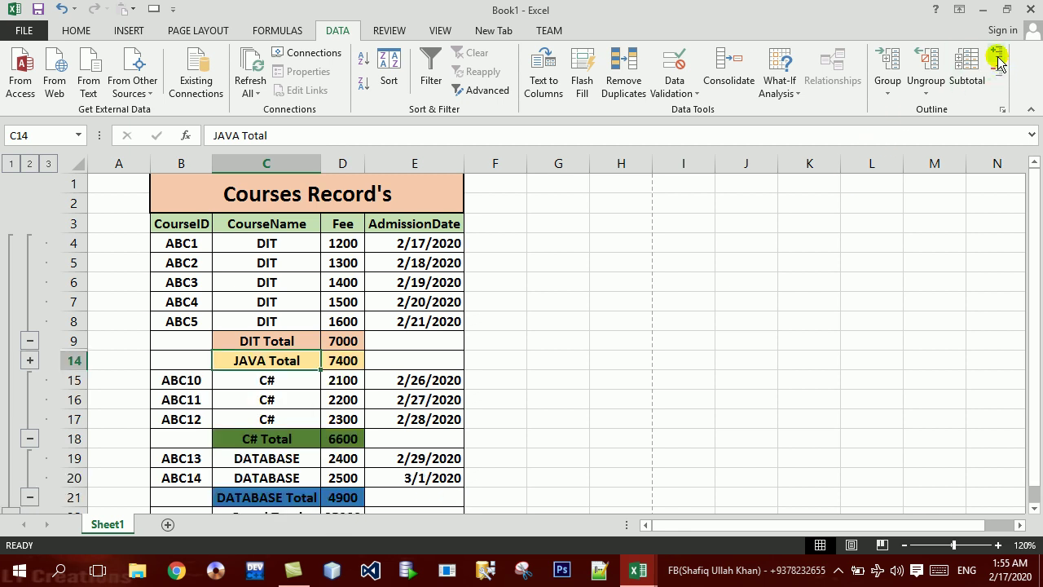
pyautogui.click(997, 59)
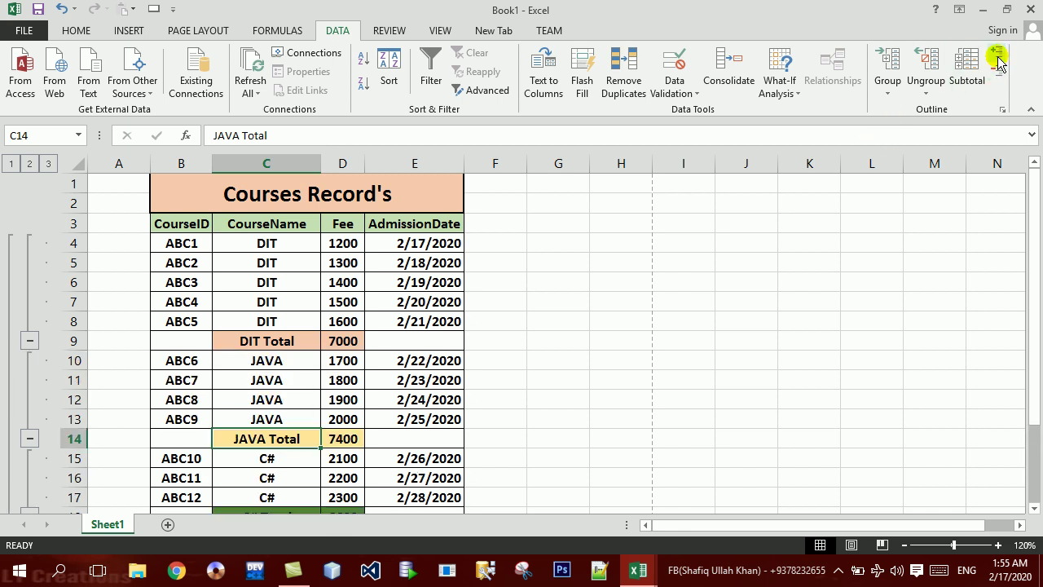
pyautogui.click(968, 65)
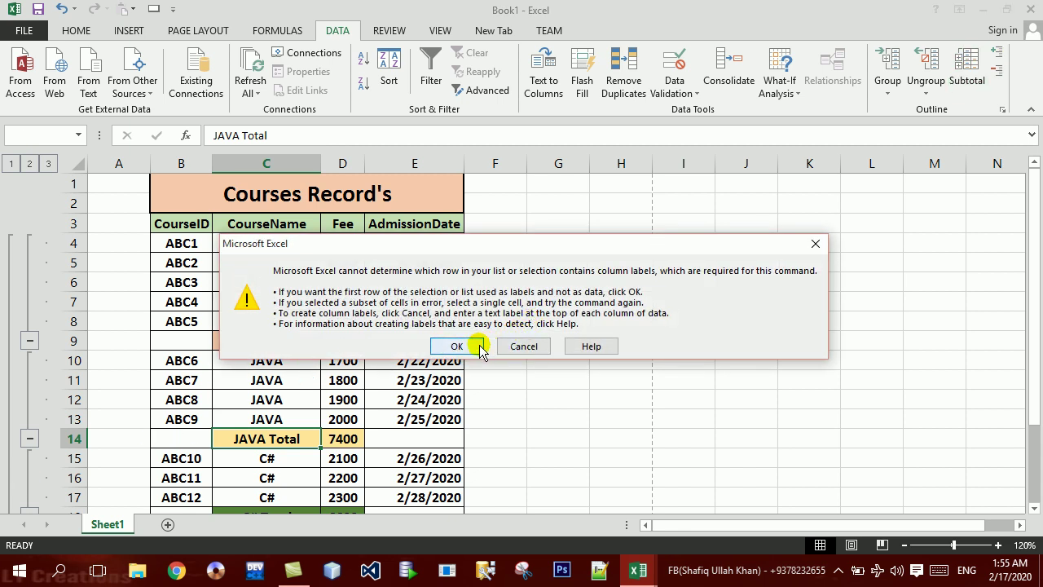
# Add Fee sums per CourseName with Replace current subtotals unchecked, keeping the existing subtotals
pyautogui.click(505, 345)
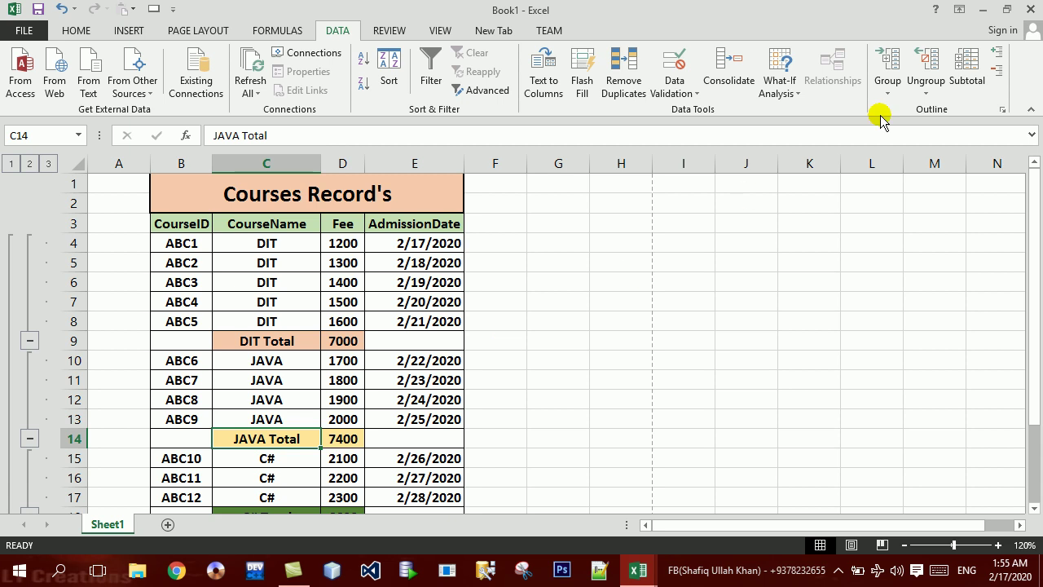
pyautogui.click(958, 75)
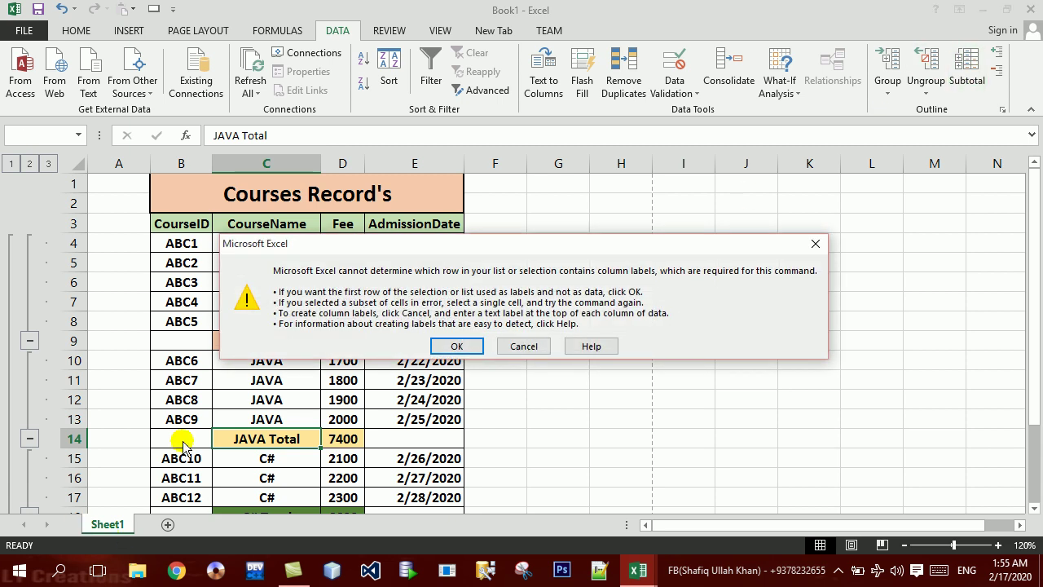
pyautogui.click(455, 346)
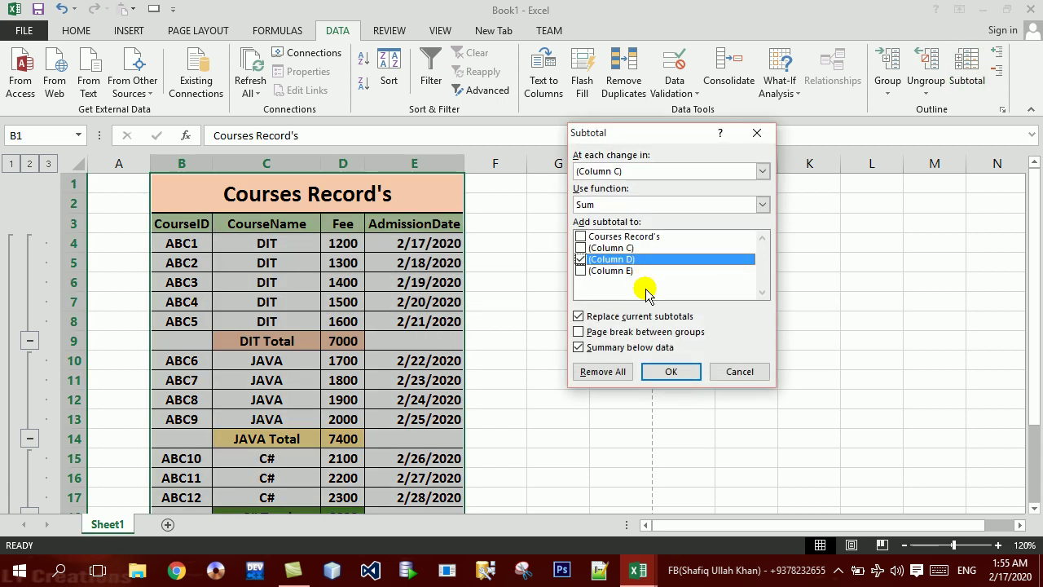
pyautogui.click(764, 136)
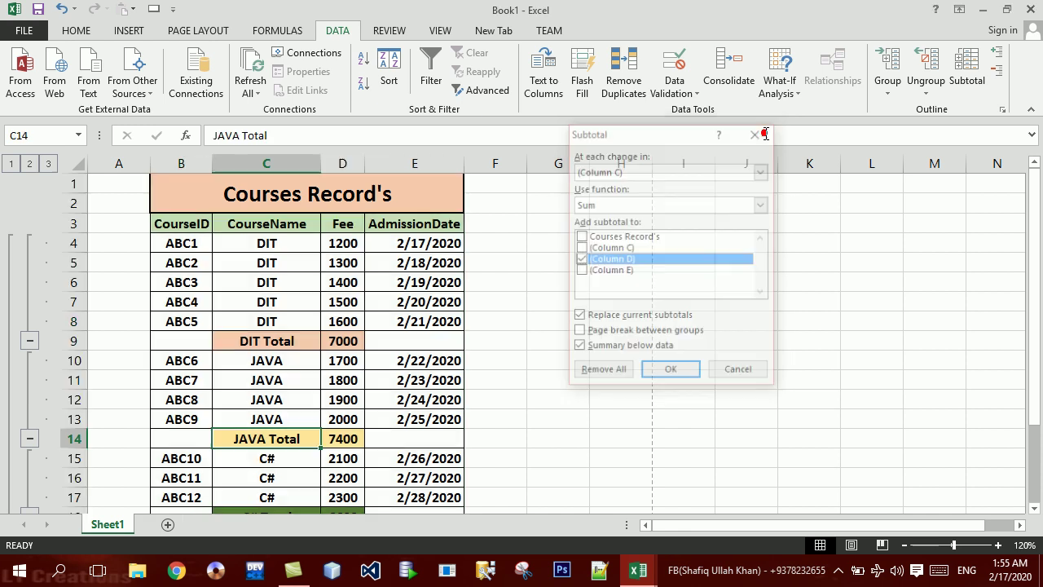
pyautogui.click(957, 86)
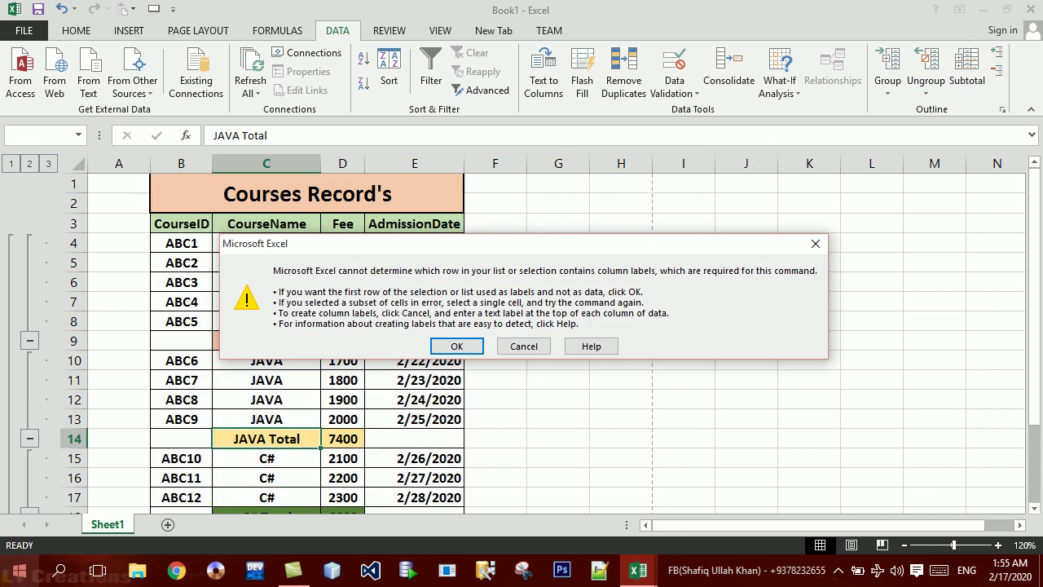
pyautogui.click(451, 346)
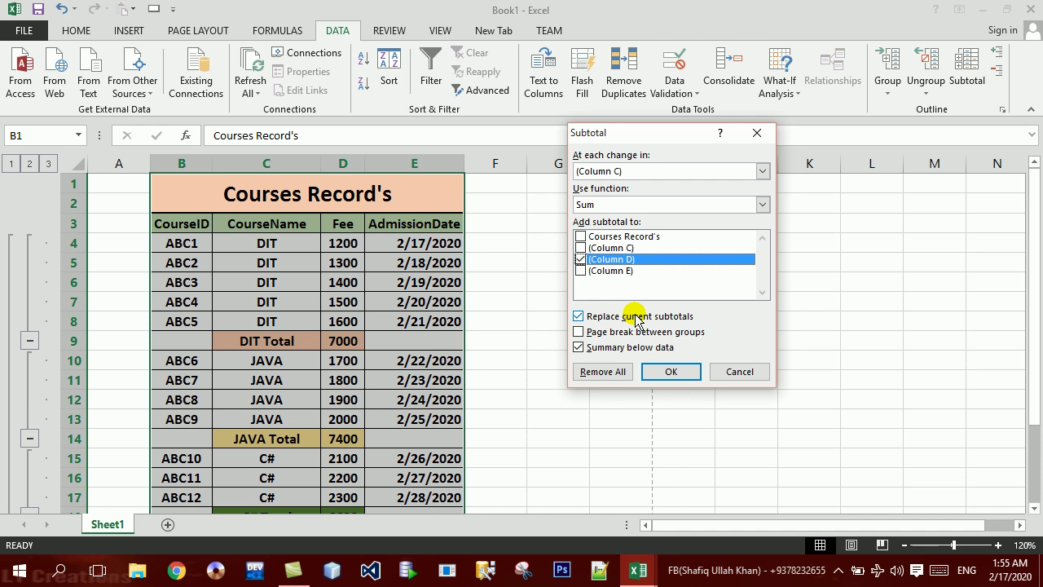
pyautogui.click(638, 318)
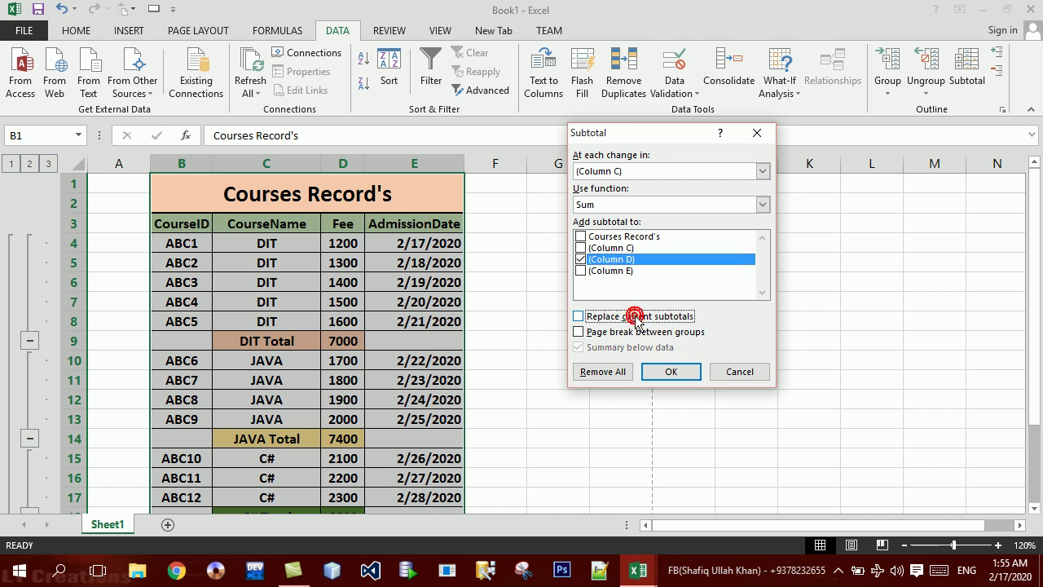
pyautogui.click(662, 371)
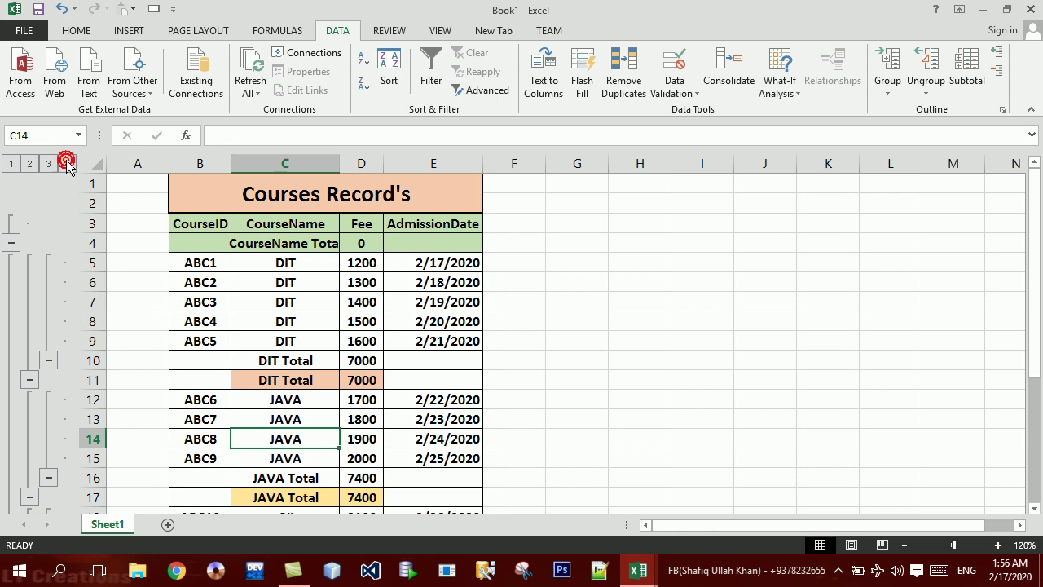
# Collapse the outline to level 1 and autofit column C to the CourseName Total label
pyautogui.click(67, 164)
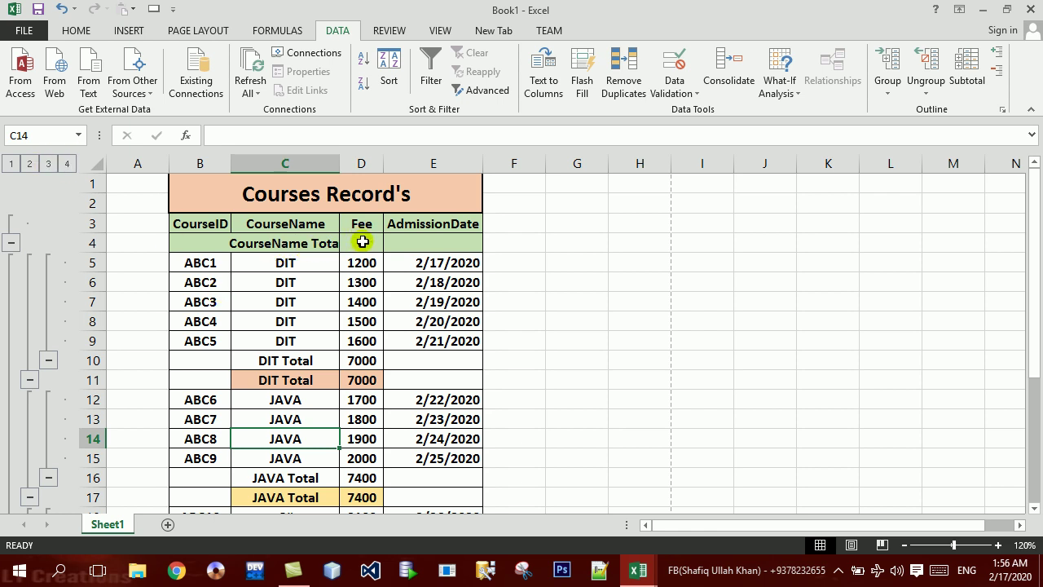
pyautogui.click(41, 164)
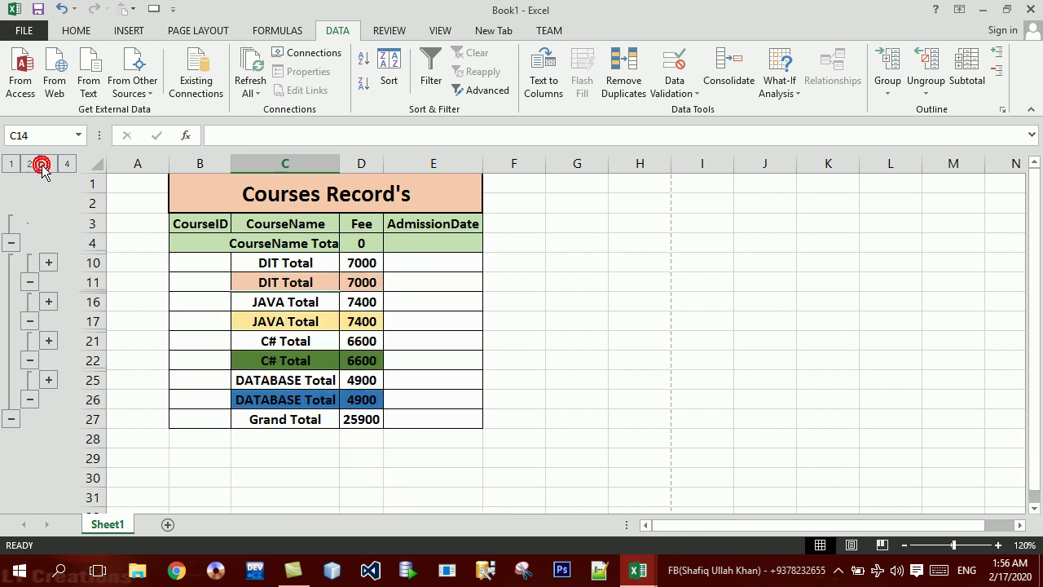
pyautogui.click(15, 163)
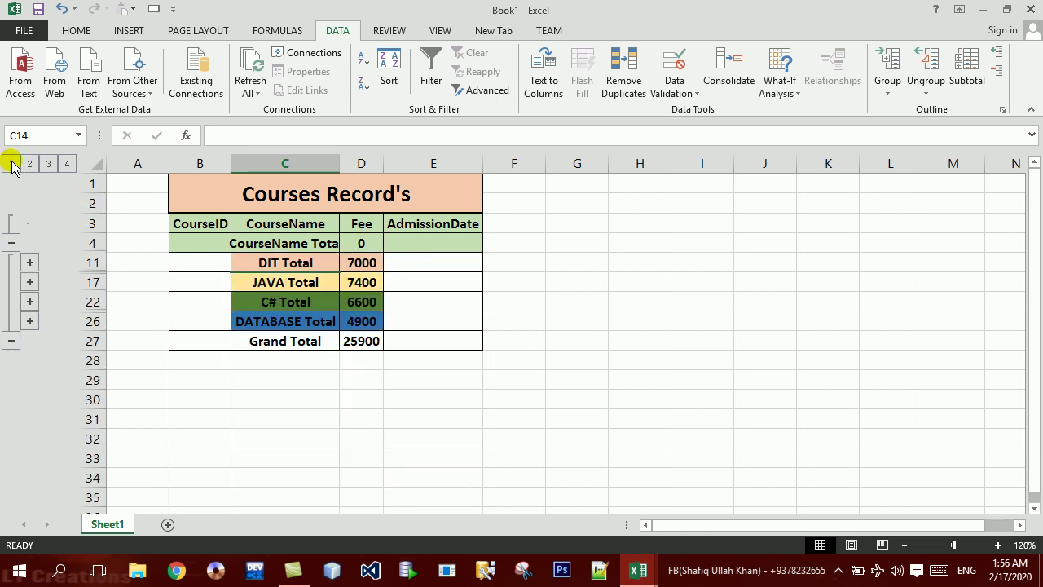
pyautogui.click(12, 164)
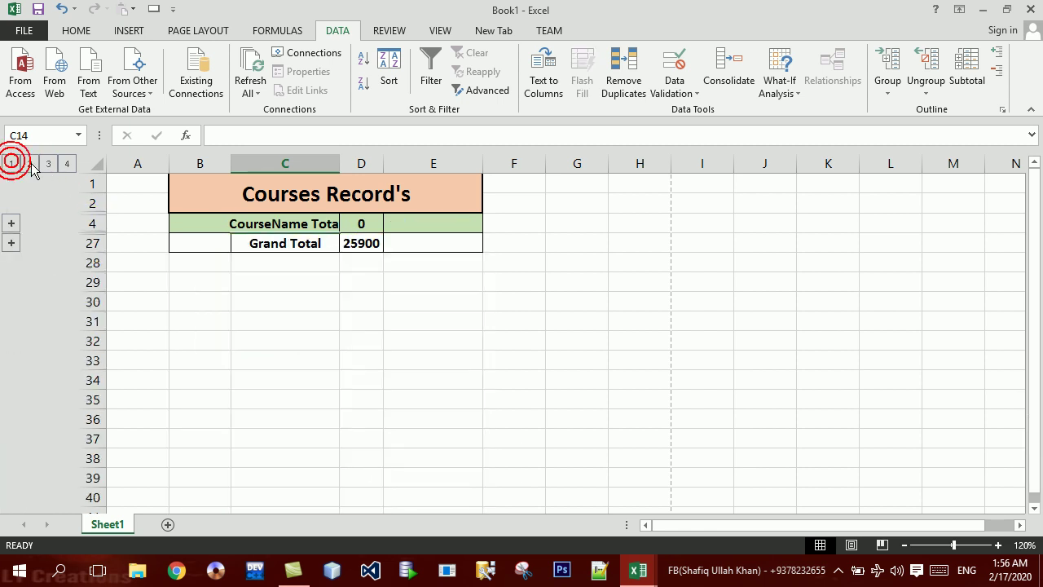
pyautogui.doubleClick(339, 173)
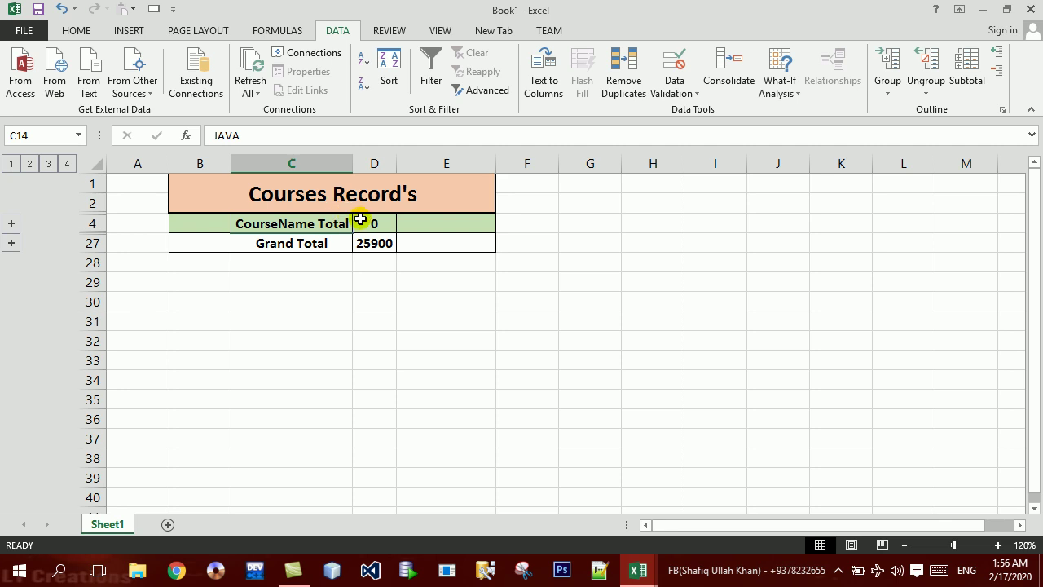
# Start a COUNT formula in the CourseName Total fee cell, cancel it, and fully expand the outline
pyautogui.click(368, 226)
pyautogui.write('=coun')
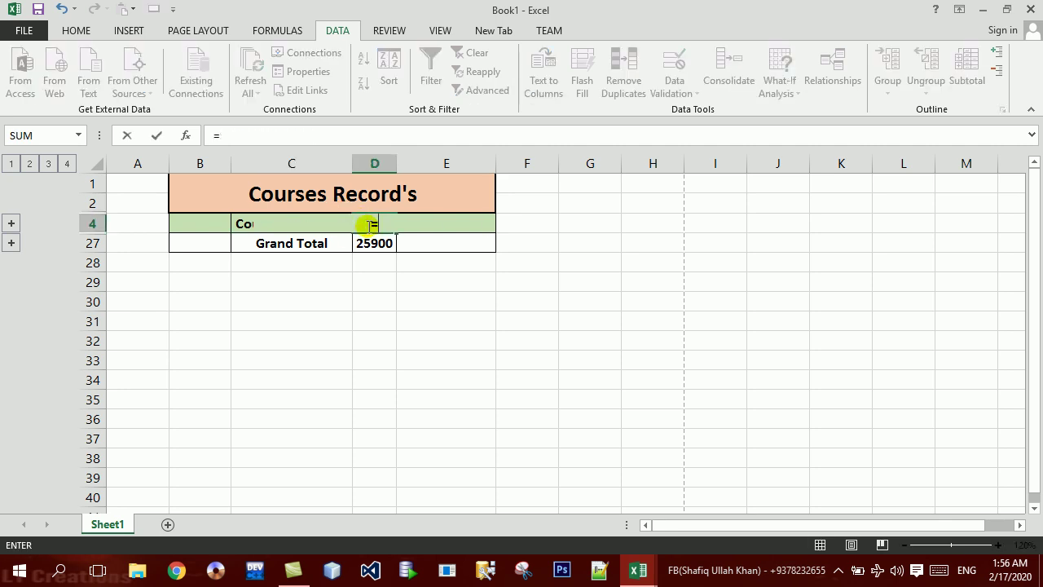
pyautogui.press('Tab')
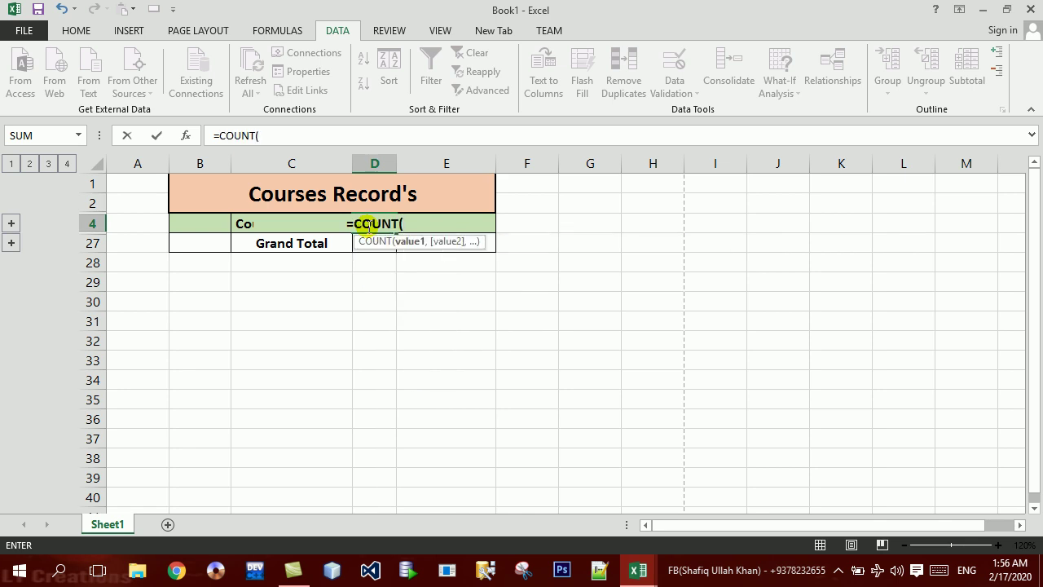
pyautogui.click(61, 160)
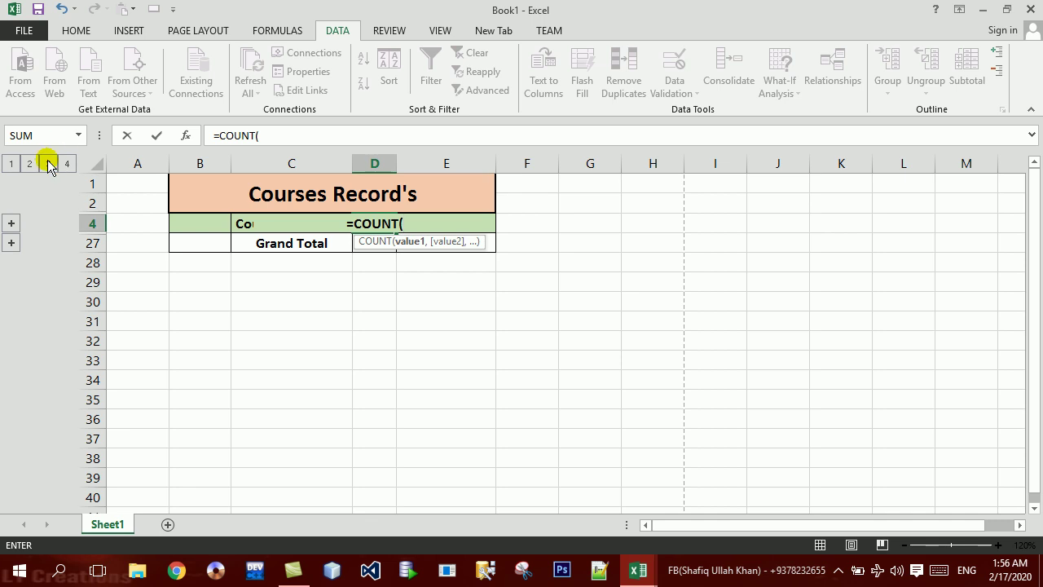
pyautogui.press('BackSpace')
pyautogui.press('BackSpace')
pyautogui.press('BackSpace')
pyautogui.press('Escape')
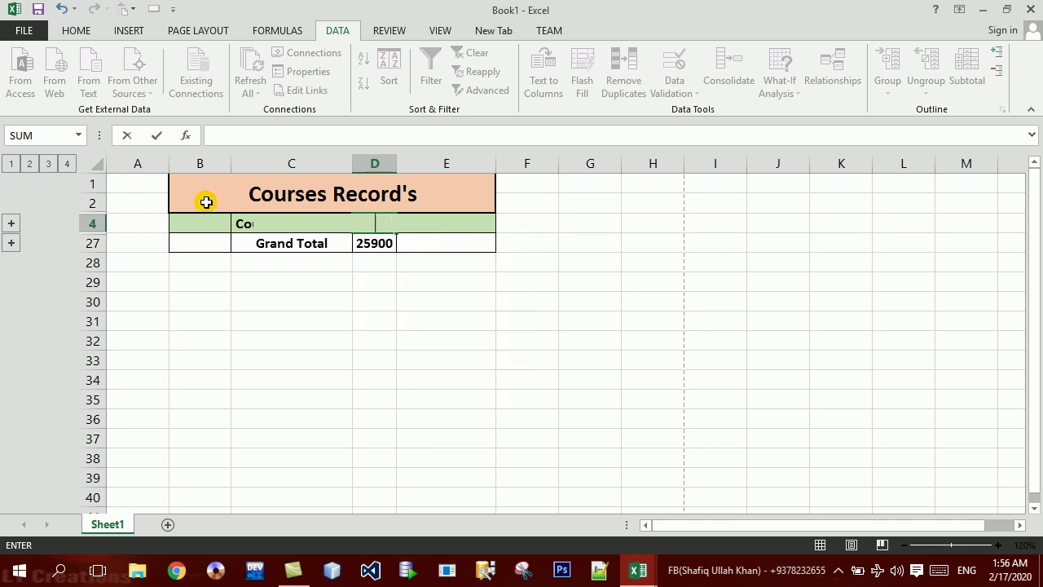
pyautogui.press('Down')
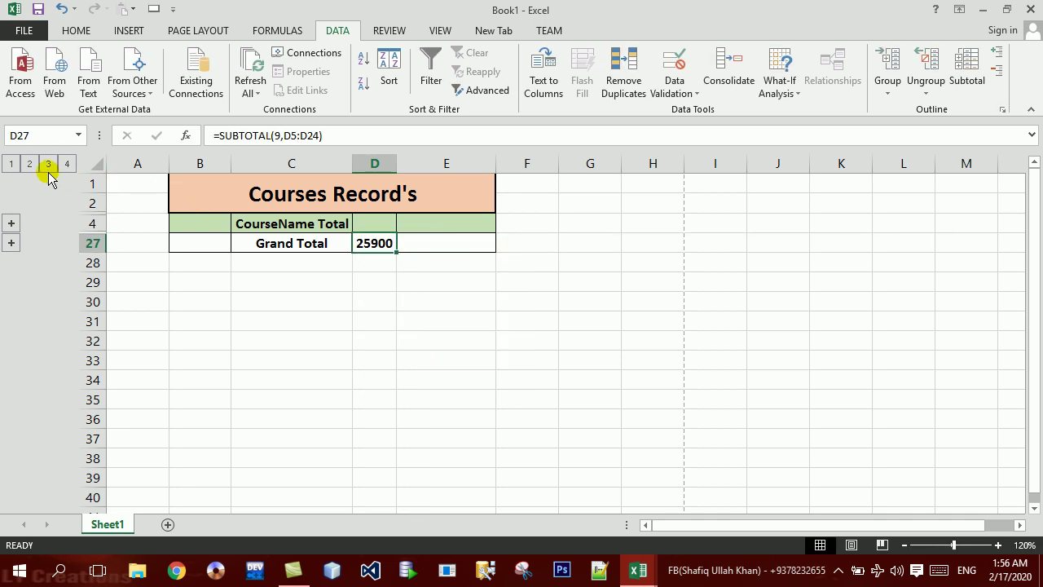
pyautogui.click(33, 164)
pyautogui.click(51, 165)
pyautogui.click(67, 163)
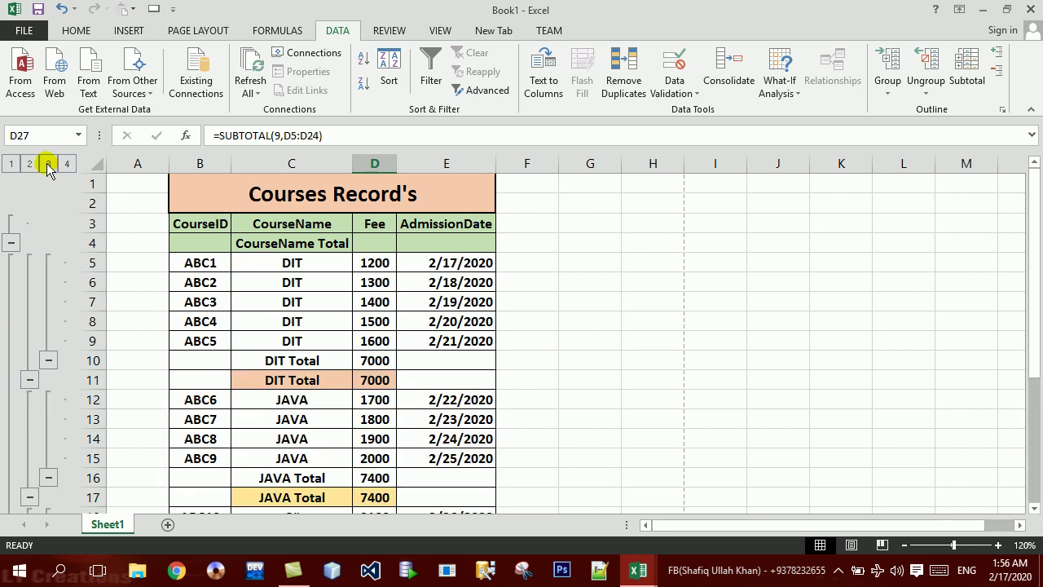
# Enter =COUNT(C5:C26) in D4, then delete and undo back to the course-totals view
pyautogui.click(390, 240)
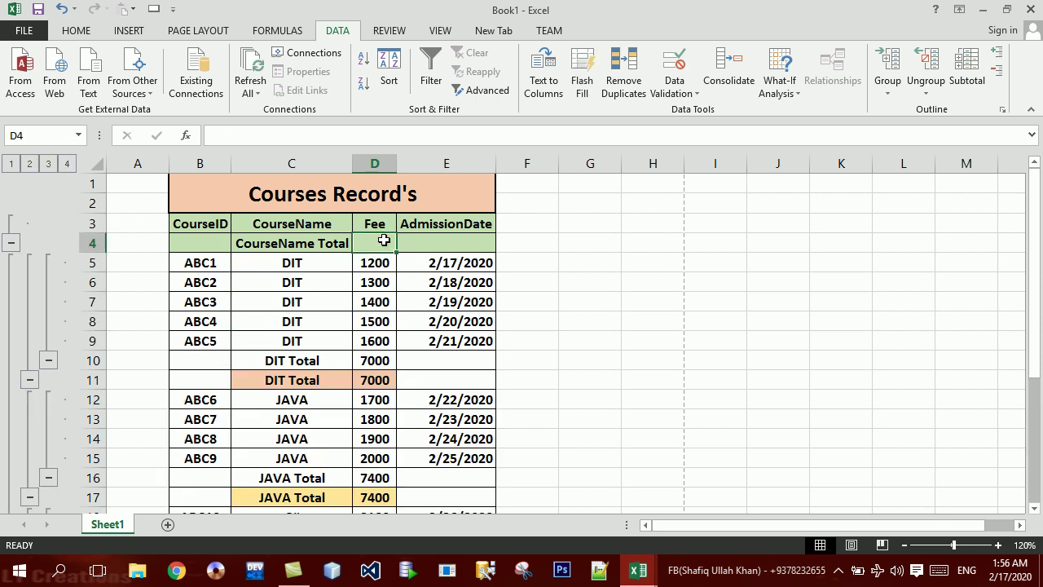
pyautogui.write('=count')
pyautogui.press('Tab')
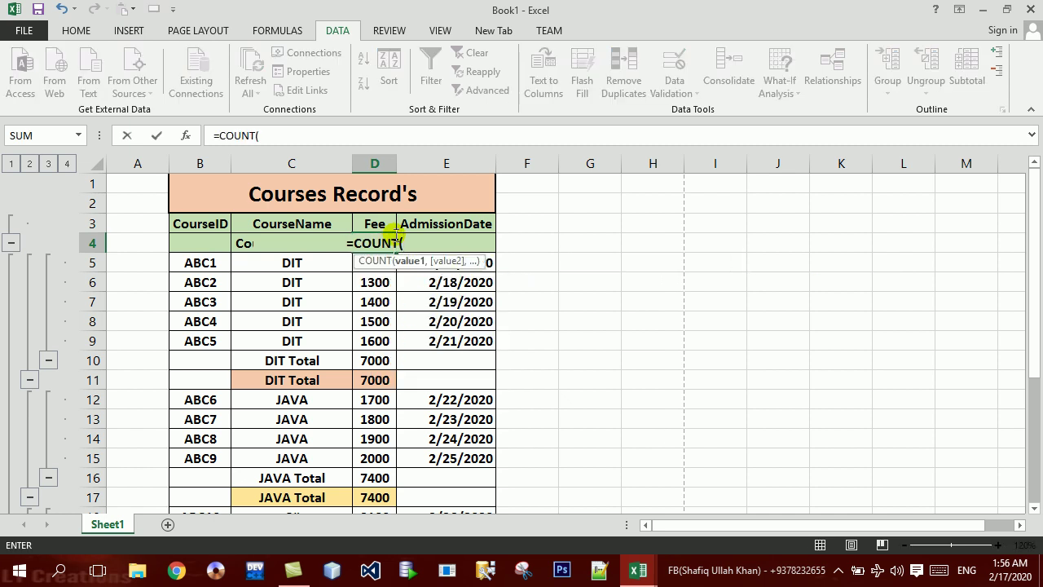
pyautogui.moveTo(321, 262)
pyautogui.mouseDown()
pyautogui.moveTo(317, 480)
pyautogui.moveTo(314, 460)
pyautogui.mouseUp()
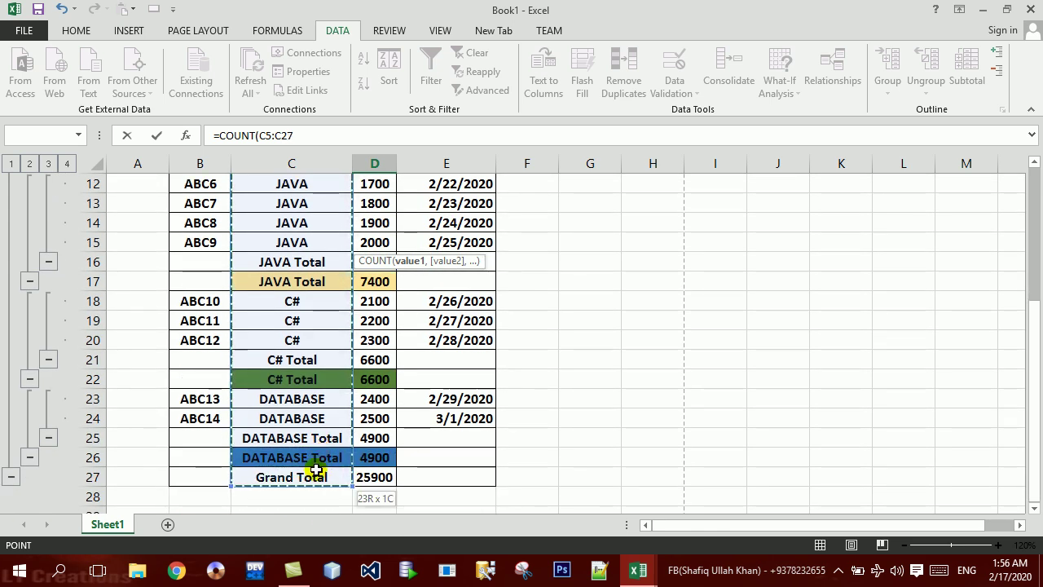
pyautogui.press('Return')
pyautogui.press('Up')
pyautogui.press('Up')
pyautogui.press('Up')
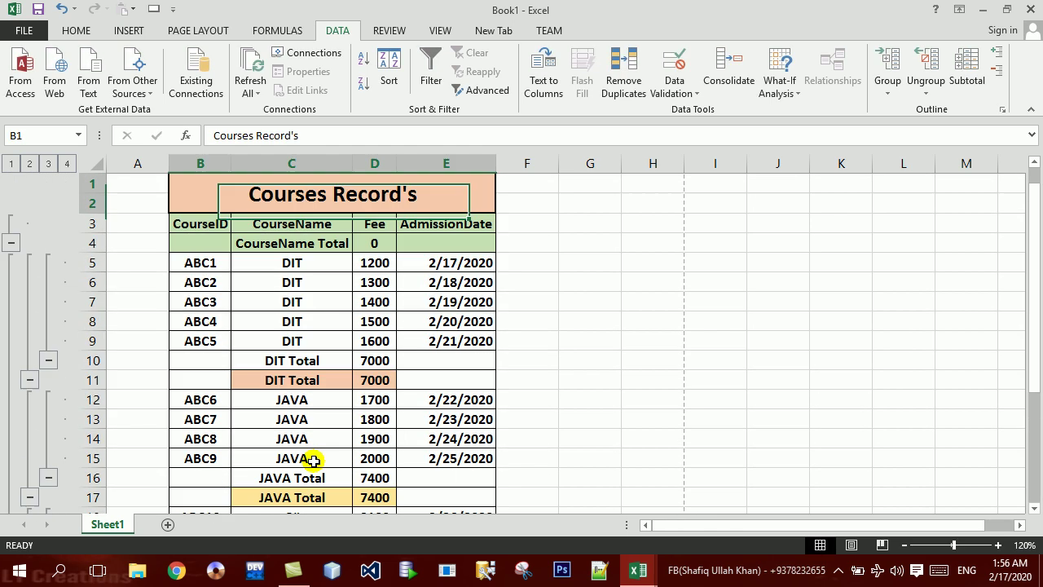
pyautogui.press('Down')
pyautogui.press('Down')
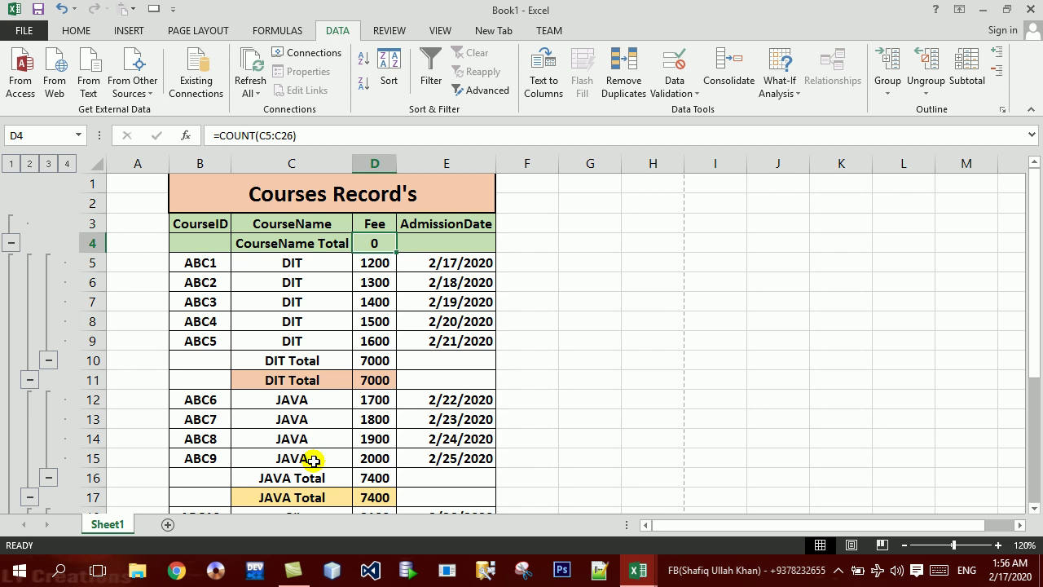
pyautogui.press('Delete')
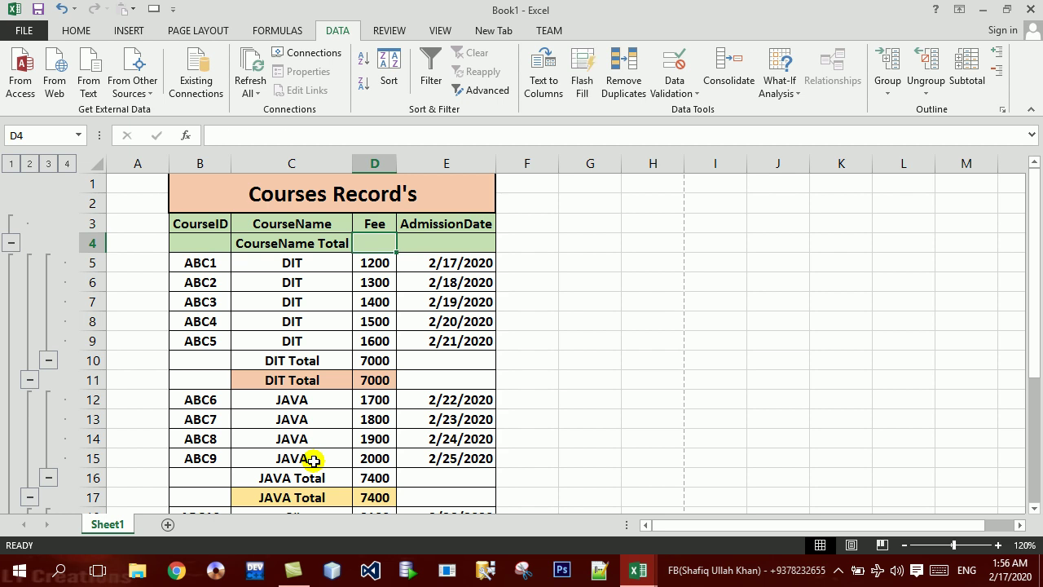
pyautogui.press('Down')
pyautogui.press('Down')
pyautogui.press('Down')
pyautogui.press('Down')
pyautogui.press('Down')
pyautogui.press('Down')
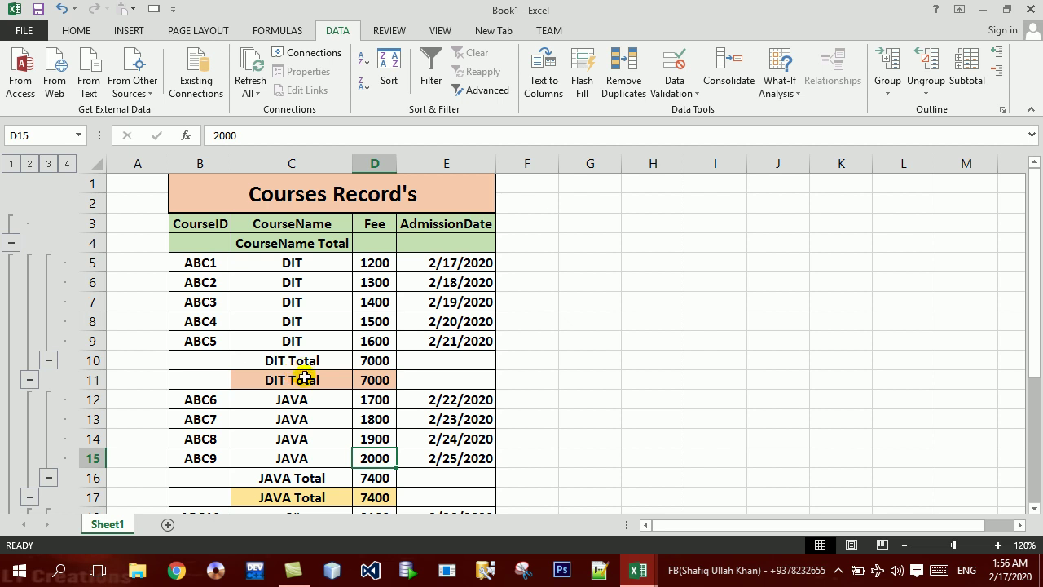
pyautogui.hotkey('ctrl', 'z')
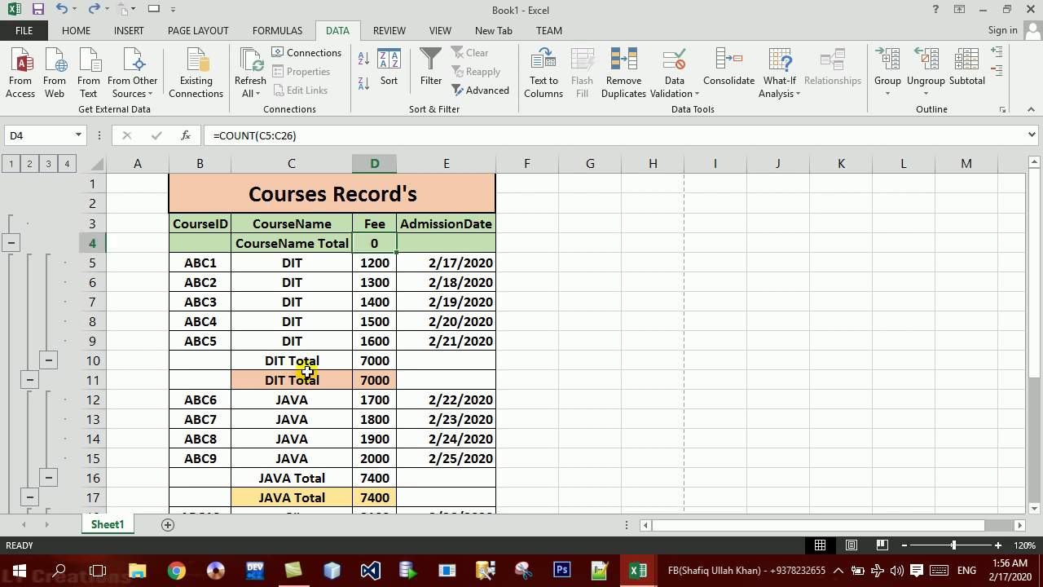
pyautogui.hotkey('ctrl', 'z')
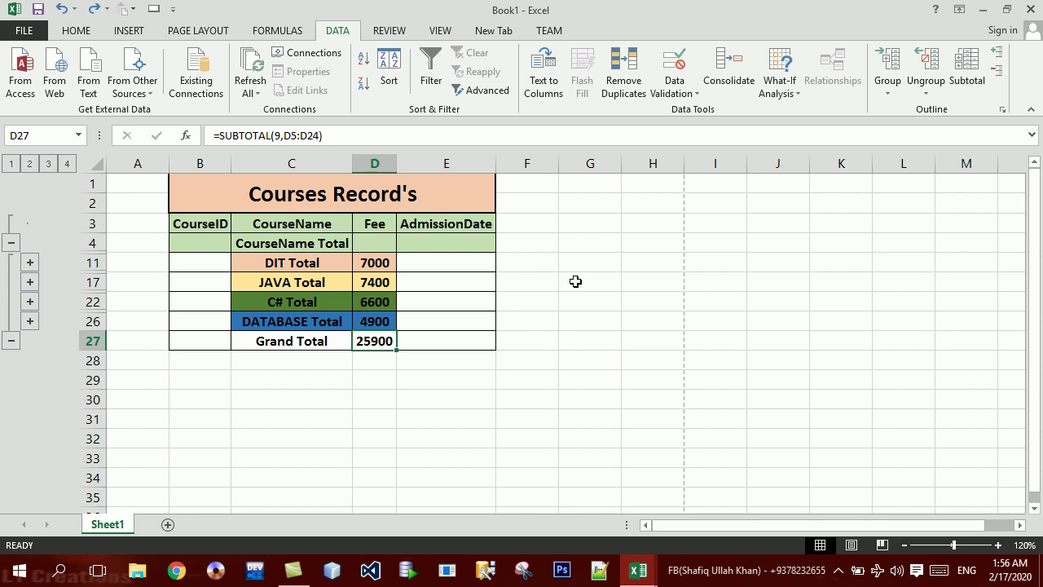
pyautogui.click(575, 282)
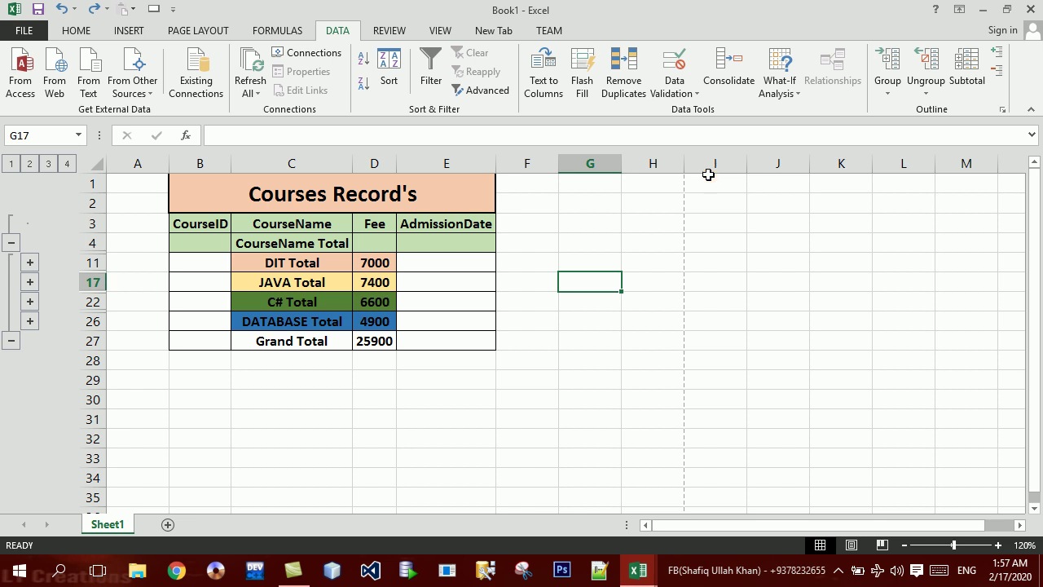
# Close the empty What-If Scenario Manager list and switch to the Book12 workbook
pyautogui.click(708, 178)
pyautogui.press('Left')
pyautogui.press('Home')
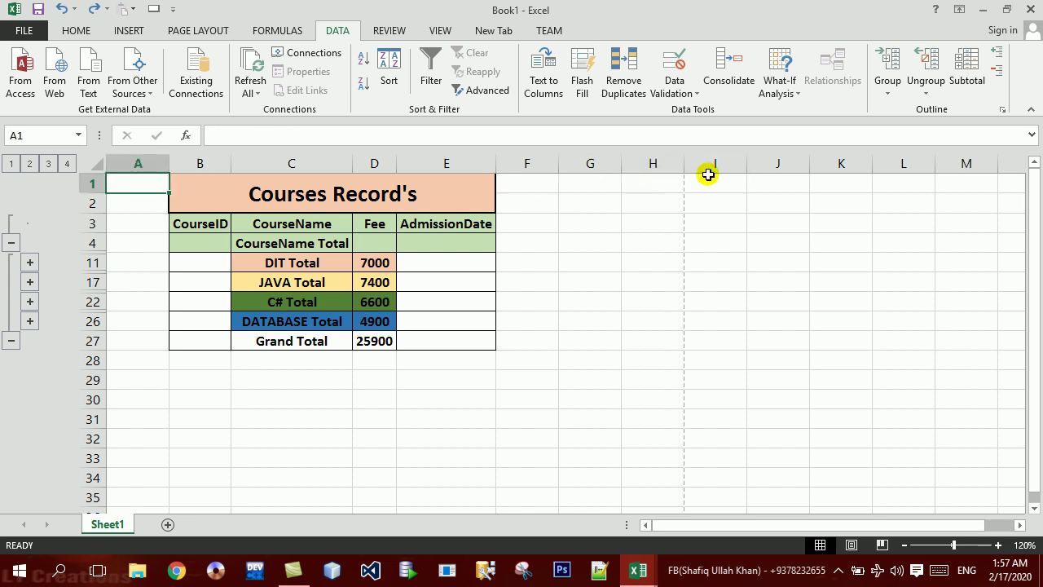
pyautogui.press('Right')
pyautogui.press('Right')
pyautogui.press('Down')
pyautogui.click(780, 86)
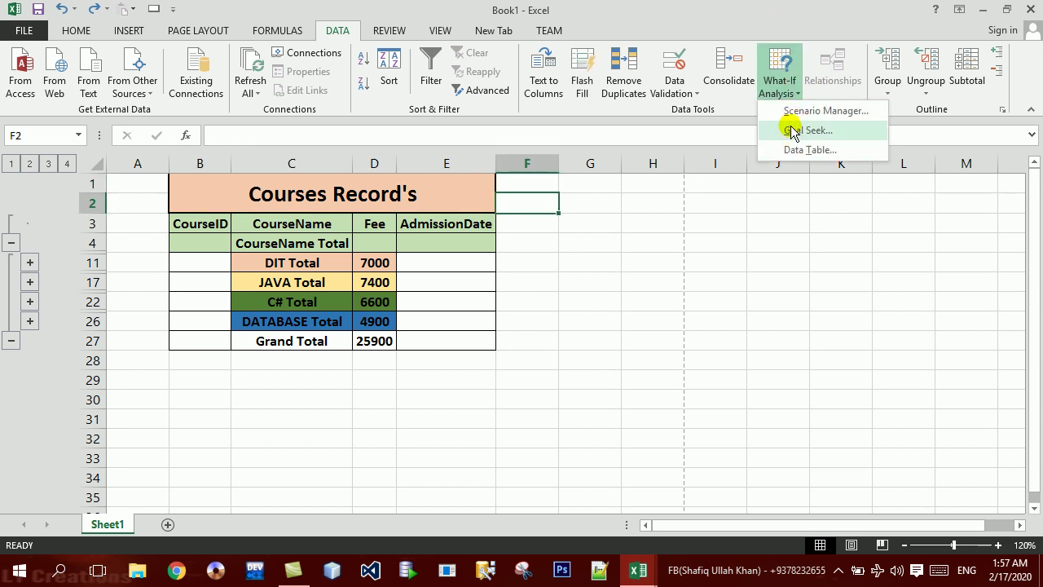
pyautogui.click(787, 112)
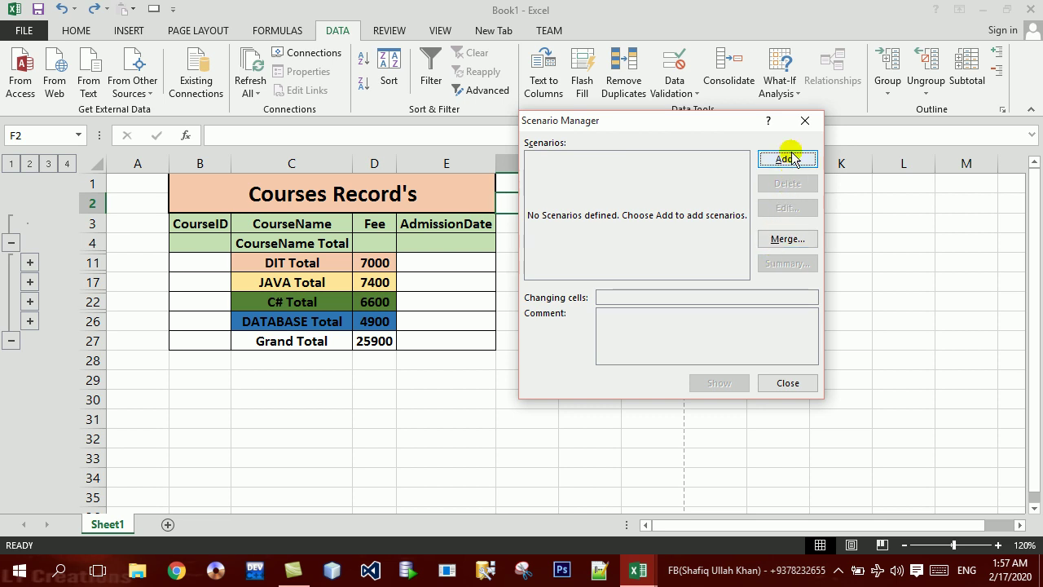
pyautogui.click(803, 120)
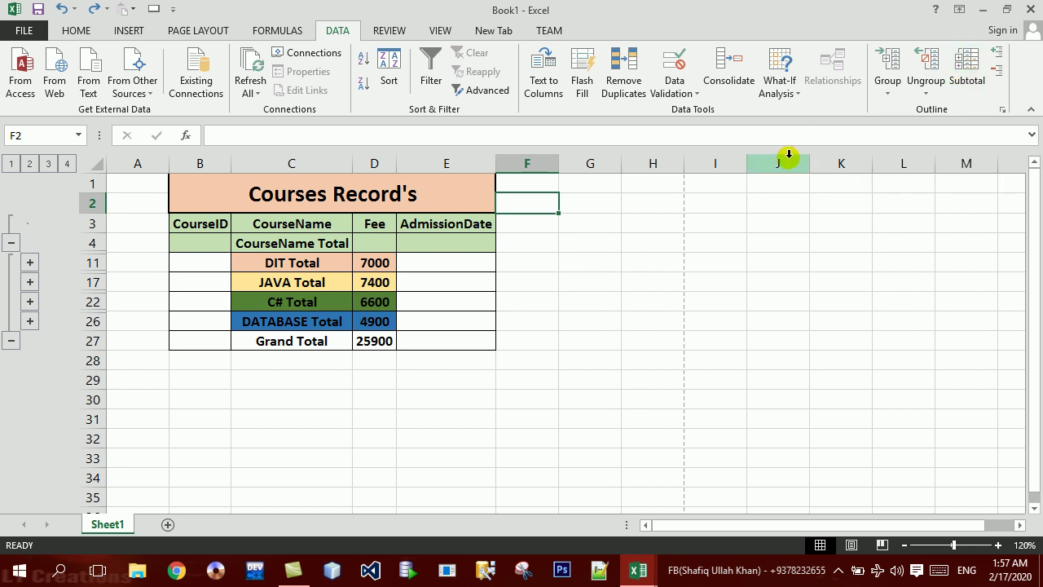
pyautogui.click(713, 245)
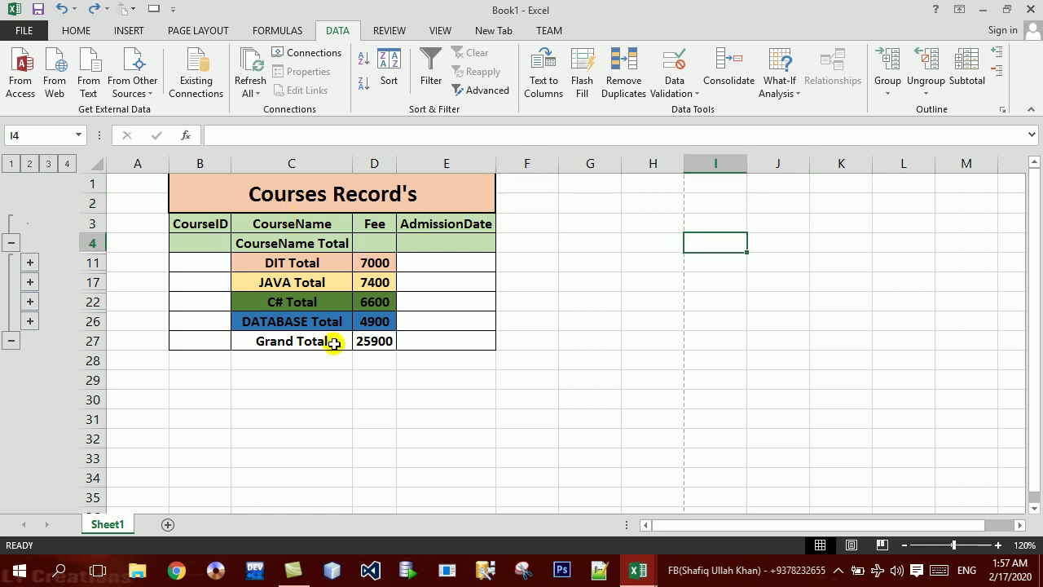
pyautogui.hotkey('alt', 'Tab')
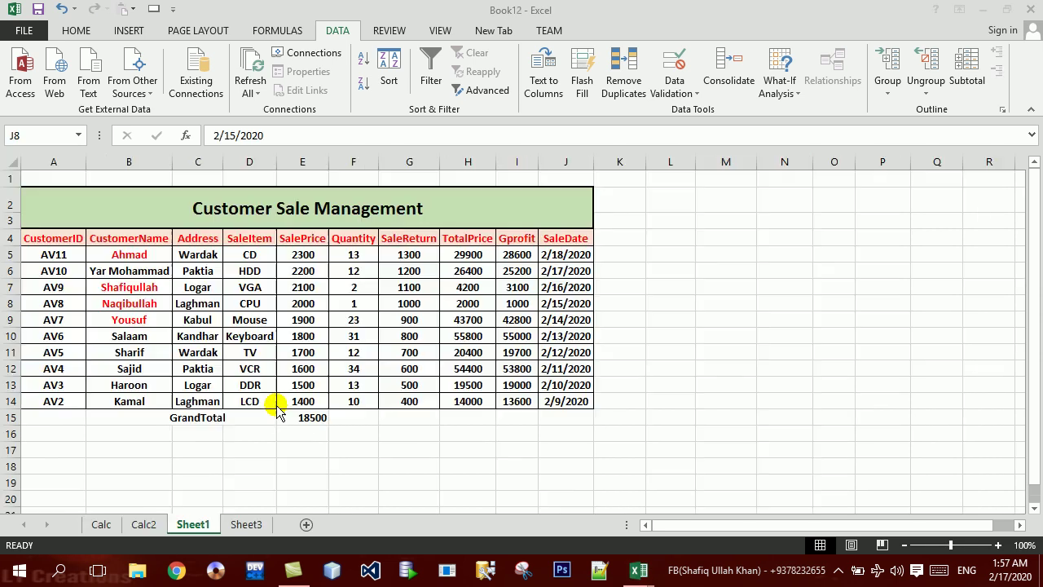
# Go through Sheet3 and Calc2 to the Calc sheet and browse its sale and salary tables
pyautogui.click(183, 319)
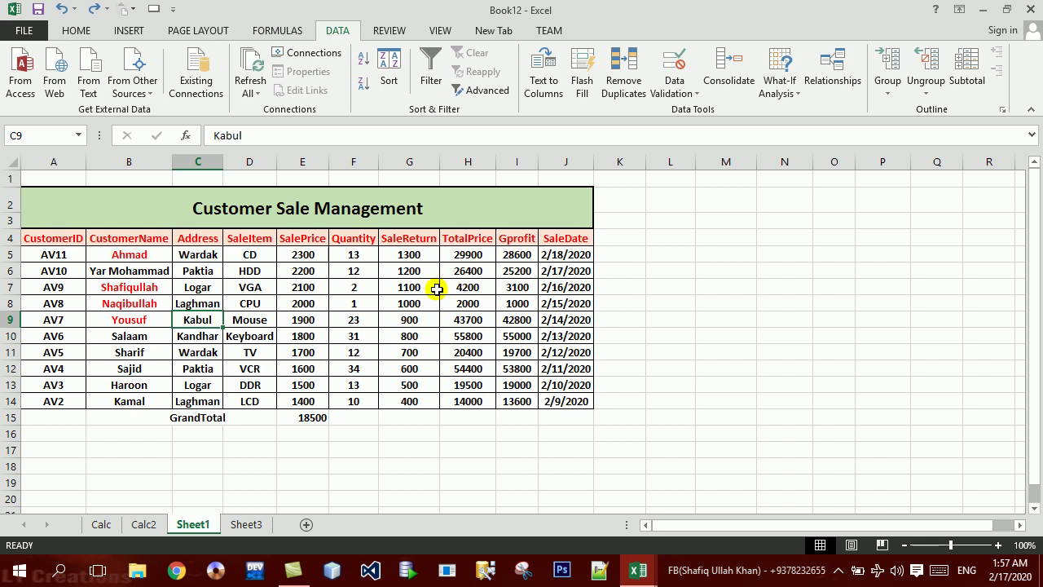
pyautogui.click(244, 521)
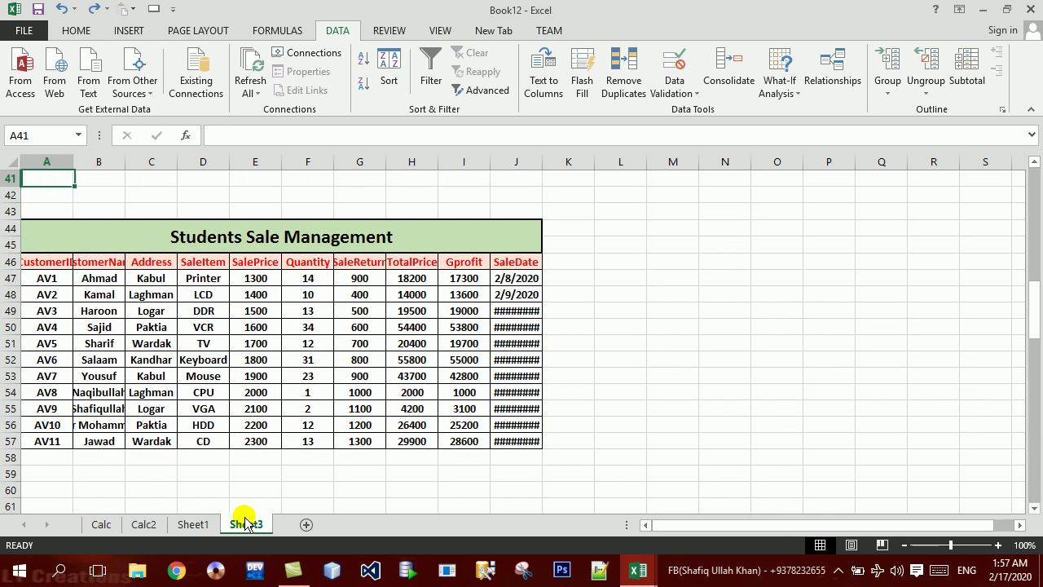
pyautogui.click(143, 524)
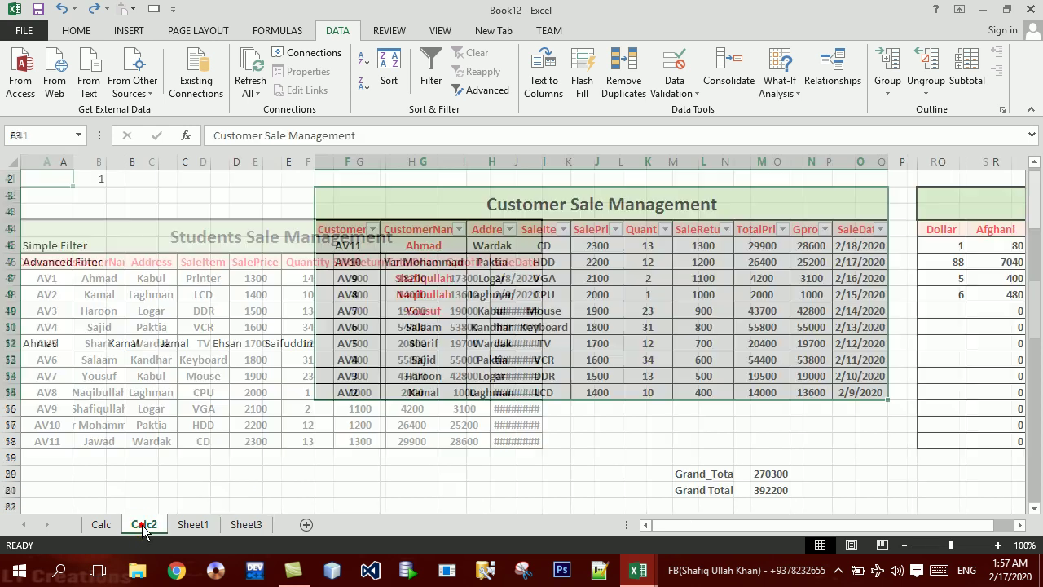
pyautogui.click(102, 524)
pyautogui.press('Right')
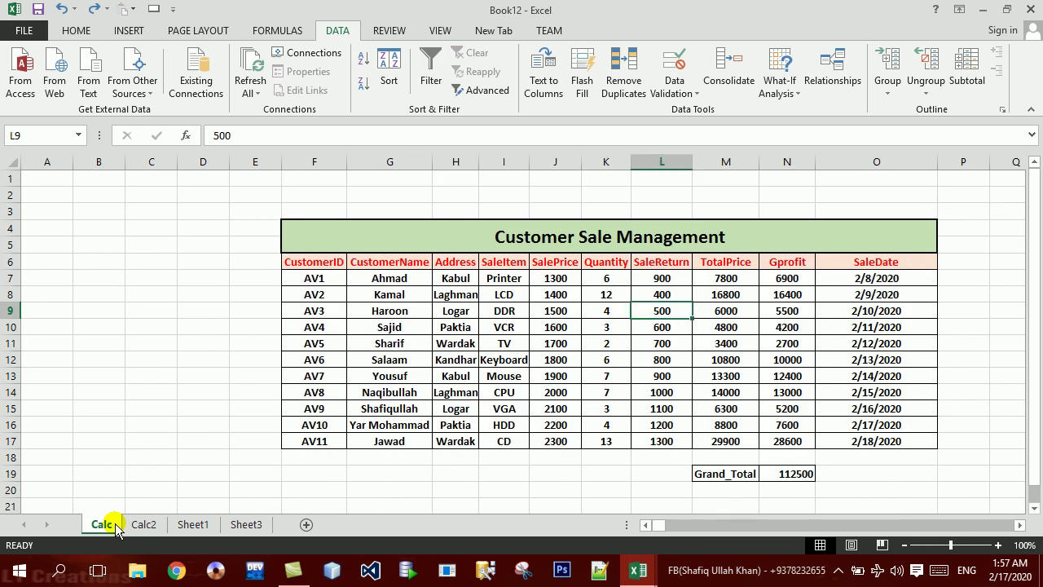
pyautogui.press('Right')
pyautogui.press('Right')
pyautogui.press('Right')
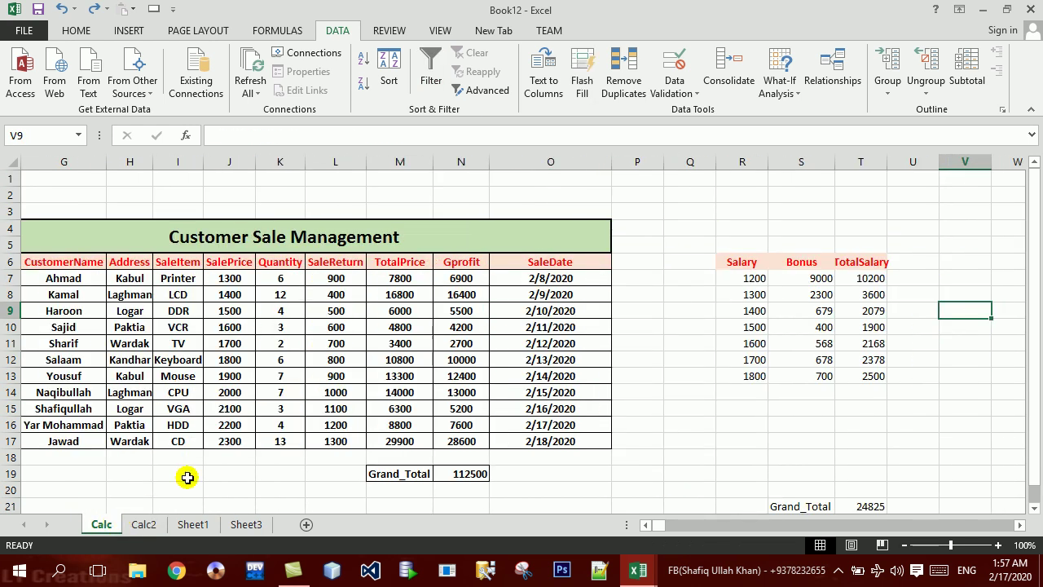
pyautogui.press('Right')
pyautogui.press('Right')
pyautogui.press('Right')
pyautogui.press('Right')
pyautogui.press('Right')
pyautogui.press('Right')
pyautogui.press('Left')
pyautogui.press('Left')
pyautogui.press('Left')
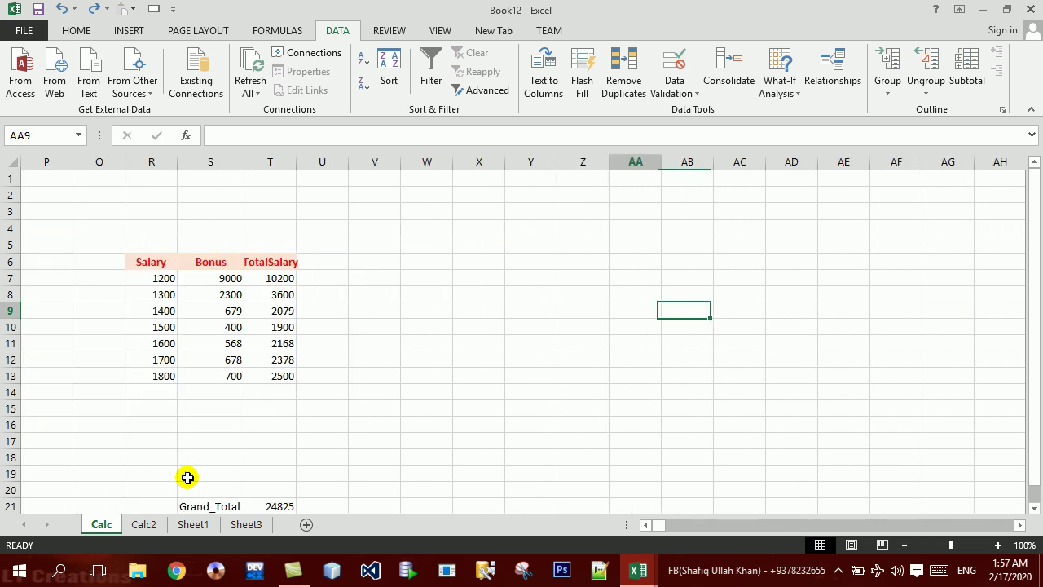
pyautogui.press('Left')
pyautogui.press('Left')
pyautogui.press('Left')
pyautogui.press('Down')
pyautogui.press('Down')
pyautogui.press('Left')
pyautogui.press('Left')
pyautogui.press('Left')
pyautogui.press('Left')
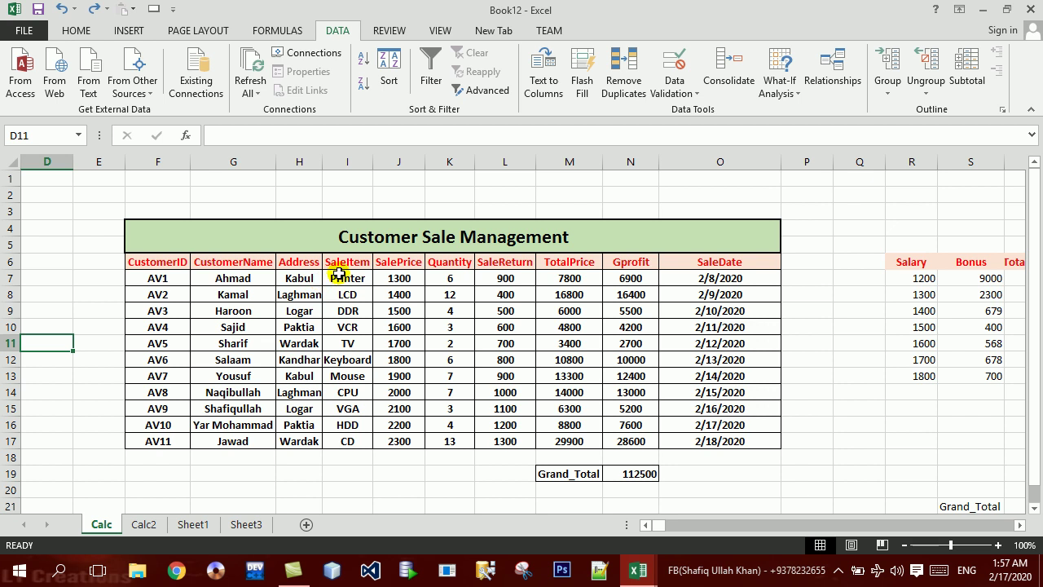
# Copy the SaleItem and SalePrice values I7:J17 into a new Sheet2 at D4:E14
pyautogui.moveTo(339, 277); pyautogui.dragTo(388, 433)
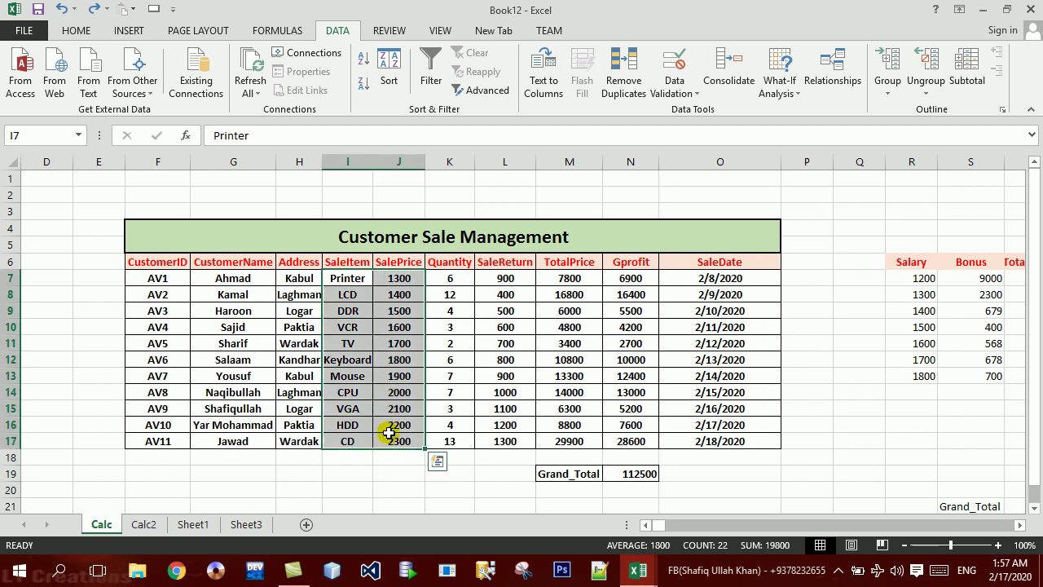
pyautogui.hotkey('ctrl', 'c')
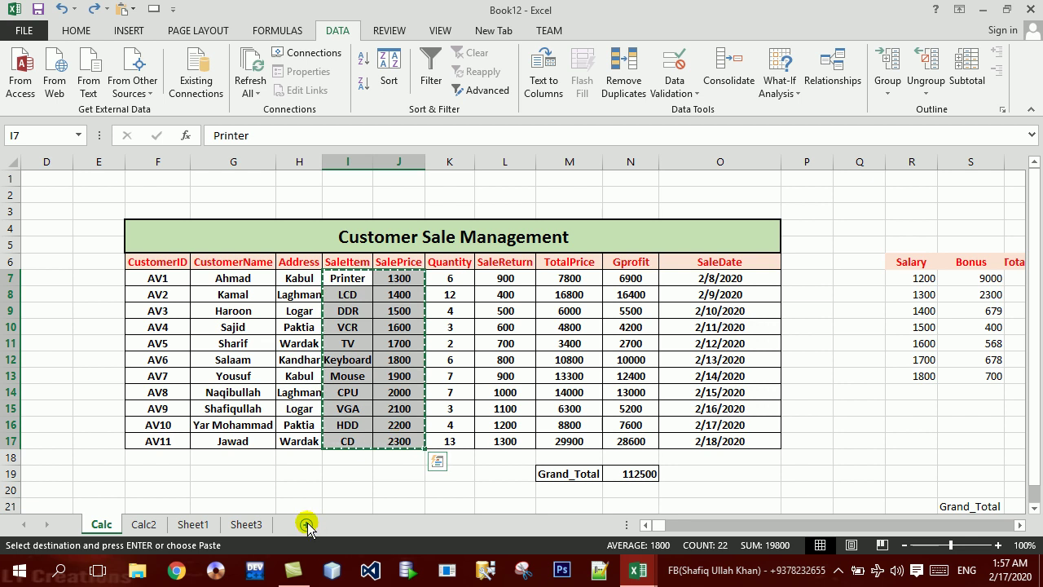
pyautogui.click(307, 524)
pyautogui.click(216, 230)
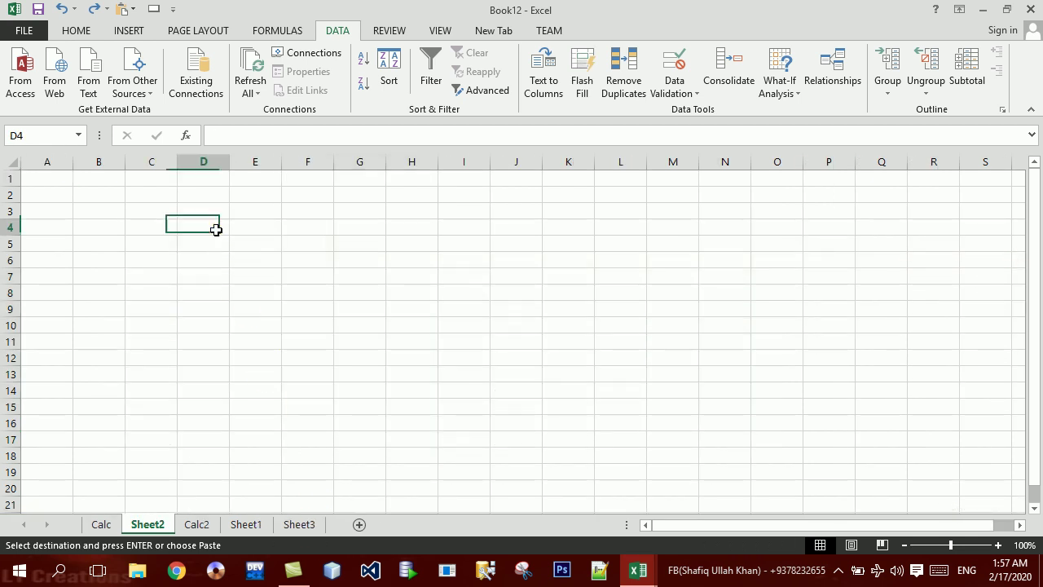
pyautogui.hotkey('ctrl', 'v')
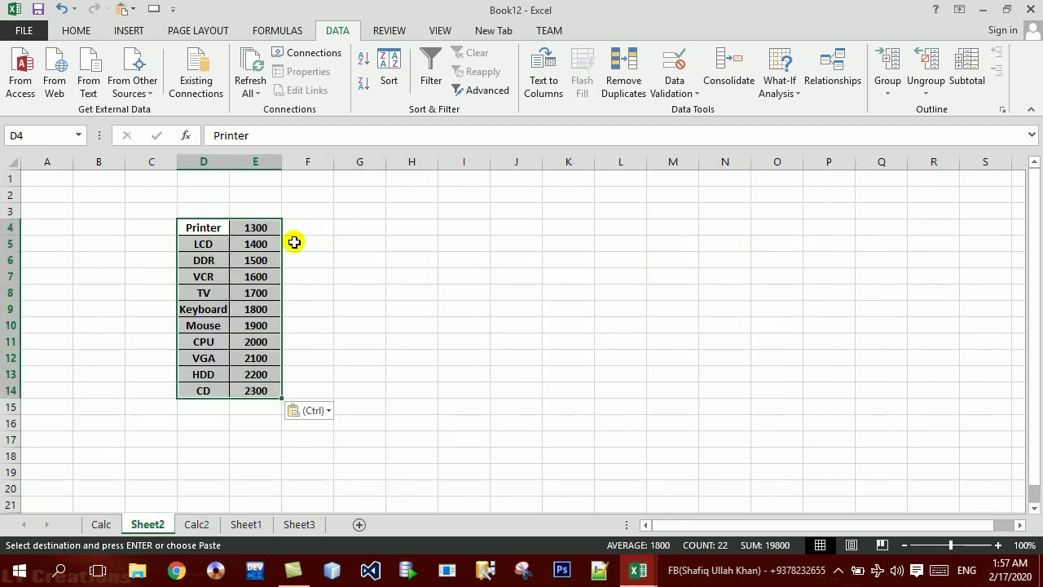
pyautogui.click(294, 242)
pyautogui.moveTo(220, 226); pyautogui.dragTo(262, 392)
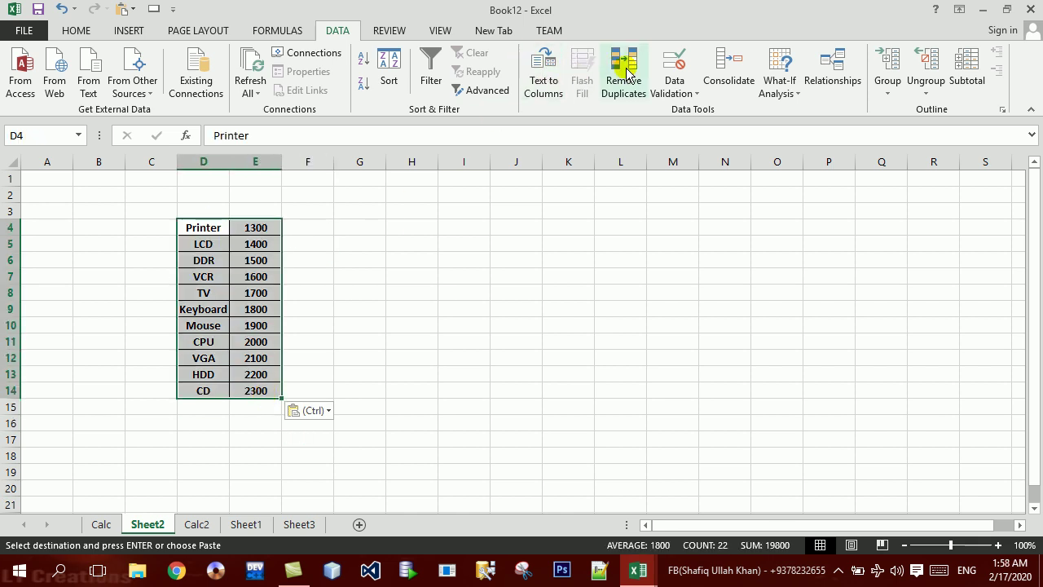
# Add an HP scenario in Scenario Manager with changing cells D4:E14 and current values
pyautogui.click(792, 85)
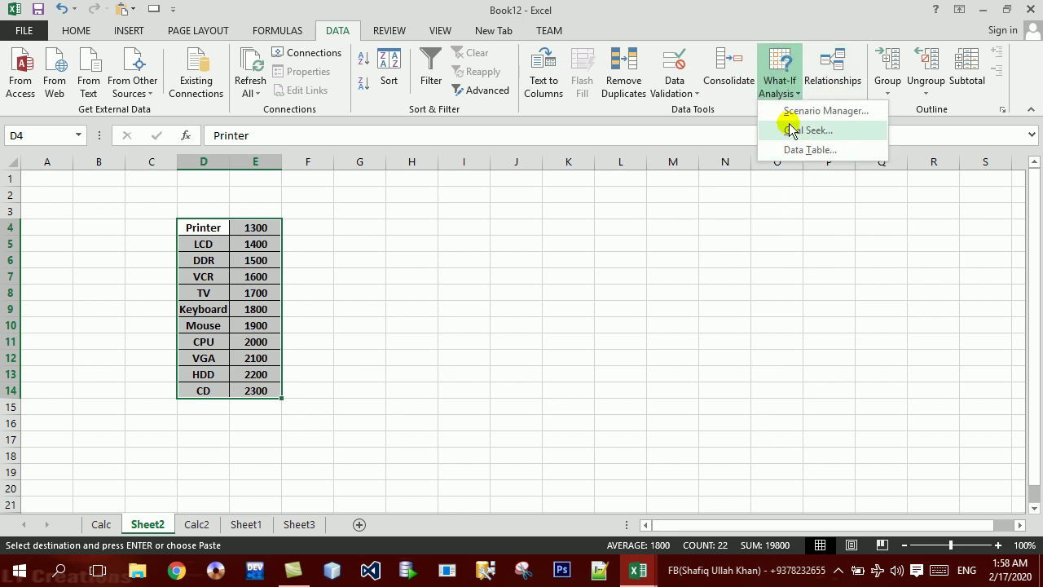
pyautogui.click(788, 107)
pyautogui.click(764, 160)
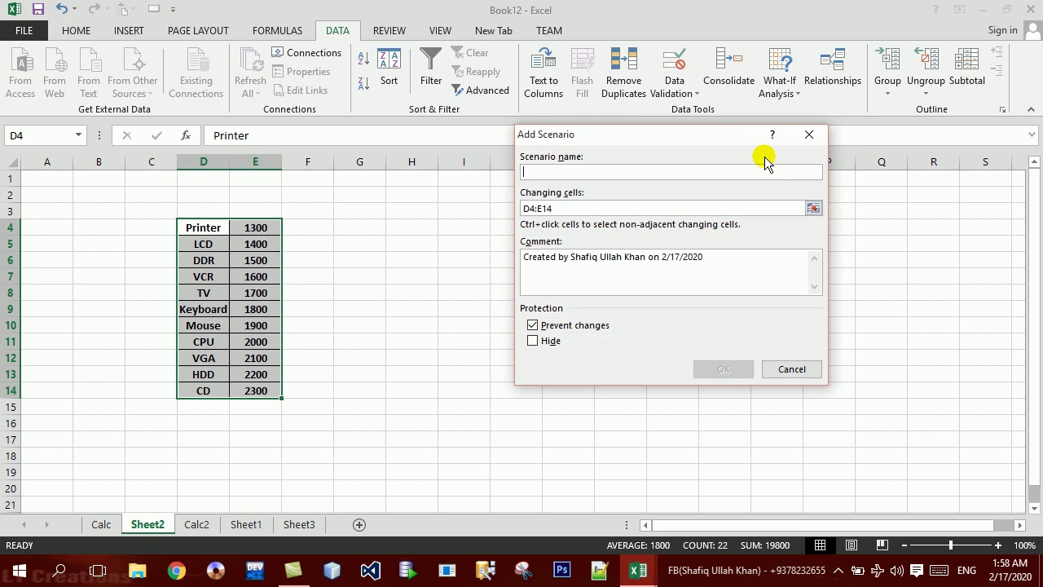
pyautogui.write('HP')
pyautogui.press('Return')
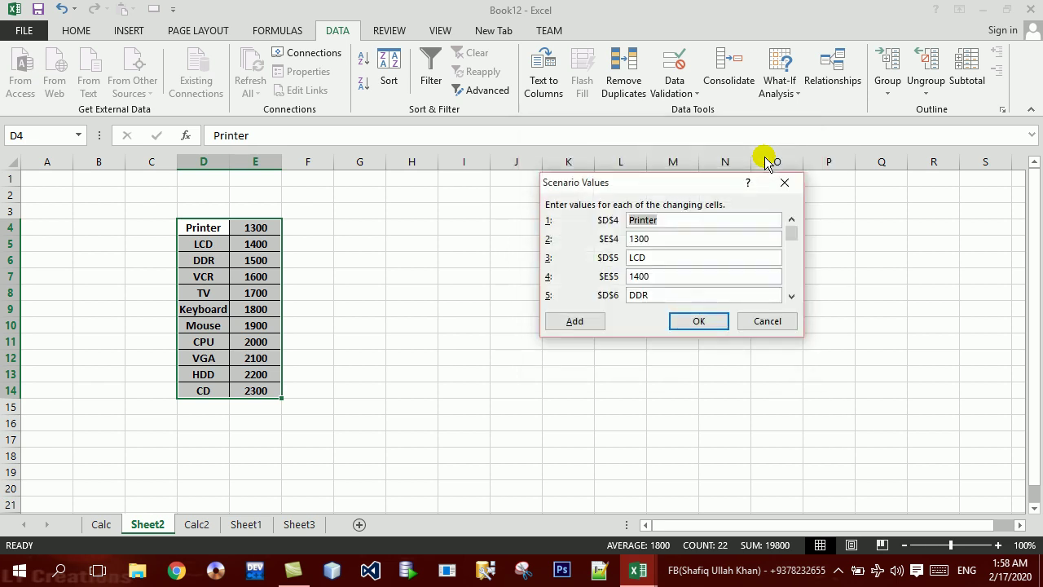
pyautogui.press('Return')
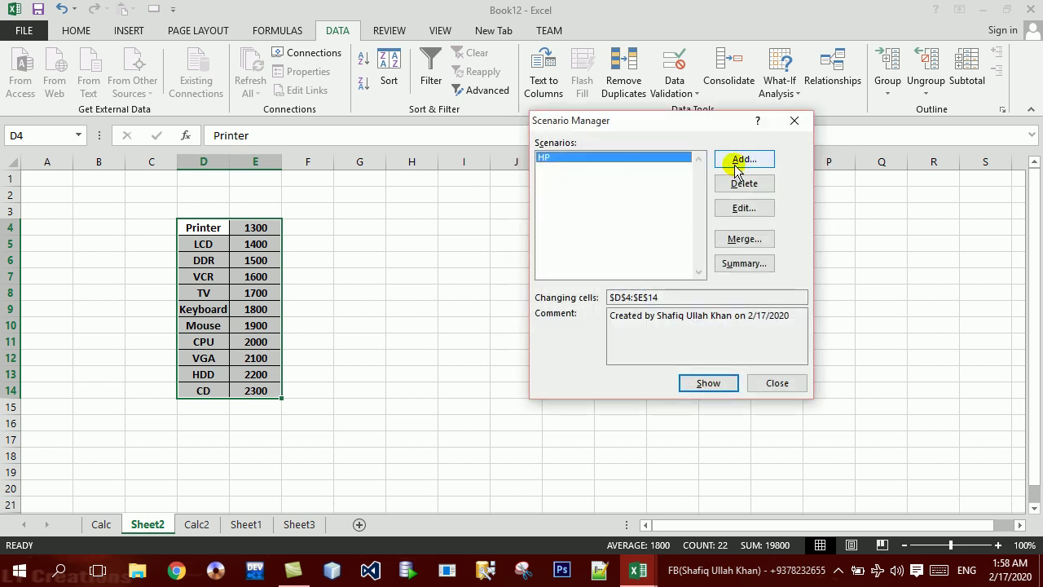
# Add a DEL scenario for D4:E14 keeping the current values
pyautogui.click(736, 166)
pyautogui.write('DDR')
pyautogui.press('Return')
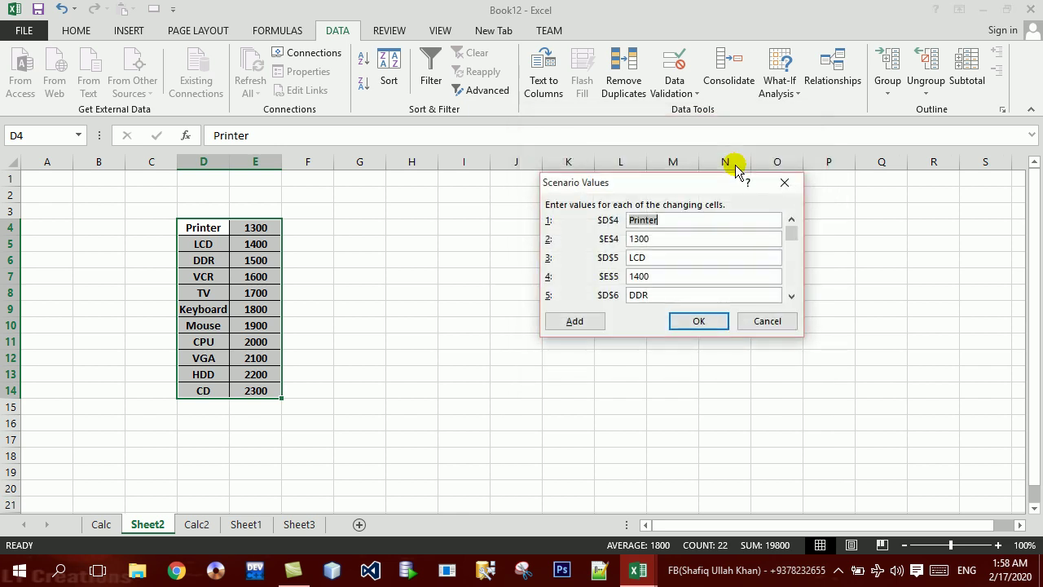
pyautogui.click(698, 321)
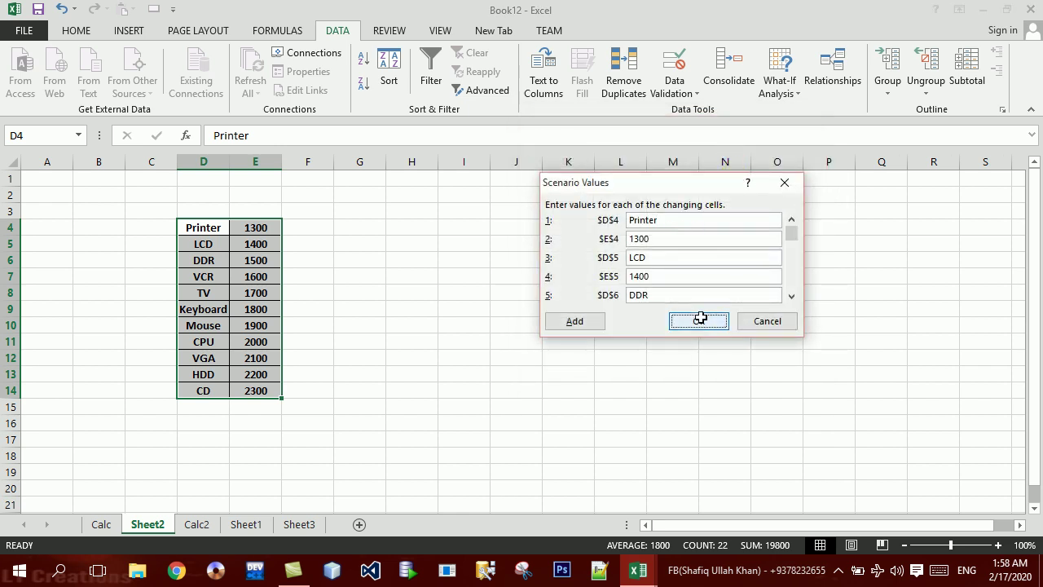
# Add a SONY scenario for D4:E14, cancel an extra scenario, and close Scenario Manager
pyautogui.click(735, 160)
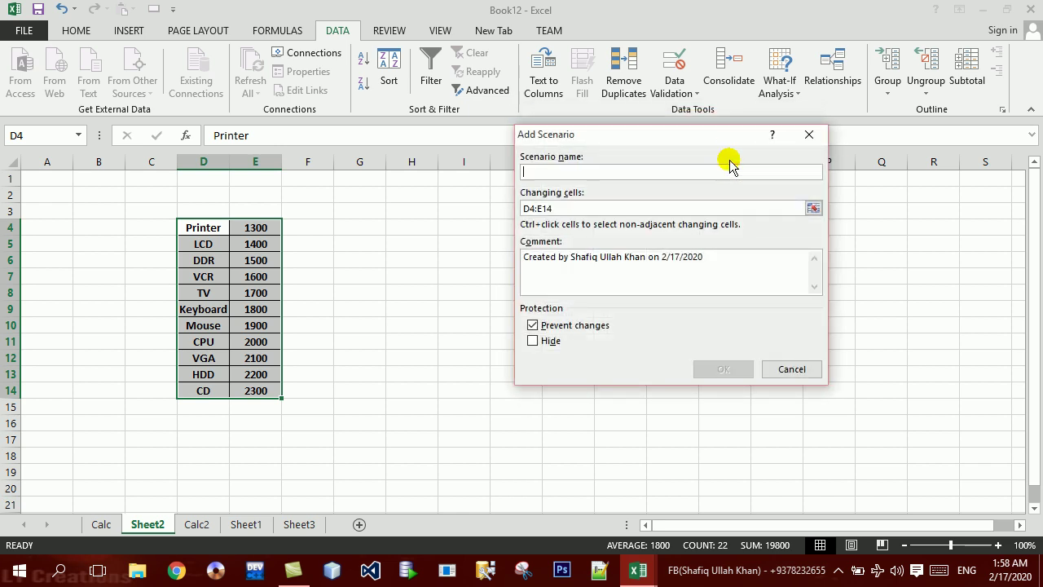
pyautogui.write('SONY')
pyautogui.press('Return')
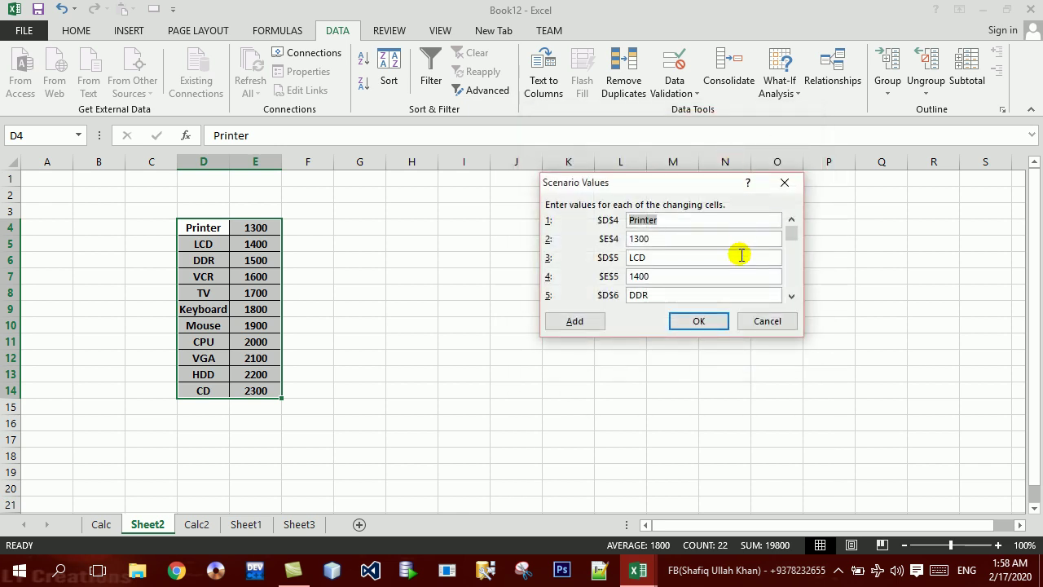
pyautogui.click(701, 322)
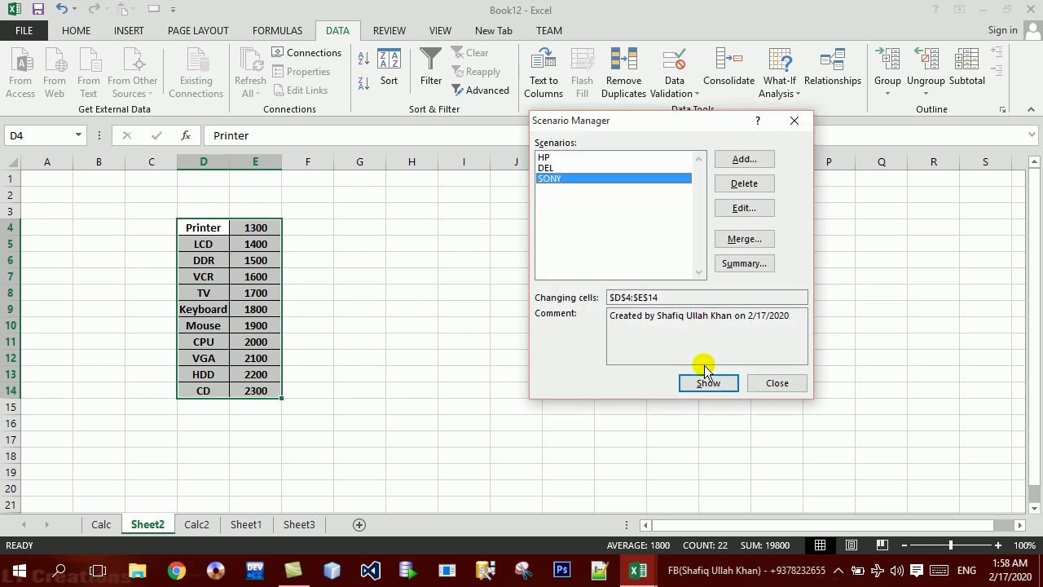
pyautogui.click(743, 160)
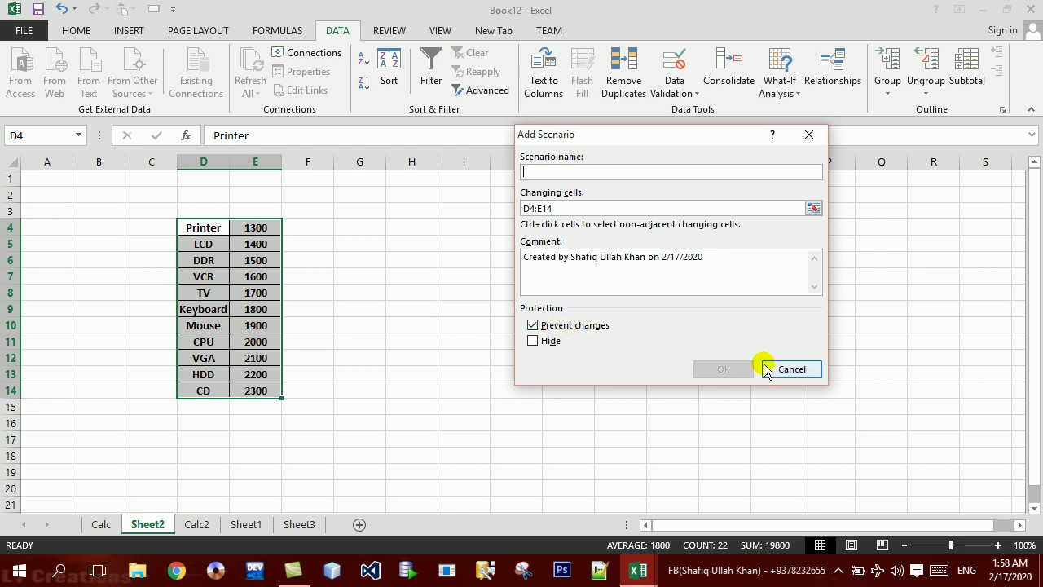
pyautogui.click(766, 369)
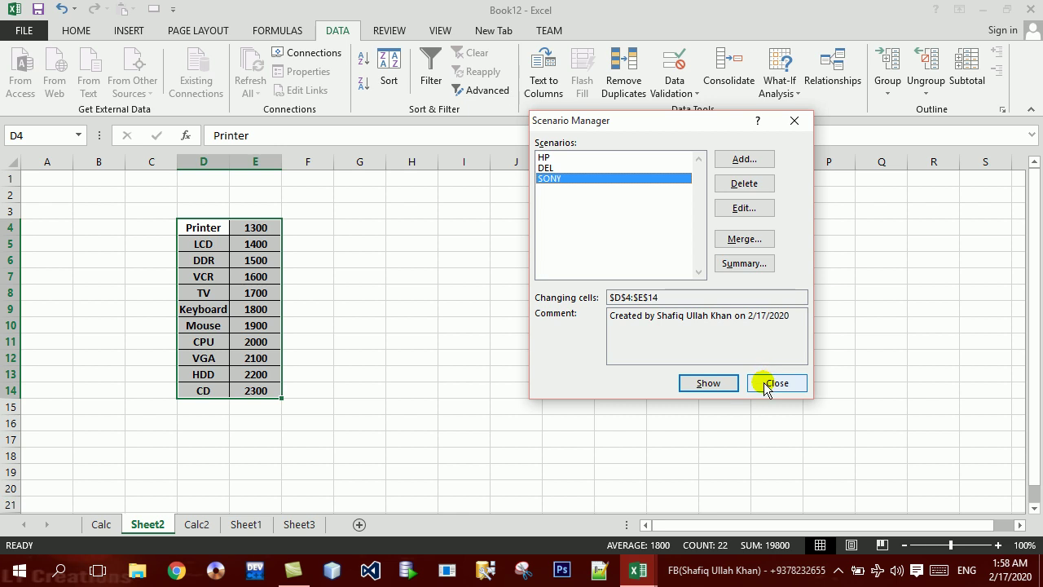
pyautogui.click(766, 383)
# Protect Sheet2 with a password and view the Data tab with its commands disabled
pyautogui.click(388, 30)
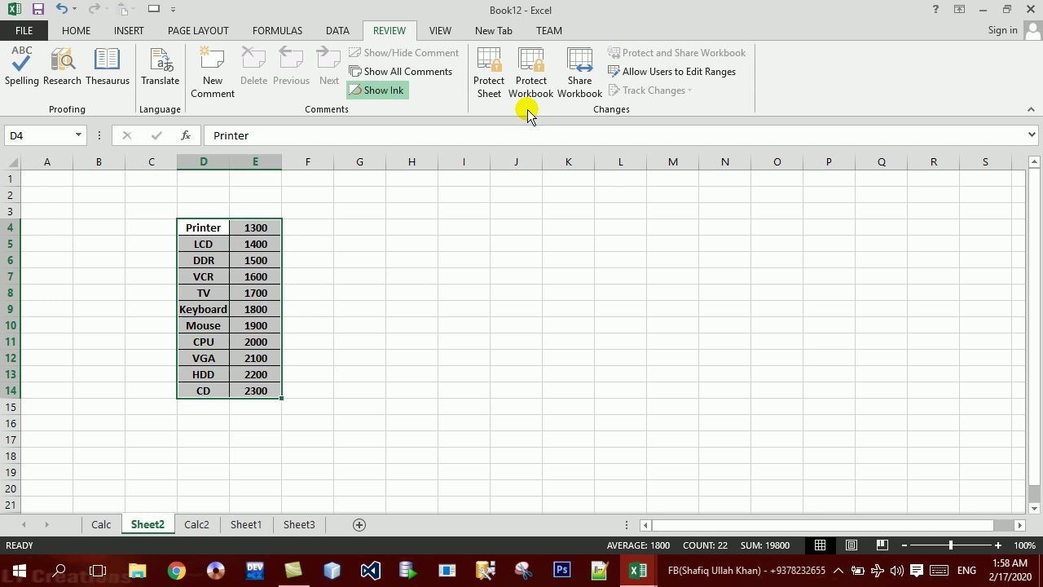
pyautogui.click(490, 79)
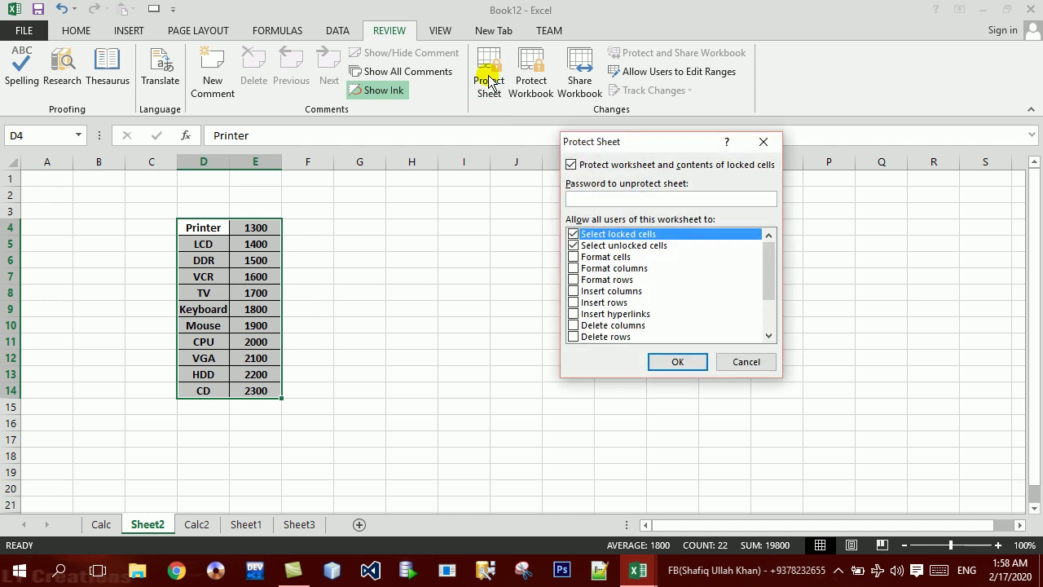
pyautogui.press('Return')
pyautogui.write('1')
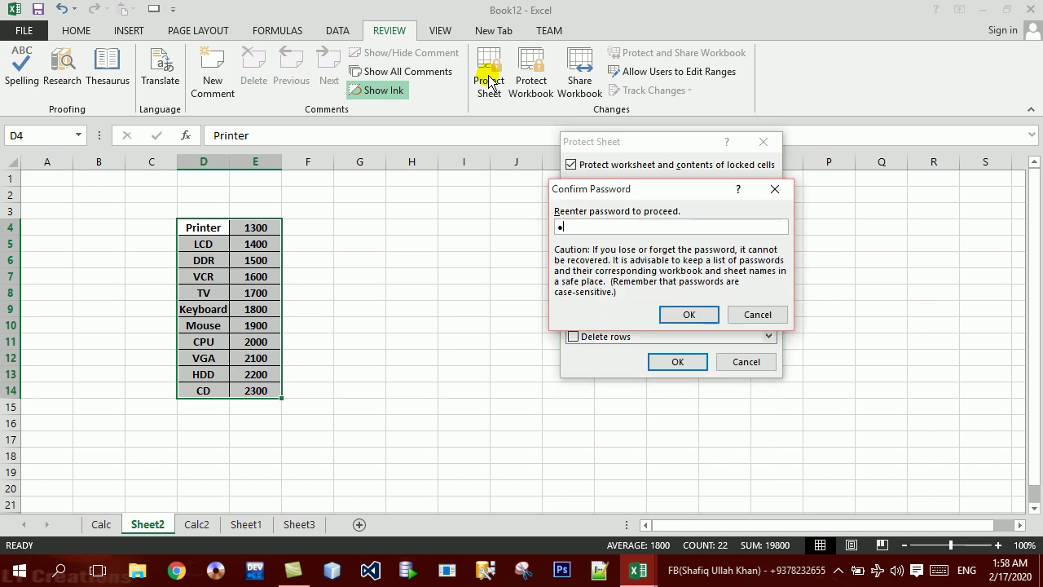
pyautogui.press('Return')
pyautogui.click(326, 31)
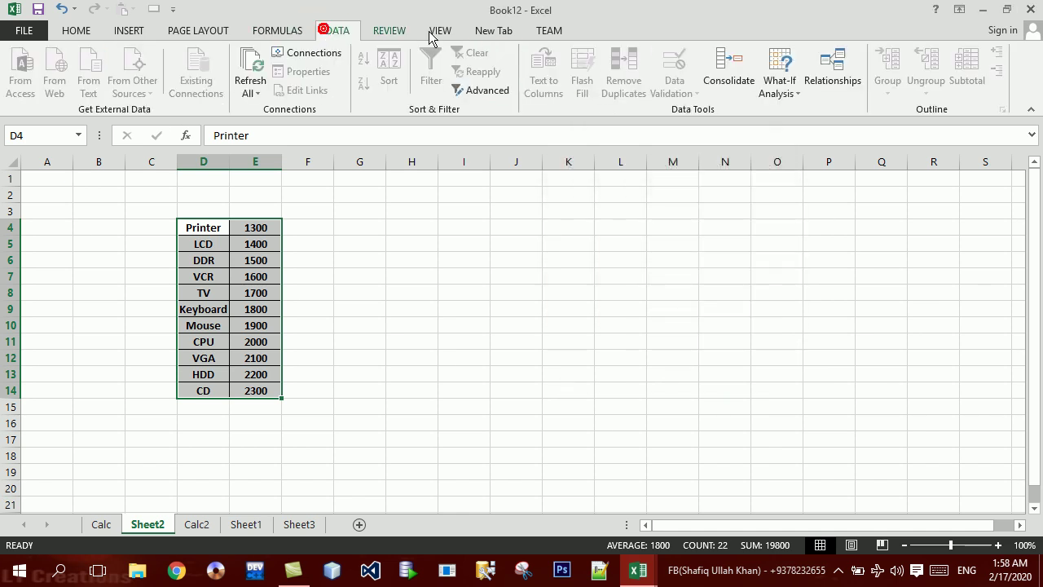
pyautogui.click(775, 84)
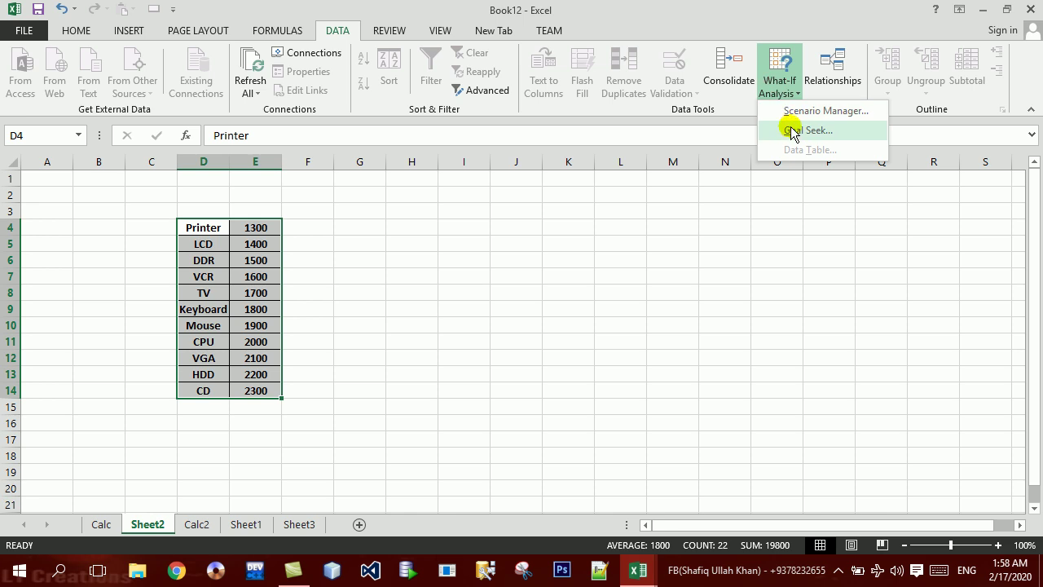
pyautogui.click(792, 113)
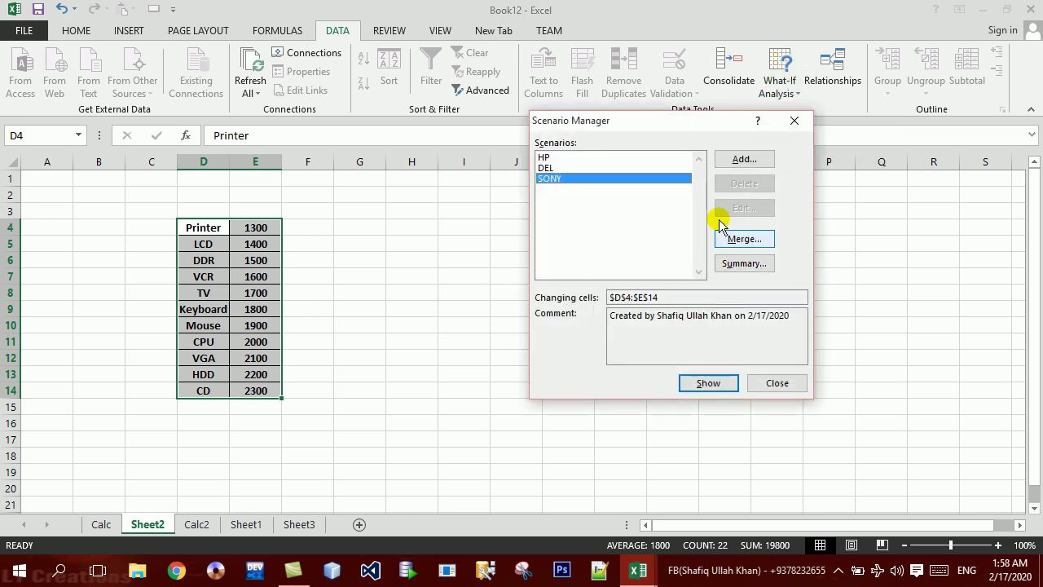
pyautogui.click(736, 160)
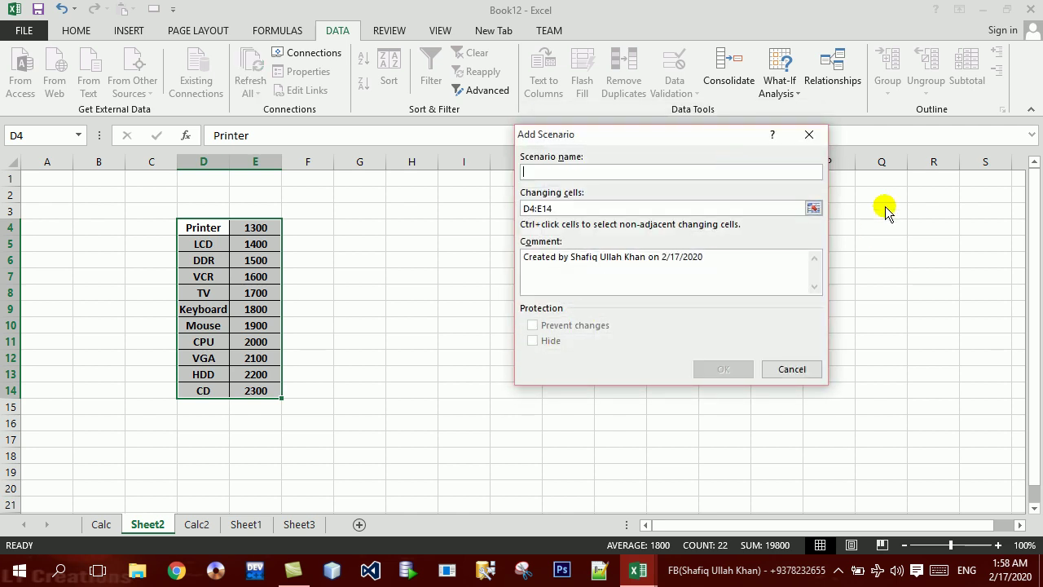
pyautogui.click(810, 134)
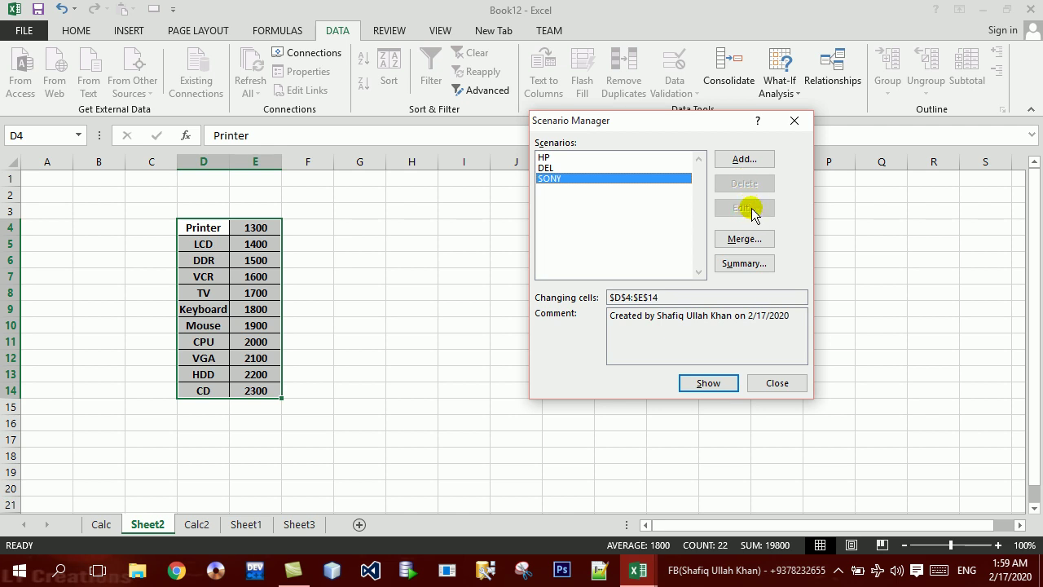
pyautogui.click(795, 125)
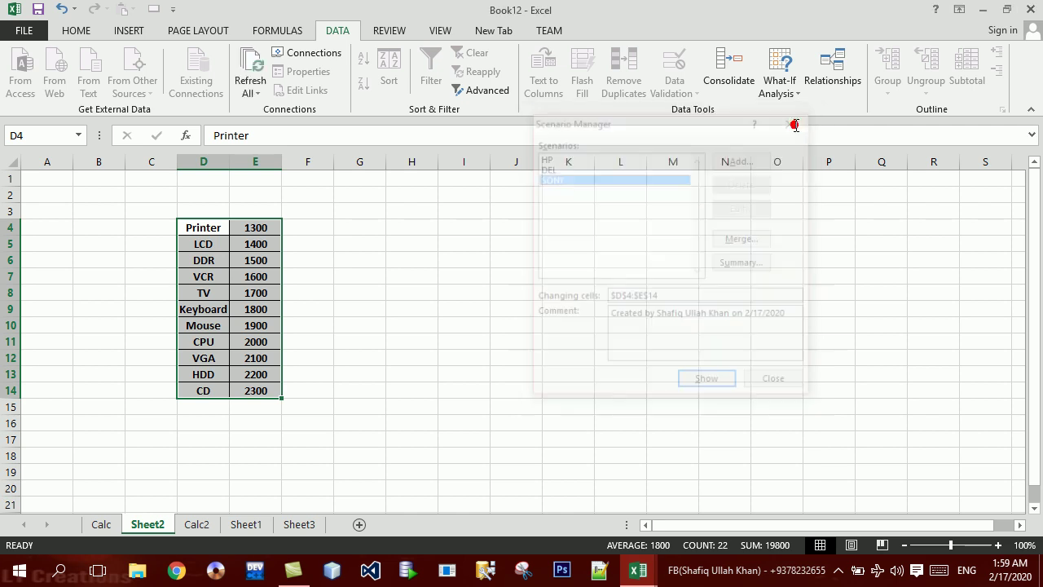
pyautogui.click(388, 31)
# Remove the protection from Sheet2
pyautogui.click(491, 68)
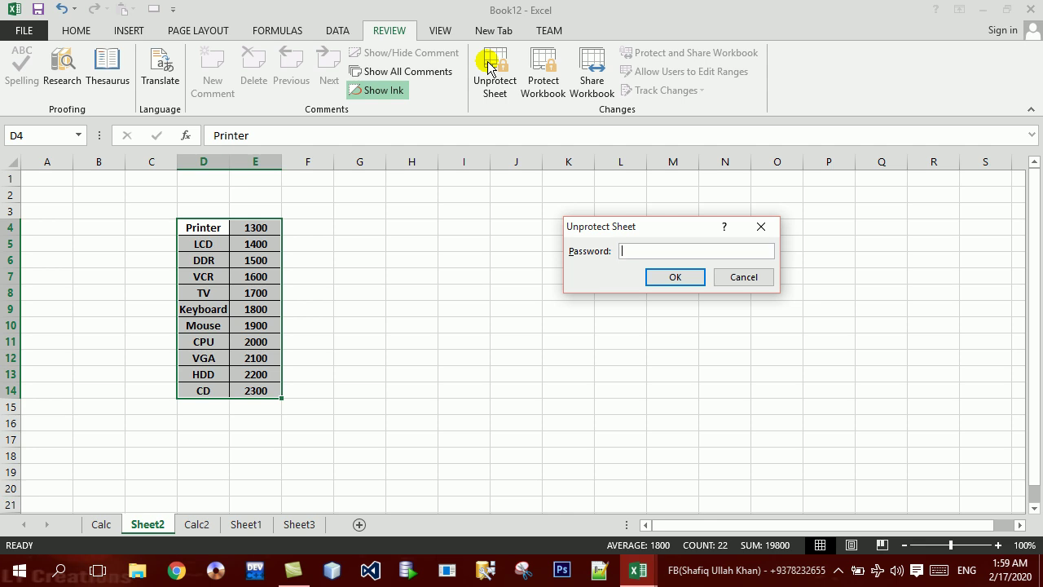
pyautogui.press('Return')
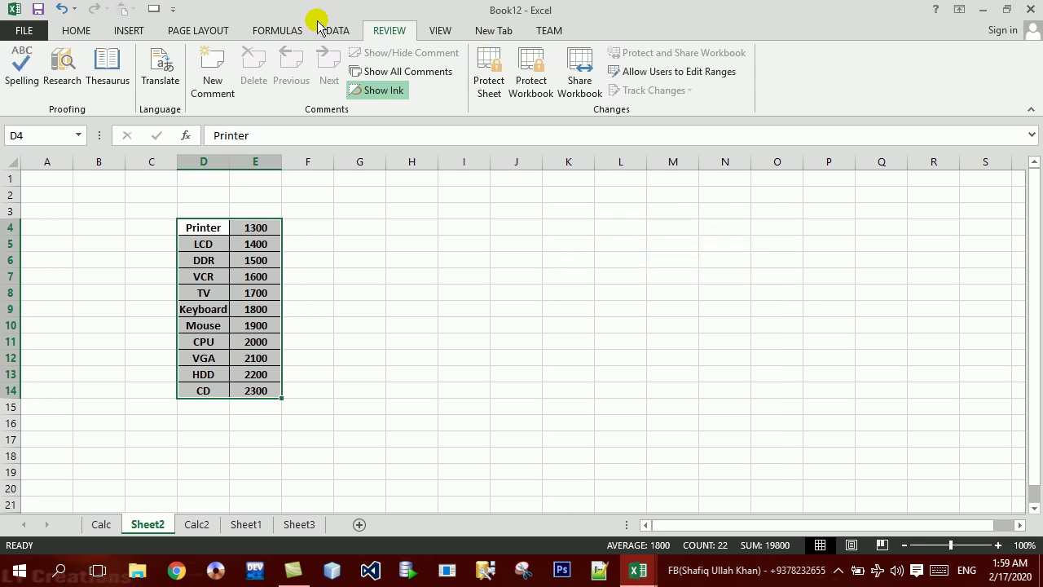
pyautogui.click(326, 29)
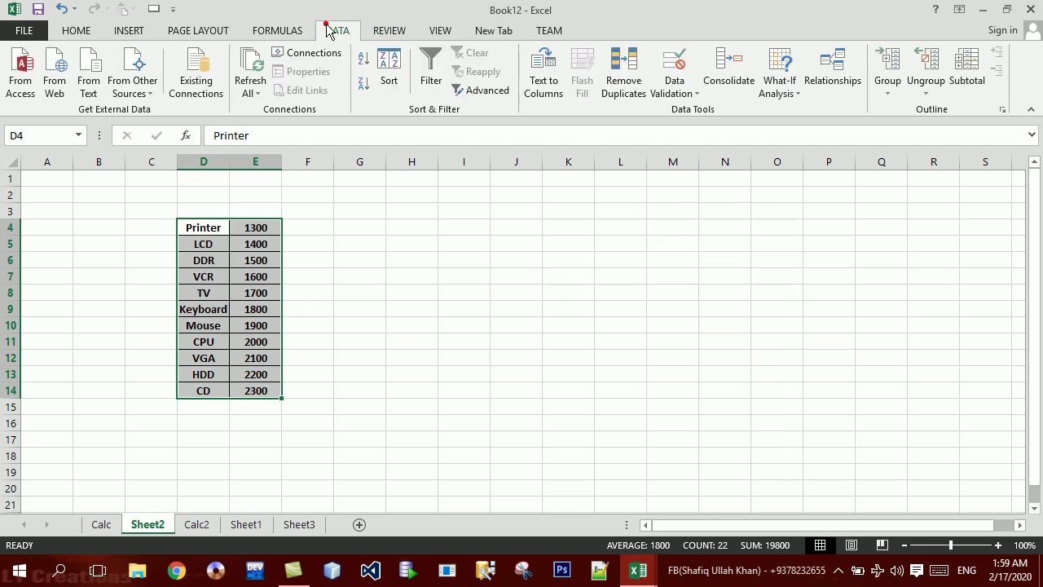
# Add a SAMSUNG scenario on D4:E14 with unchanged values, then close Scenario Manager
pyautogui.click(777, 88)
pyautogui.click(784, 111)
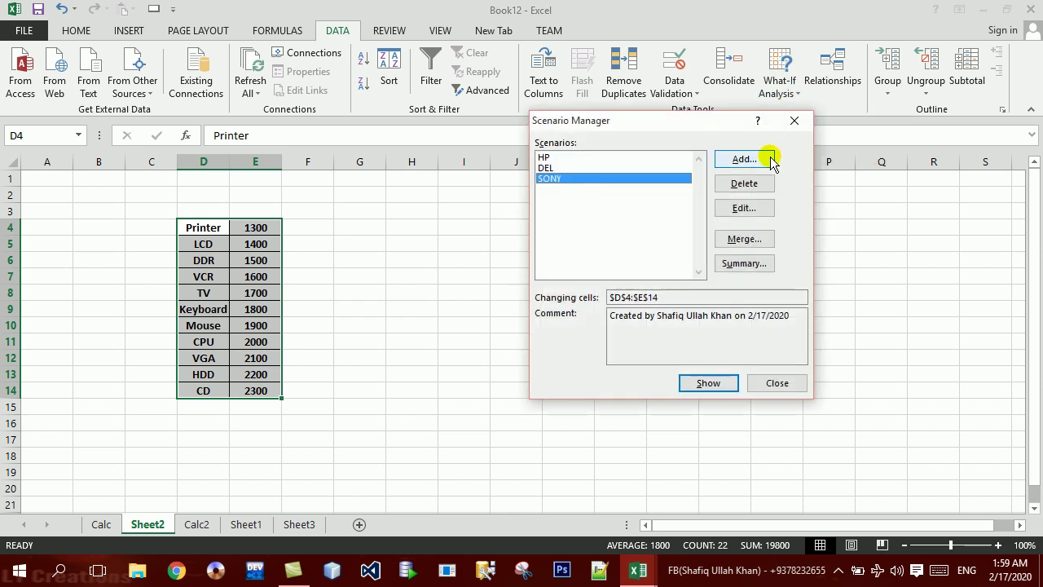
pyautogui.click(757, 161)
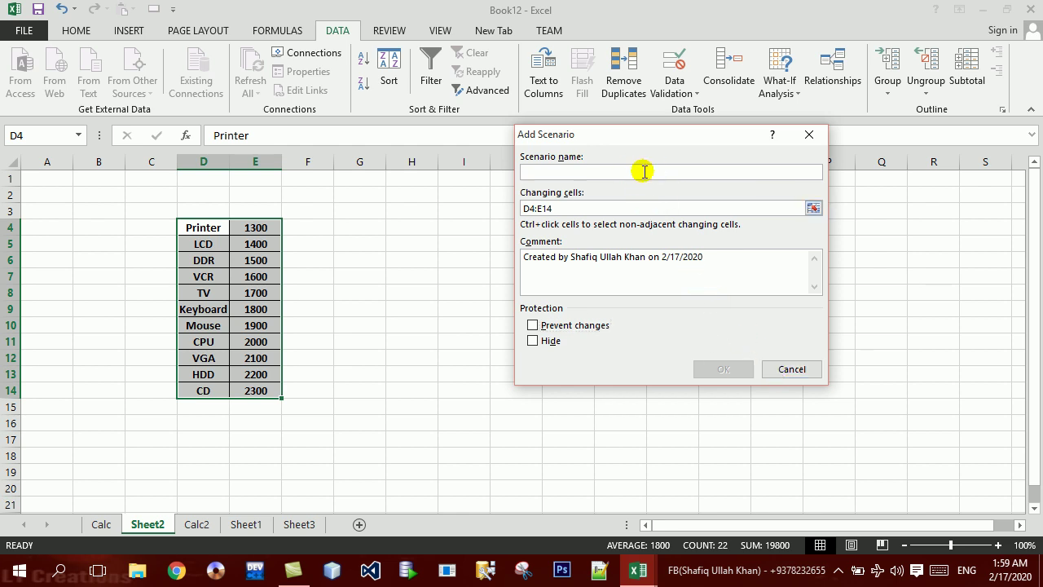
pyautogui.write('SAMSUNG')
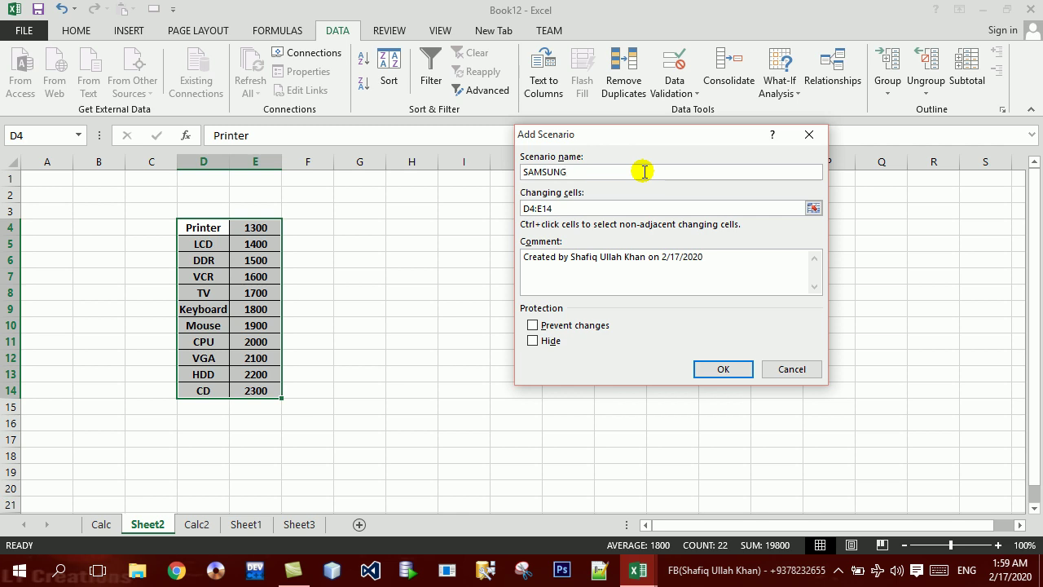
pyautogui.press('Return')
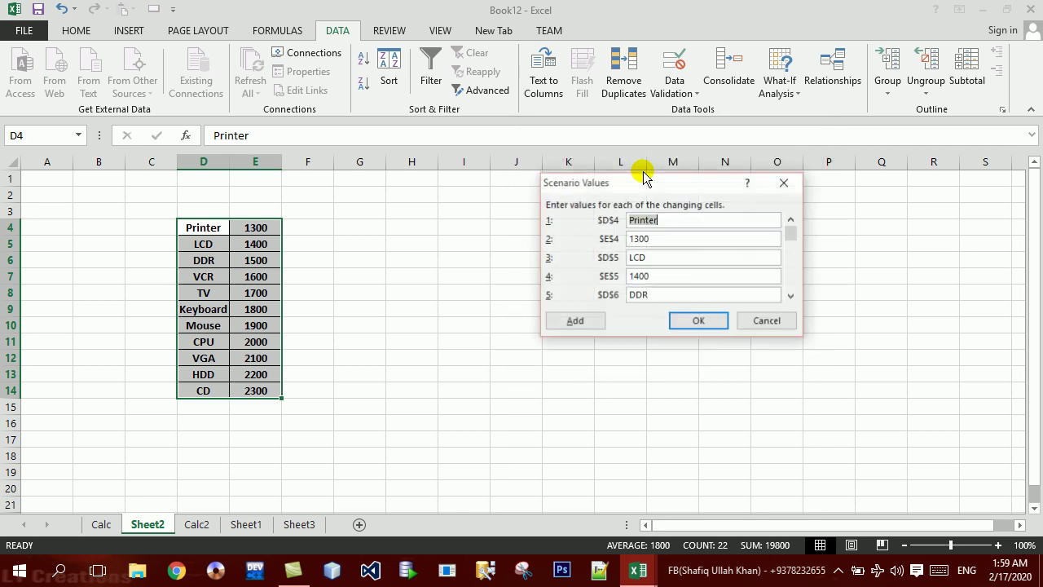
pyautogui.click(706, 321)
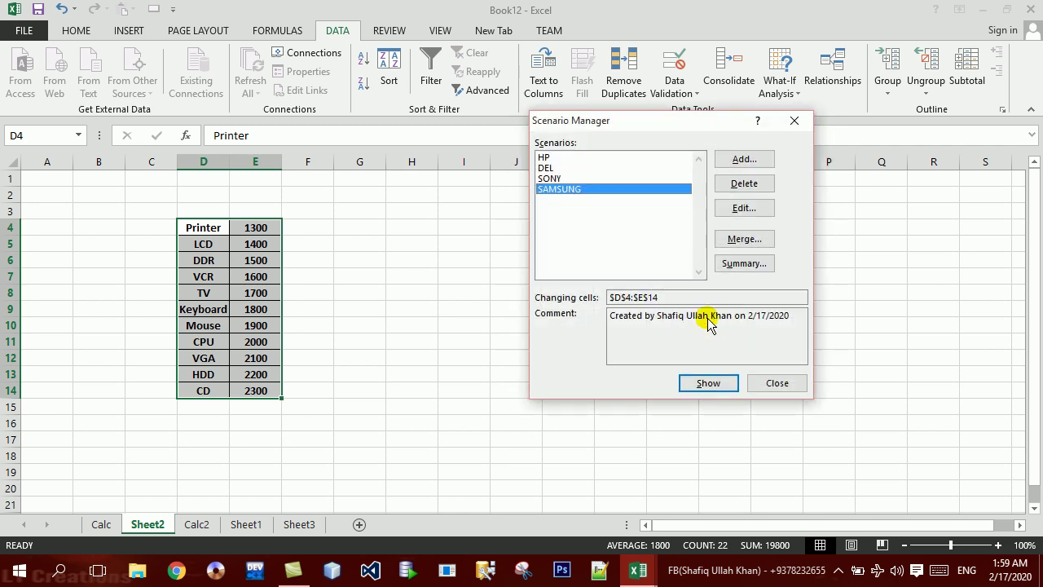
pyautogui.click(766, 383)
# Protect Sheet2 again with the default protection settings
pyautogui.click(389, 30)
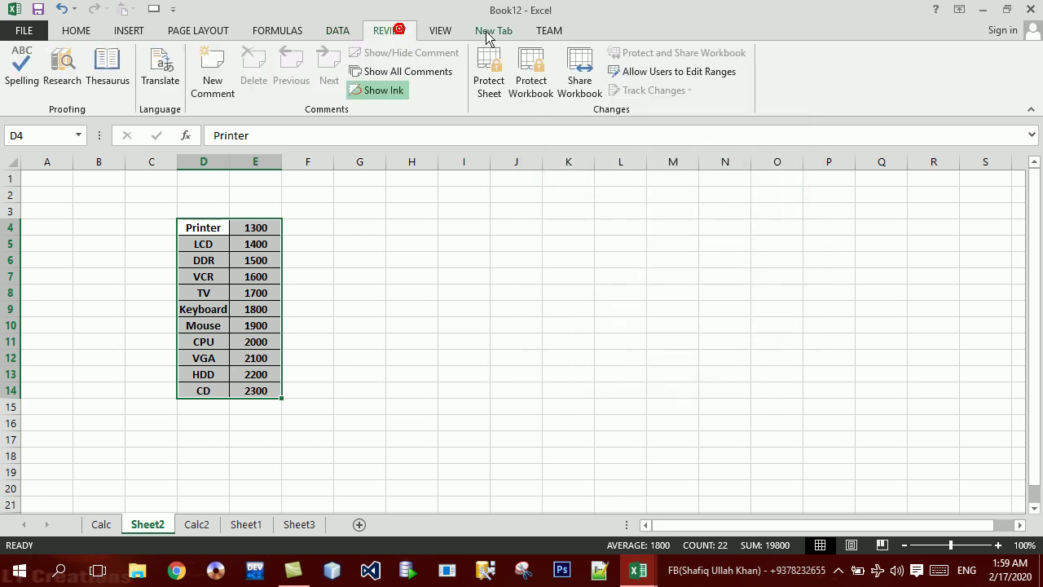
pyautogui.click(491, 80)
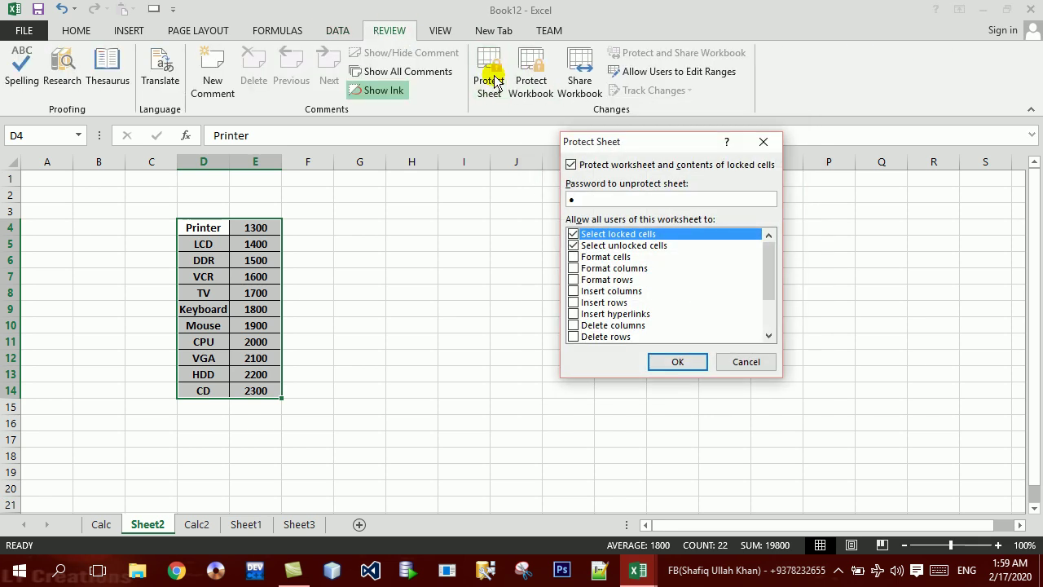
pyautogui.press('Return')
# Reopen Scenario Manager to check that HP, DEL, SONY and SAMSUNG remain, without adding a scenario
pyautogui.click(338, 30)
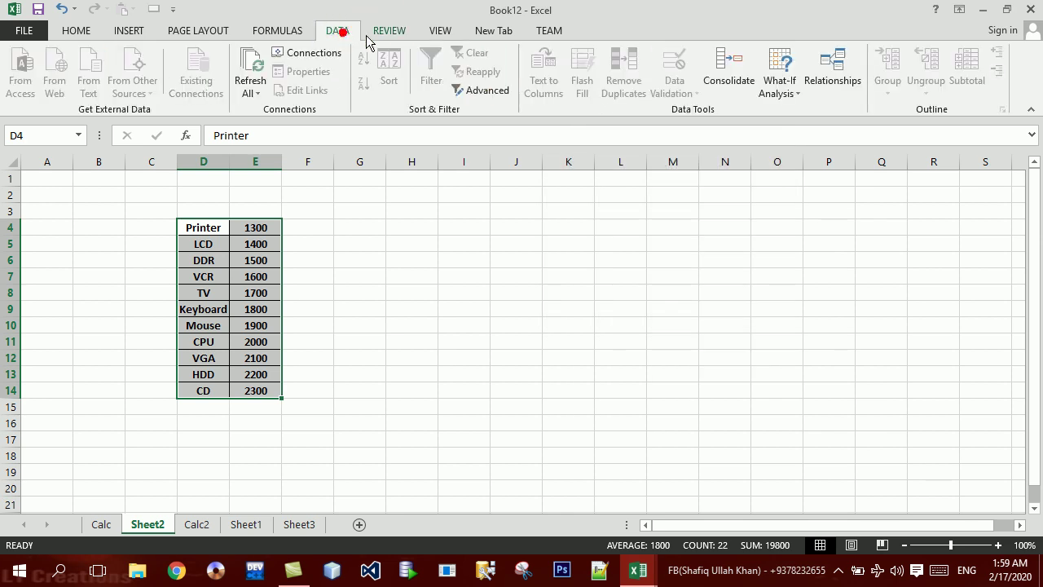
pyautogui.click(778, 85)
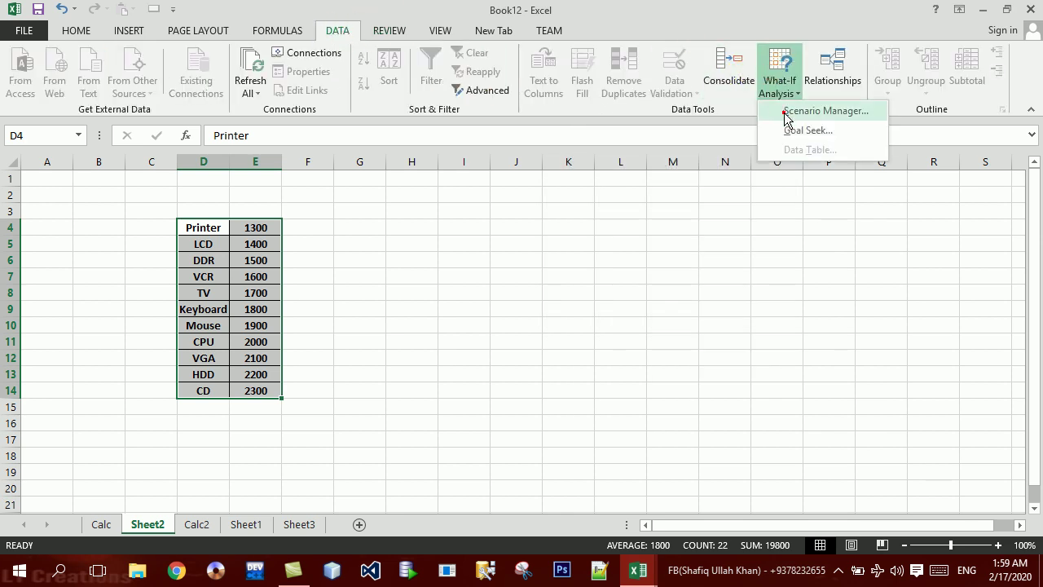
pyautogui.click(787, 112)
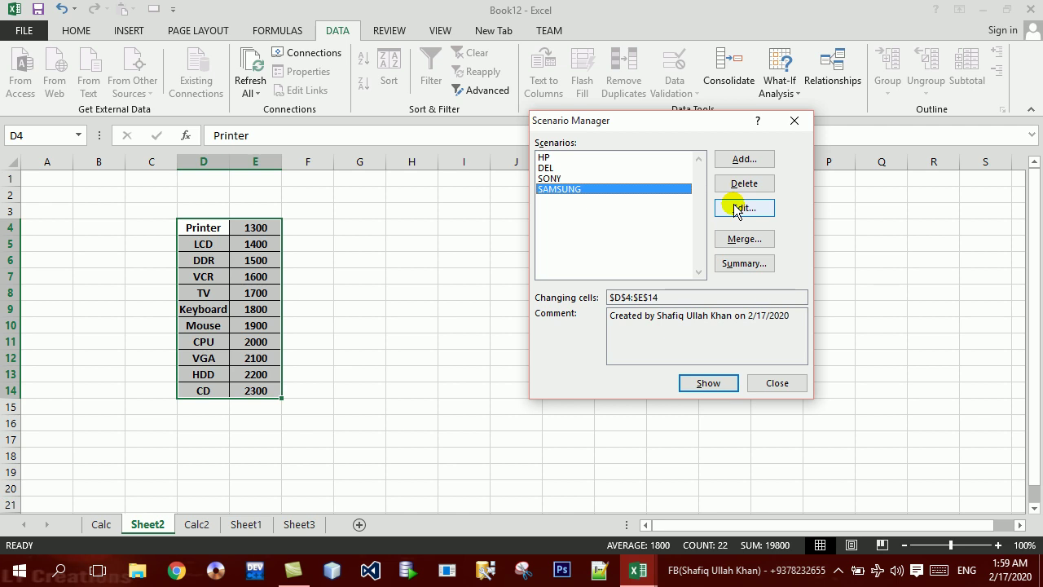
pyautogui.click(733, 159)
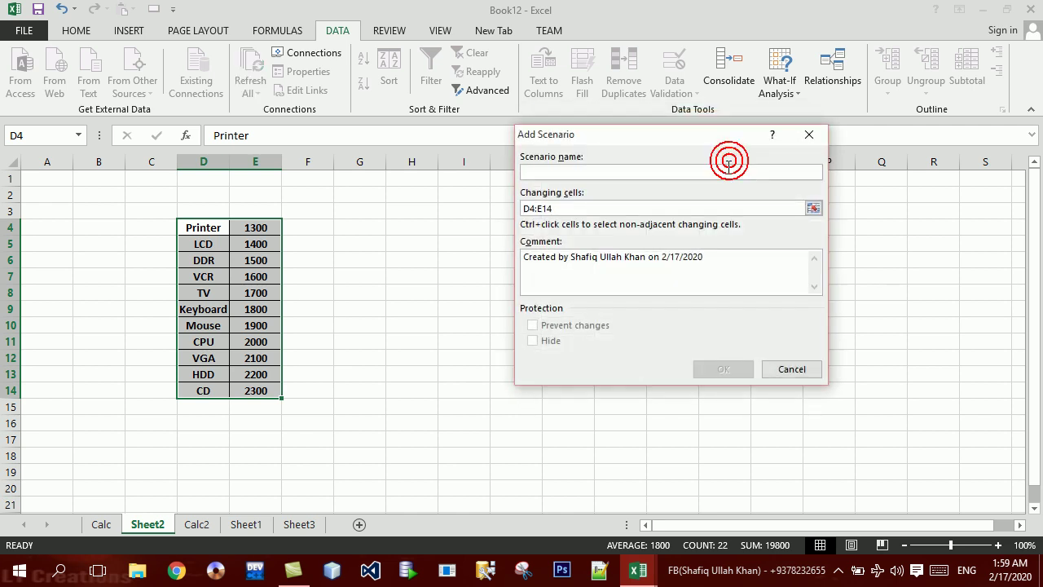
pyautogui.click(817, 136)
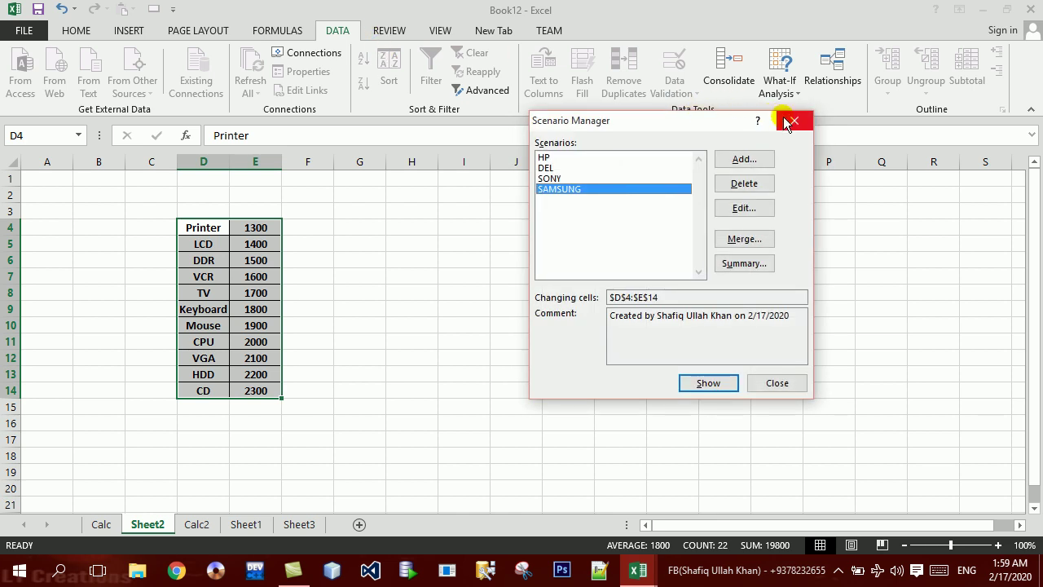
pyautogui.click(789, 122)
# Unprotect Sheet2 by entering its password
pyautogui.click(386, 32)
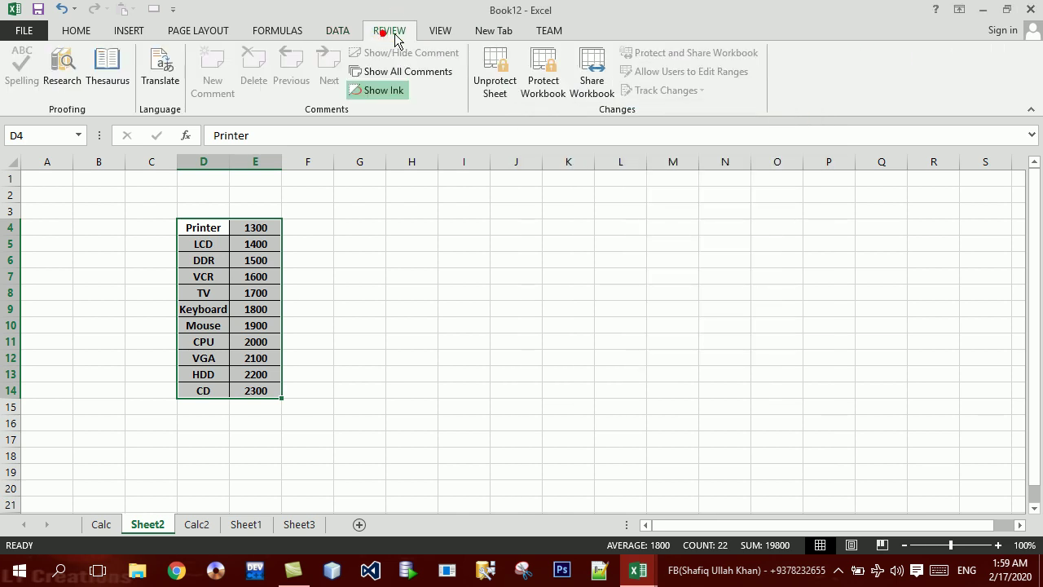
pyautogui.click(500, 68)
pyautogui.write('a')
pyautogui.press('Return')
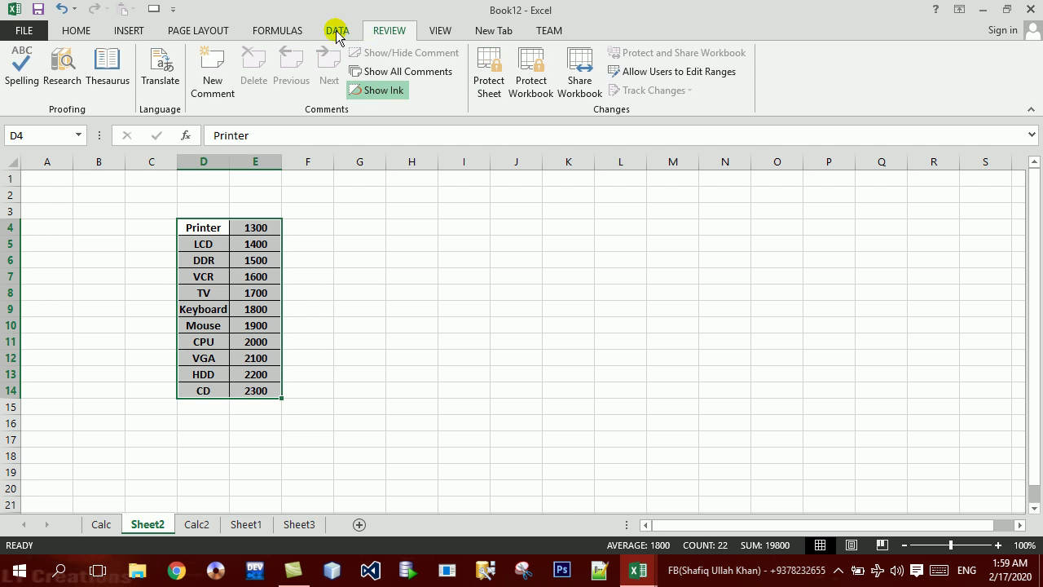
# Reopen Scenario Manager and start a new scenario for D4:E14
pyautogui.click(336, 33)
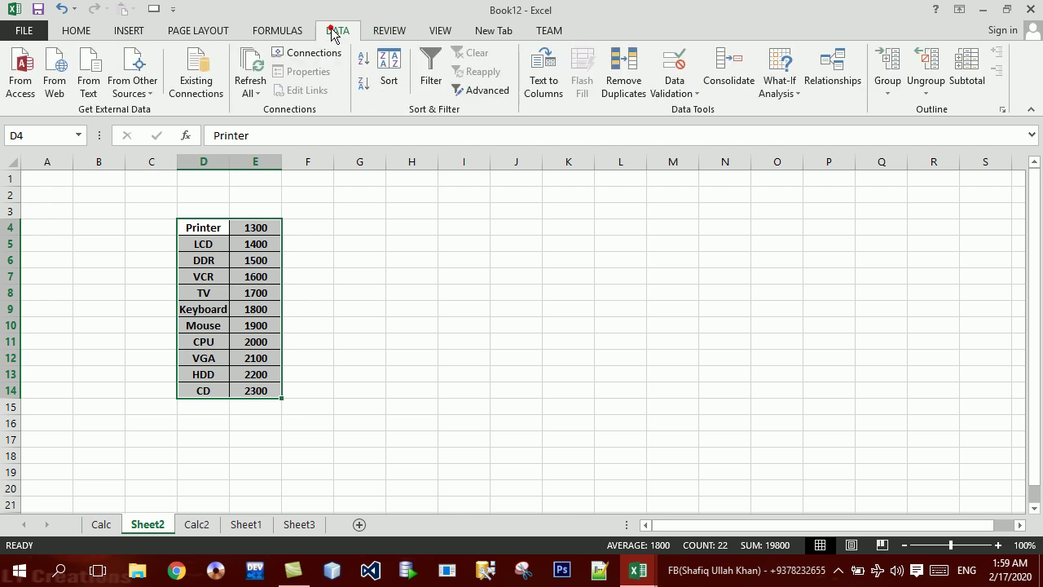
pyautogui.click(767, 76)
pyautogui.click(778, 108)
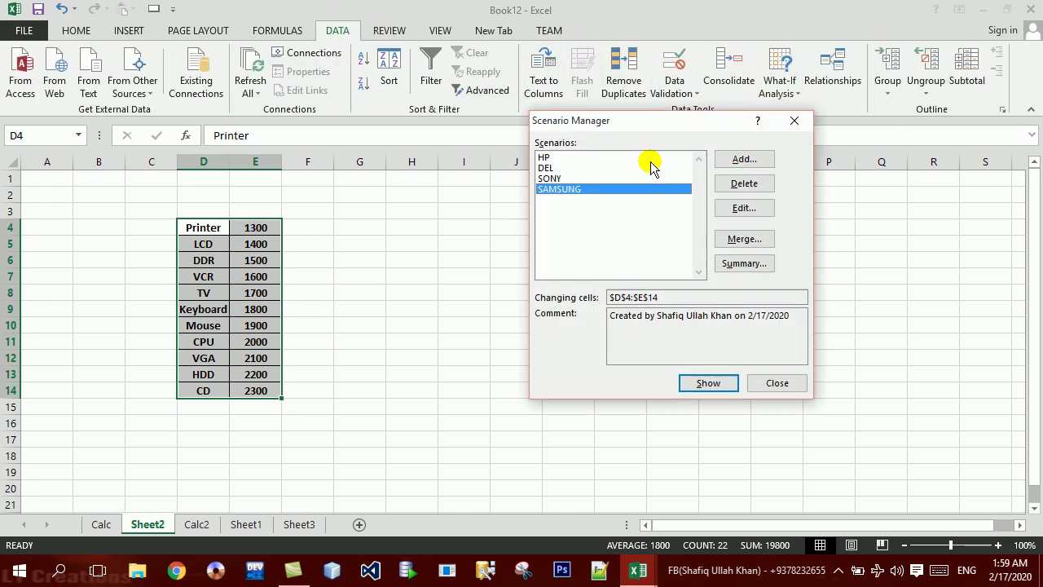
pyautogui.click(740, 160)
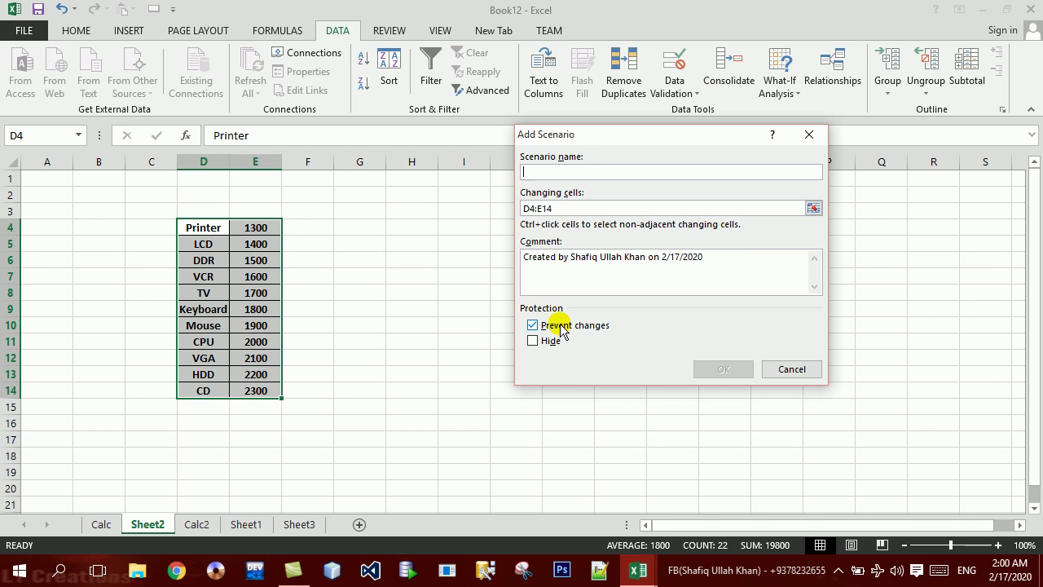
# Cancel adding a scenario and close Scenario Manager, keeping HP, DEL, SONY and SAMSUNG unchanged
pyautogui.click(795, 372)
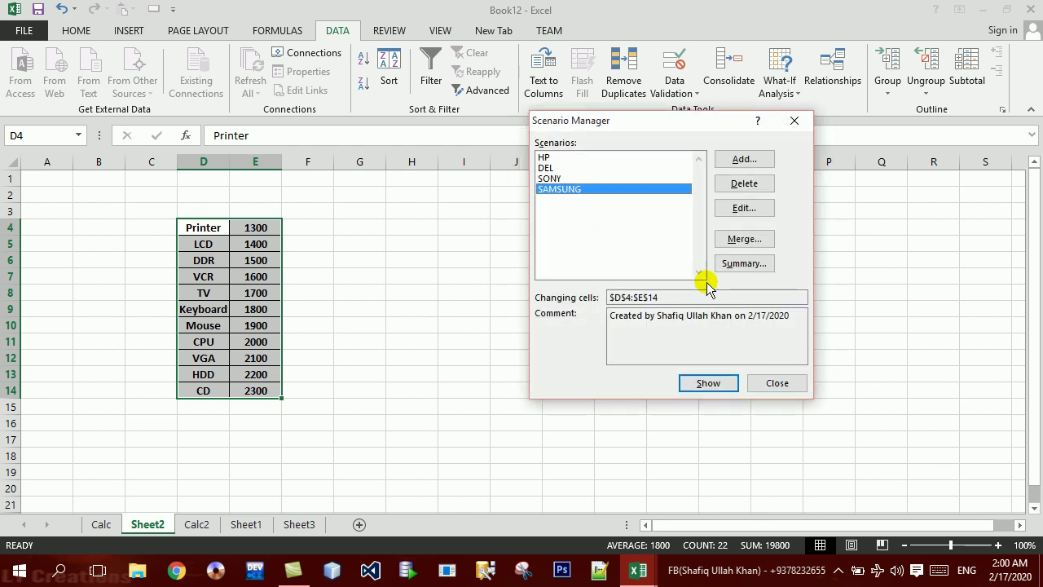
pyautogui.click(739, 166)
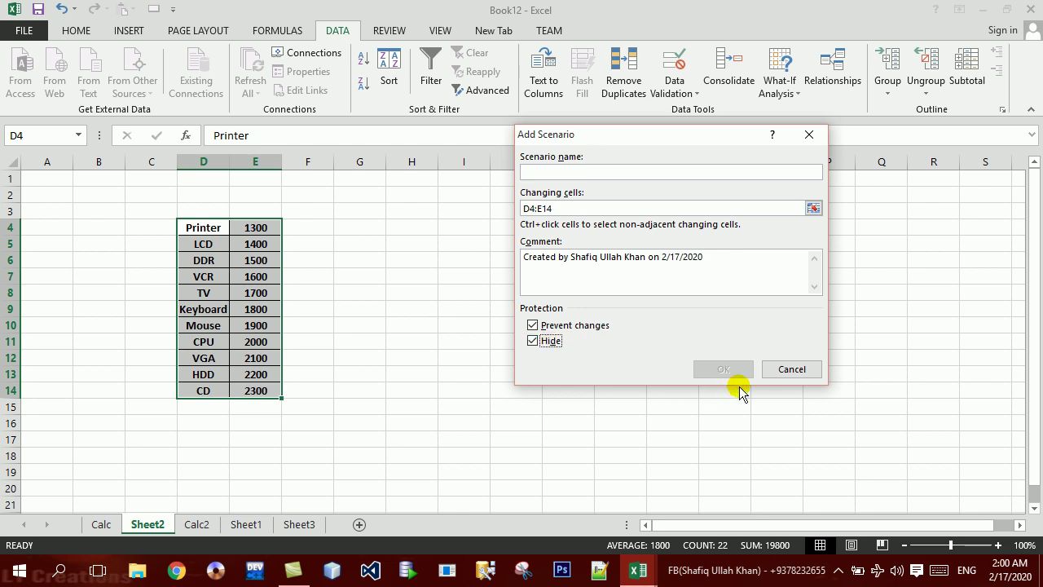
pyautogui.click(775, 373)
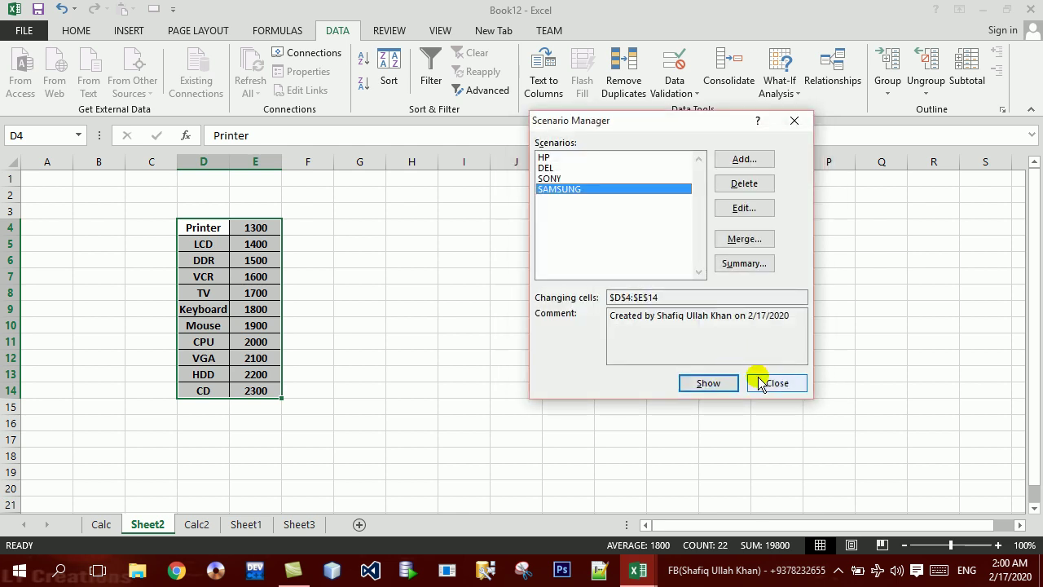
pyautogui.click(769, 383)
# Start protecting Sheet2 in the Protect Sheet dialog with an unprotect password
pyautogui.click(387, 31)
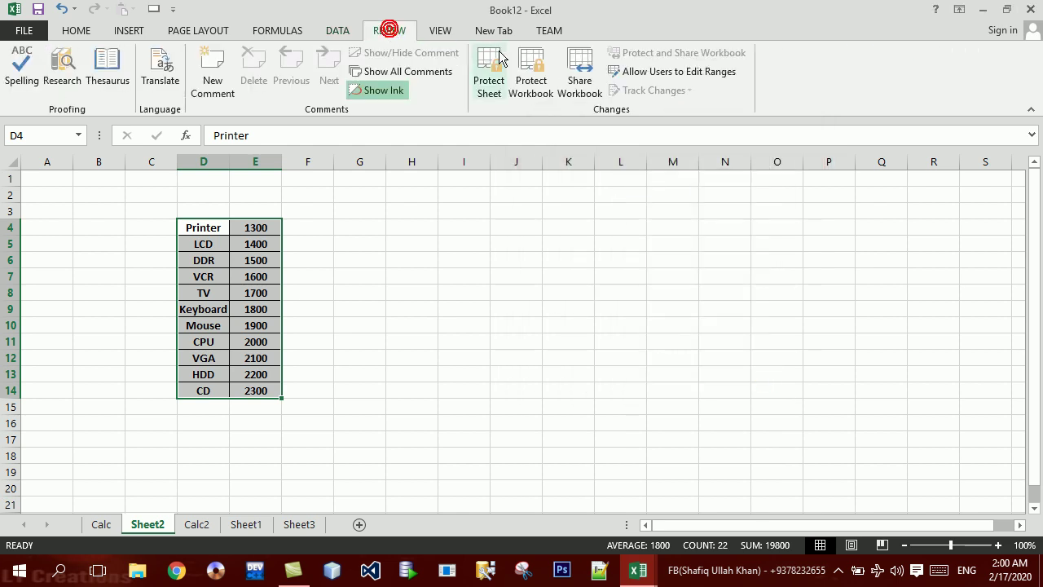
pyautogui.click(509, 63)
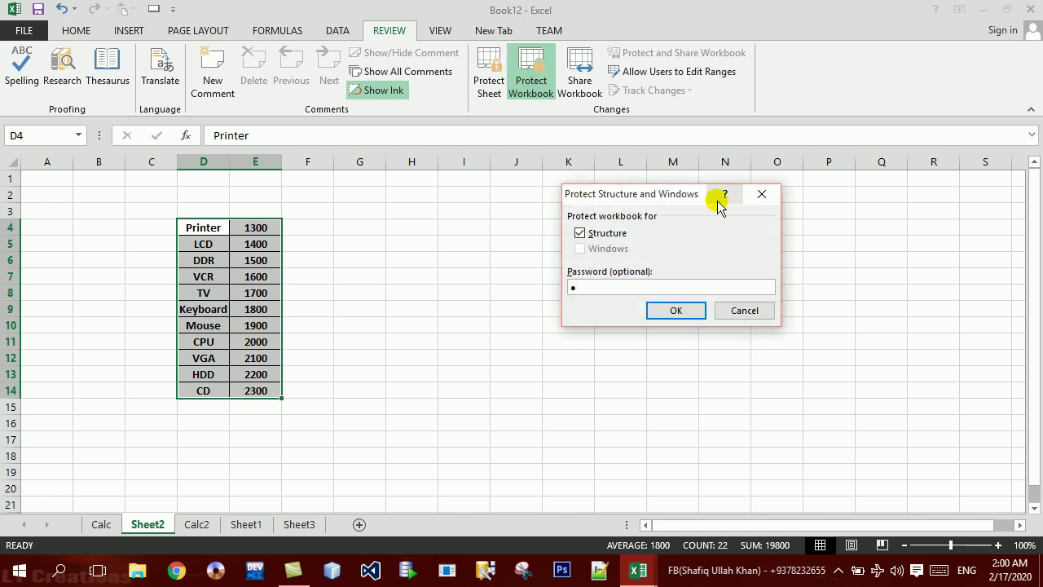
pyautogui.press('Escape')
pyautogui.click(486, 81)
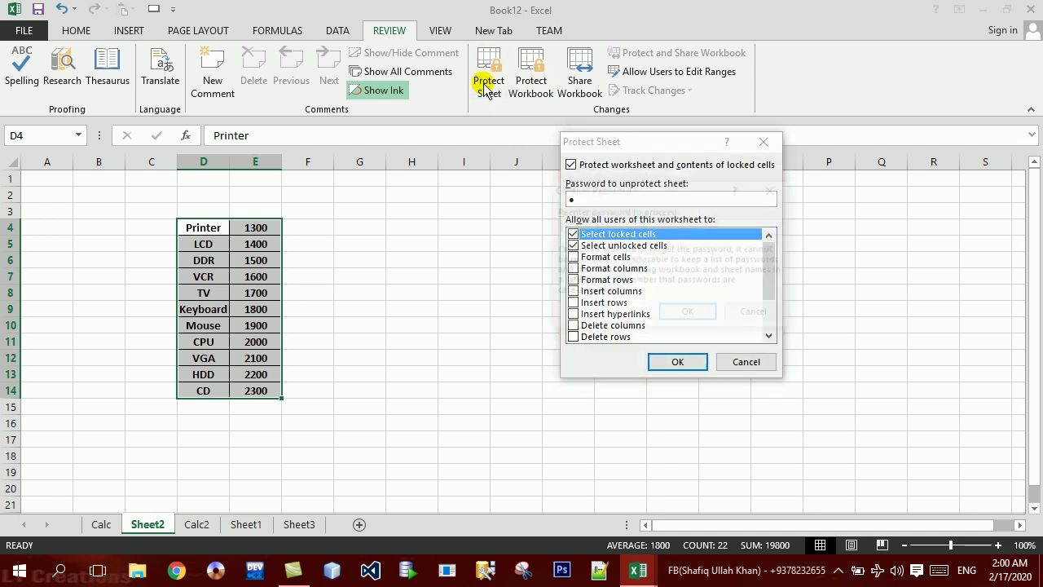
# Protect Sheet2, then review the SAMSUNG scenario's settings in Scenario Manager
pyautogui.click(349, 28)
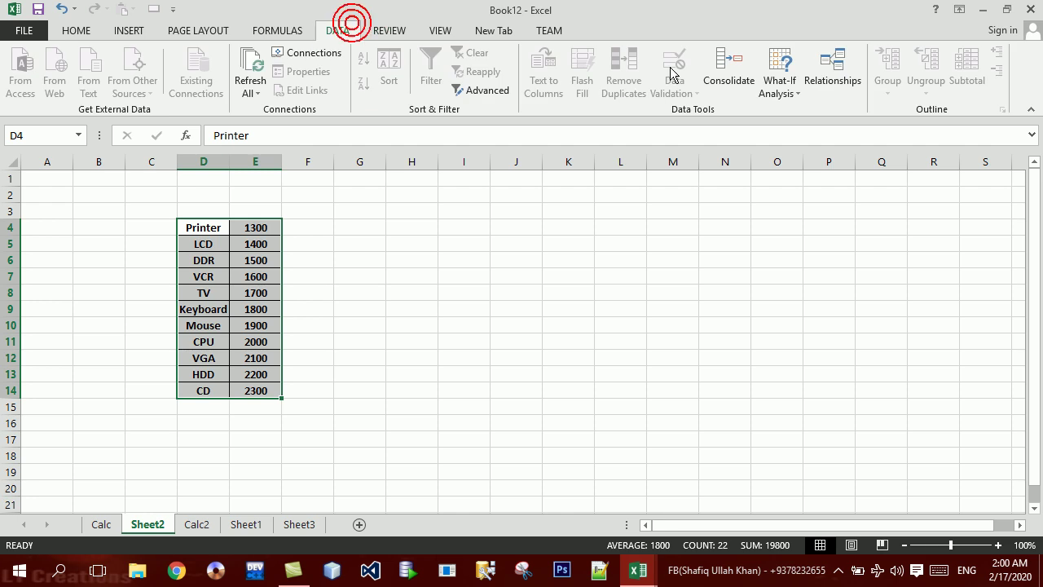
pyautogui.click(780, 81)
pyautogui.click(780, 109)
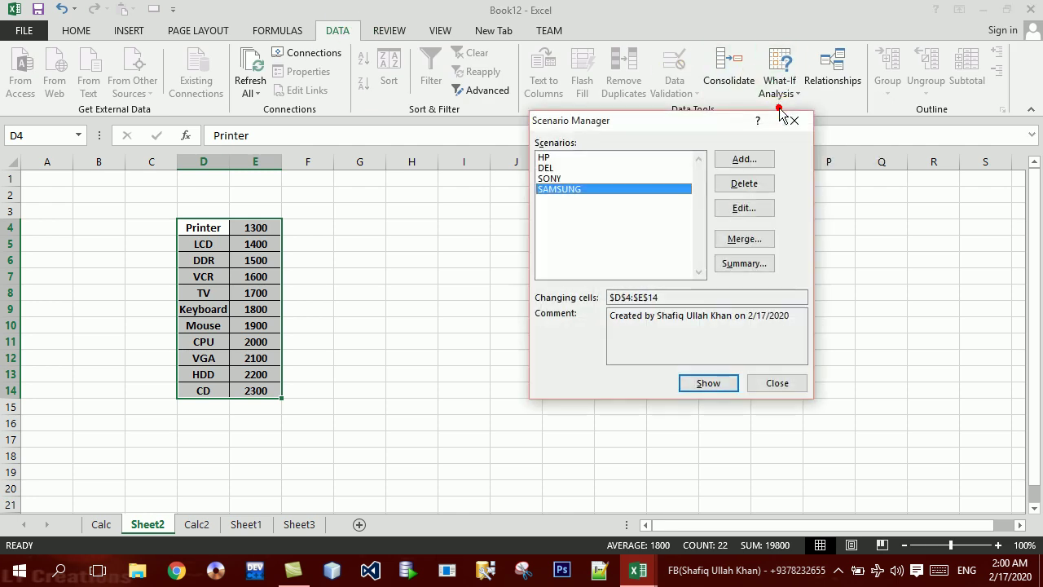
pyautogui.click(738, 210)
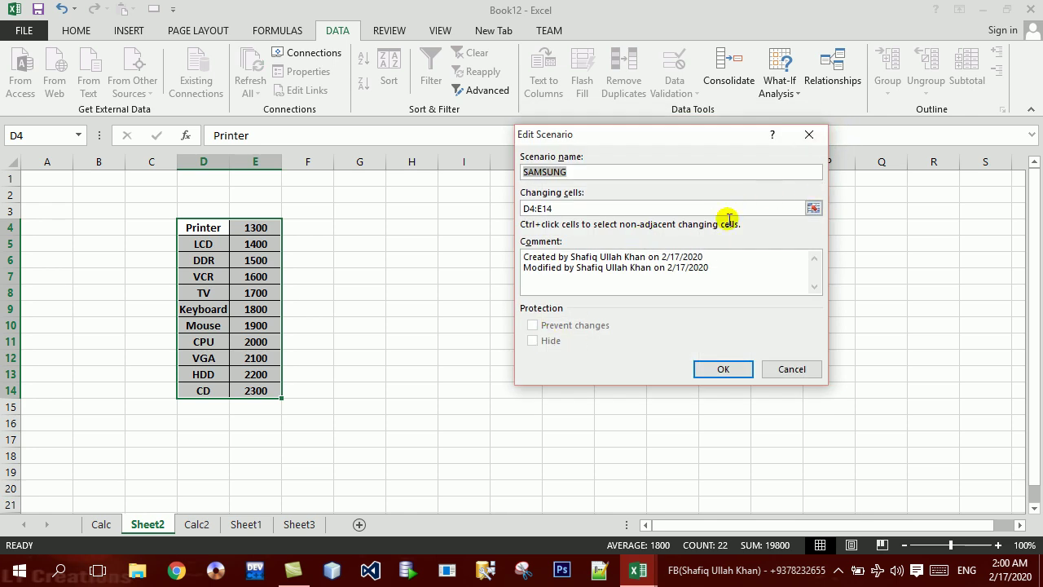
pyautogui.click(804, 140)
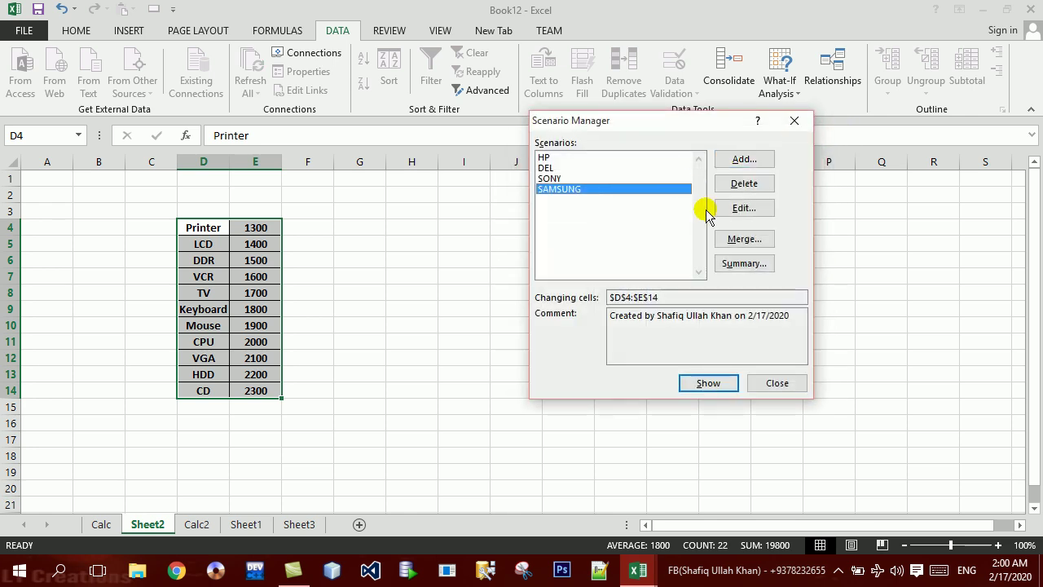
# Delete SAMSUNG, check that HP, DEL and SONY remain, and close Scenario Manager
pyautogui.click(746, 184)
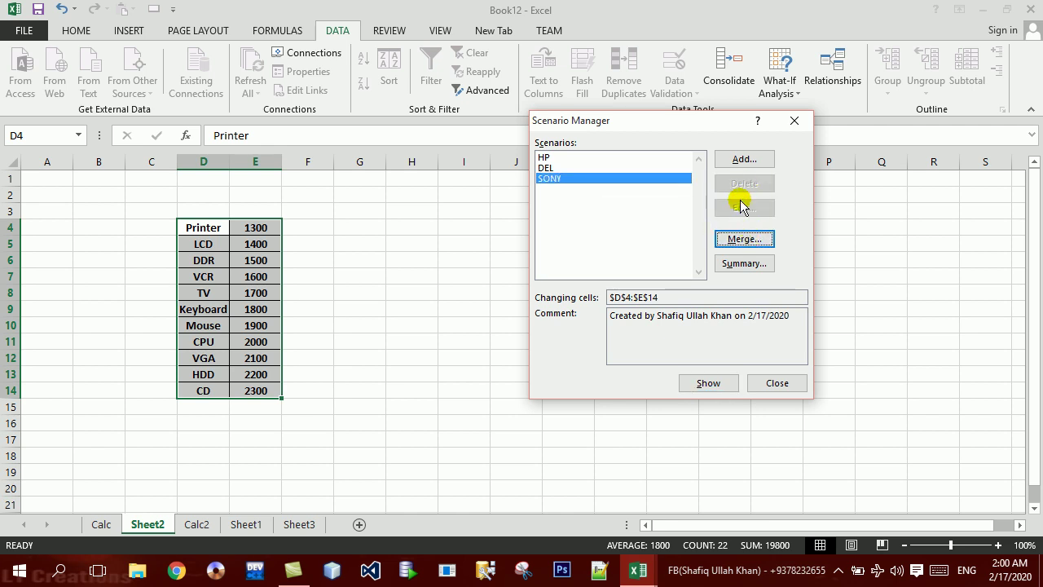
pyautogui.click(654, 167)
pyautogui.click(649, 157)
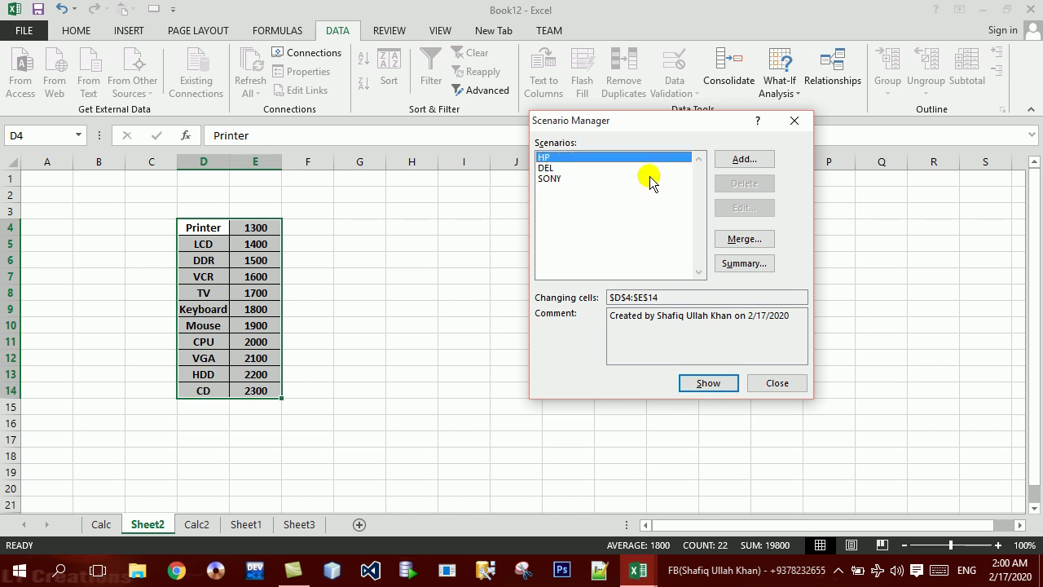
pyautogui.click(651, 178)
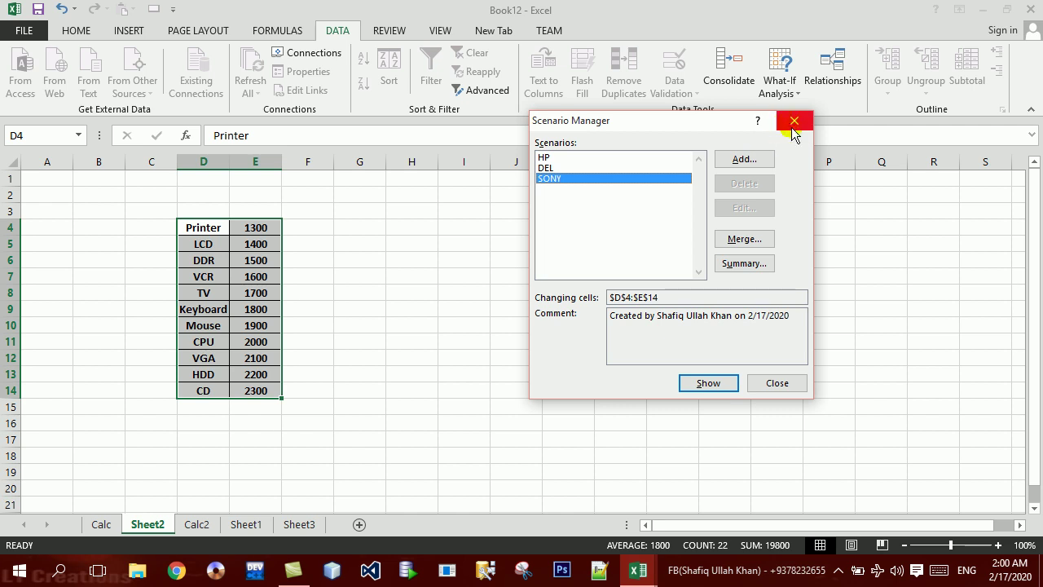
pyautogui.click(792, 123)
pyautogui.click(396, 30)
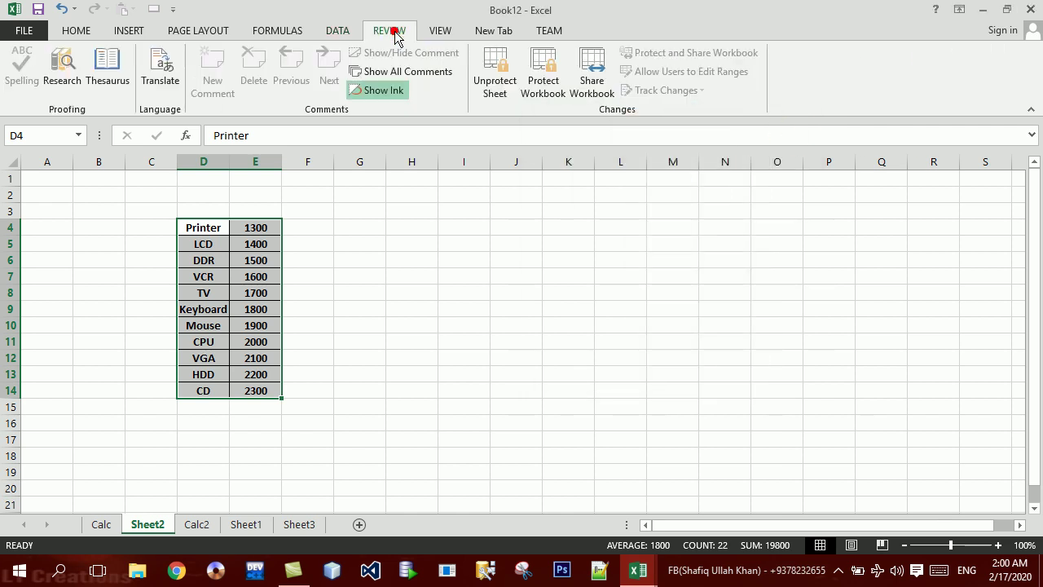
# Unprotect Sheet2 with its password and open Scenario Manager
pyautogui.click(490, 68)
pyautogui.press('Return')
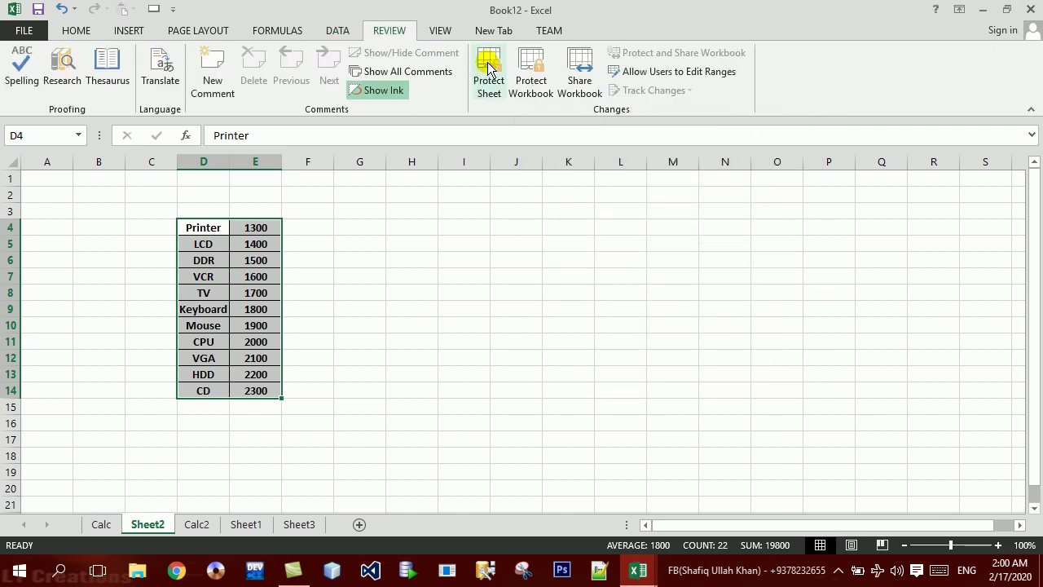
pyautogui.click(338, 30)
pyautogui.click(780, 82)
pyautogui.click(782, 108)
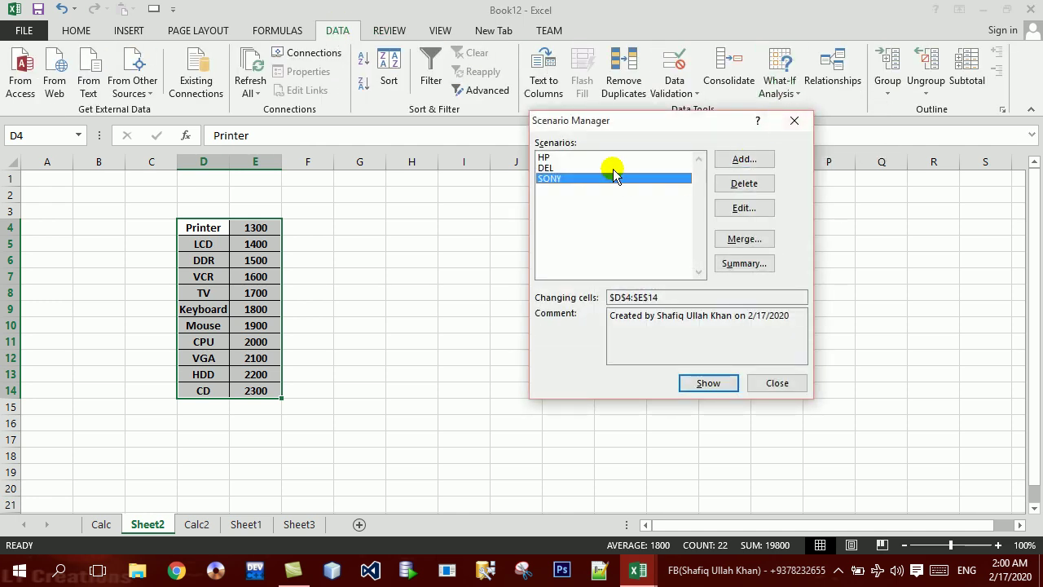
# Add a hidden scenario named APPLE for D4:E14, keeping its current values
pyautogui.click(727, 161)
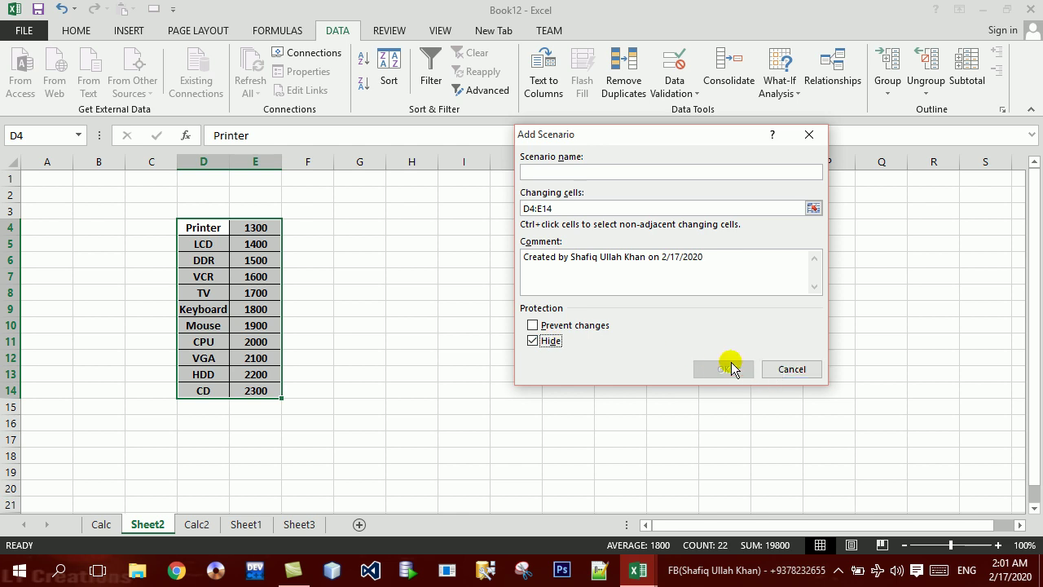
pyautogui.click(617, 171)
pyautogui.write('ap')
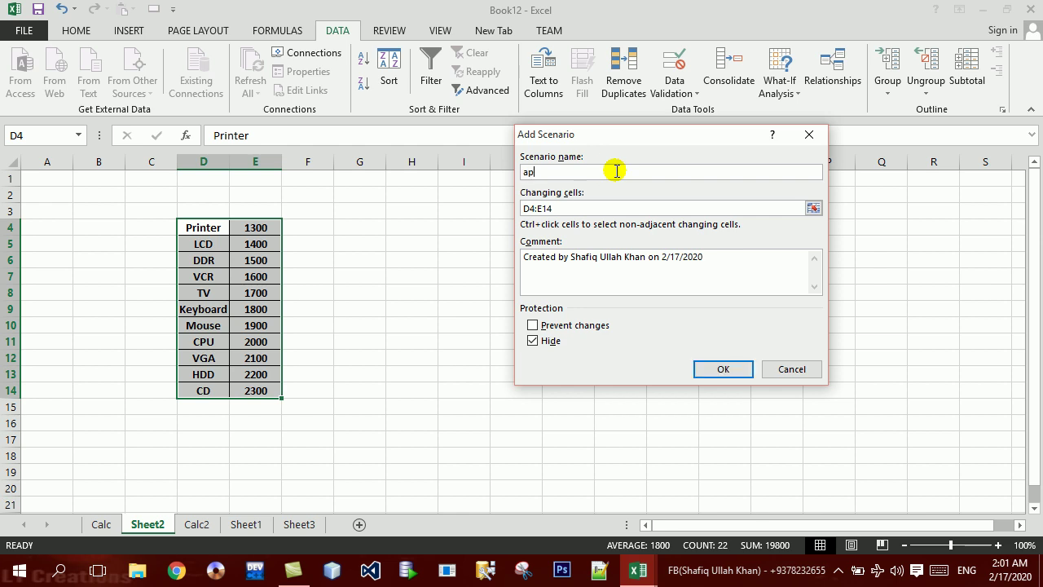
pyautogui.press('BackSpace')
pyautogui.write('APPLE')
pyautogui.press('Return')
pyautogui.click(683, 321)
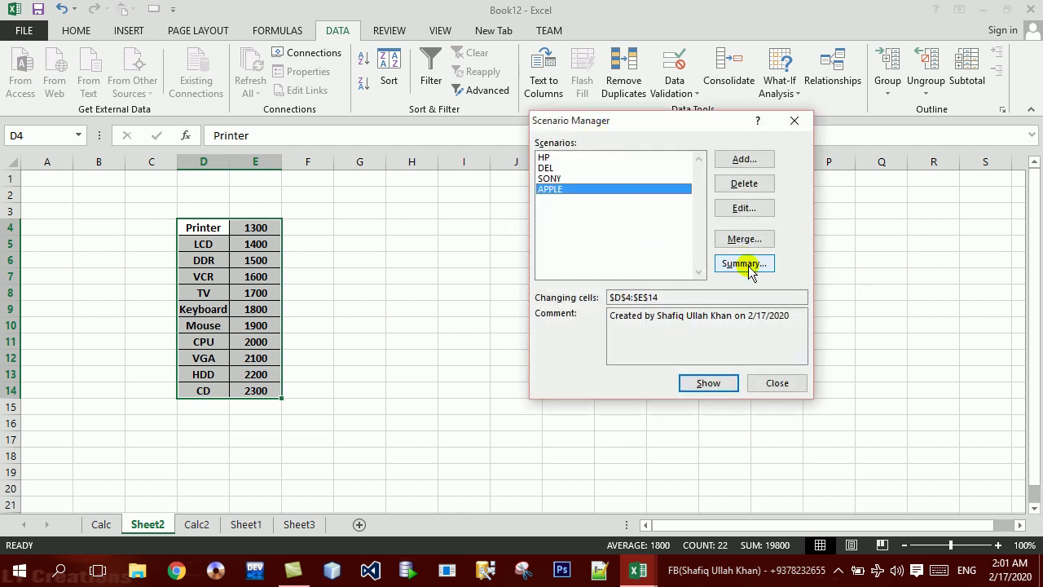
pyautogui.click(758, 380)
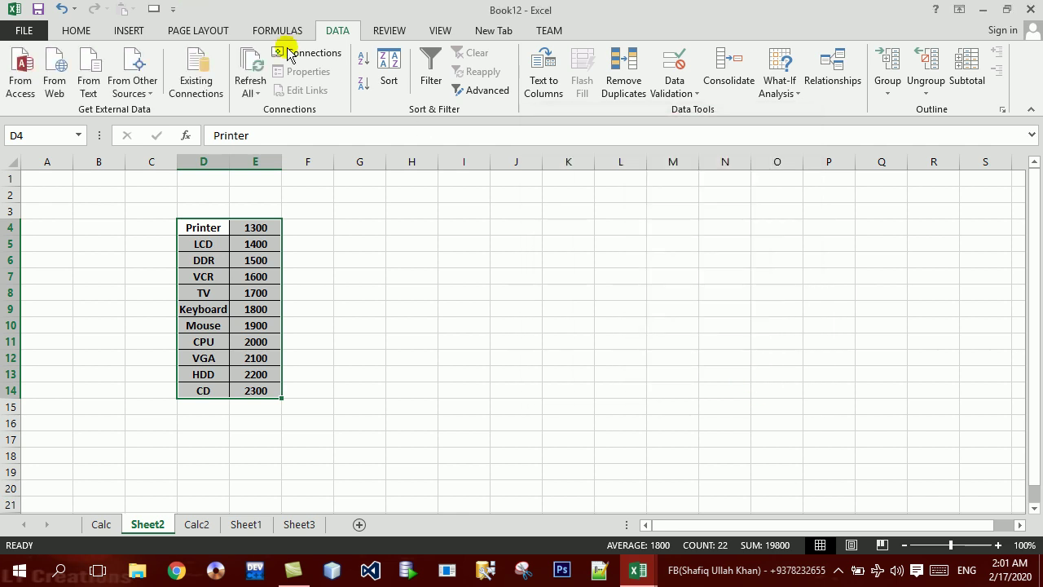
# Protect Sheet2 and confirm Scenario Manager lists only HP, DEL and SONY
pyautogui.click(386, 31)
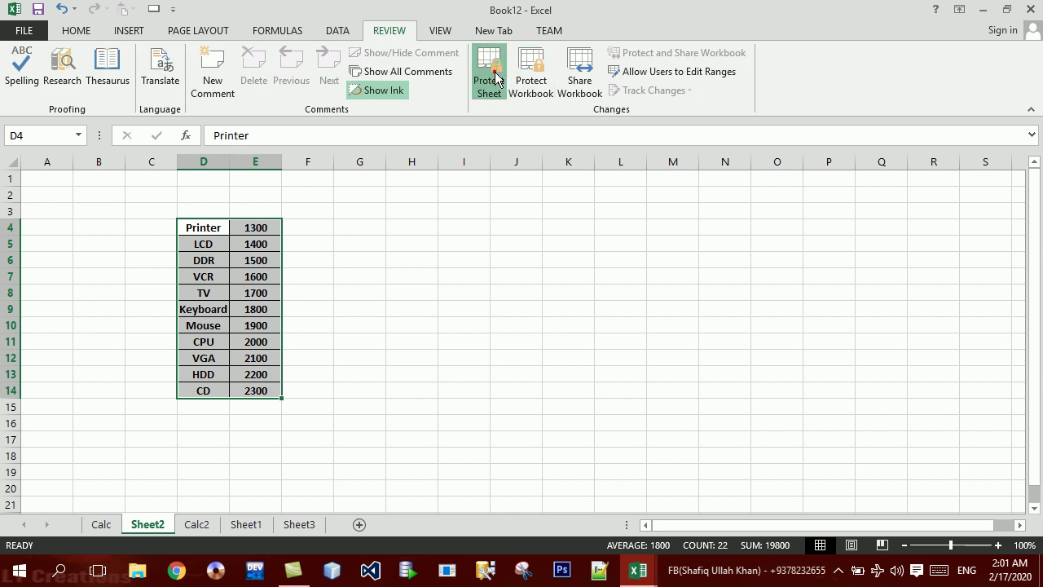
pyautogui.click(495, 79)
pyautogui.press('Return')
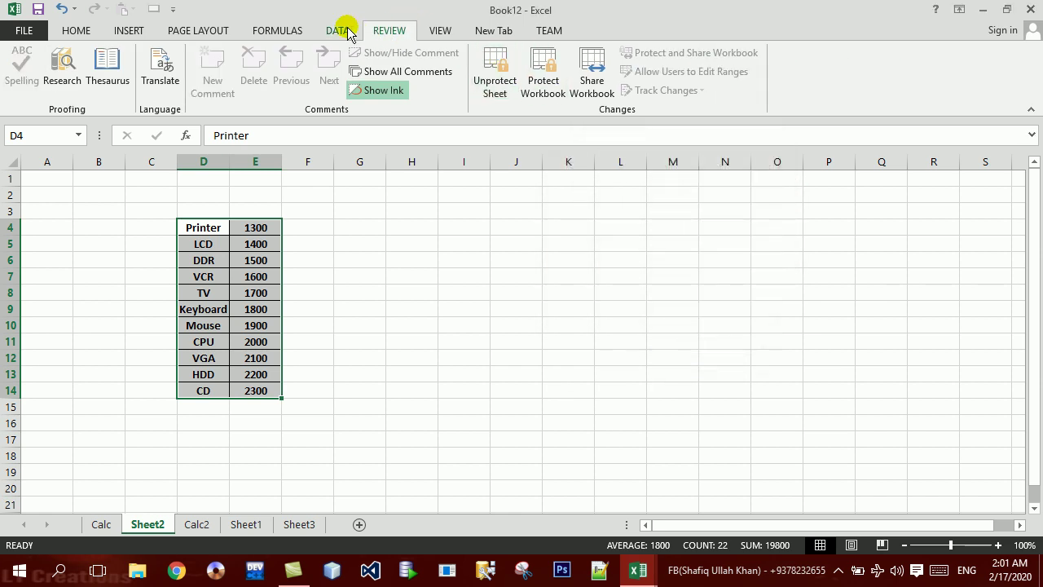
pyautogui.click(343, 33)
pyautogui.click(778, 88)
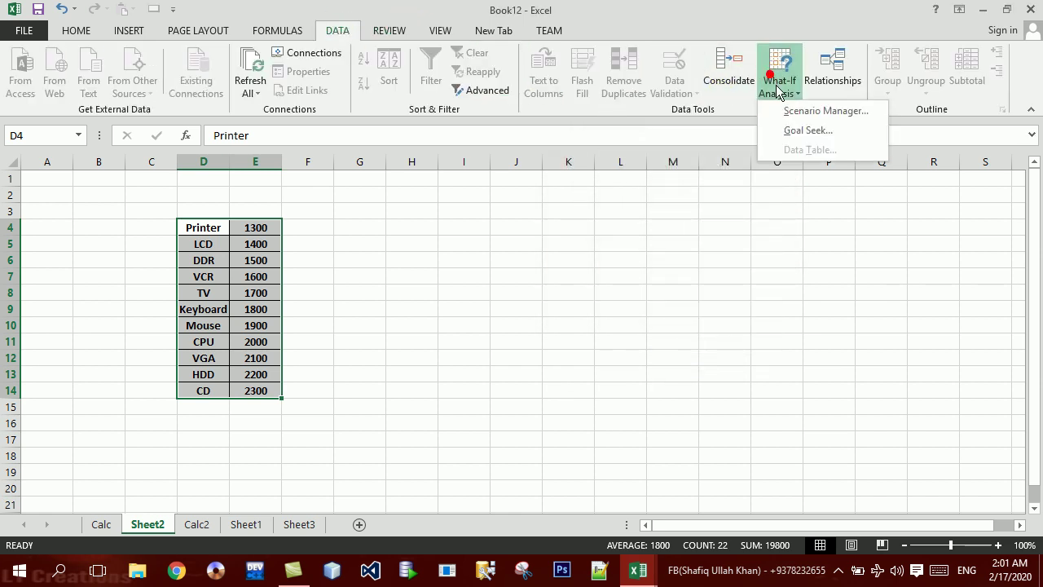
pyautogui.click(783, 115)
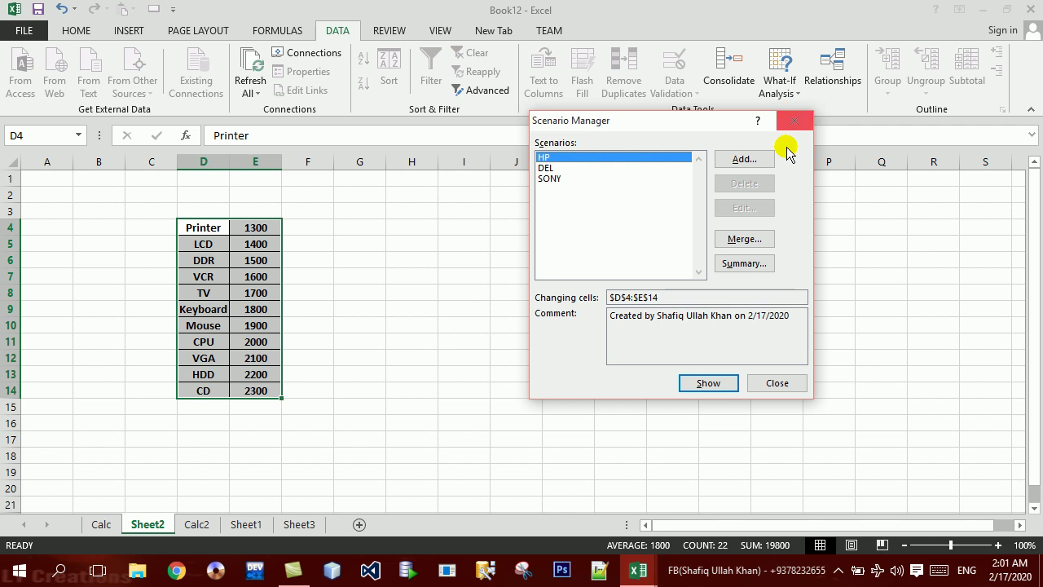
pyautogui.click(794, 122)
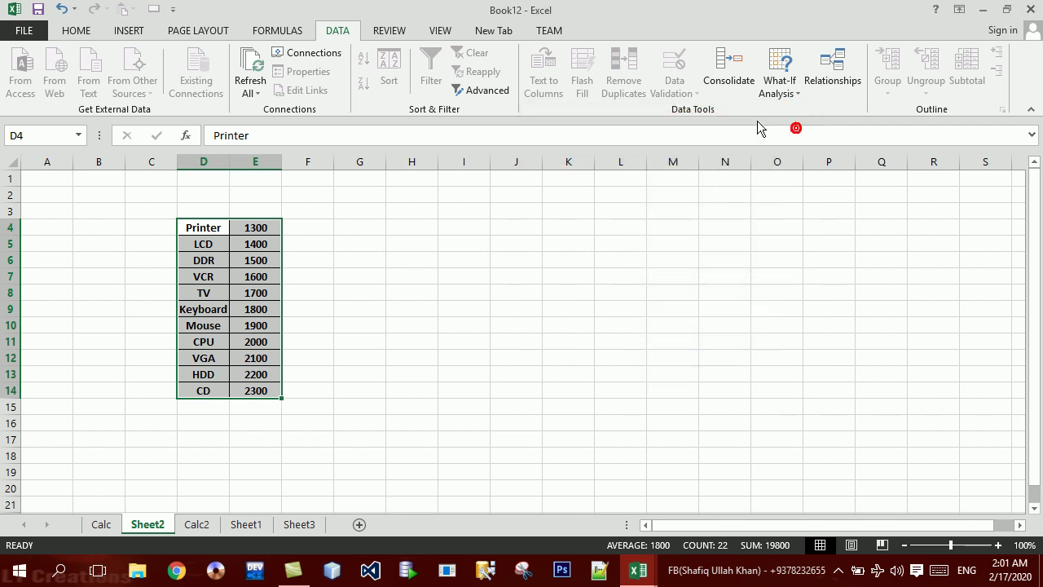
# Unprotect Sheet2 again with its password
pyautogui.click(413, 30)
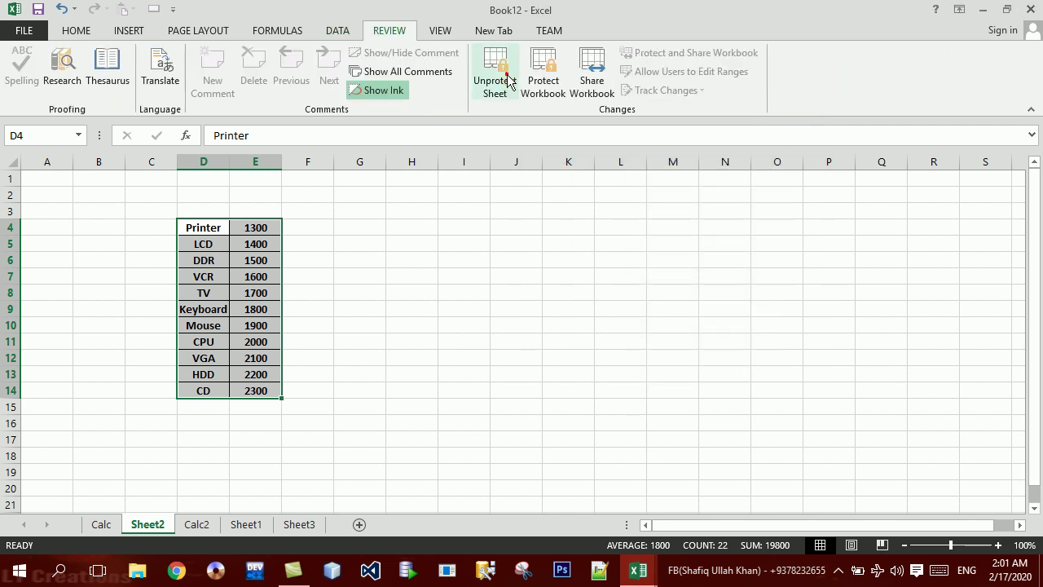
pyautogui.click(506, 77)
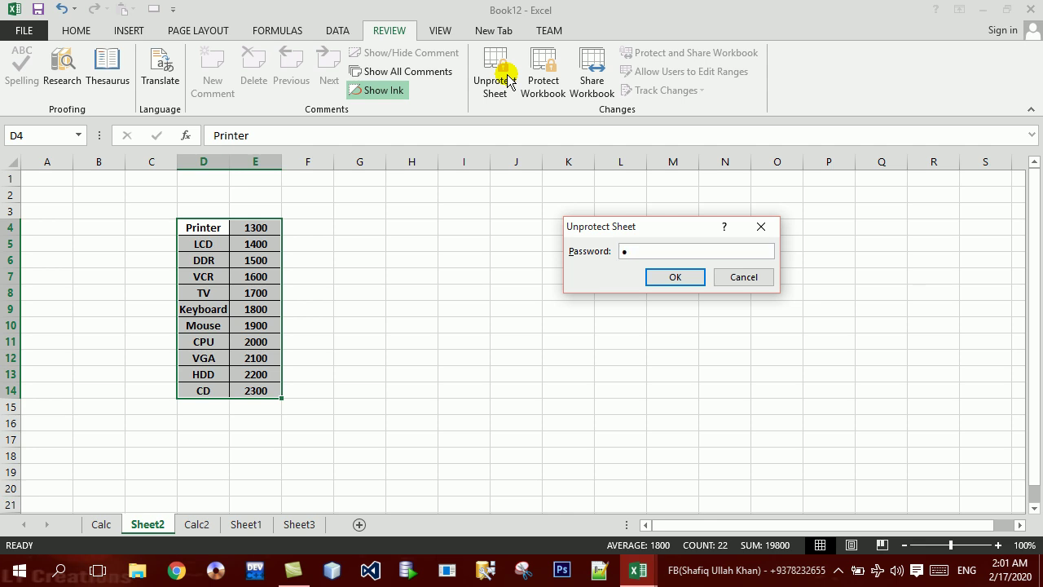
pyautogui.press('Return')
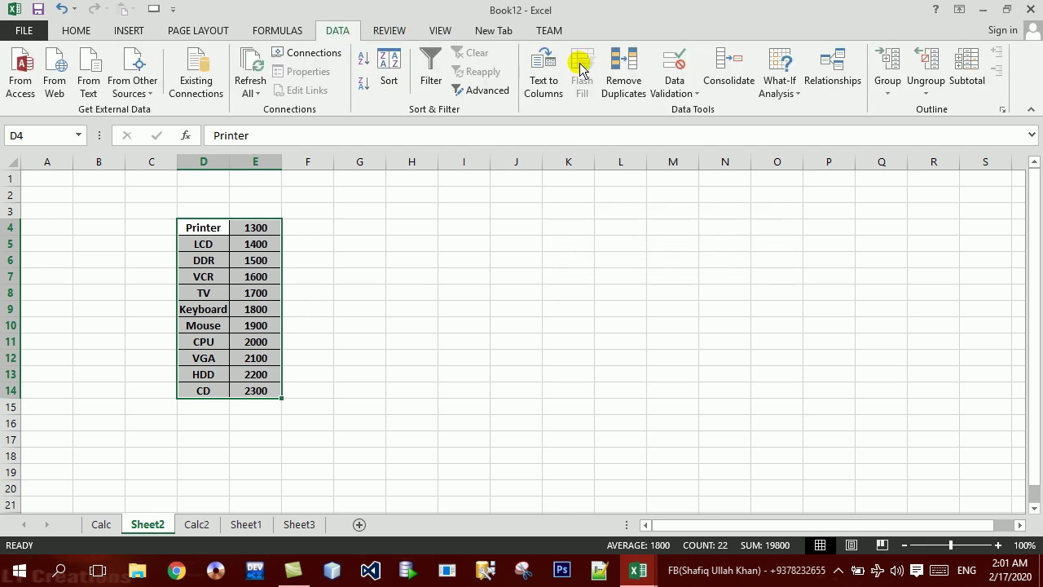
# Review the APPLE scenario's settings and cancel without changing its values
pyautogui.click(778, 88)
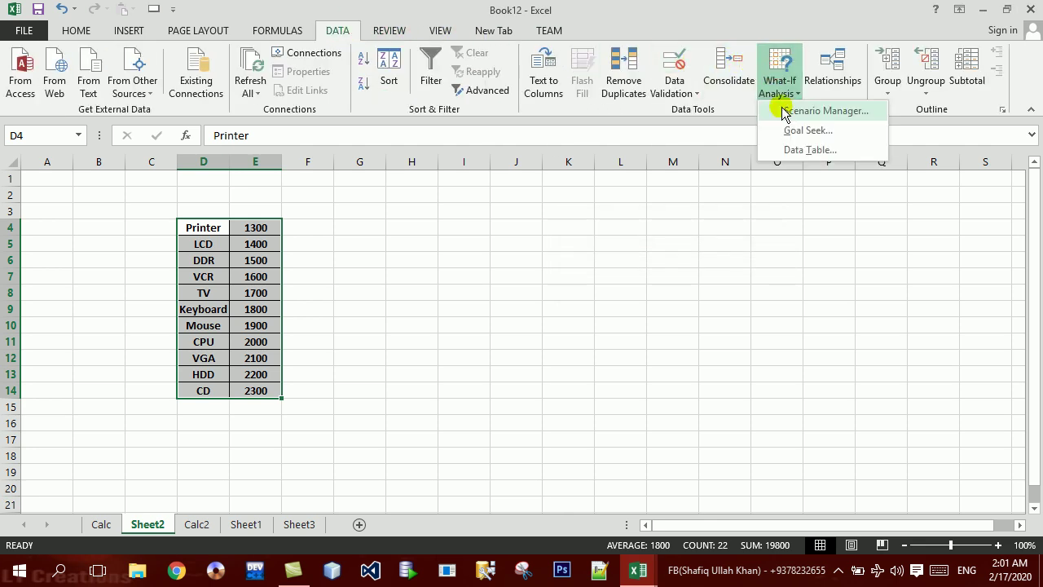
pyautogui.click(784, 111)
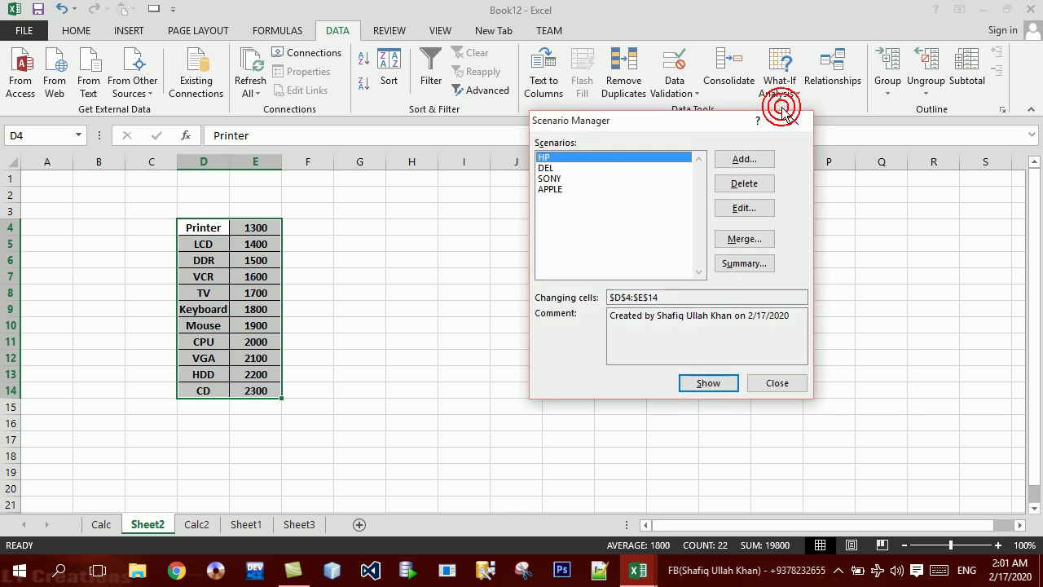
pyautogui.click(553, 188)
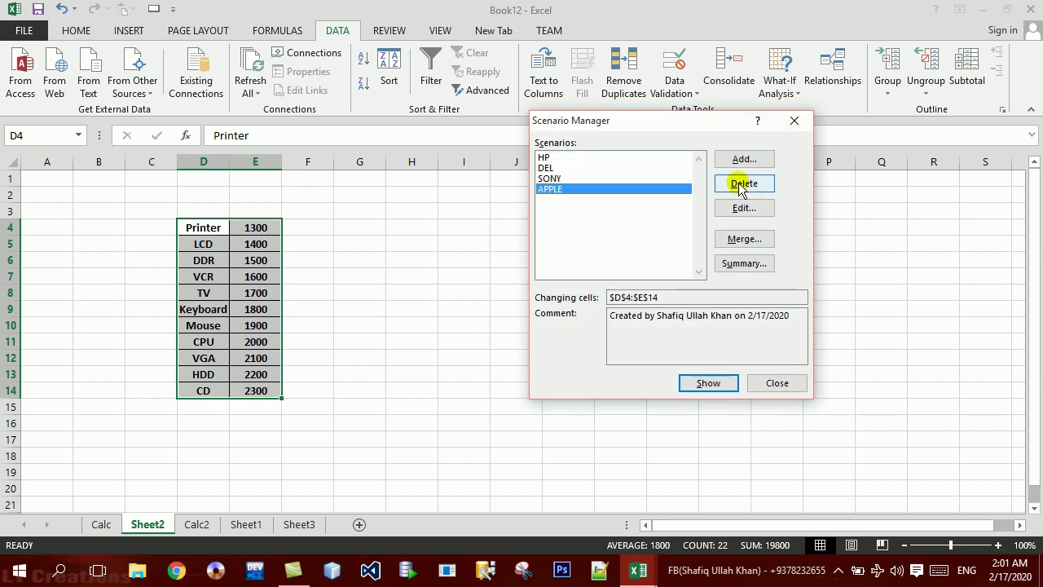
pyautogui.click(741, 211)
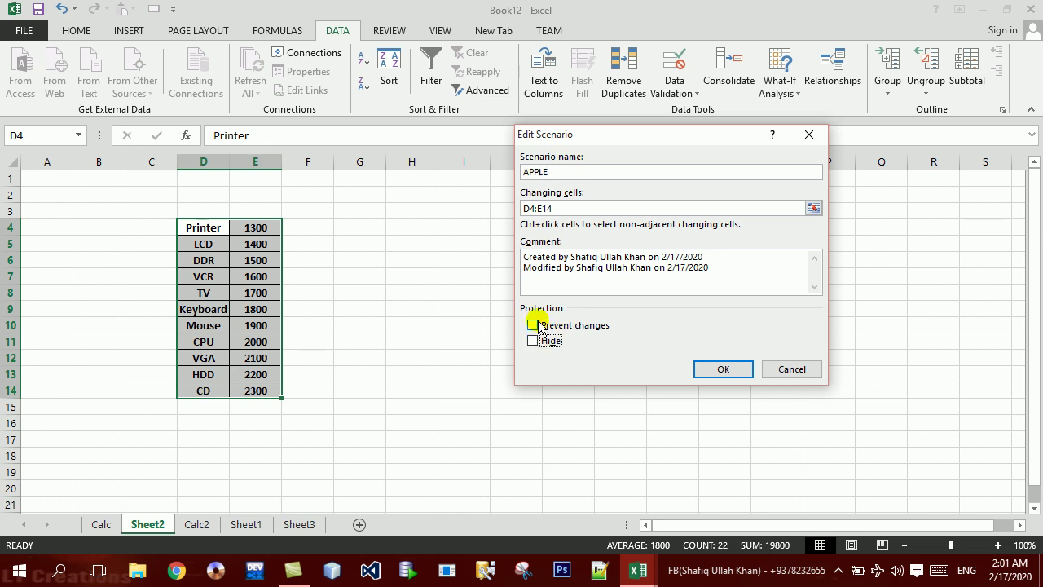
pyautogui.click(717, 365)
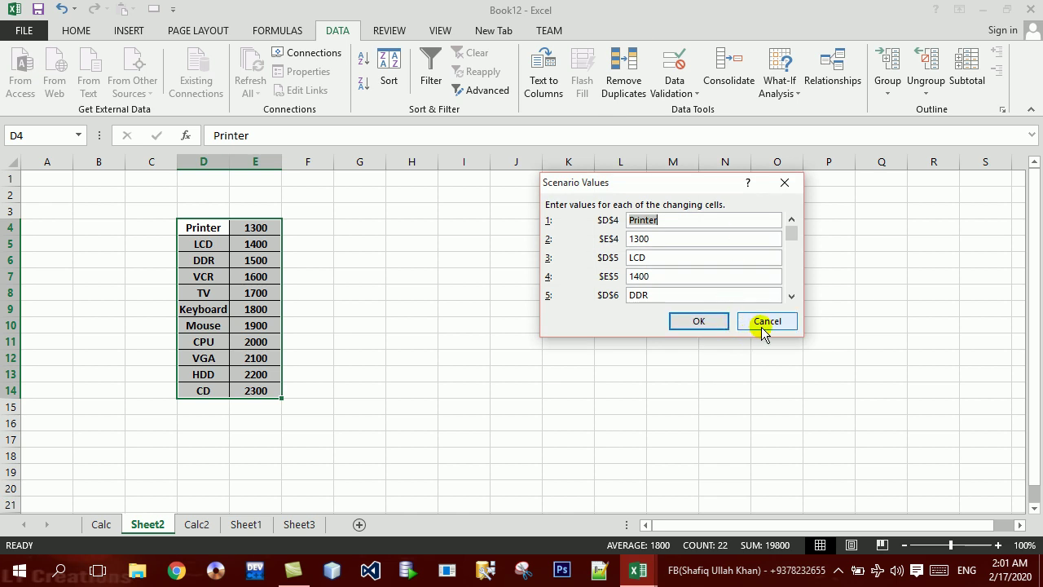
pyautogui.click(761, 326)
# Leave Scenario Manager without merging and create a new blank workbook, Book2
pyautogui.click(744, 238)
pyautogui.click(807, 166)
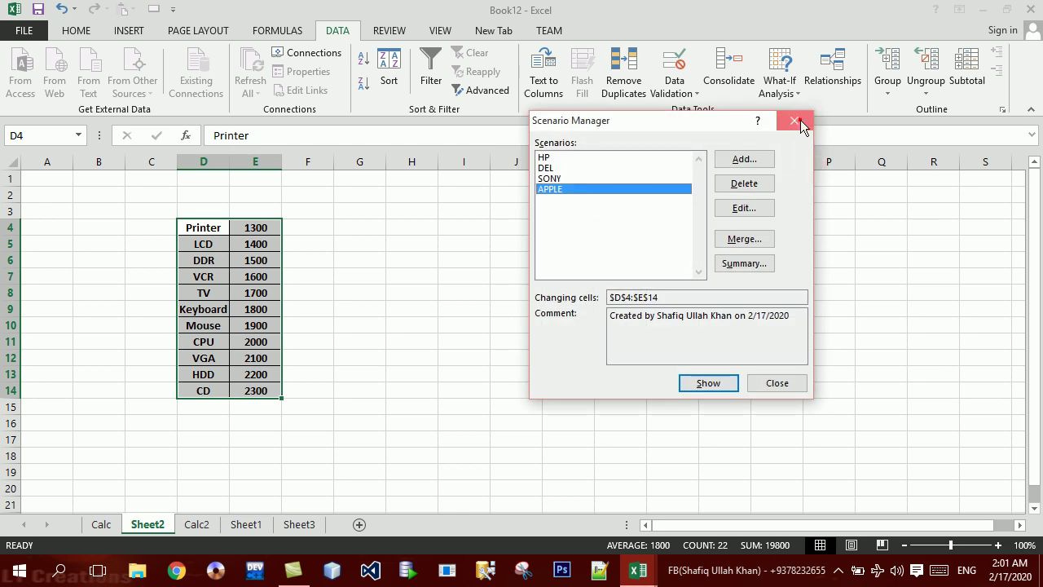
pyautogui.click(799, 121)
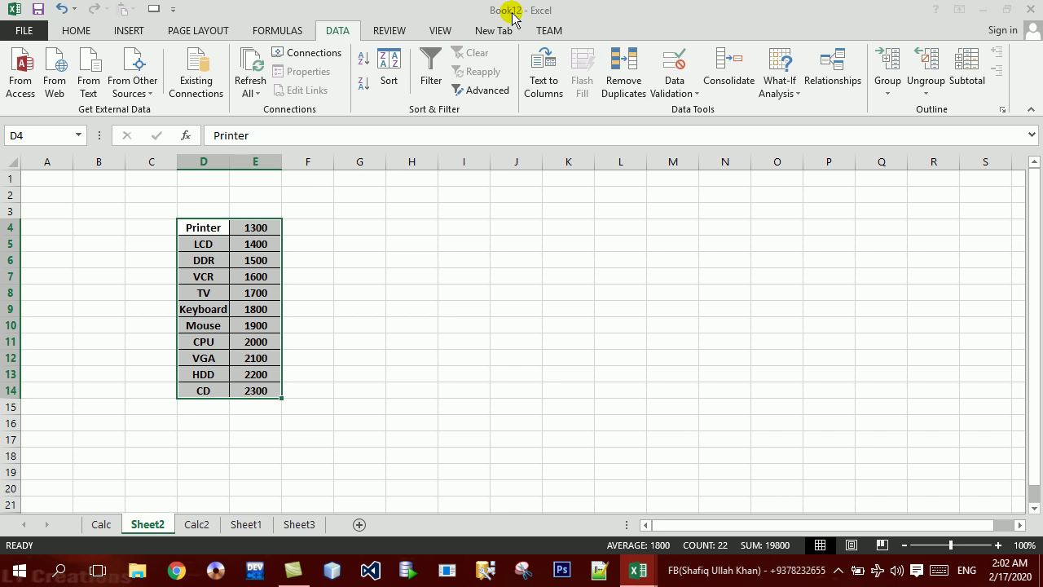
pyautogui.hotkey('ctrl', 'n')
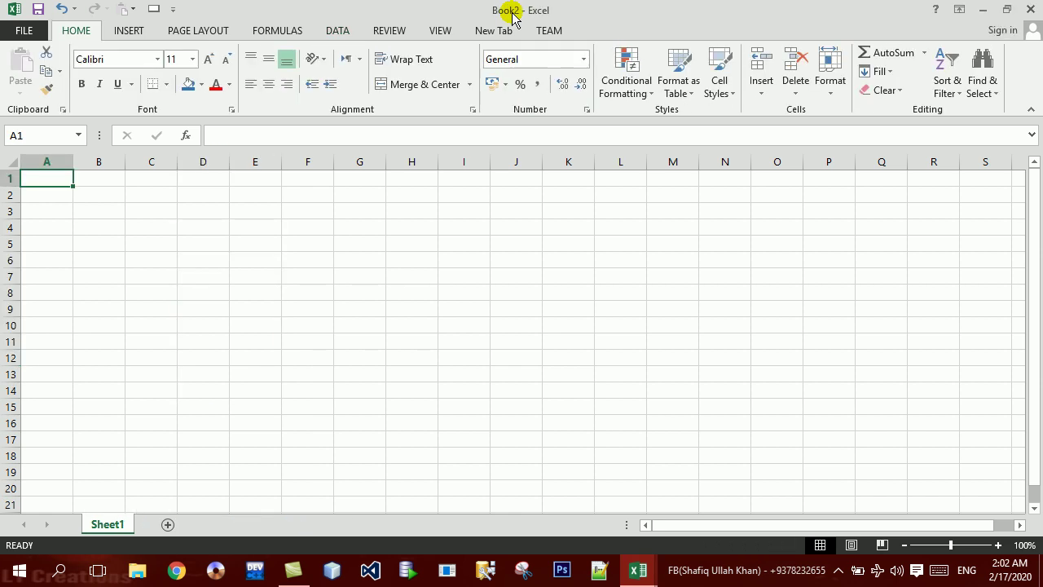
pyautogui.click(338, 30)
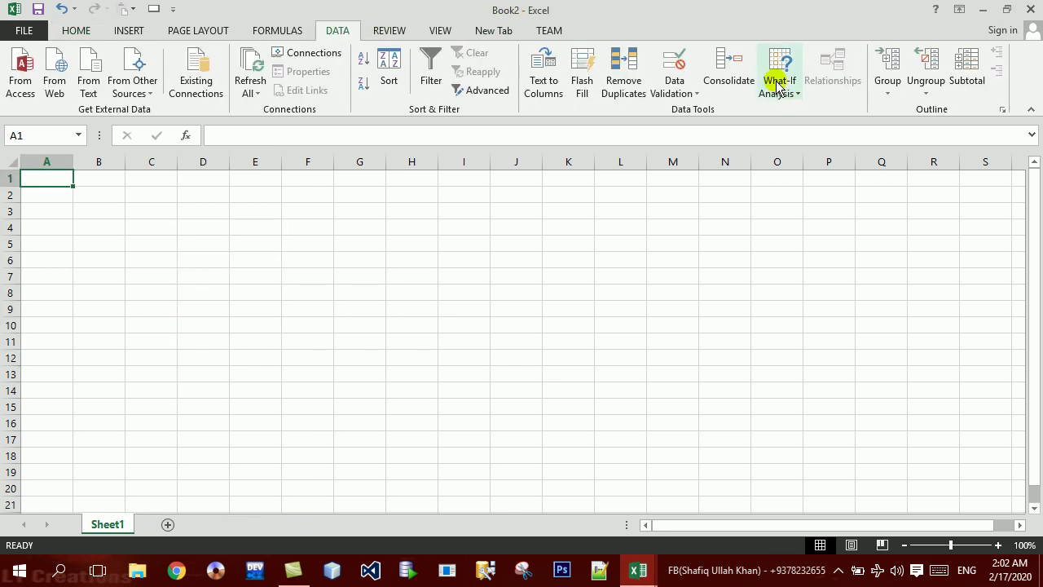
# In Book2's Merge Scenarios dialog, choose Book12.xlsx as the source workbook
pyautogui.click(779, 86)
pyautogui.click(792, 113)
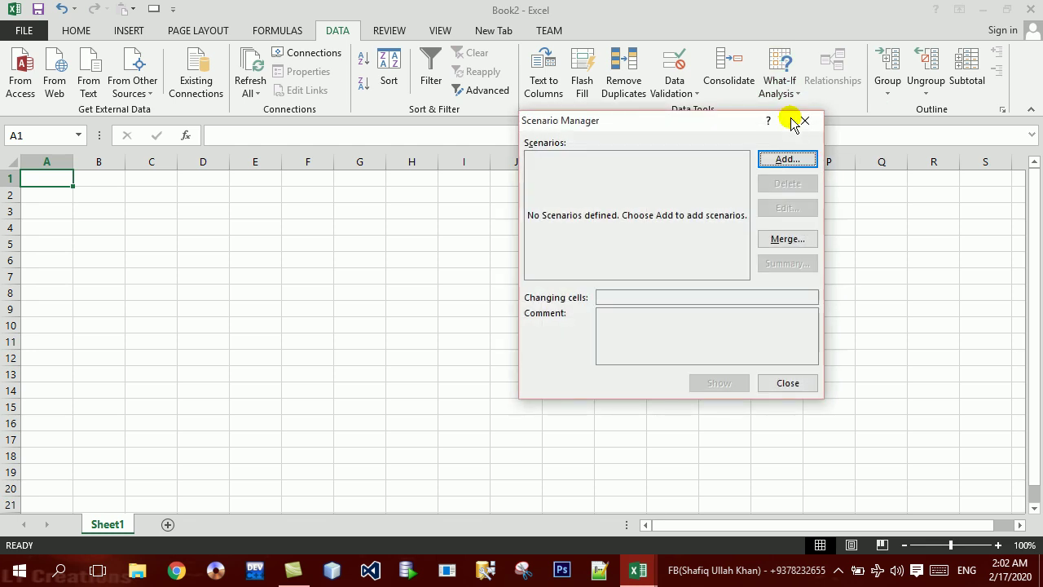
pyautogui.click(805, 238)
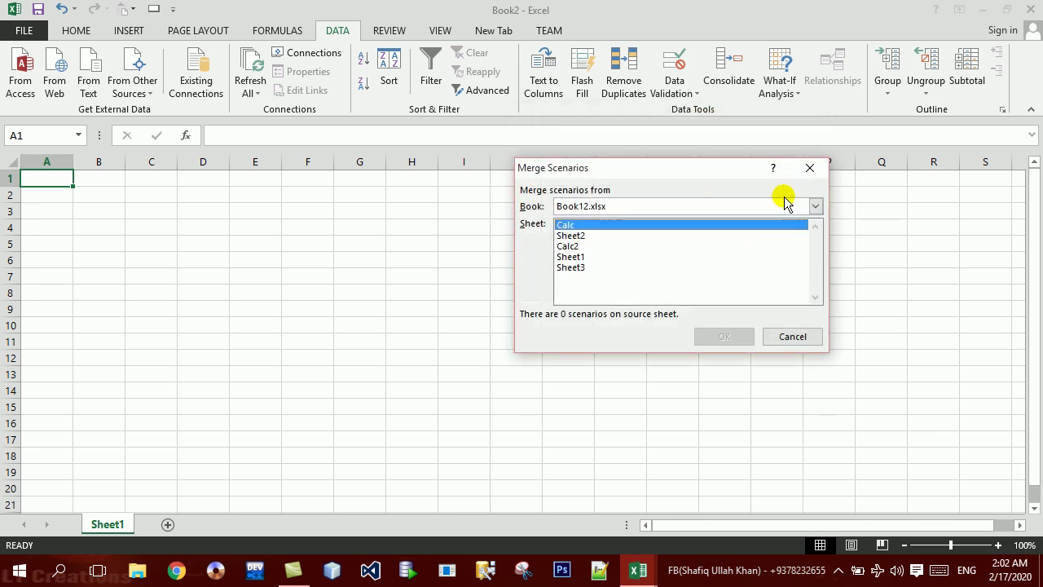
pyautogui.click(716, 206)
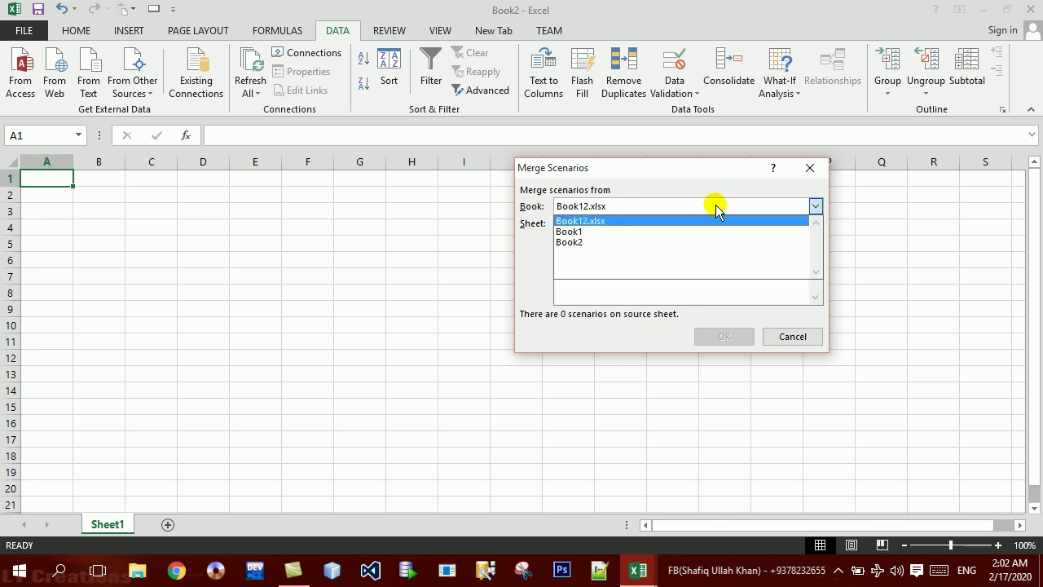
pyautogui.click(708, 232)
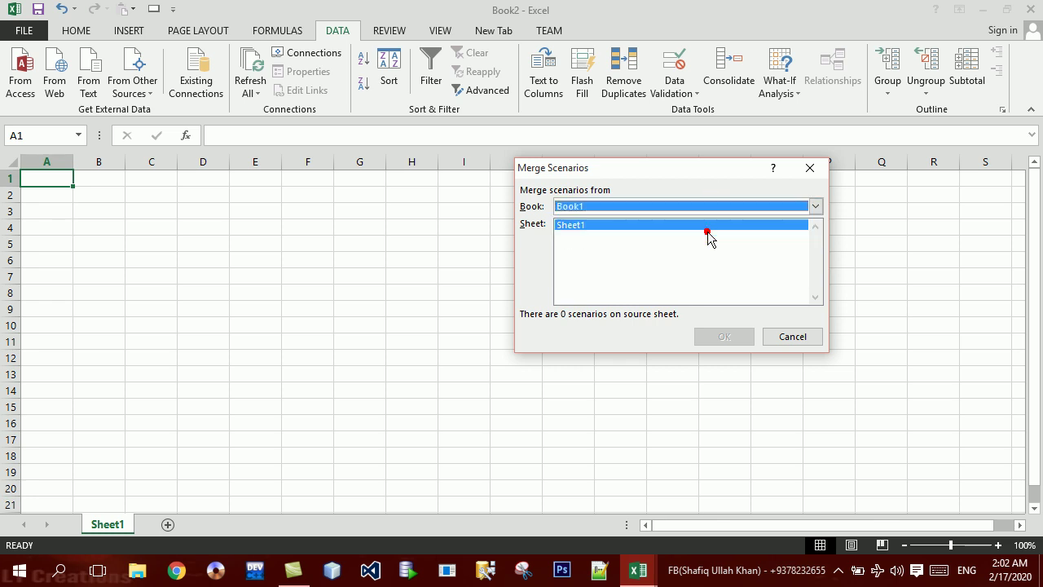
pyautogui.click(716, 226)
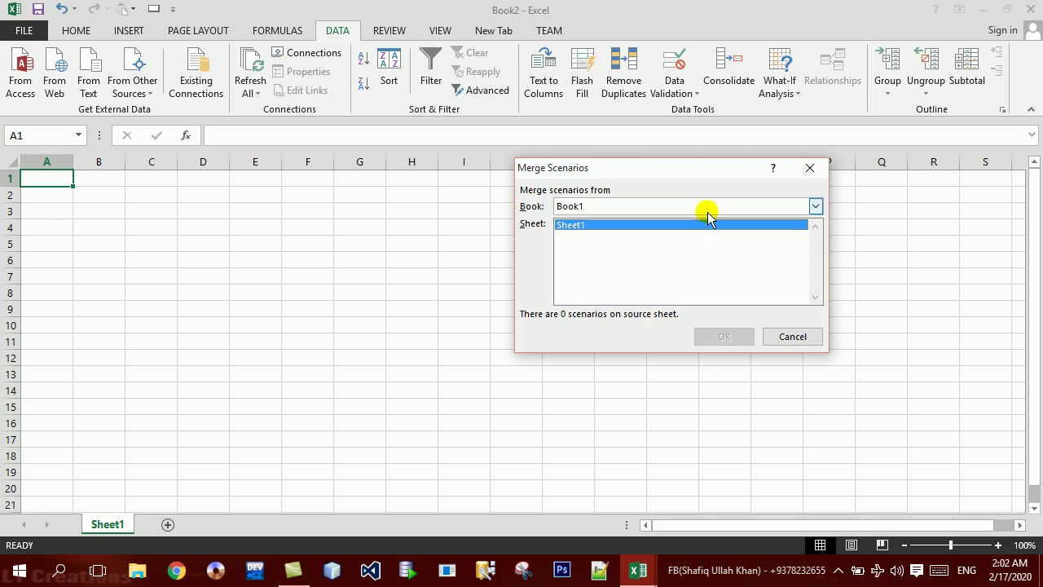
pyautogui.click(707, 210)
pyautogui.click(689, 242)
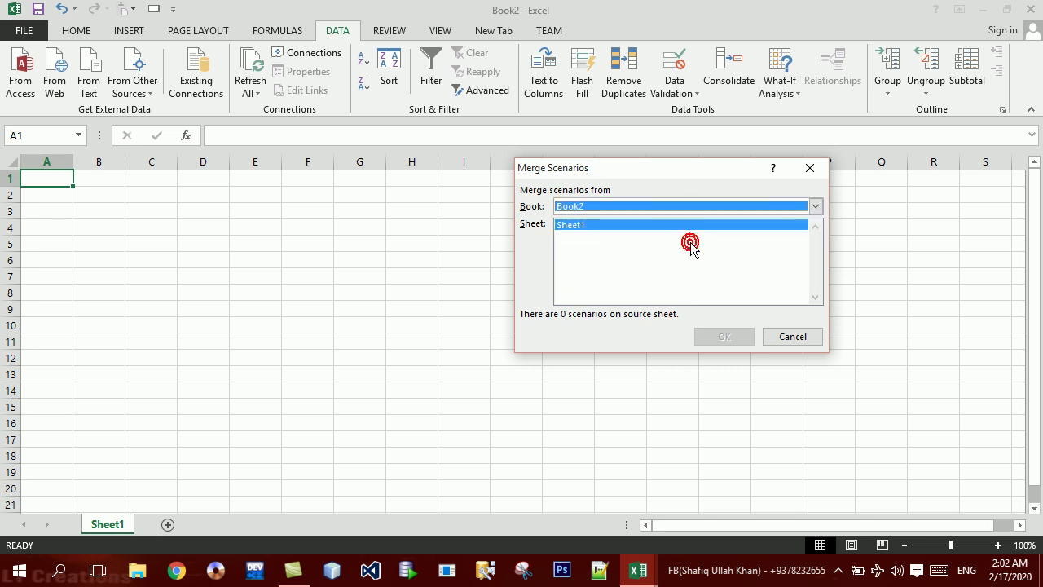
pyautogui.click(681, 222)
pyautogui.click(675, 205)
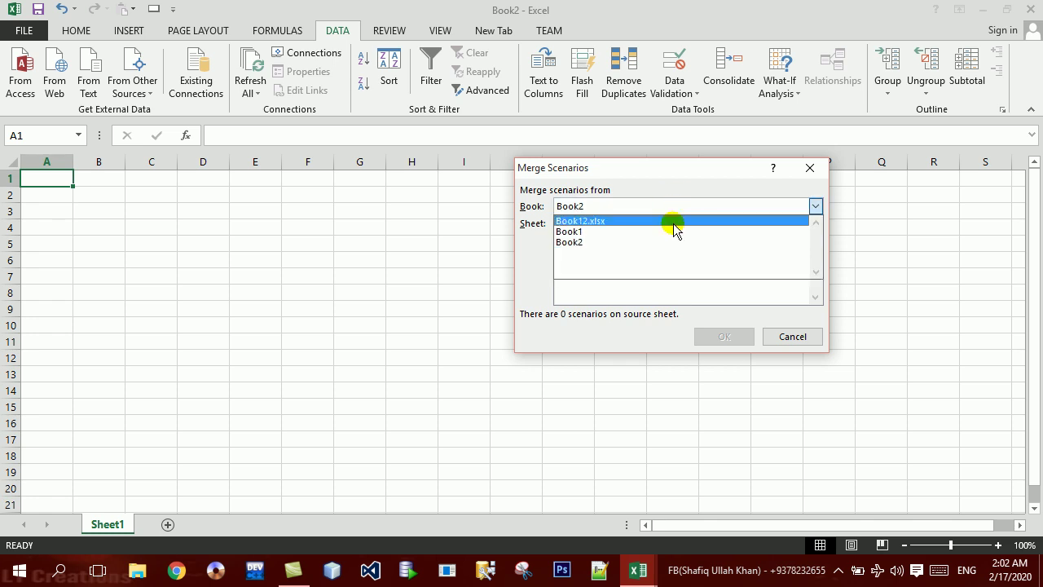
pyautogui.click(673, 224)
# Set Sheet2, which reports 4 scenarios, as the merge source sheet
pyautogui.click(676, 236)
pyautogui.click(676, 235)
pyautogui.press('Down')
pyautogui.press('Down')
pyautogui.press('Down')
pyautogui.press('Up')
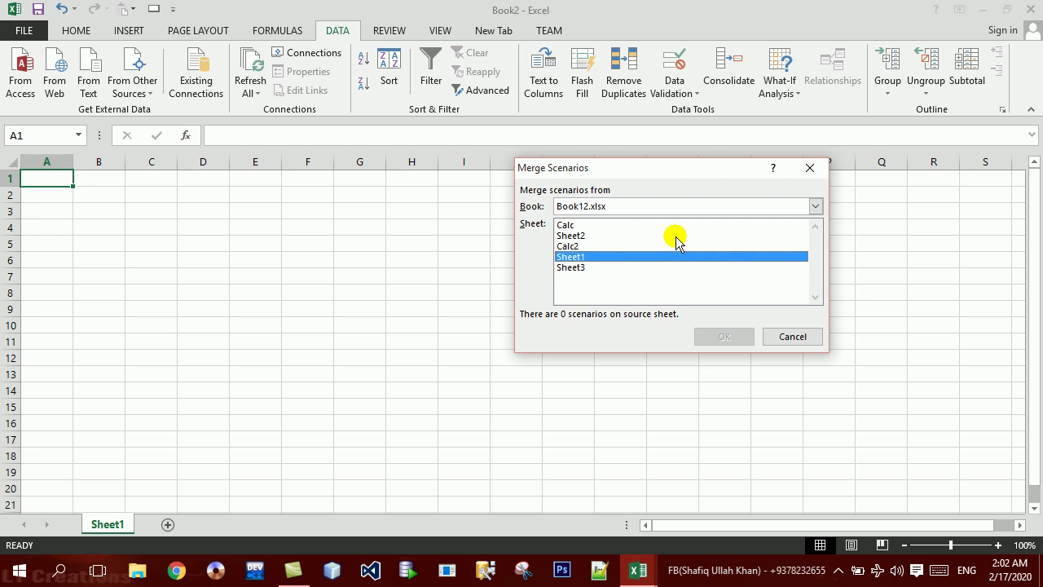
pyautogui.press('Up')
pyautogui.press('Up')
pyautogui.press('Up')
pyautogui.press('Down')
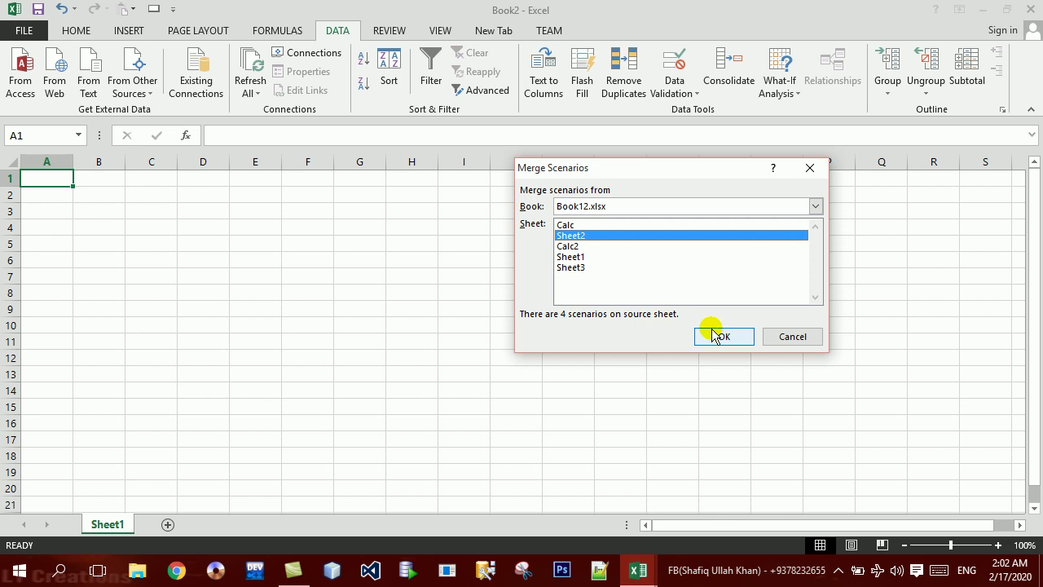
pyautogui.press('Up')
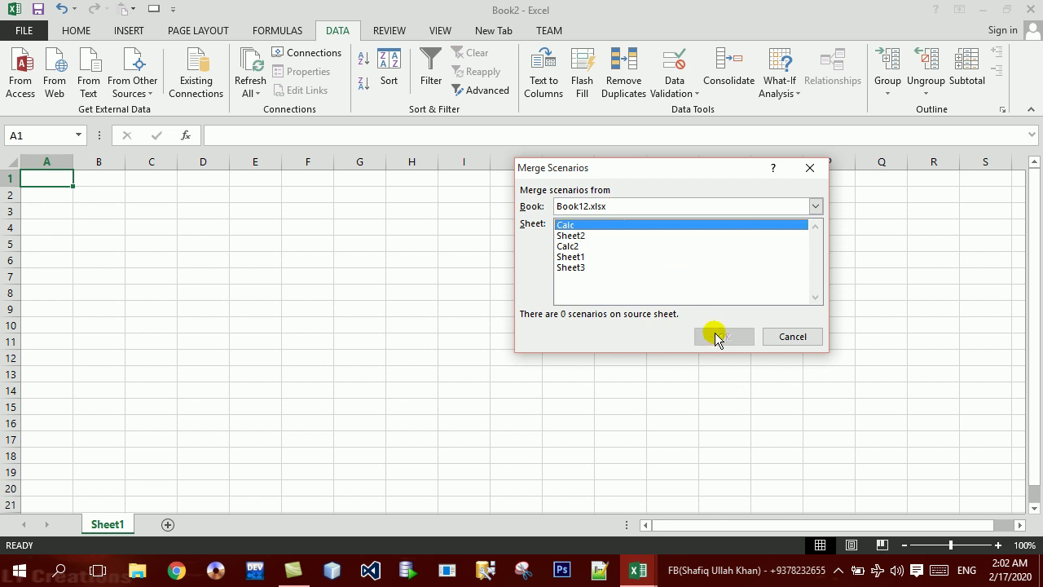
pyautogui.press('Down')
pyautogui.press('Down')
pyautogui.press('Down')
pyautogui.press('Down')
pyautogui.press('Up')
pyautogui.press('Up')
pyautogui.press('Up')
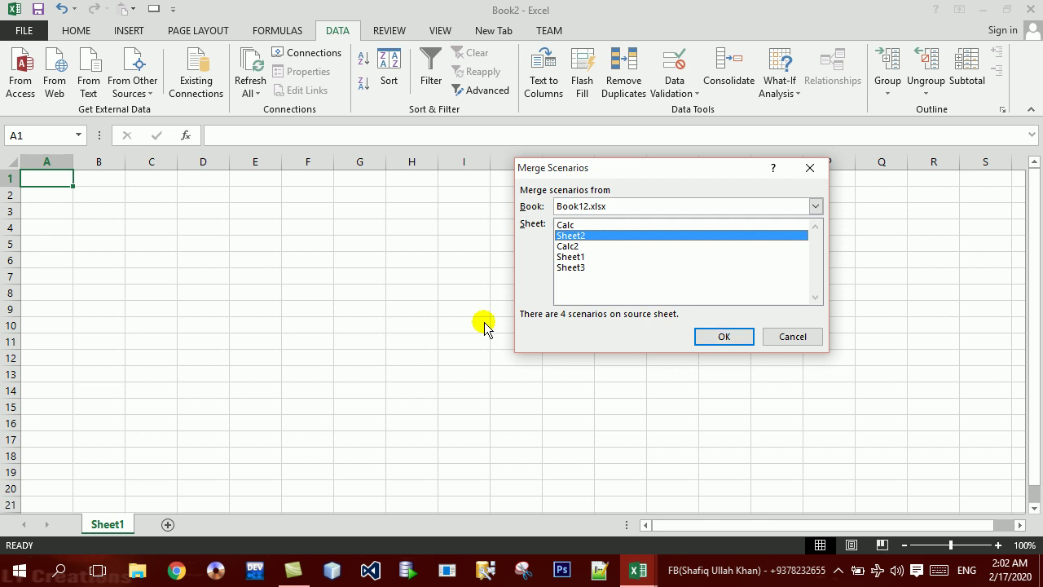
pyautogui.press('super+plus')
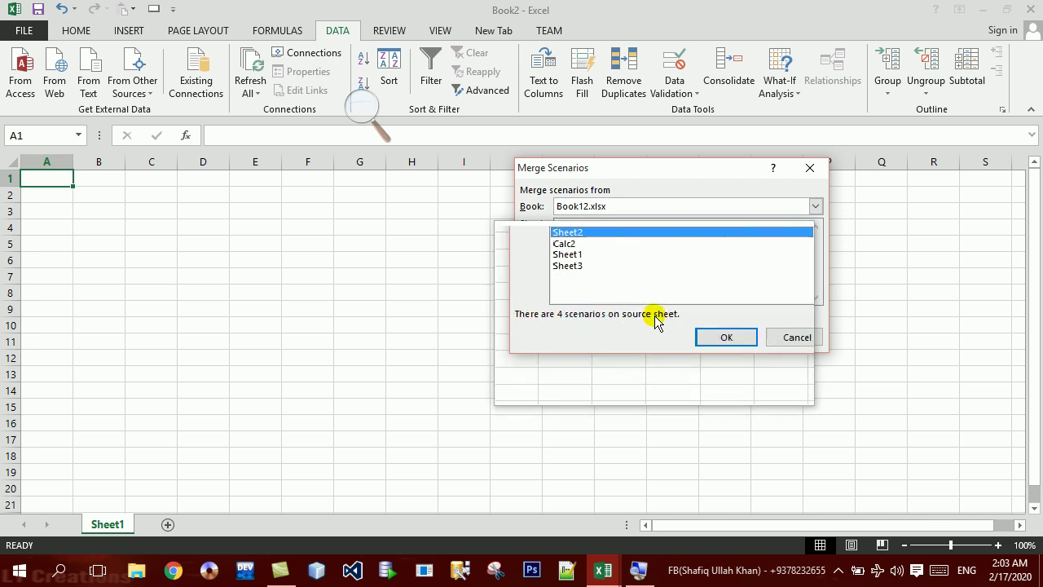
pyautogui.rightClick(640, 570)
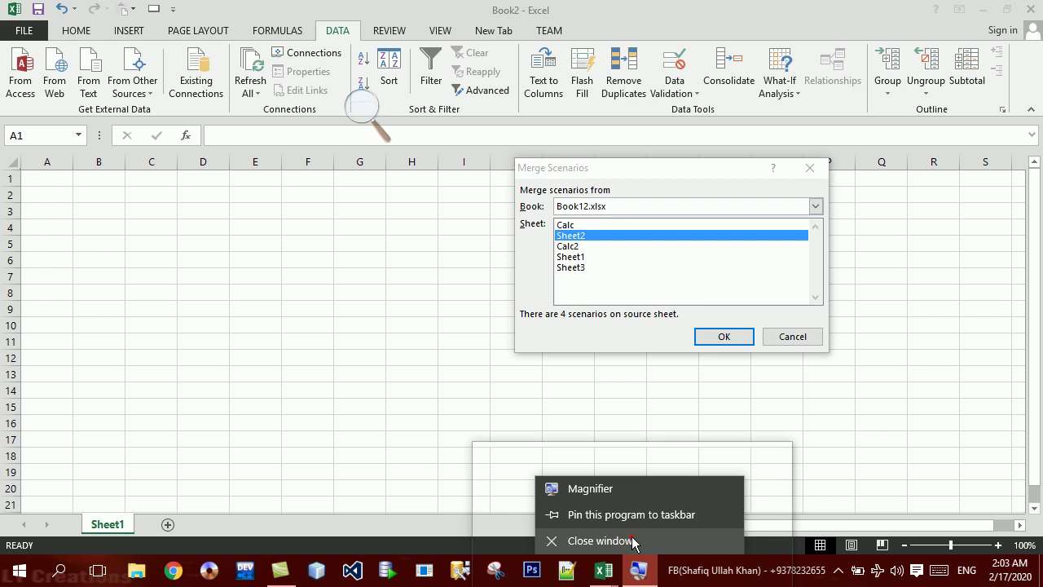
pyautogui.click(633, 542)
# Merge Sheet2's scenarios into Book2 and display the SONY and DEL scenario values
pyautogui.click(714, 337)
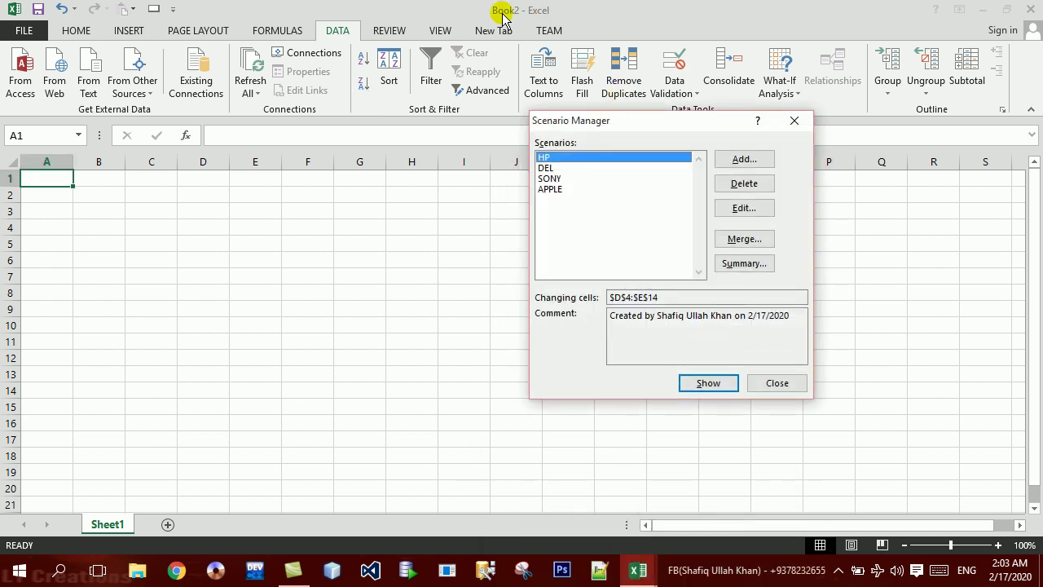
pyautogui.click(613, 178)
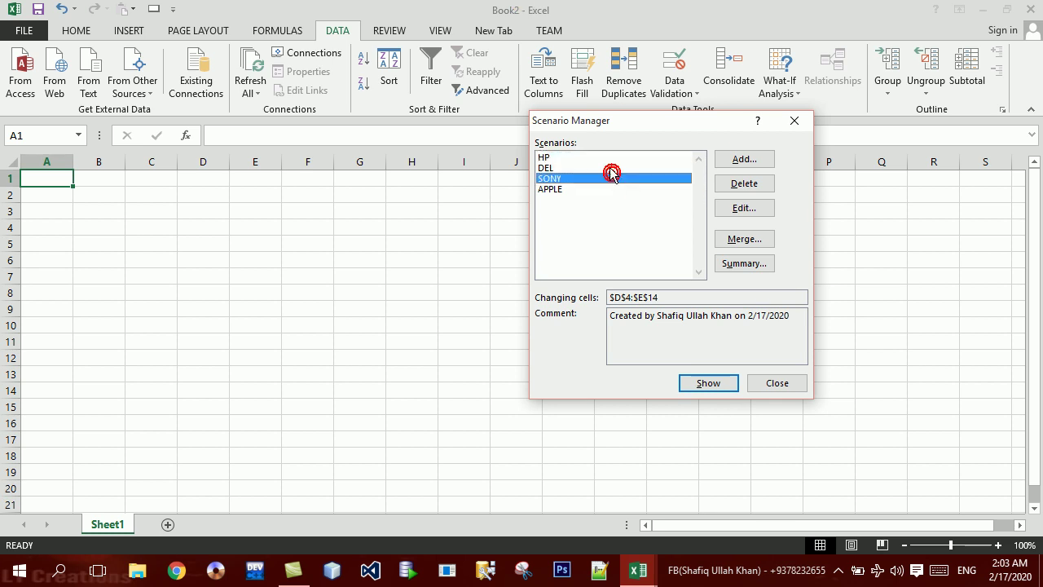
pyautogui.click(697, 383)
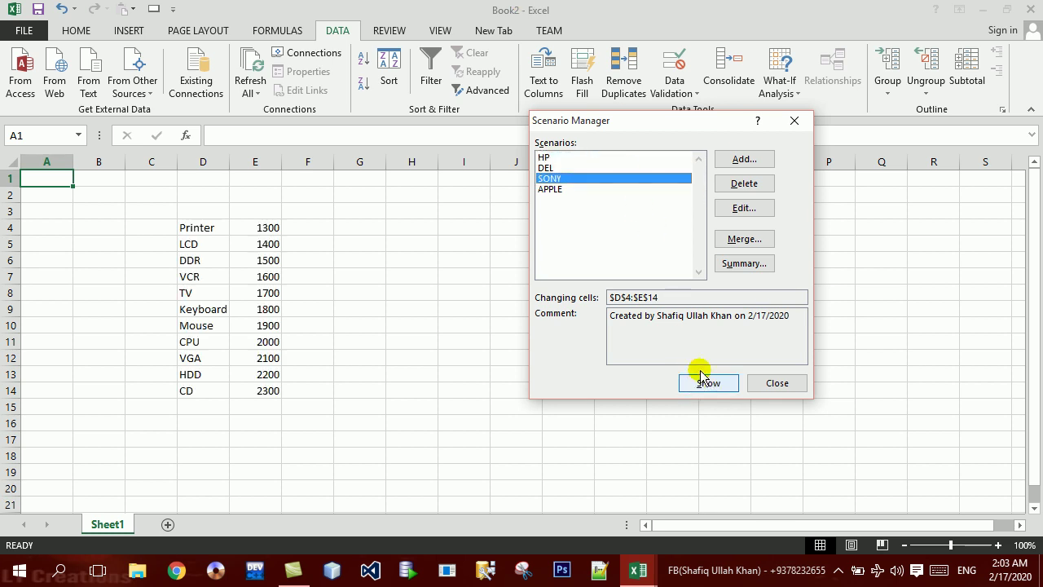
pyautogui.click(644, 167)
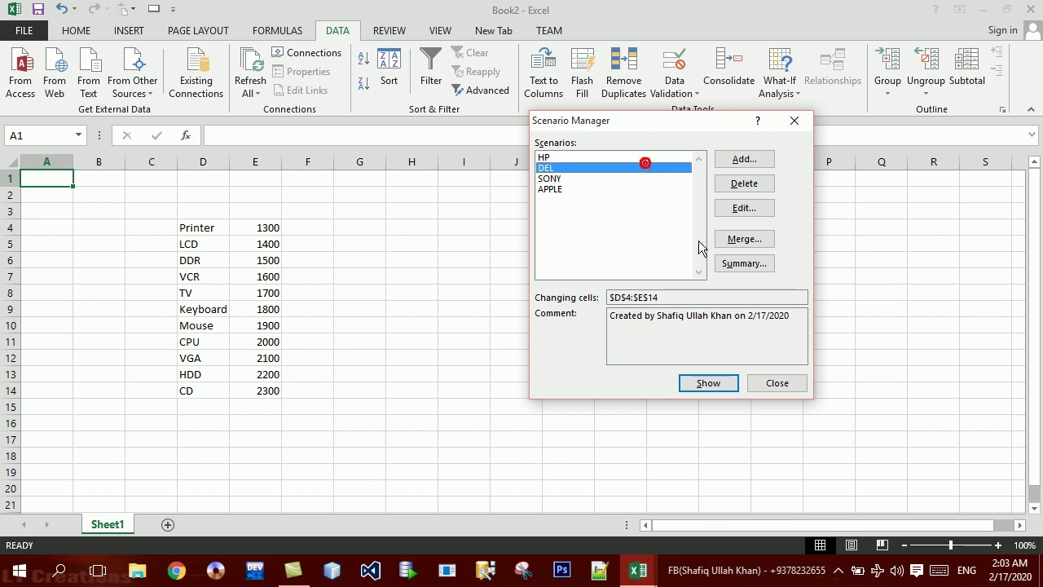
pyautogui.click(708, 383)
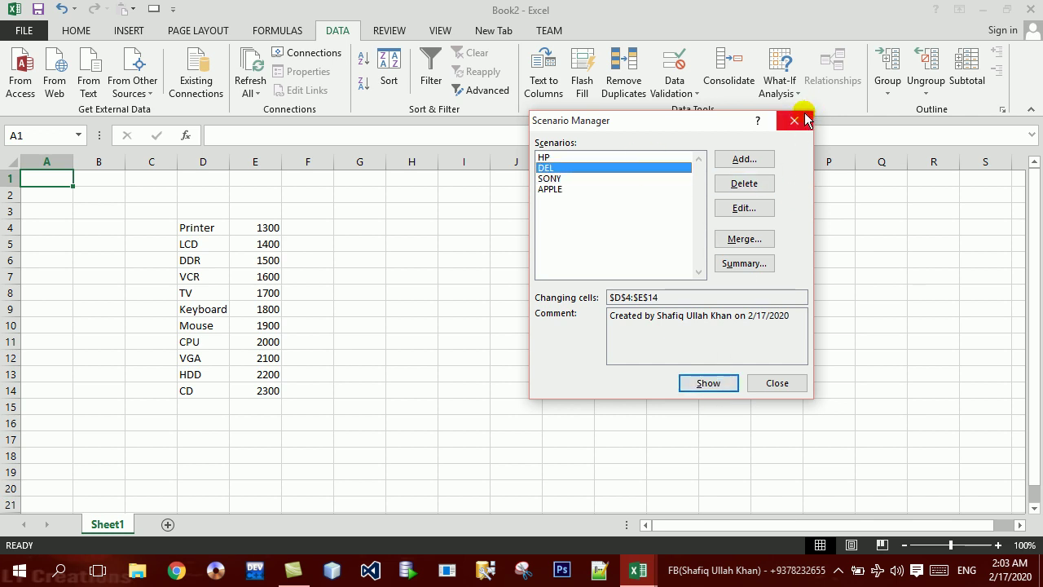
pyautogui.click(795, 120)
pyautogui.click(641, 291)
# Open Data Validation, then cancel without applying any settings
pyautogui.click(685, 57)
pyautogui.click(601, 217)
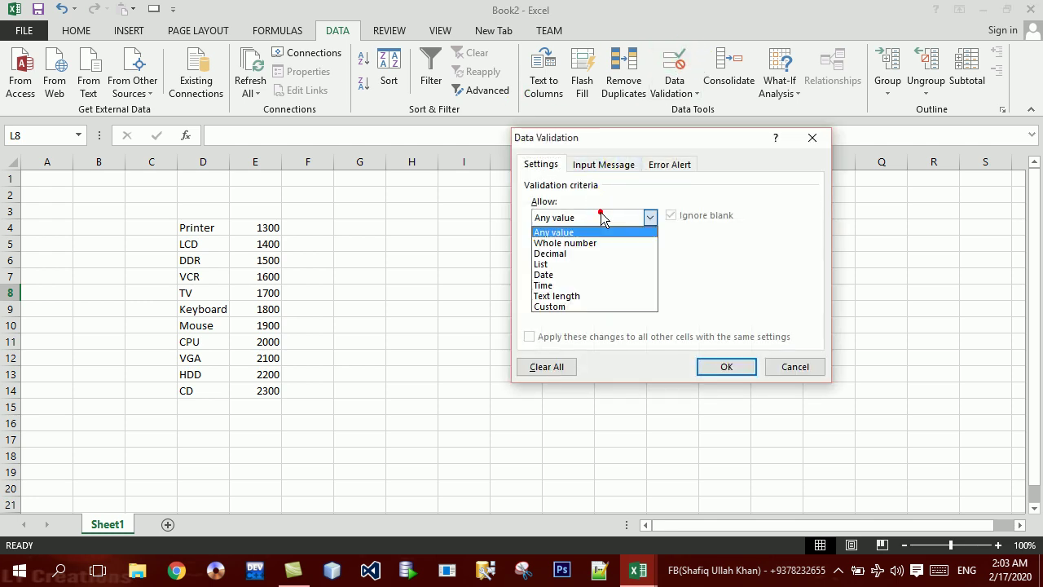
pyautogui.click(786, 368)
# Close Book2 and Book12 without saving either
pyautogui.hotkey('ctrl', 'w')
pyautogui.press('Tab')
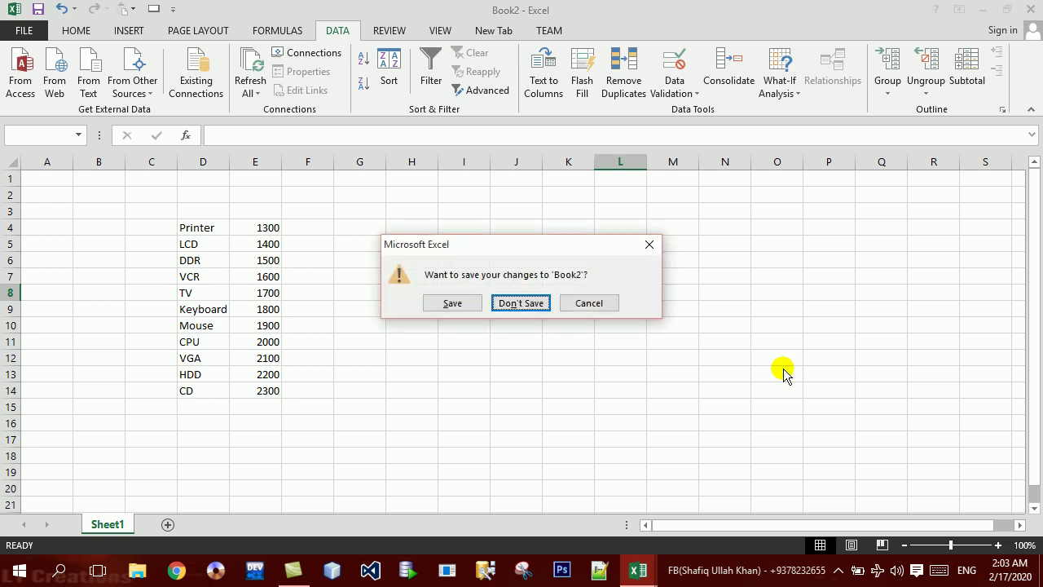
pyautogui.press('Return')
pyautogui.hotkey('ctrl', 'w')
pyautogui.press('Tab')
pyautogui.press('Return')
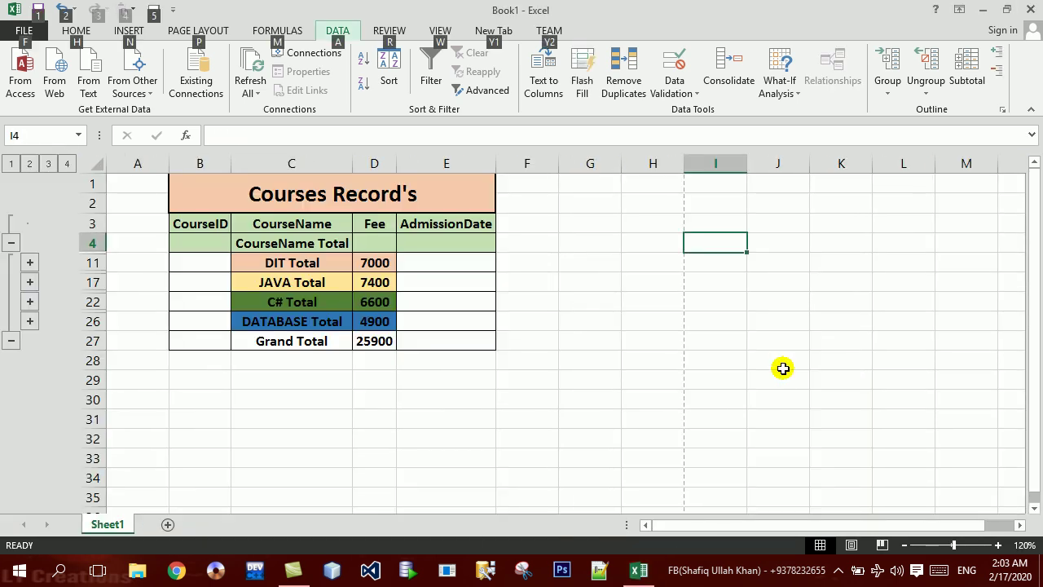
# Expand the Courses Record outline to levels 3 and 4, then select course IDs, names and fees
pyautogui.click(484, 406)
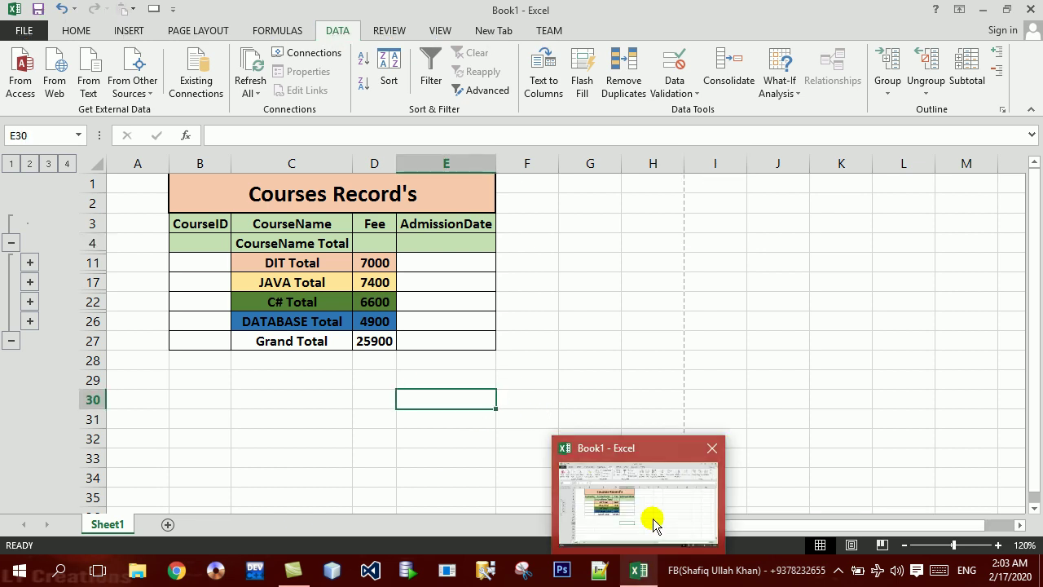
pyautogui.click(356, 408)
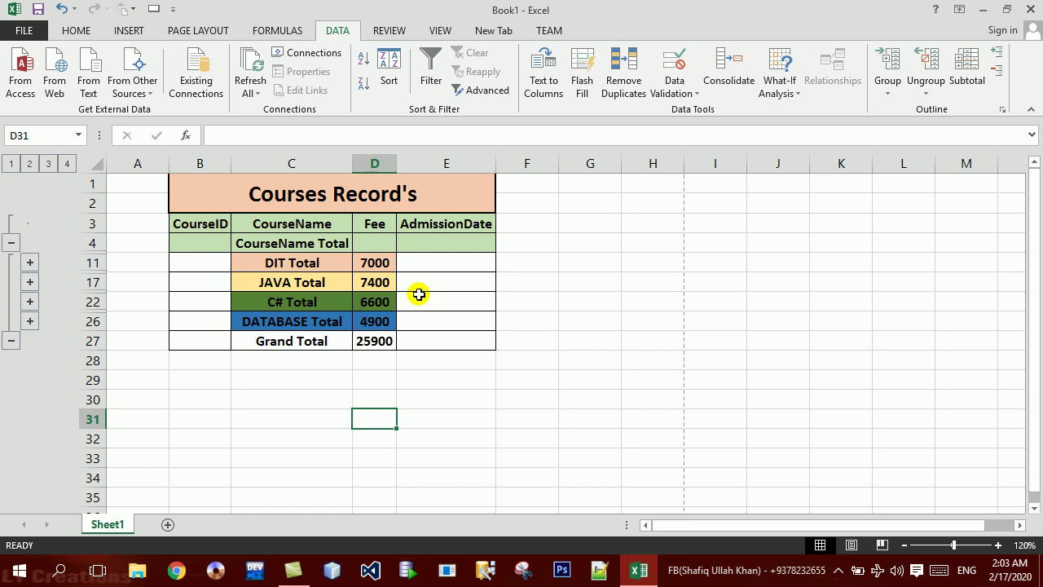
pyautogui.click(224, 203)
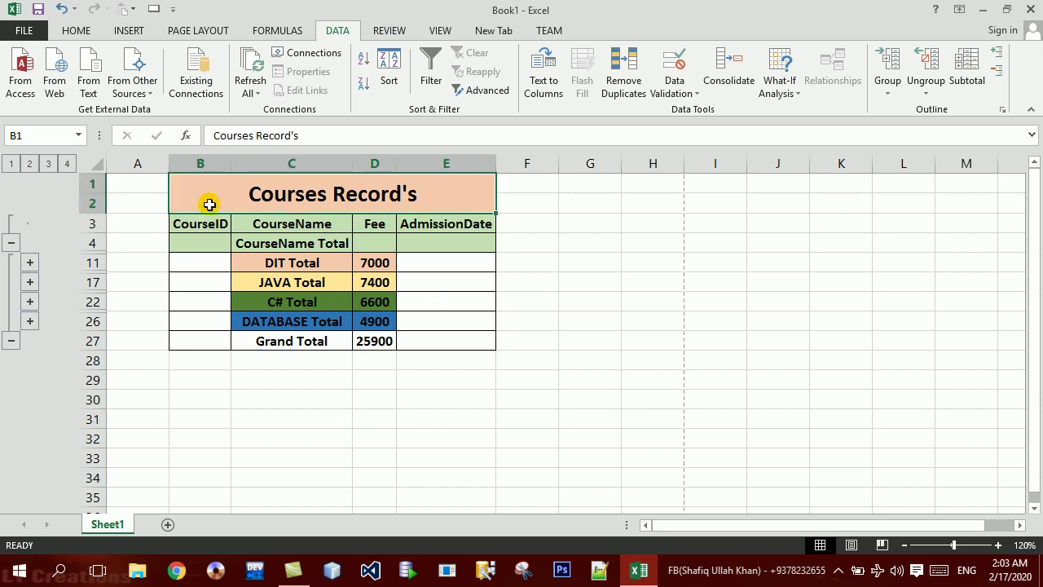
pyautogui.click(45, 163)
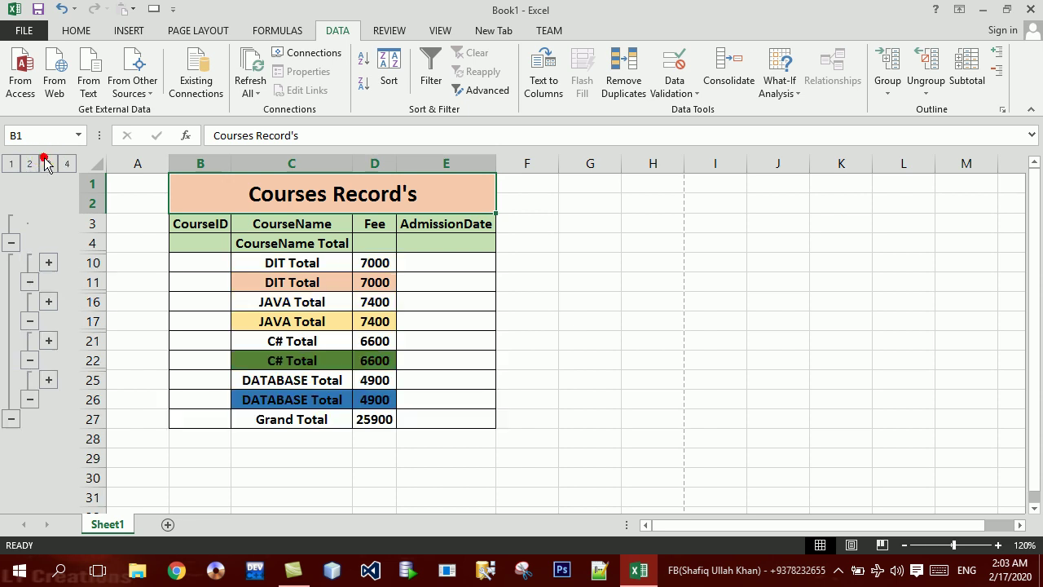
pyautogui.click(67, 164)
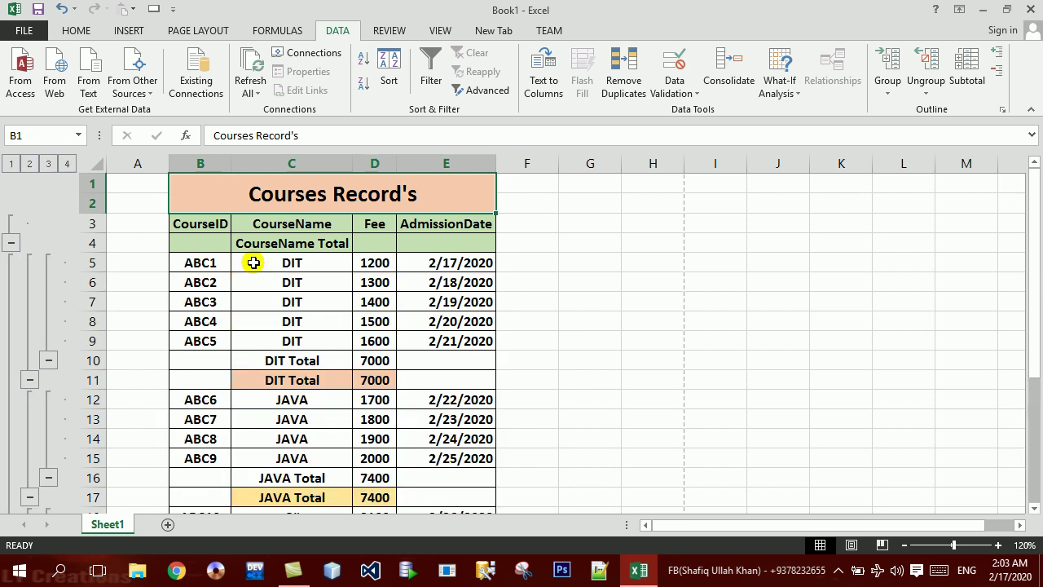
pyautogui.moveTo(210, 262)
pyautogui.mouseDown()
pyautogui.moveTo(366, 476)
pyautogui.moveTo(361, 499)
pyautogui.moveTo(359, 481)
pyautogui.mouseUp()
# Copy the course records and paste them into new workbook Book3 starting at E1
pyautogui.hotkey('ctrl', 'c')
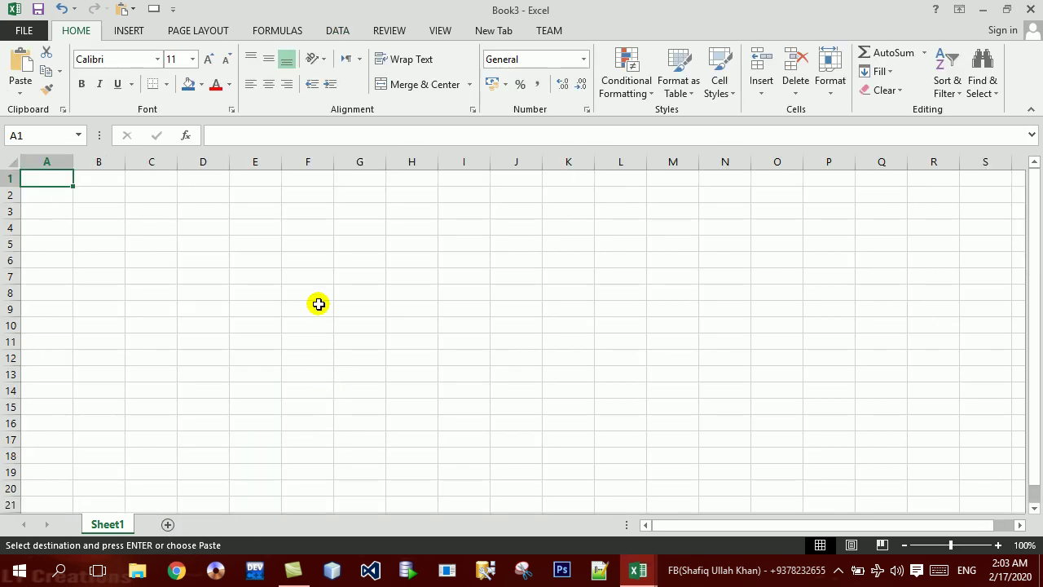
pyautogui.press('Right')
pyautogui.press('Right')
pyautogui.press('Right')
pyautogui.press('Right')
pyautogui.hotkey('ctrl', 'v')
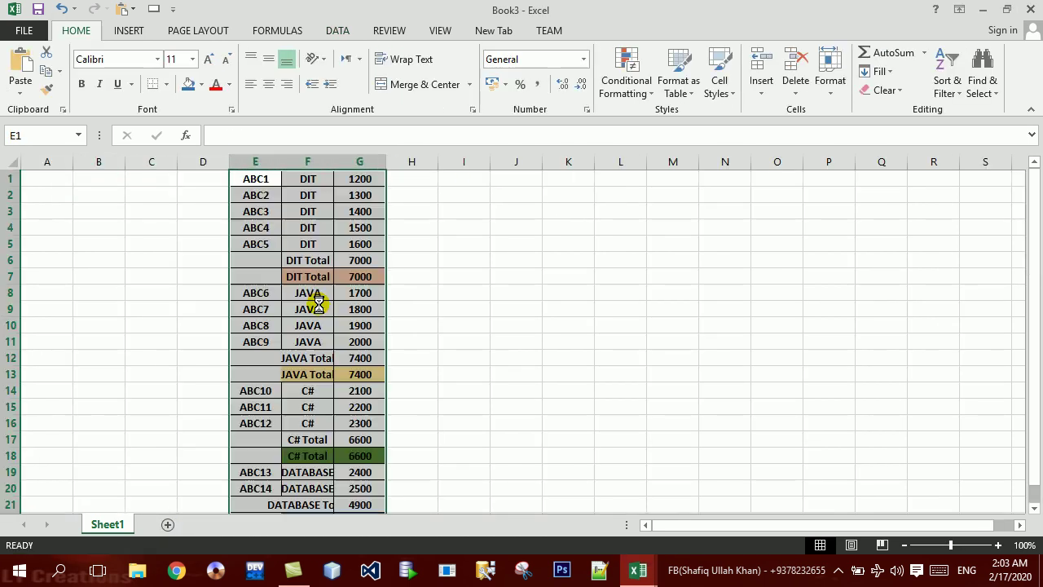
pyautogui.press('Down')
pyautogui.press('Down')
pyautogui.press('Down')
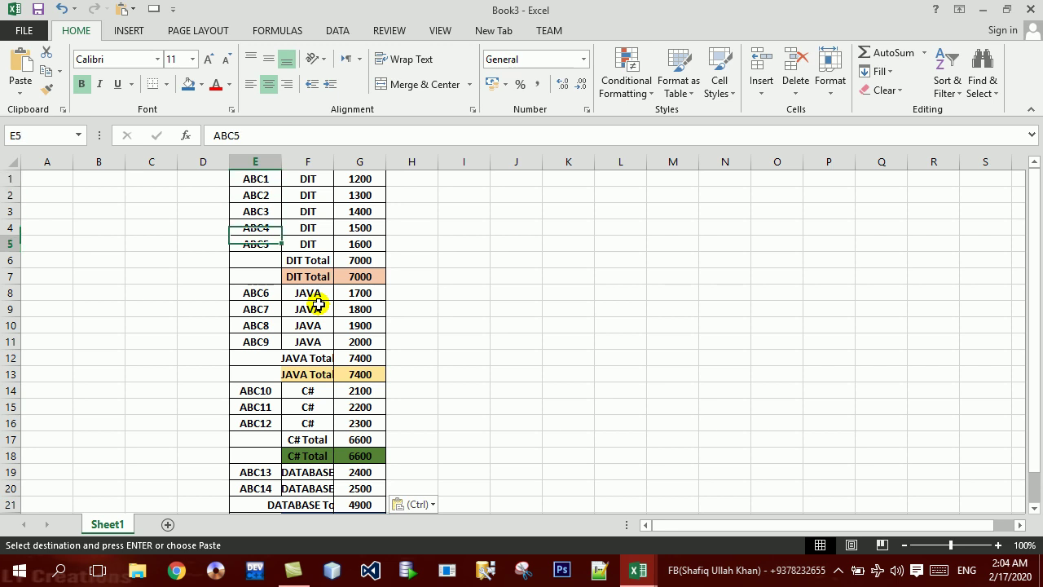
pyautogui.press('Down')
pyautogui.press('Down')
pyautogui.press('Down')
# Enter the label GrandTotal in cell J10
pyautogui.click(510, 333)
pyautogui.click(510, 332)
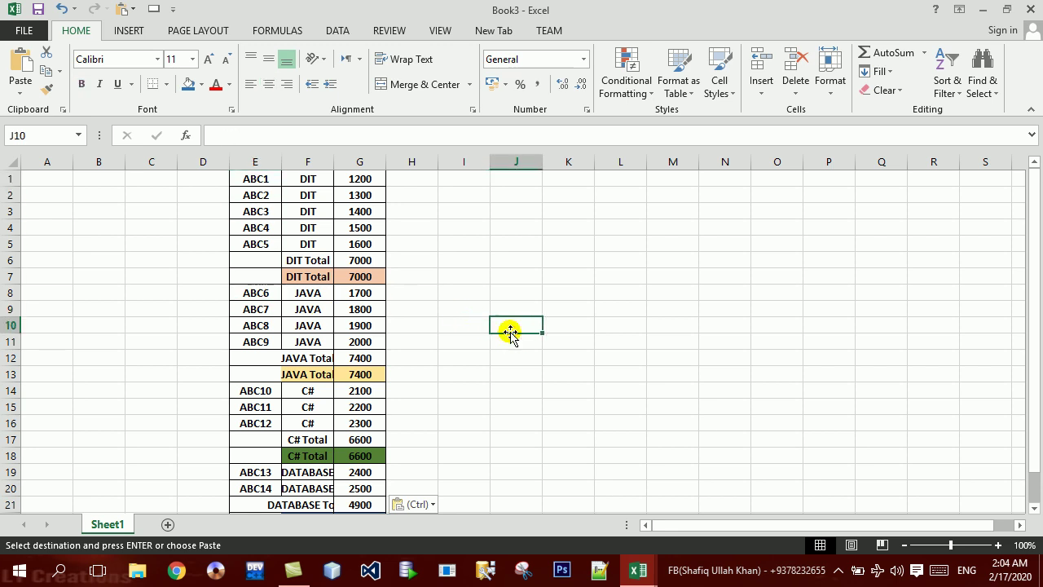
pyautogui.write('g')
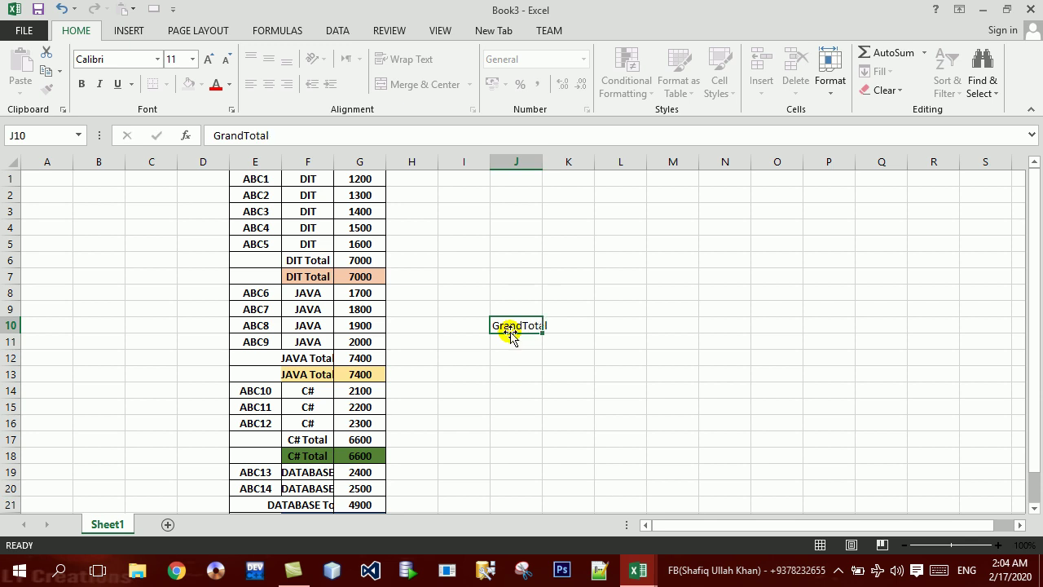
pyautogui.click(516, 340)
pyautogui.press('Up')
pyautogui.press('Right')
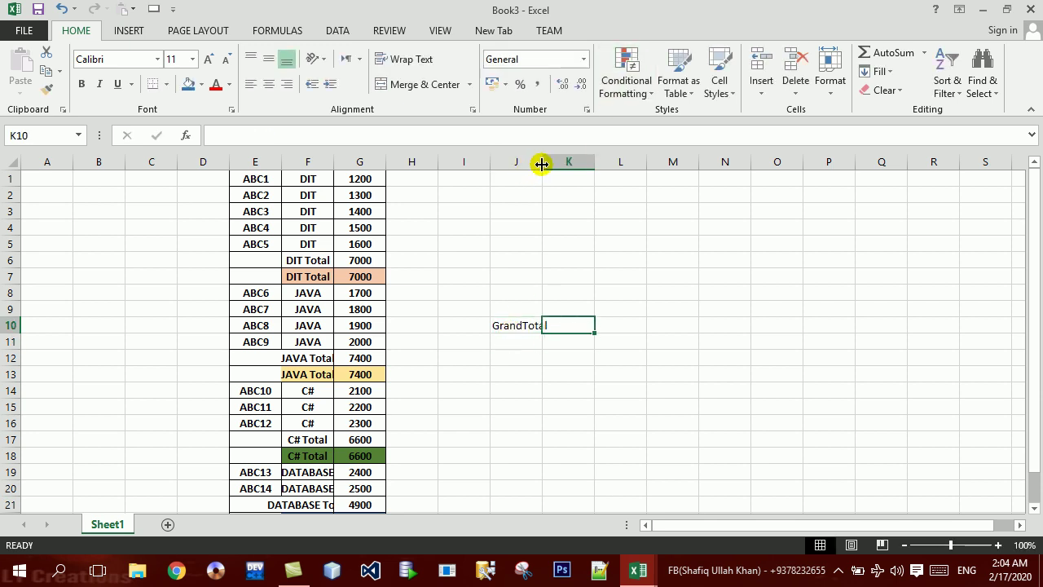
# Widen column J and enter =SUM(G1:G23) in K10
pyautogui.doubleClick(542, 164)
pyautogui.write('sum')
pyautogui.press('Tab')
pyautogui.click(359, 182)
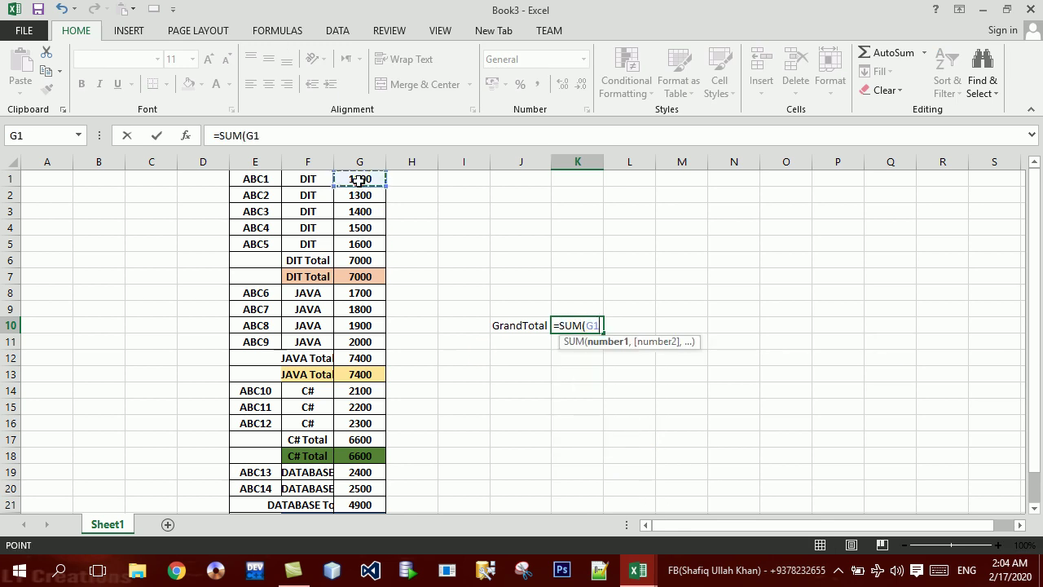
pyautogui.hotkey('shift', 'Down')
pyautogui.hotkey('shift', 'Down')
pyautogui.hotkey('shift', 'Down')
pyautogui.hotkey('shift', 'Down')
pyautogui.hotkey('shift', 'Down')
pyautogui.hotkey('shift', 'Down')
pyautogui.hotkey('shift', 'Down')
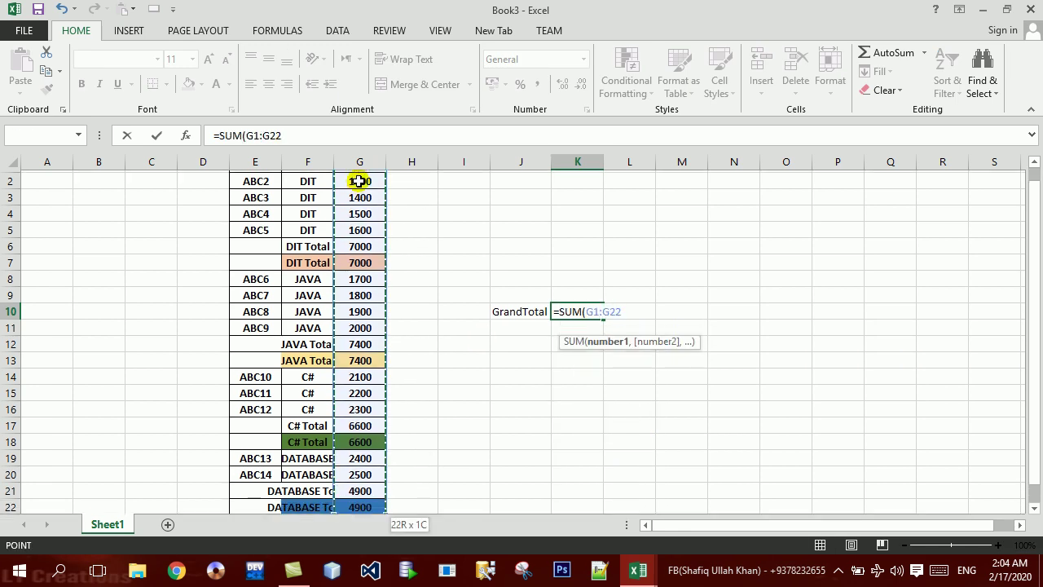
pyautogui.hotkey('shift', 'Down')
pyautogui.hotkey('shift', 'Down')
pyautogui.hotkey('shift', 'Down')
pyautogui.hotkey('shift', 'Up')
pyautogui.hotkey('shift', 'Up')
pyautogui.hotkey('shift', 'Up')
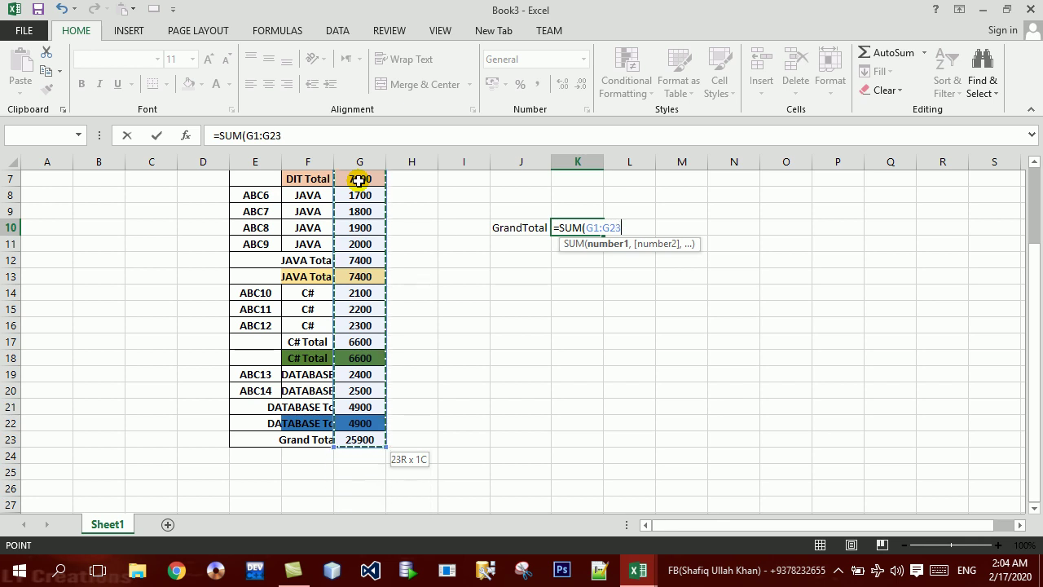
pyautogui.press('Return')
# Make the GrandTotal label and its total in J10:K10 bold
pyautogui.press('Up')
pyautogui.press('Up')
pyautogui.press('Up')
pyautogui.press('Up')
pyautogui.press('Down')
pyautogui.press('Down')
pyautogui.press('Down')
pyautogui.press('Down')
pyautogui.press('Left')
# Change the fees to 1500 in G1 and 2000 in G8
pyautogui.press('Up')
pyautogui.hotkey('shift', 'Right')
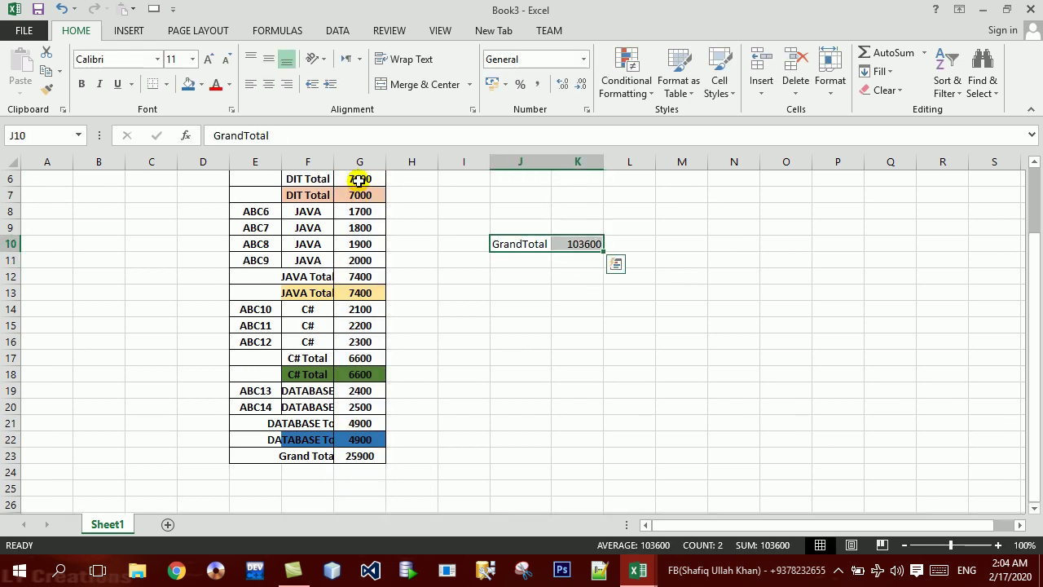
pyautogui.hotkey('ctrl', 'b')
pyautogui.press('Left')
pyautogui.press('Left')
pyautogui.press('Up')
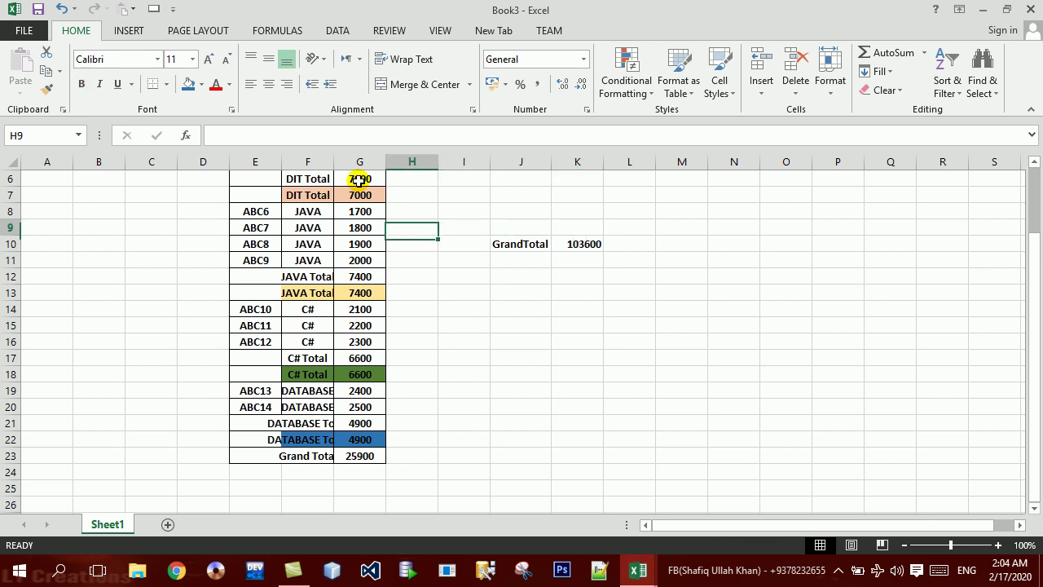
pyautogui.press('Up')
pyautogui.press('Left')
pyautogui.press('Up')
pyautogui.press('Up')
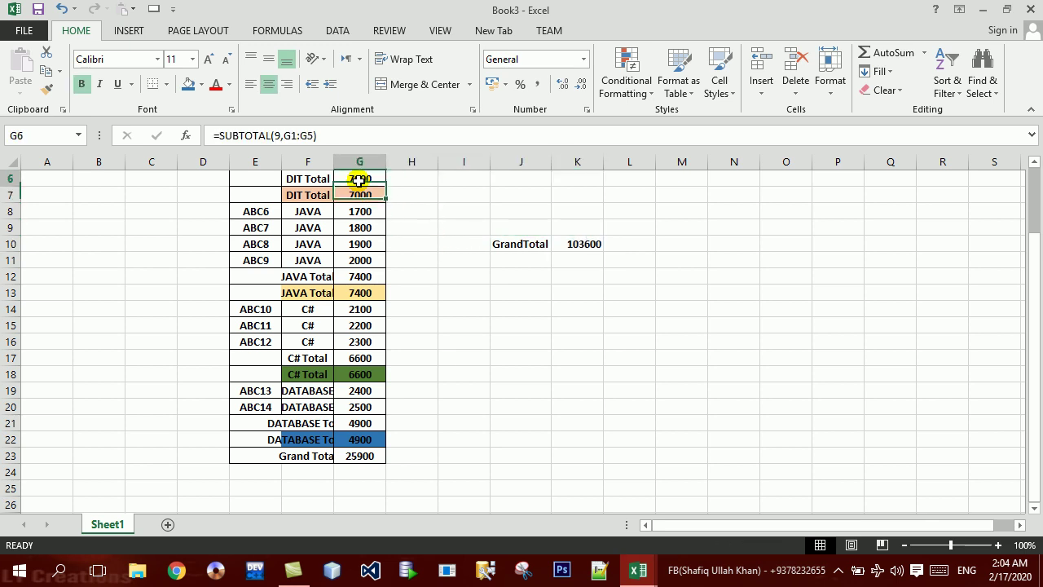
pyautogui.hotkey('ctrl', 'Up')
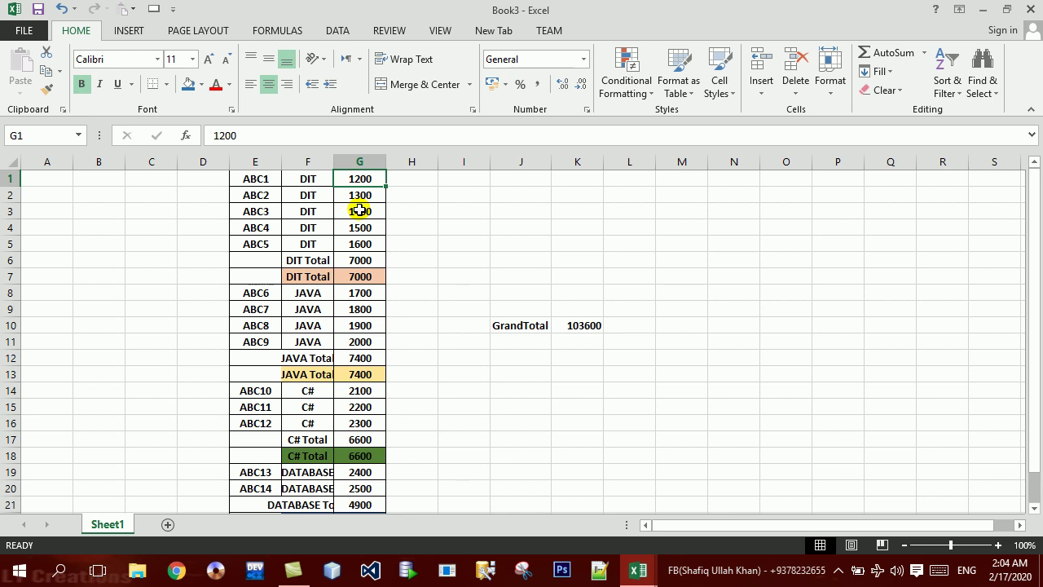
pyautogui.write('1')
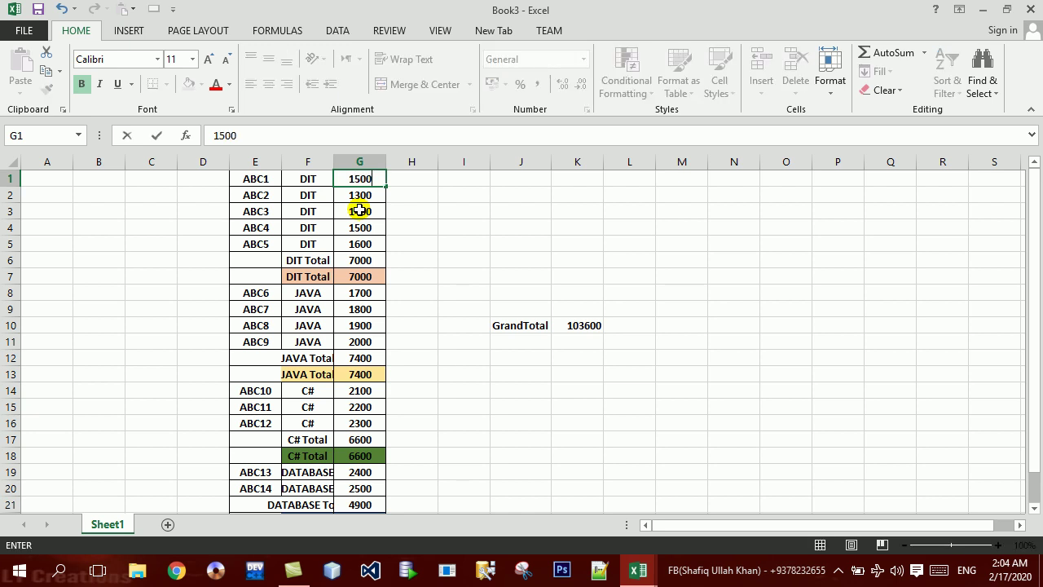
pyautogui.press('Return')
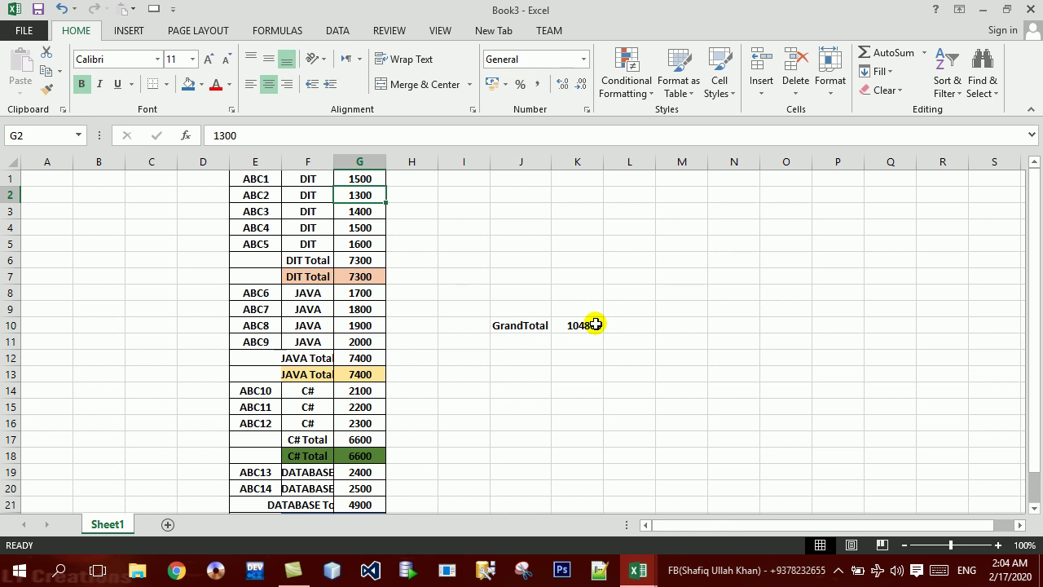
pyautogui.click(360, 295)
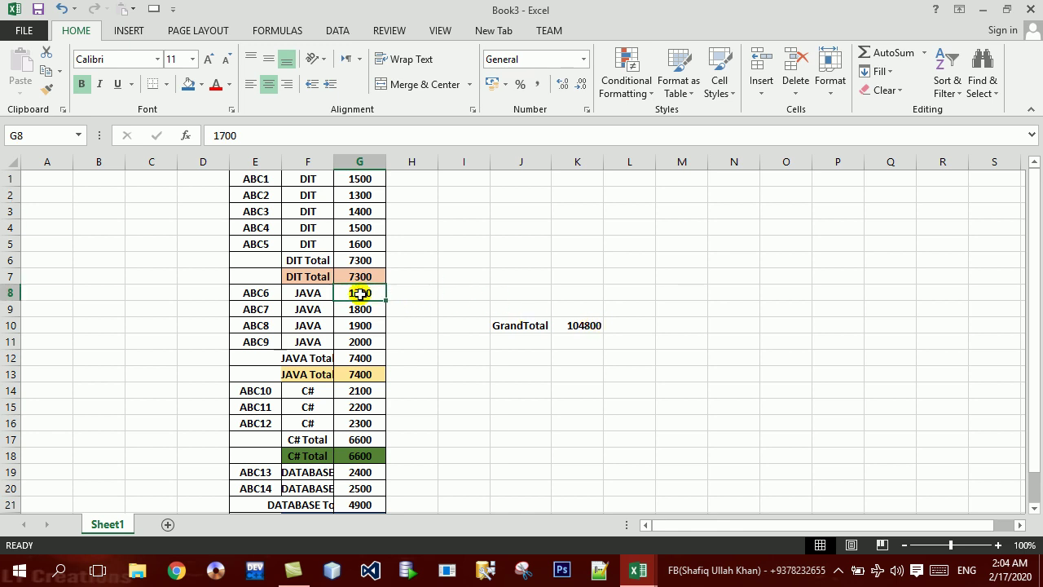
pyautogui.write('2000')
pyautogui.press('Return')
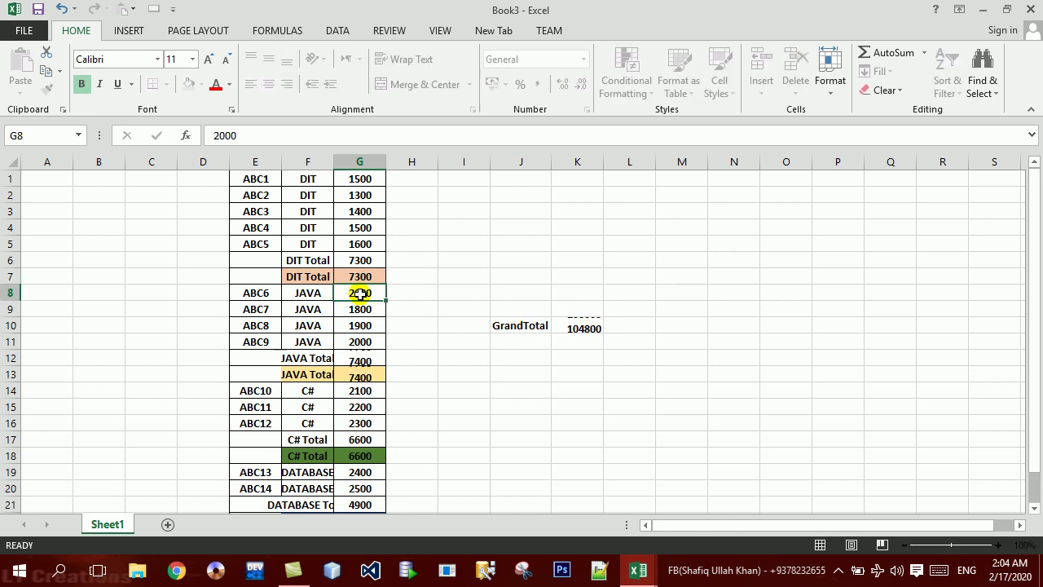
# Test K10 by typing 900 over the GrandTotal, then inspect its SUM formula
pyautogui.click(589, 325)
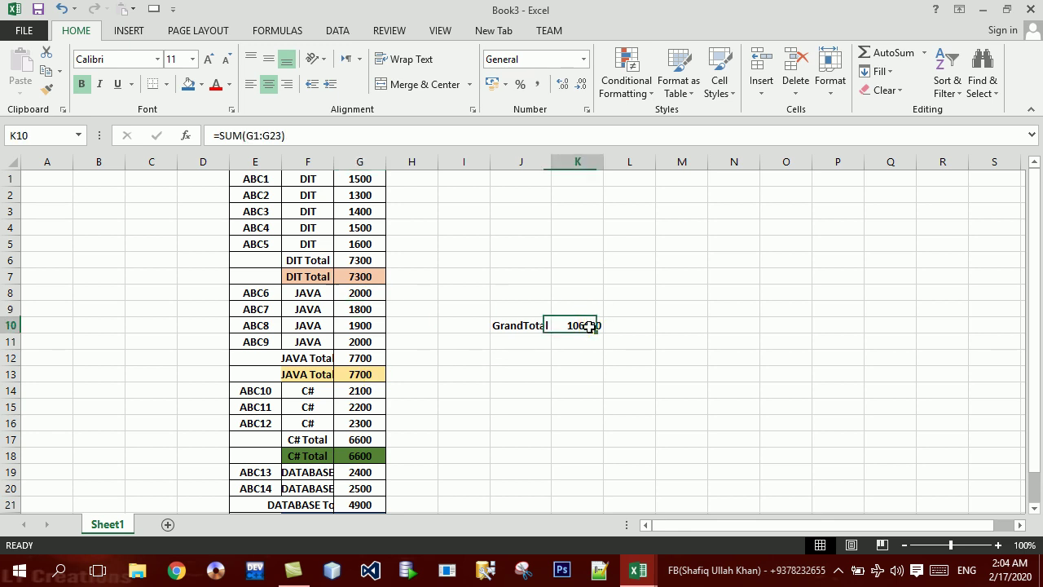
pyautogui.write('900')
pyautogui.press('Return')
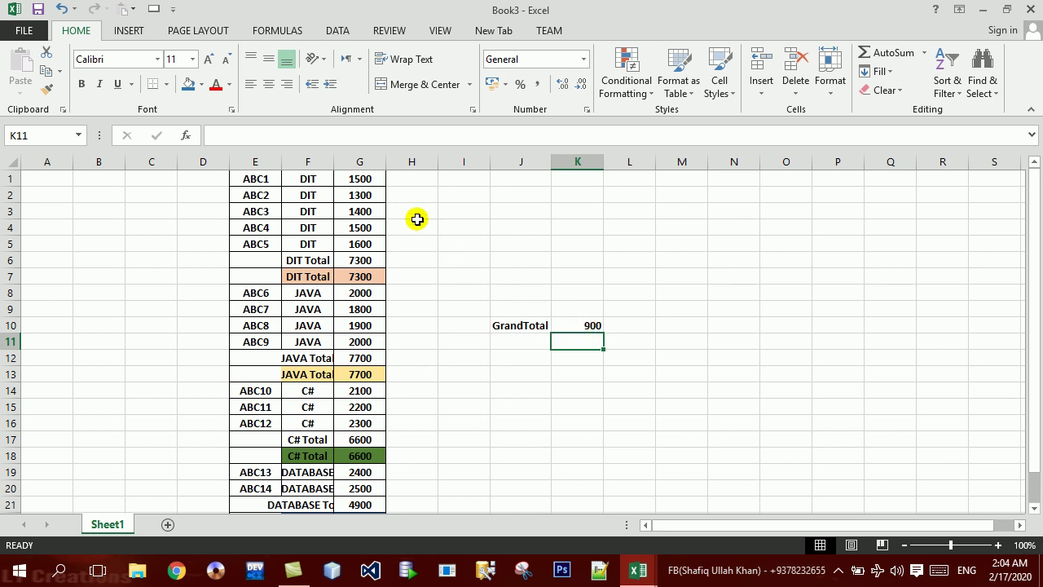
pyautogui.click(601, 326)
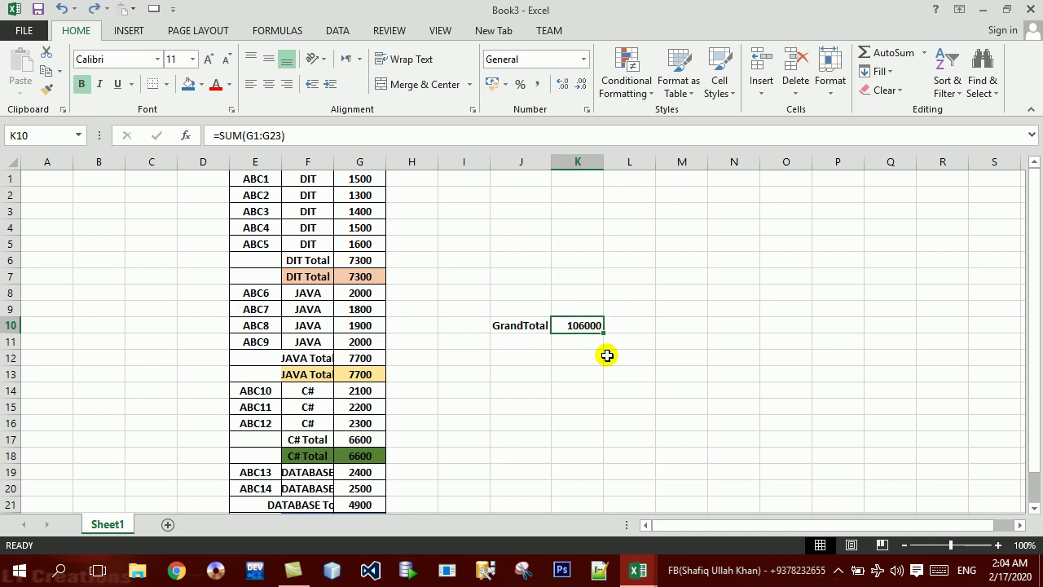
pyautogui.click(584, 292)
pyautogui.click(583, 326)
pyautogui.click(337, 30)
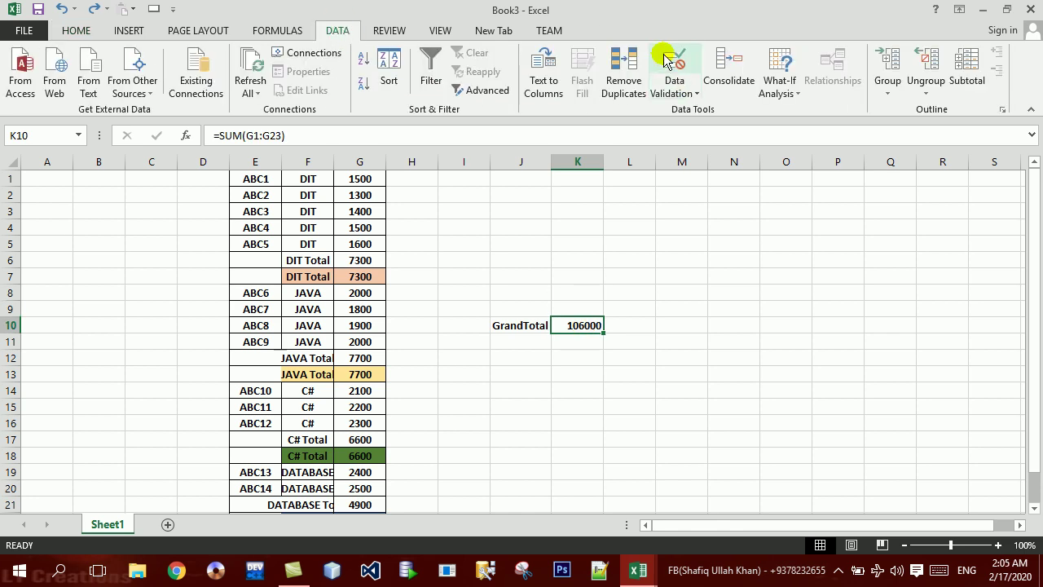
# Give K10 a Custom data validation rule with the formula =sum(K10)
pyautogui.click(673, 61)
pyautogui.click(607, 219)
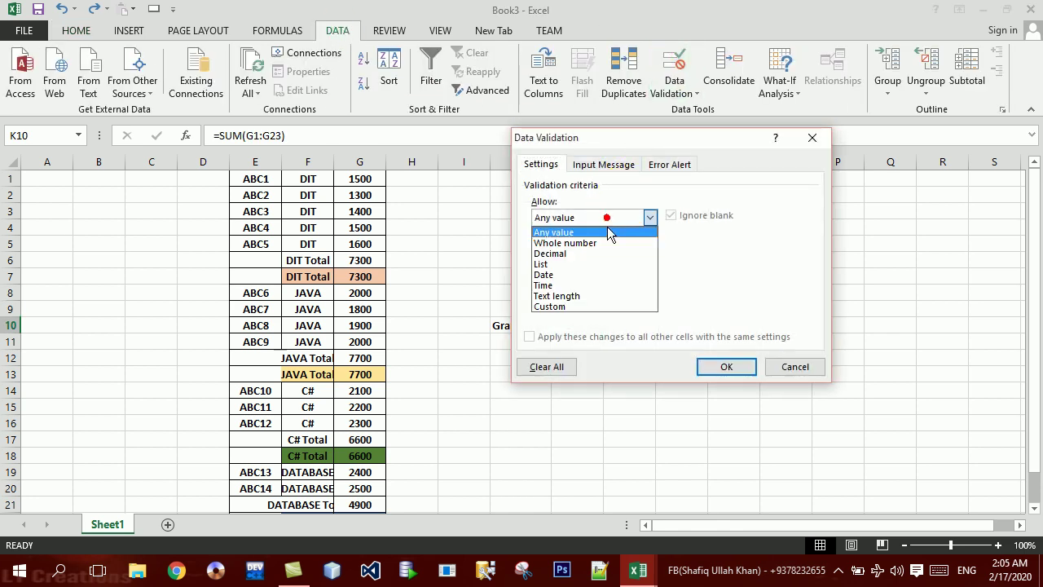
pyautogui.click(603, 304)
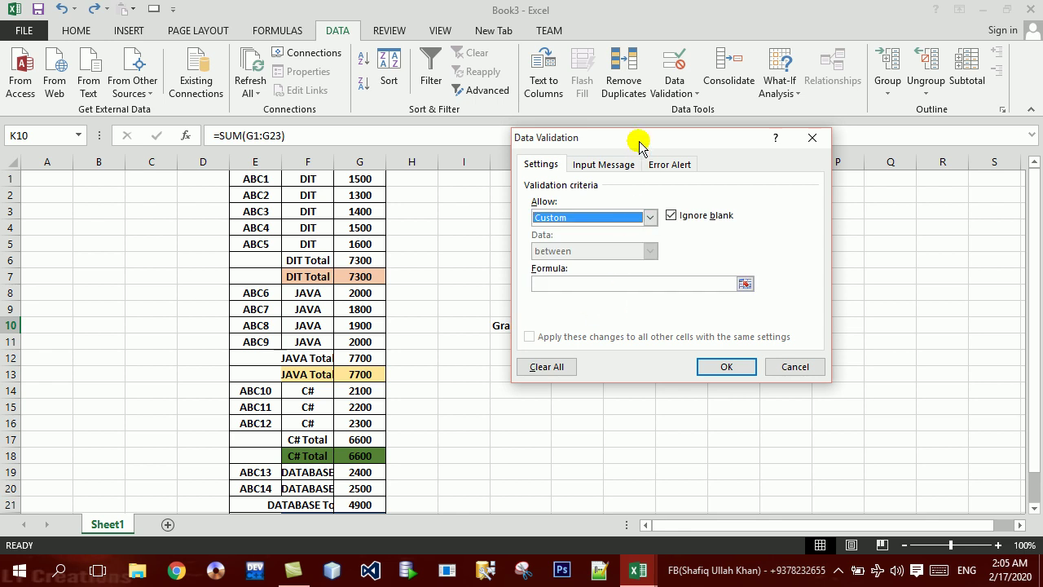
pyautogui.moveTo(636, 141); pyautogui.dragTo(624, 44)
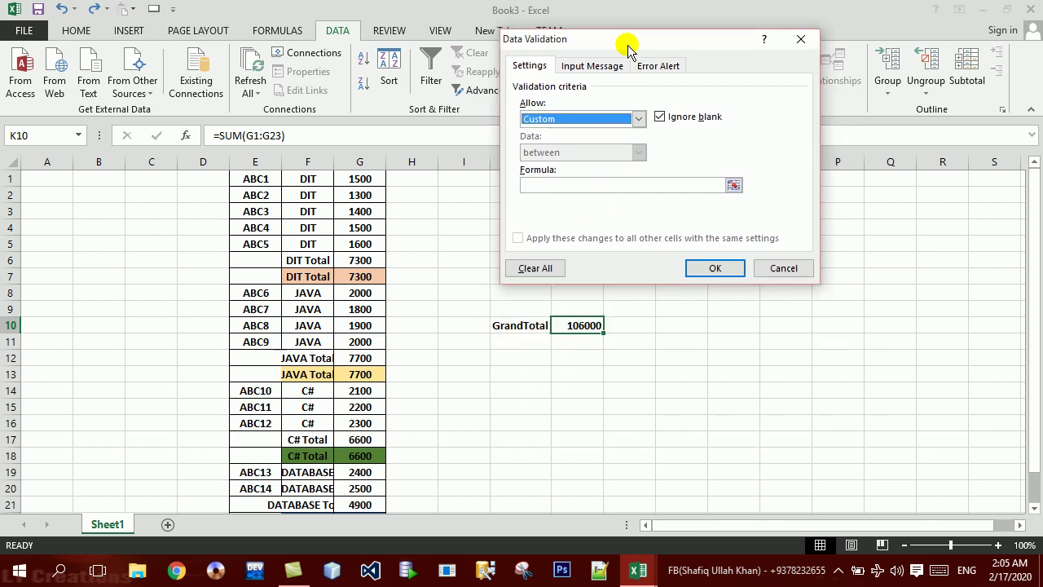
pyautogui.click(597, 186)
pyautogui.write('=sum')
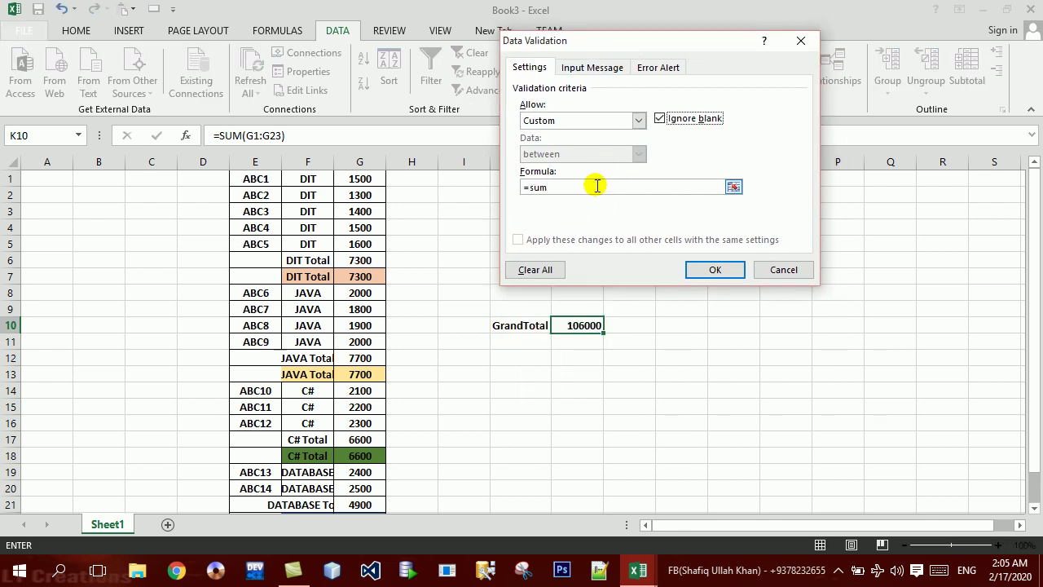
pyautogui.click(595, 188)
pyautogui.write('(')
pyautogui.click(582, 323)
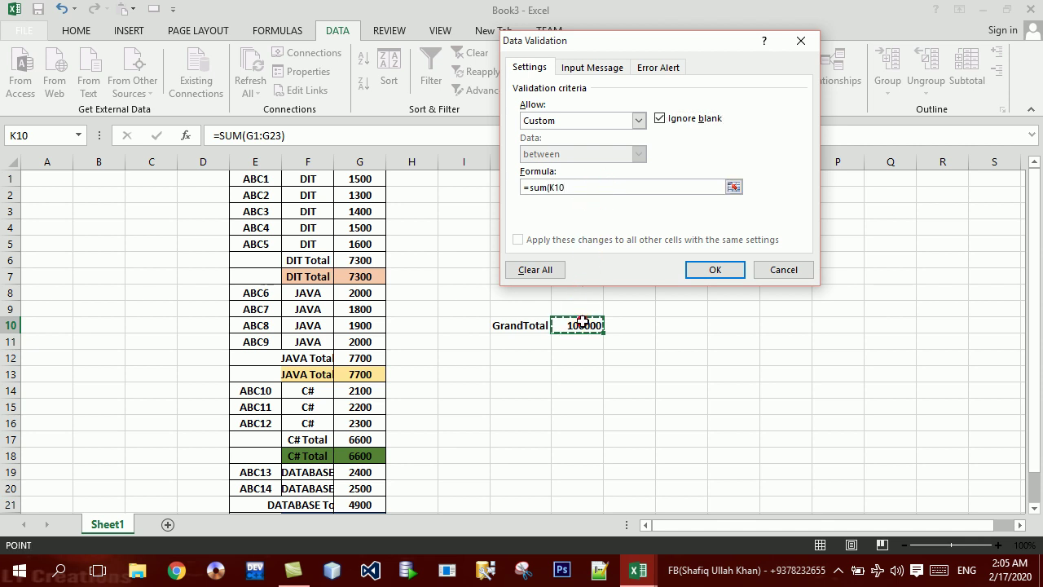
pyautogui.write(')')
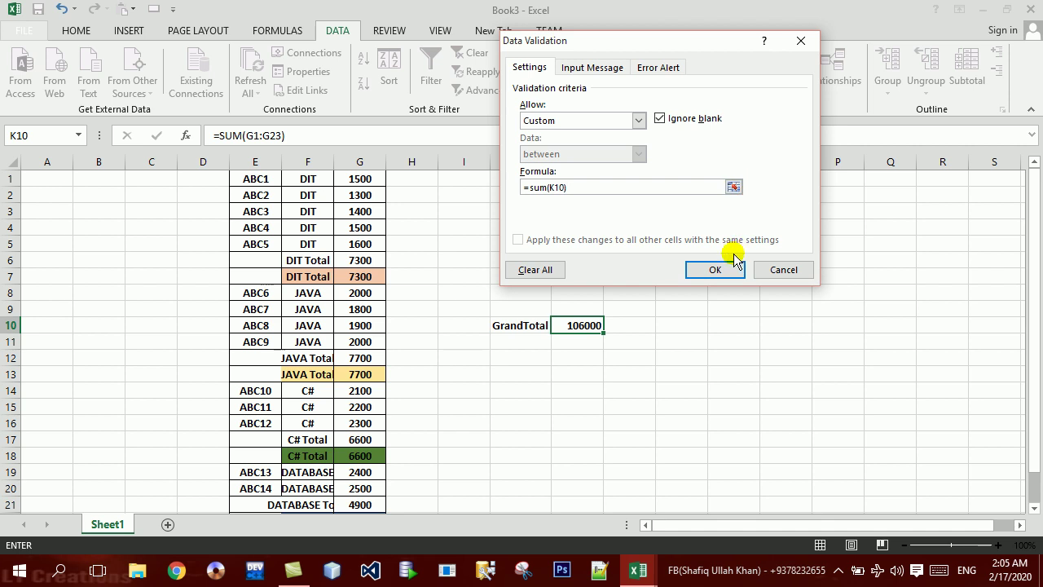
pyautogui.click(725, 269)
# Enter 9000 in G4, then test 800 in K10 and undo it
pyautogui.click(612, 344)
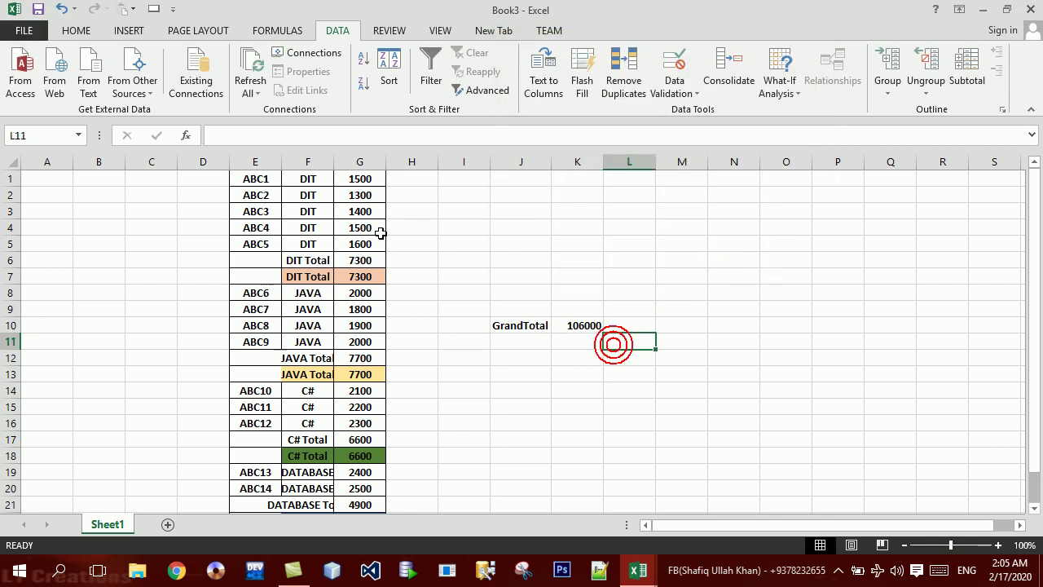
pyautogui.click(368, 226)
pyautogui.write('9000')
pyautogui.press('Return')
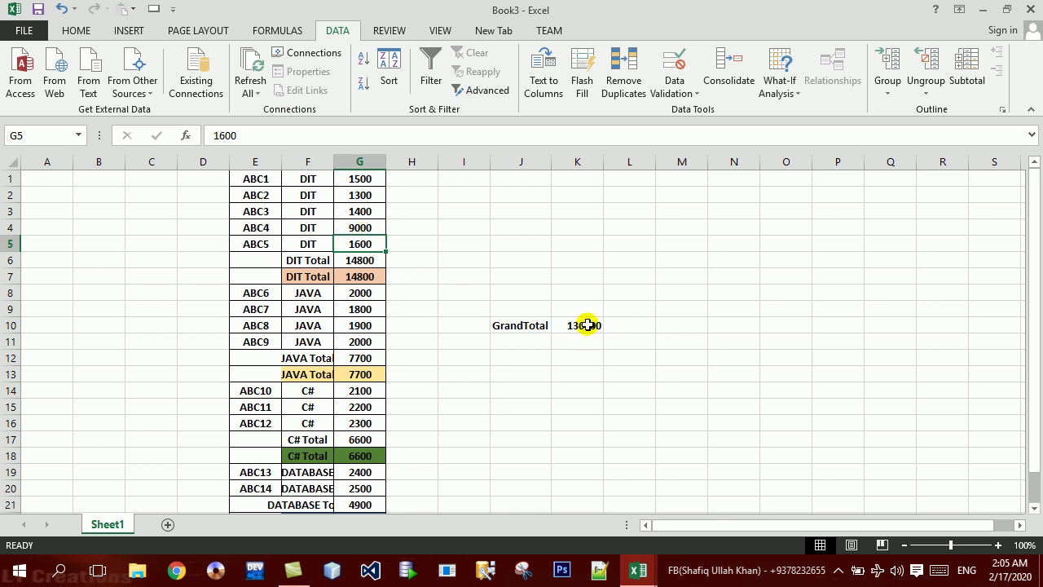
pyautogui.click(588, 326)
pyautogui.write('800')
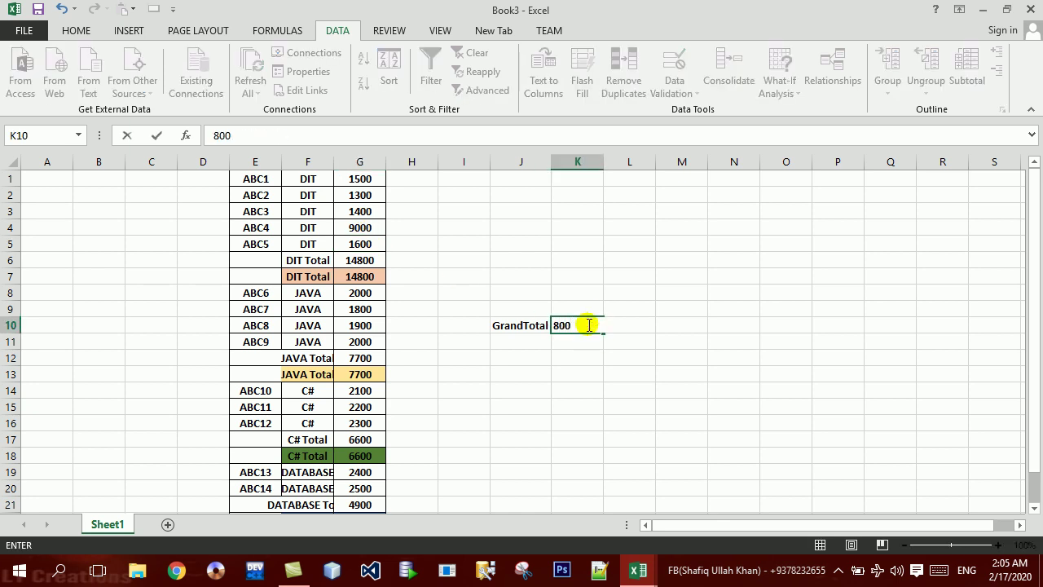
pyautogui.press('Return')
pyautogui.hotkey('ctrl', 'z')
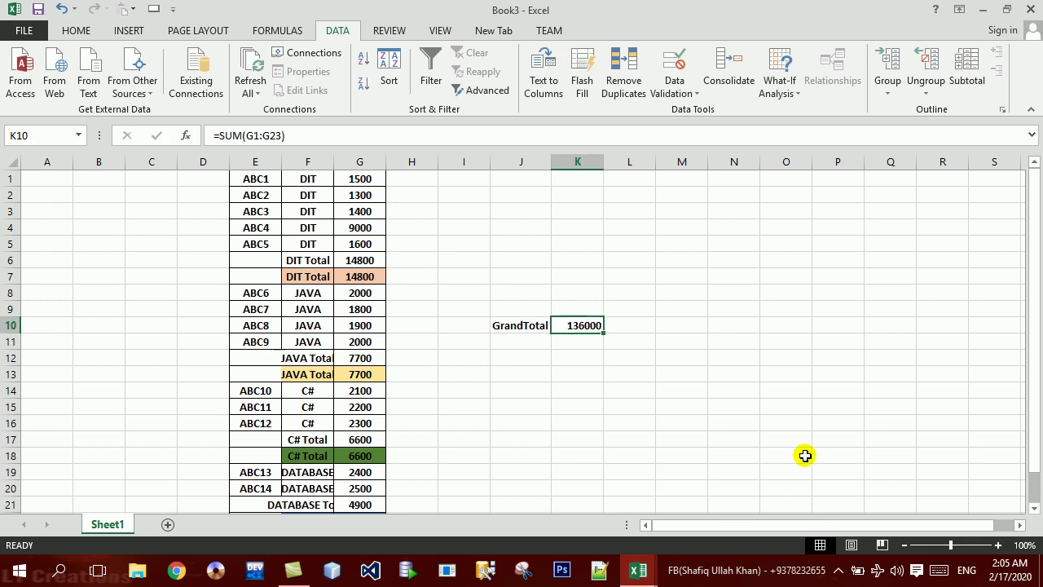
# Edit K10's validation formula to SUM(K10) without the leading equals sign
pyautogui.click(672, 58)
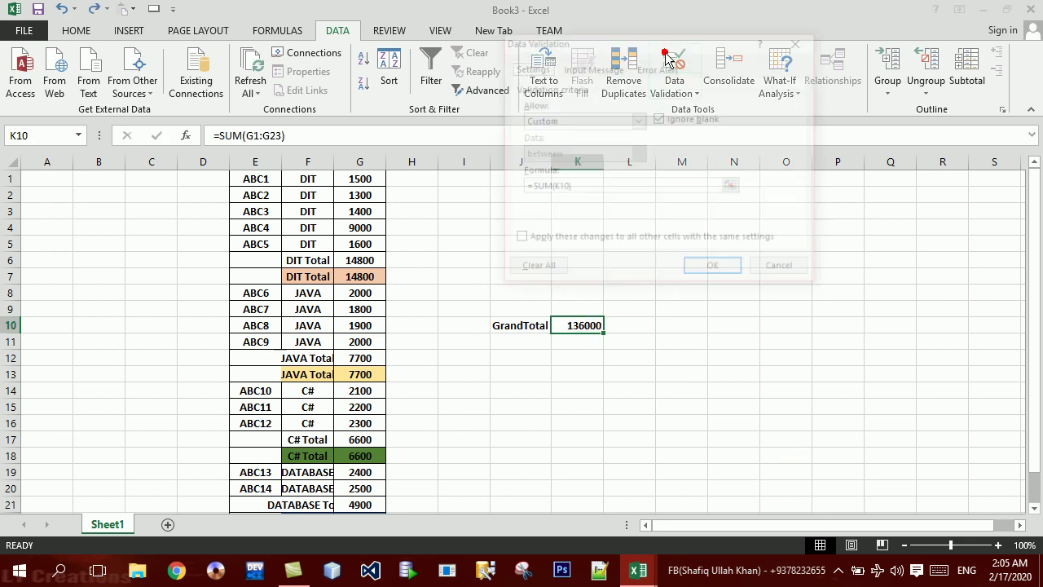
pyautogui.click(531, 190)
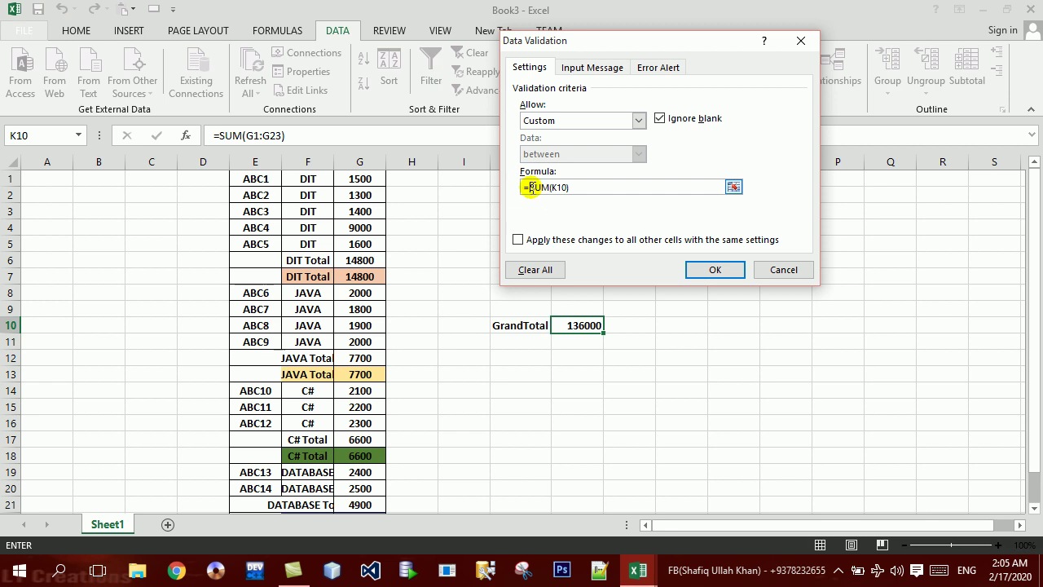
pyautogui.press('super+plus')
pyautogui.press('super+plus')
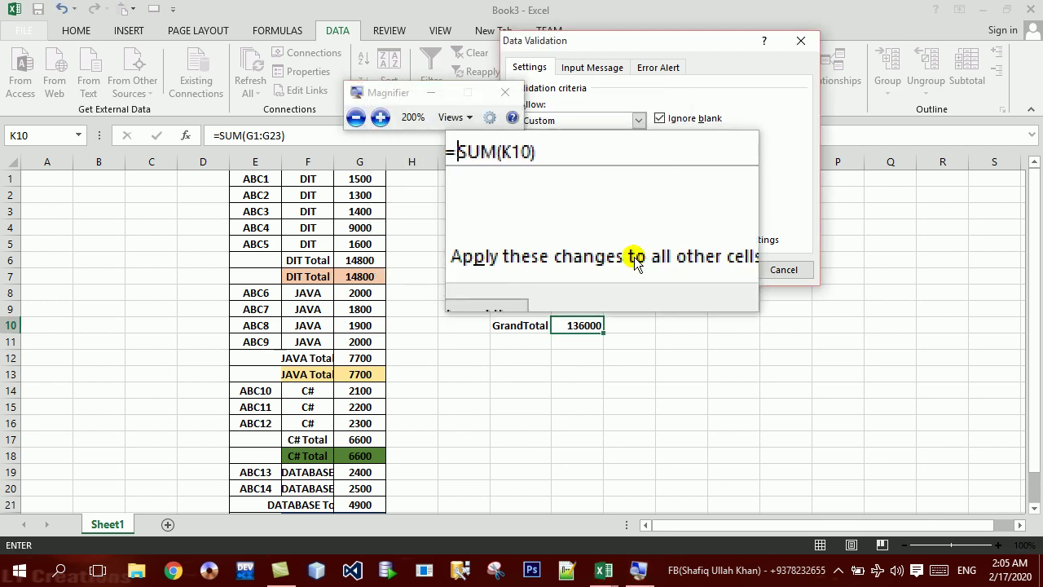
pyautogui.press('BackSpace')
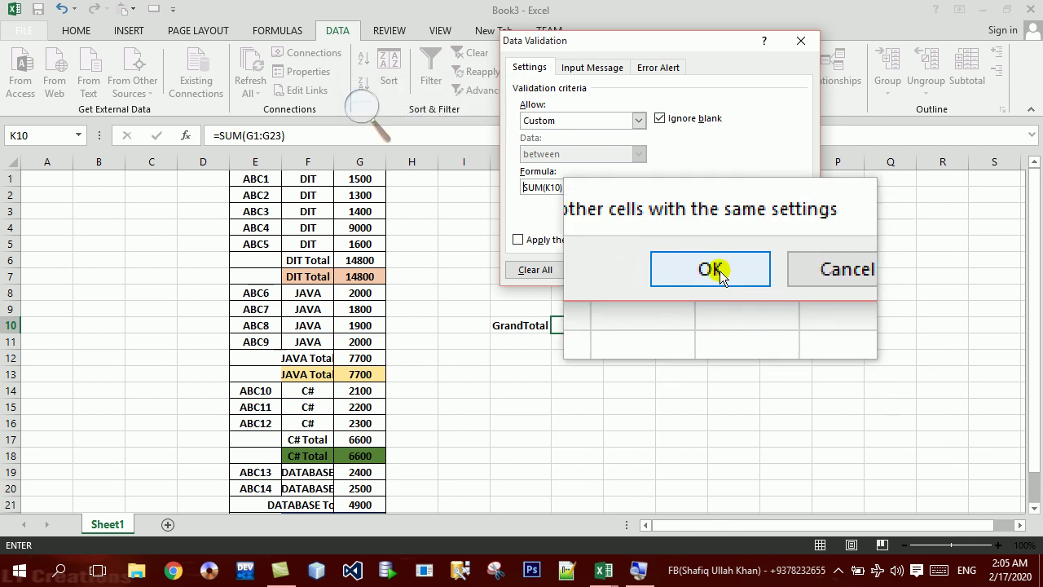
pyautogui.click(717, 270)
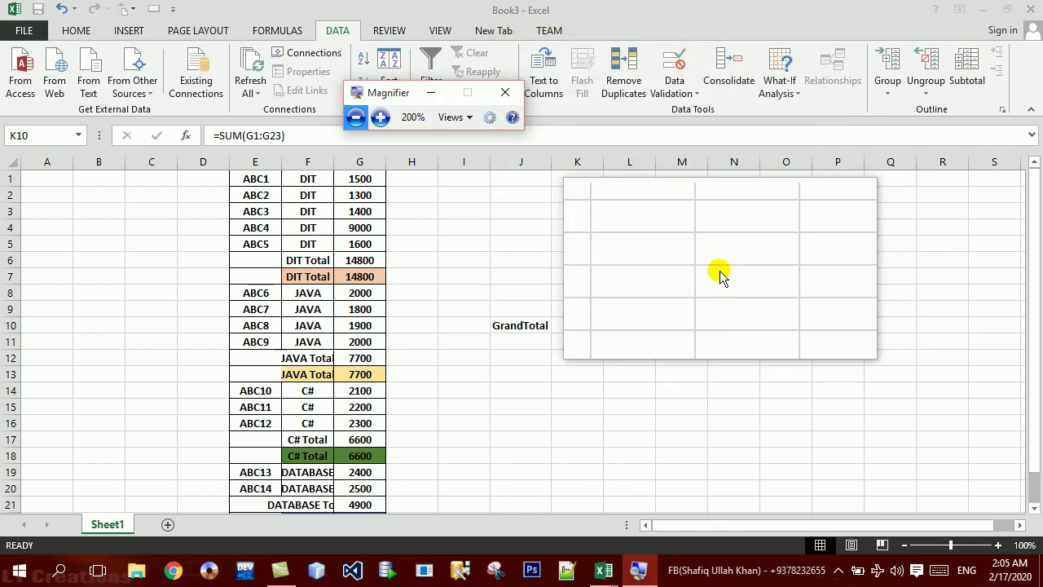
pyautogui.click(505, 92)
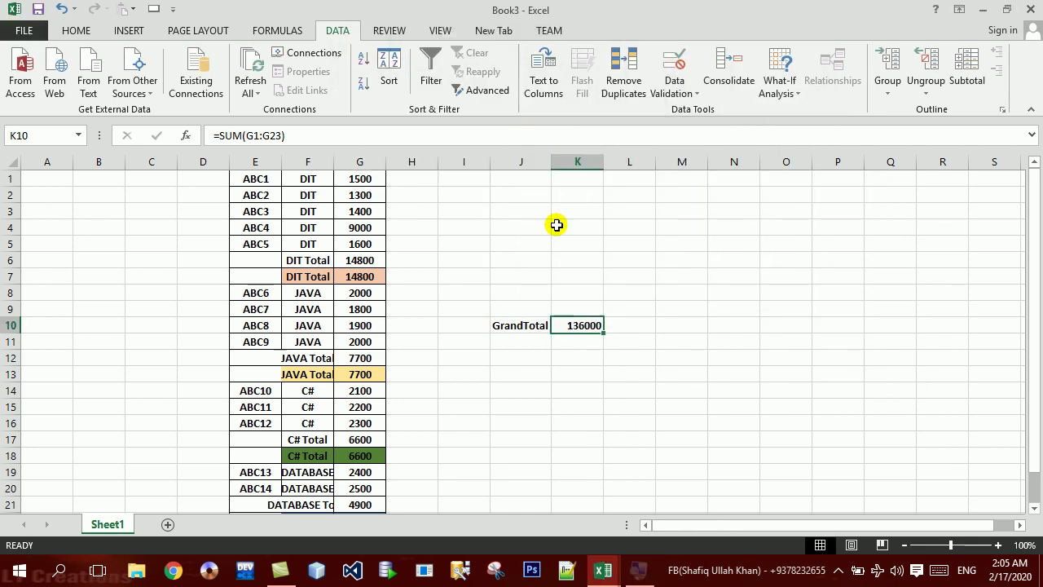
pyautogui.write('dfghs')
pyautogui.press('BackSpace')
pyautogui.press('BackSpace')
pyautogui.press('BackSpace')
pyautogui.write('345476')
pyautogui.press('Return')
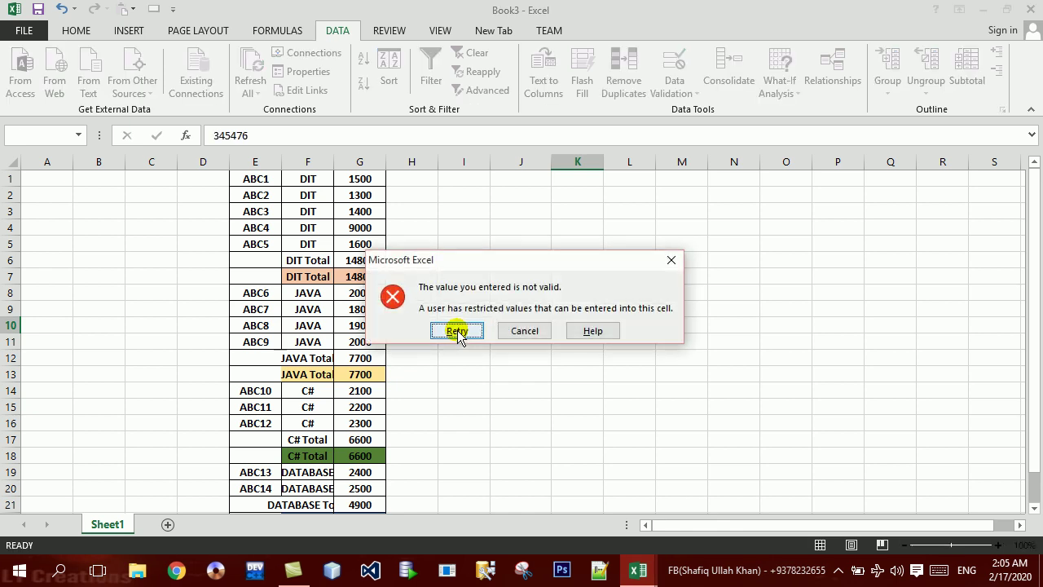
pyautogui.click(457, 330)
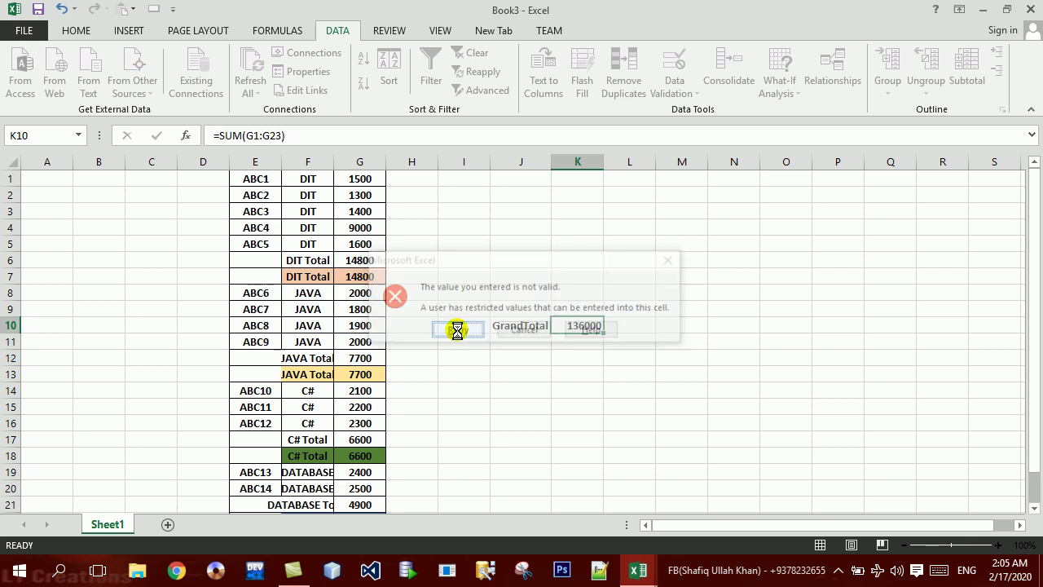
pyautogui.write('345476')
pyautogui.click(457, 330)
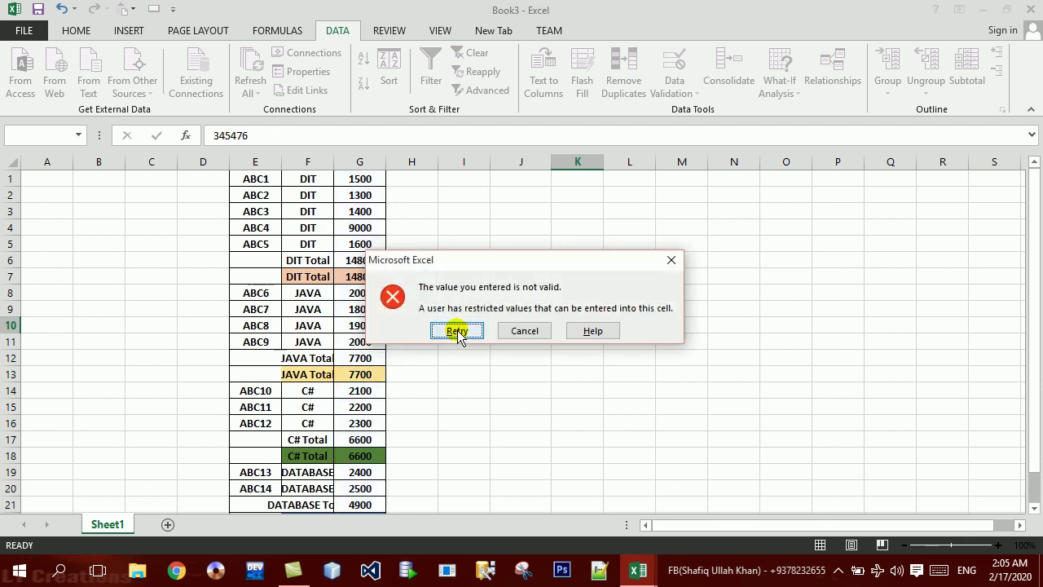
pyautogui.press('Escape')
pyautogui.press('Return')
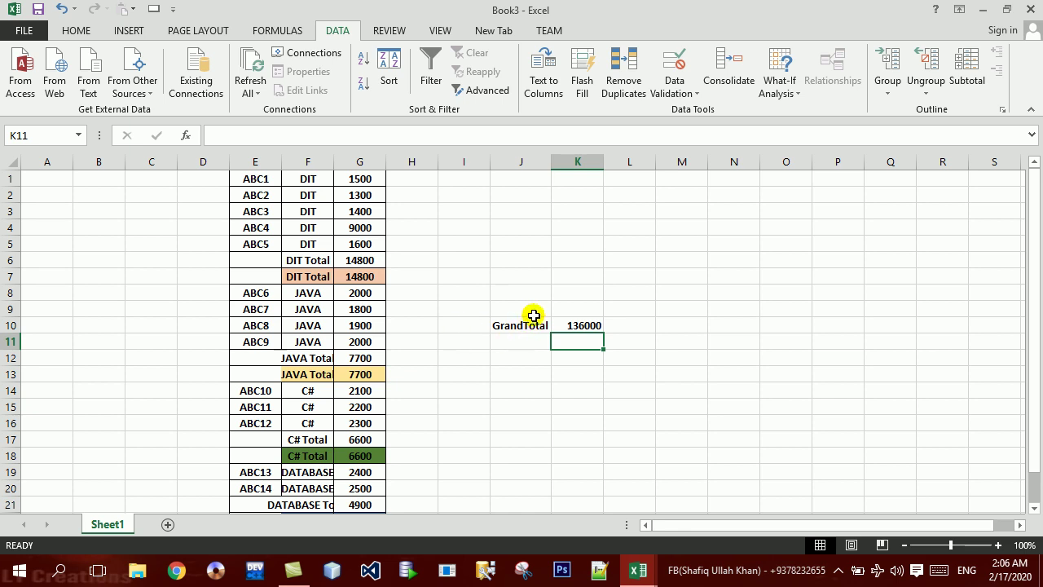
# Change G3 to 8000, raising GrandTotal to 162400, then show the Review tab
pyautogui.moveTo(526, 305); pyautogui.dragTo(621, 360)
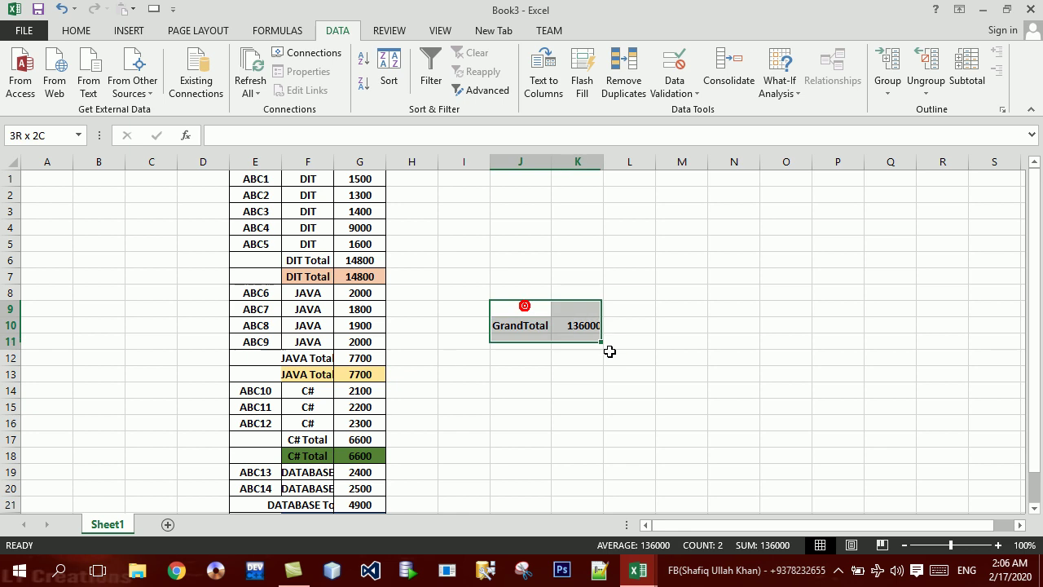
pyautogui.click(633, 285)
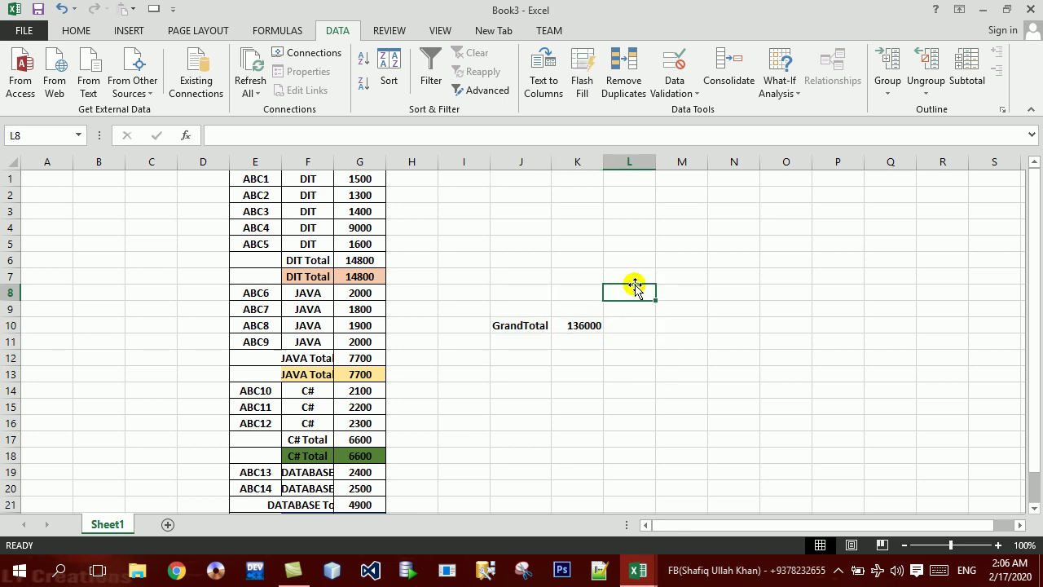
pyautogui.click(358, 211)
pyautogui.write('8000')
pyautogui.press('Return')
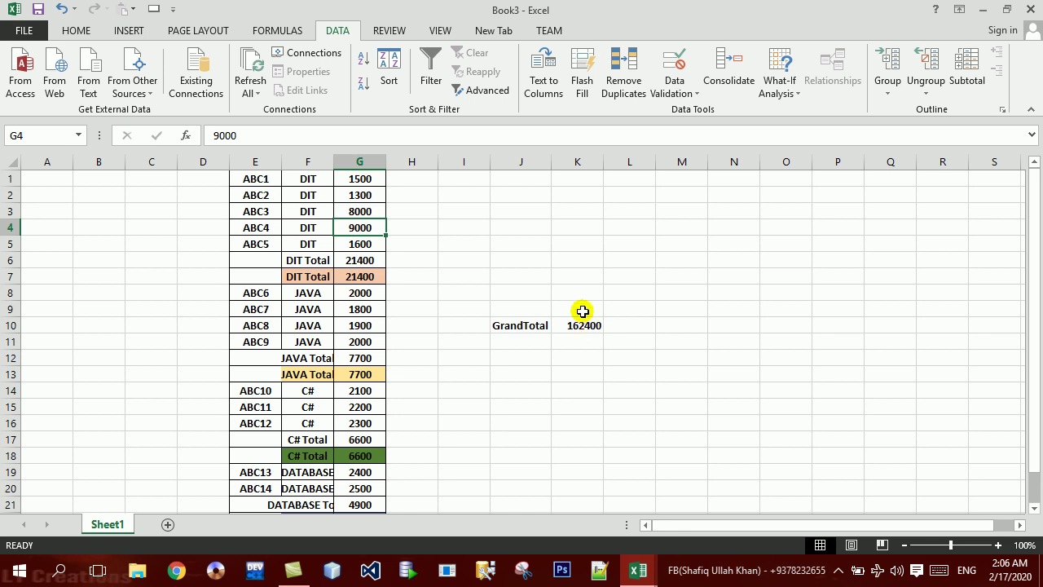
pyautogui.click(579, 307)
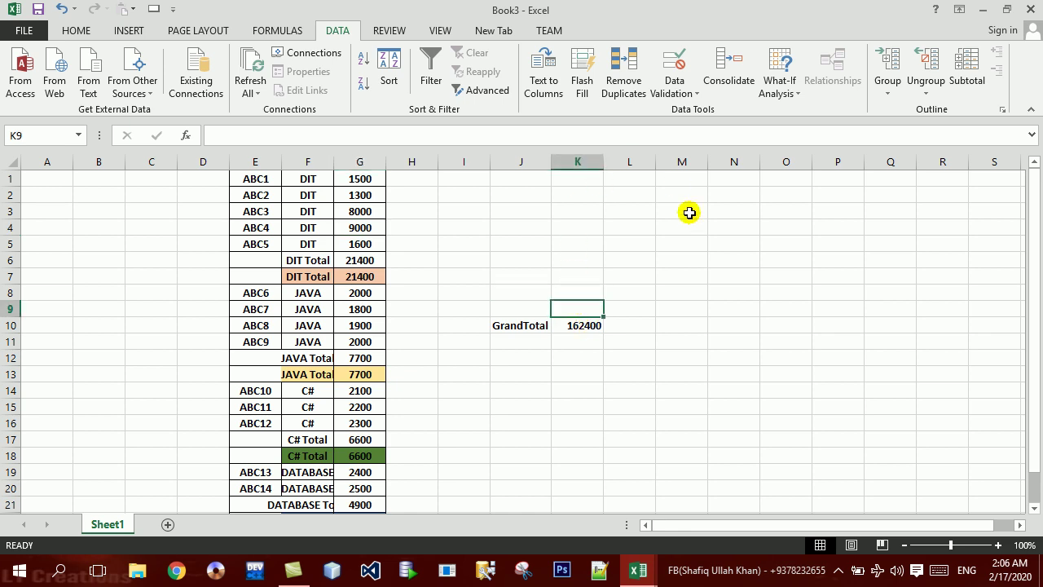
pyautogui.click(399, 33)
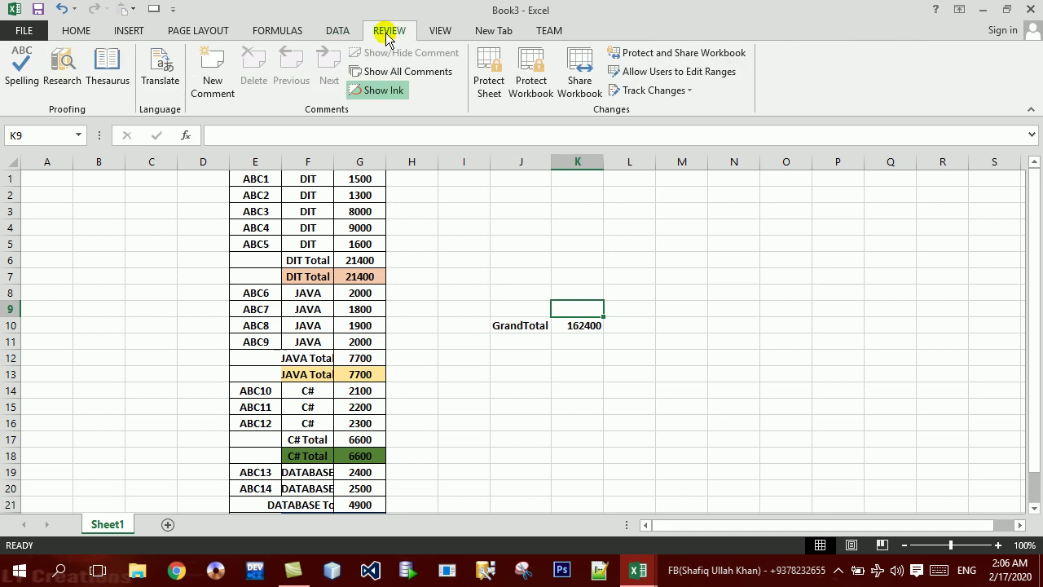